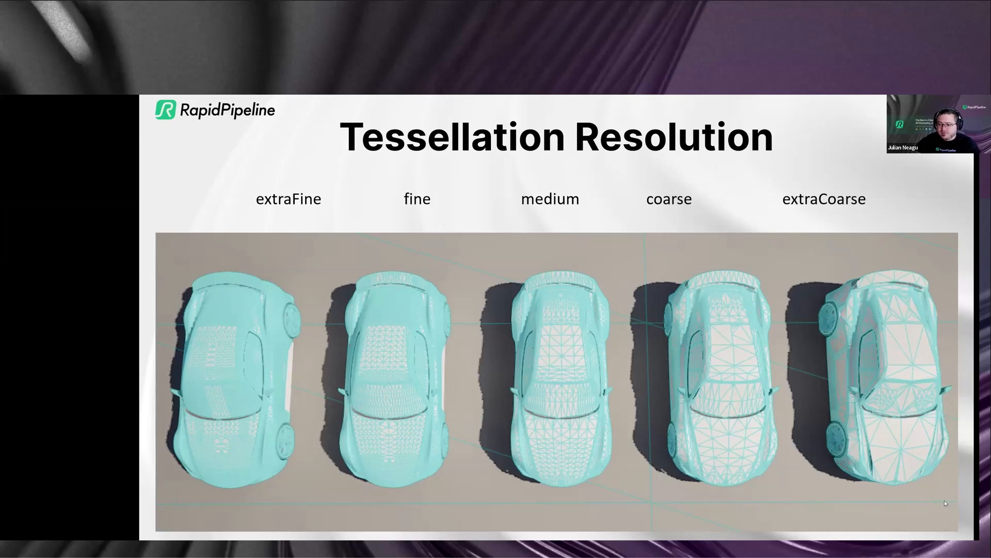
Step: End the slideshow and minimize the presentation window to return to the Unreal Editor level
key("super")
key("super")
key("super")
key("super")
key("Escape")
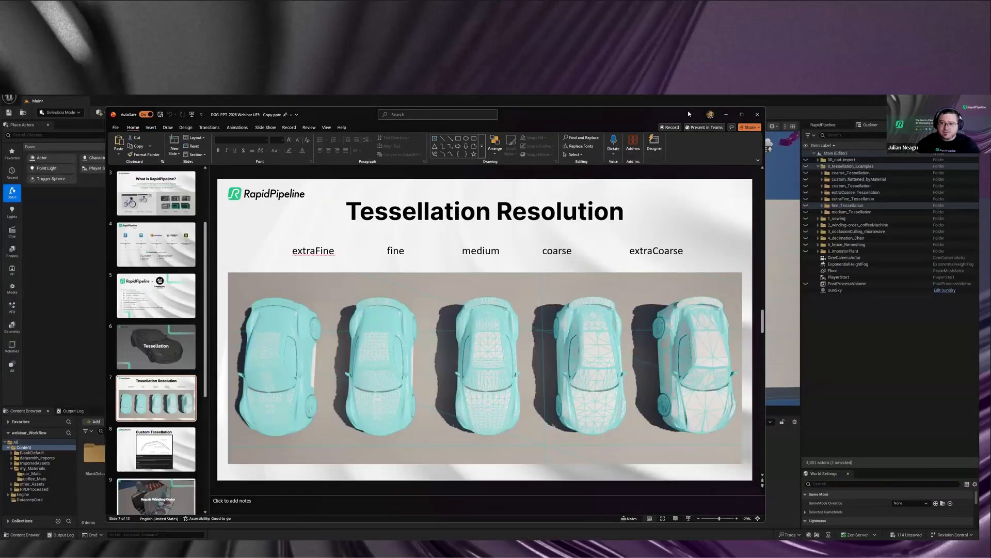
left_click(726, 115)
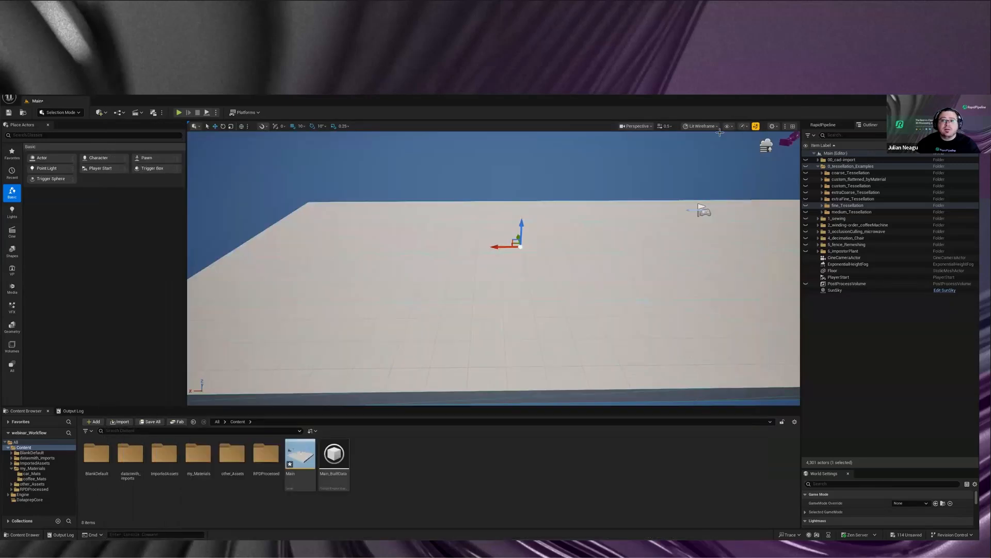
right_click_drag(494, 269, 537, 256)
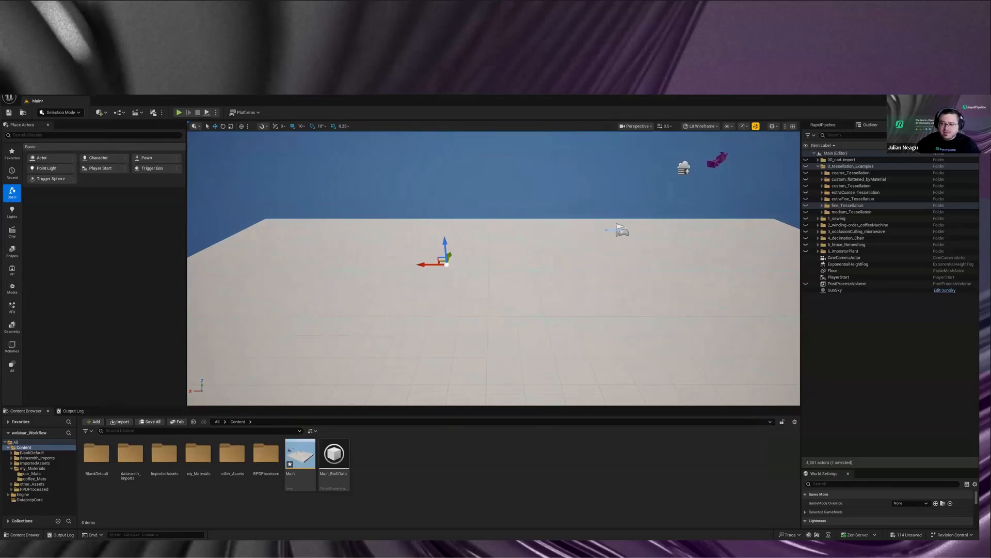
Step: Switch to the browser's RapidPipeline Docs and review the Unreal Engine plugin's overview, system requirements and installation instructions
key("alt+Tab")
left_click(355, 110)
left_click(195, 142)
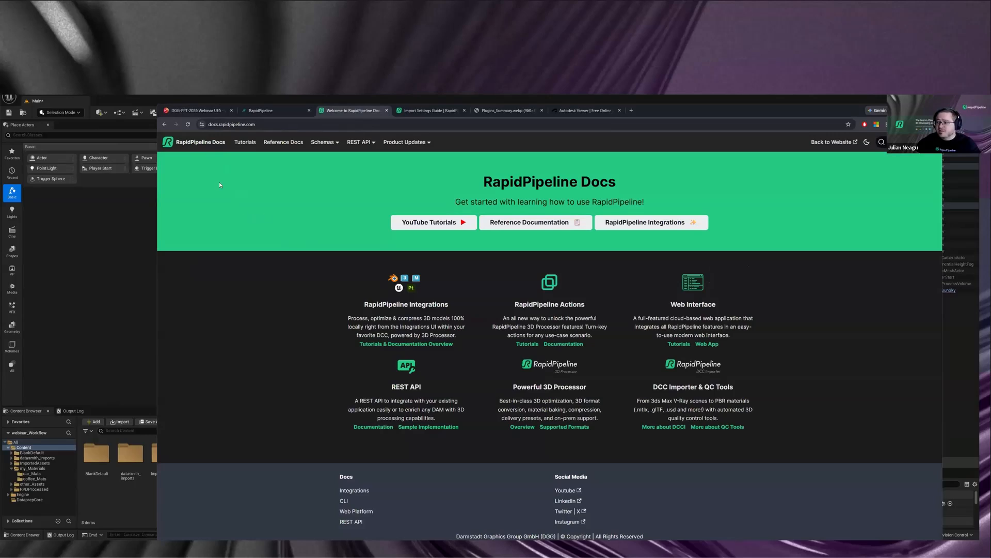
left_click(163, 125)
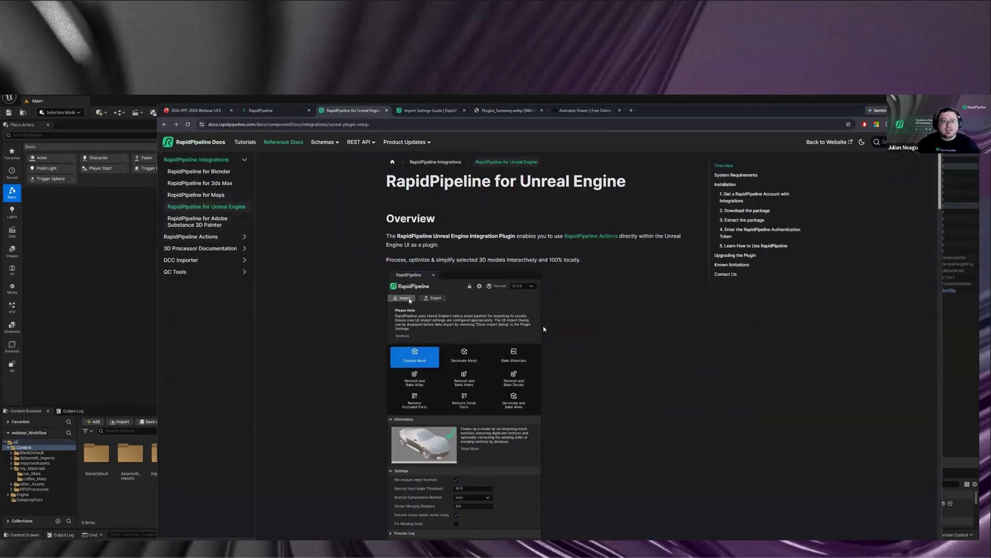
scroll(372, 304, "down", 3)
scroll(574, 363, "down", 2)
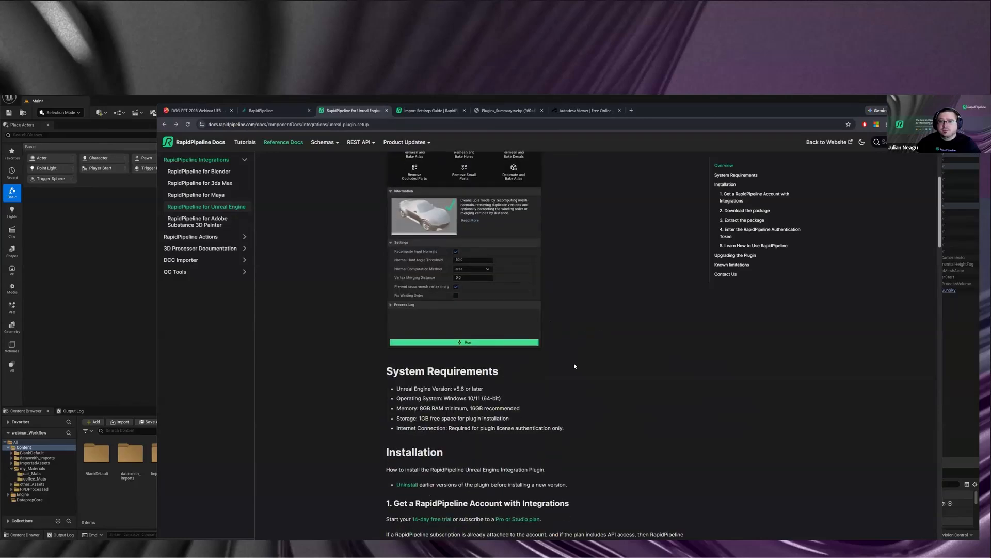
scroll(546, 355, "up", 4)
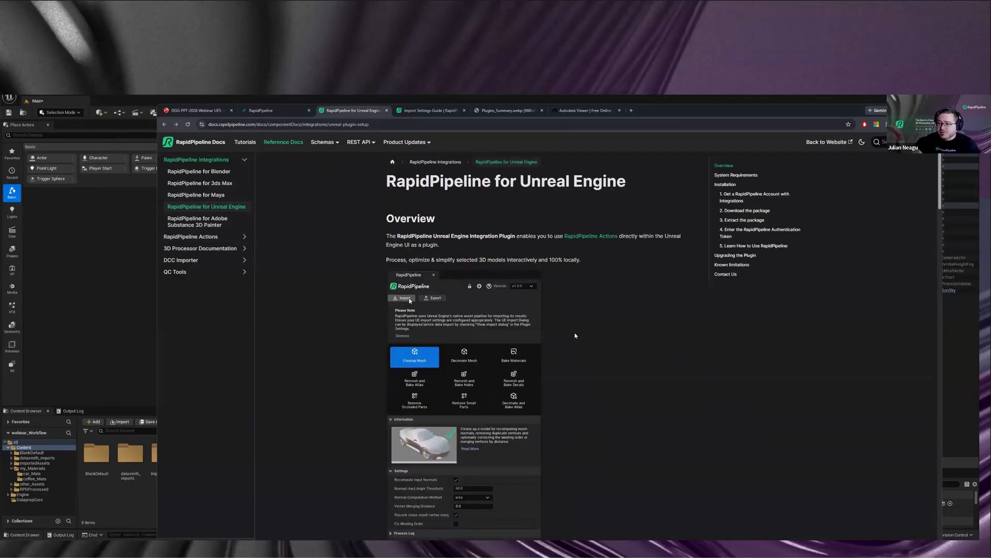
scroll(612, 358, "down", 3)
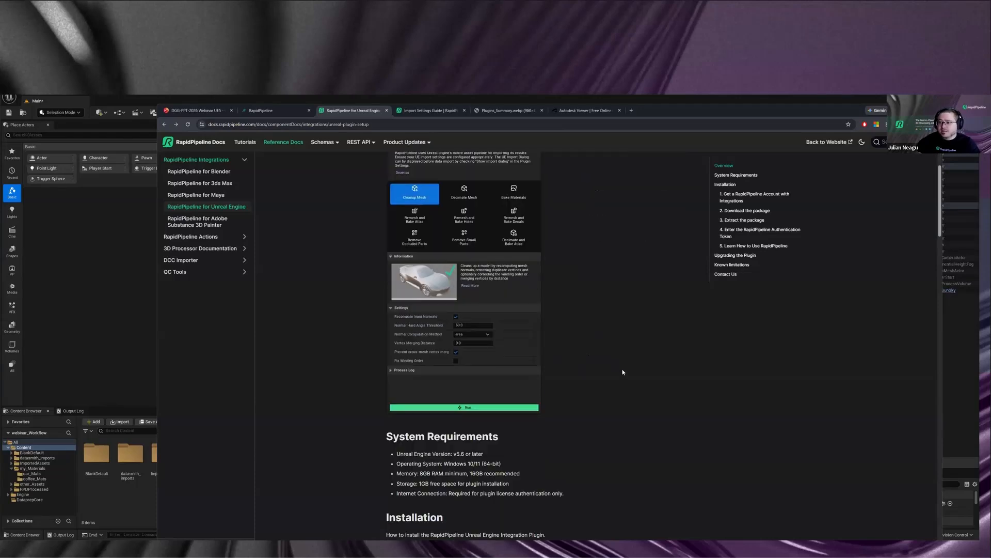
scroll(627, 369, "down", 6)
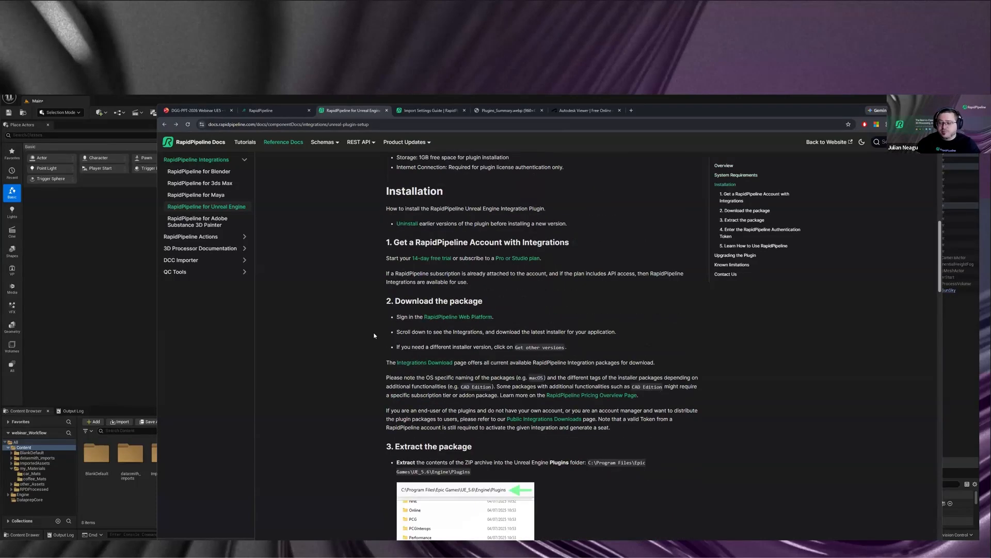
scroll(373, 335, "down", 8)
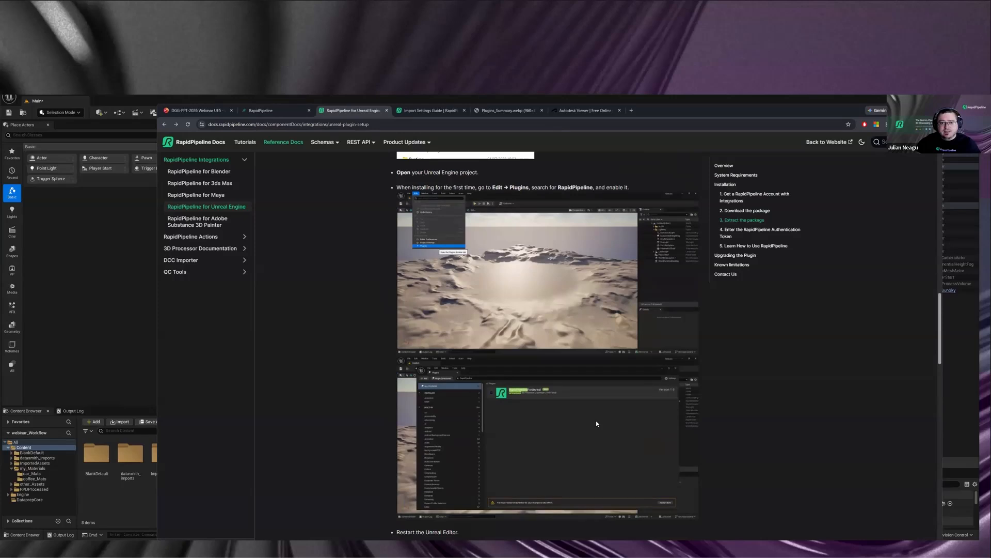
scroll(596, 420, "down", 6)
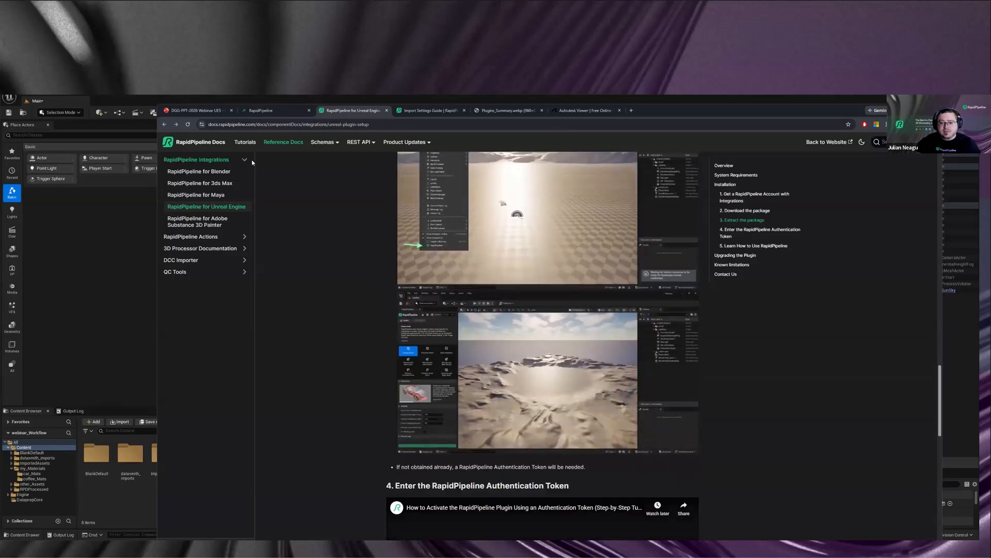
Step: Open the RapidPipeline for Unreal Engine tutorial page and go to its Unreal Engine Action Tutorials section
left_click(245, 143)
left_click(206, 345)
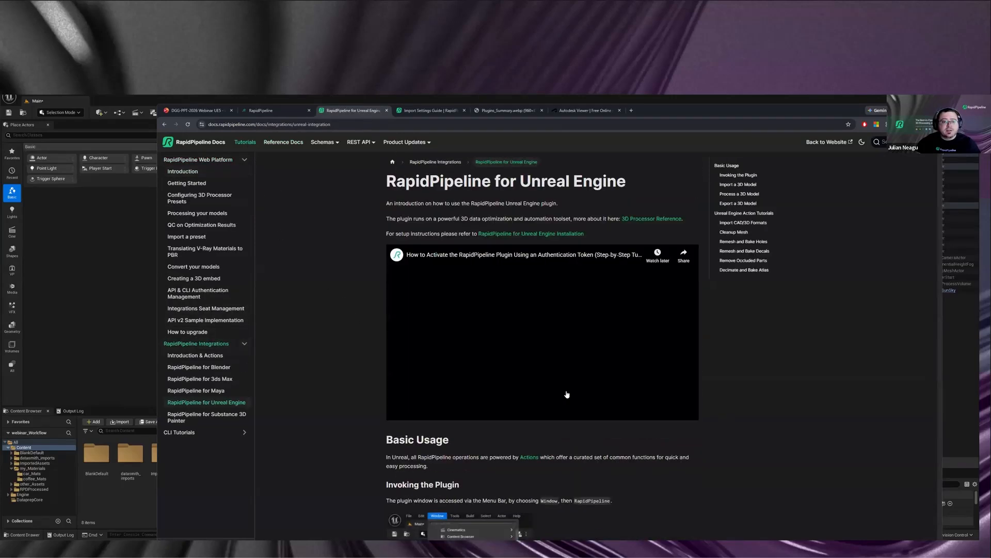
scroll(567, 394, "down", 5)
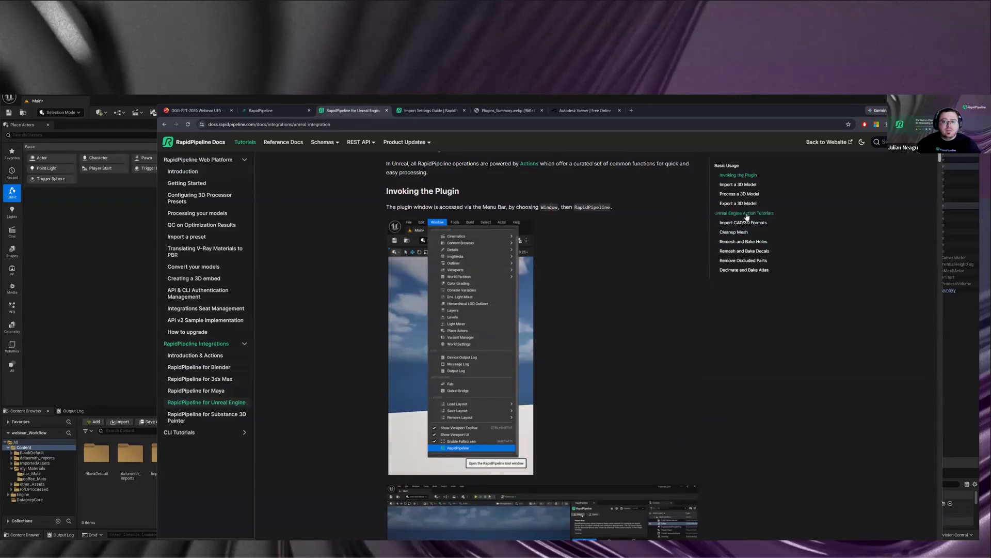
left_click(746, 214)
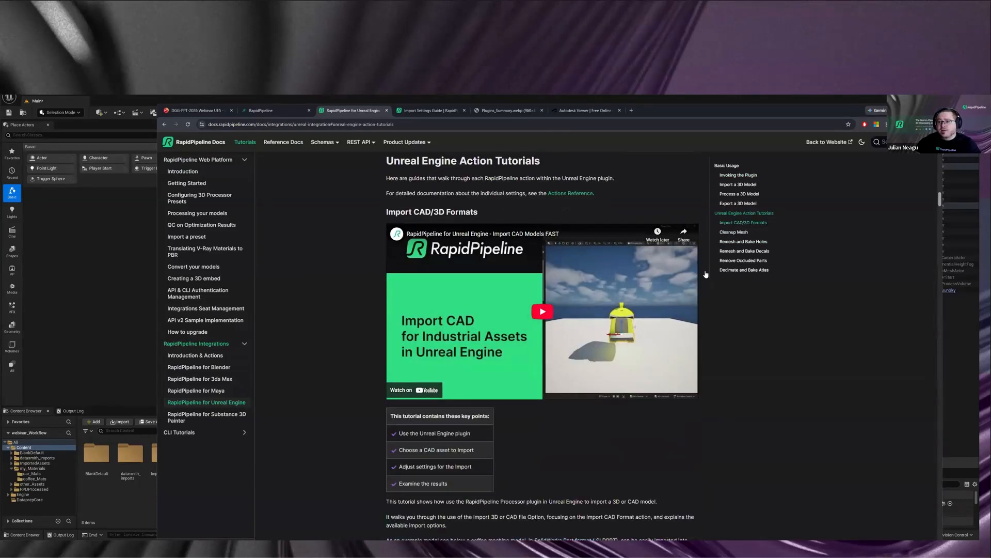
Step: Read through the Import CAD/3D Formats and Cleanup Mesh tutorials, including the winding order example
scroll(481, 346, "up", 2)
scroll(630, 361, "down", 3)
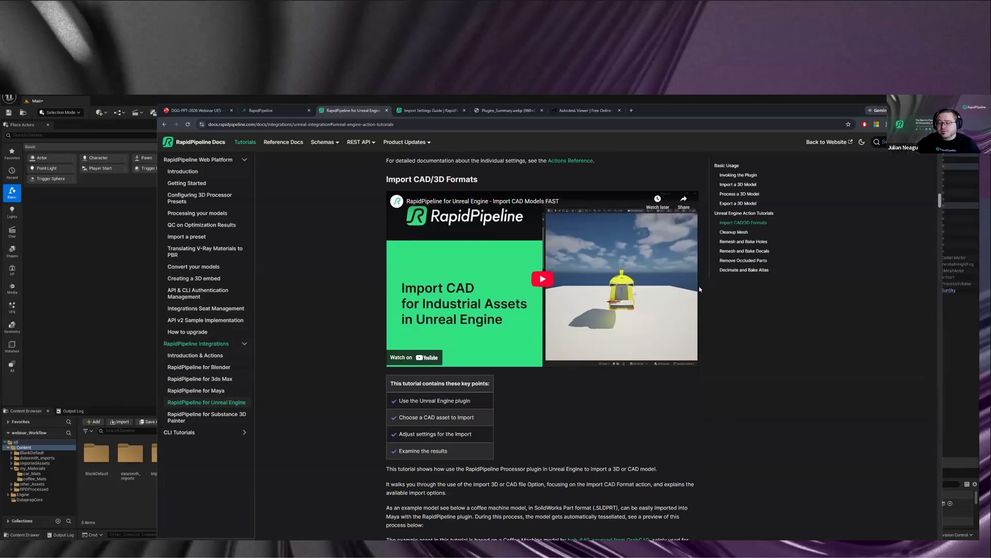
scroll(699, 290, "down", 5)
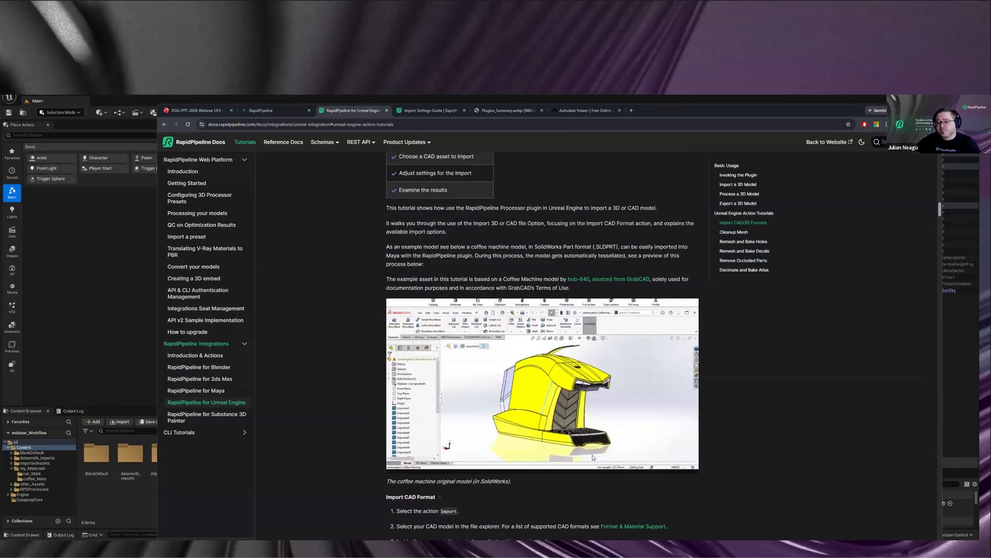
scroll(620, 364, "up", 4)
scroll(620, 393, "down", 3)
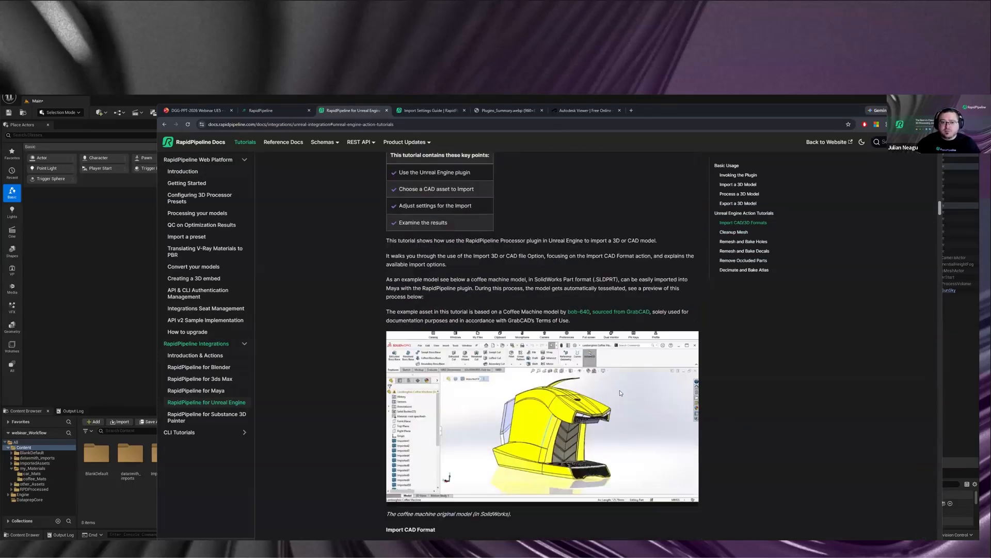
scroll(620, 393, "down", 20)
scroll(600, 388, "down", 7)
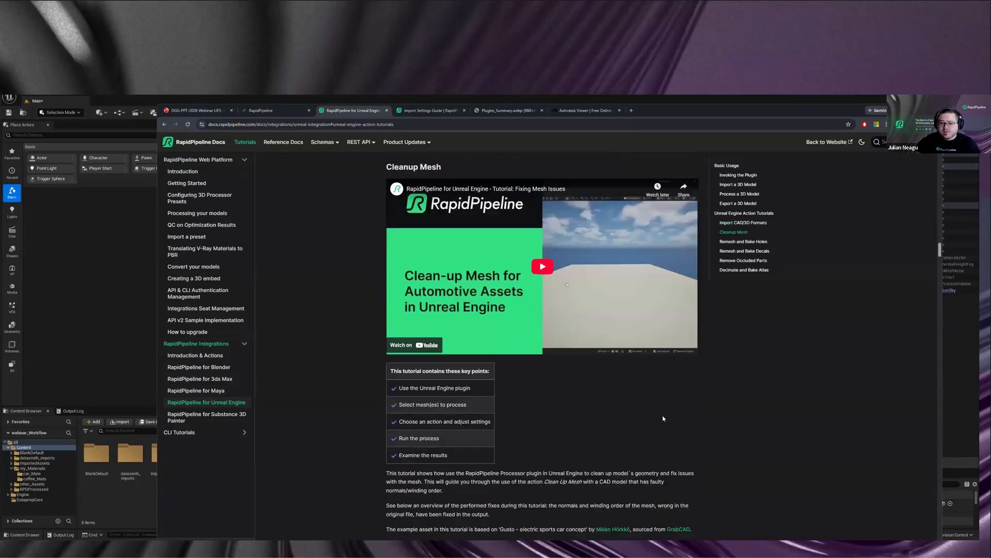
scroll(663, 418, "down", 8)
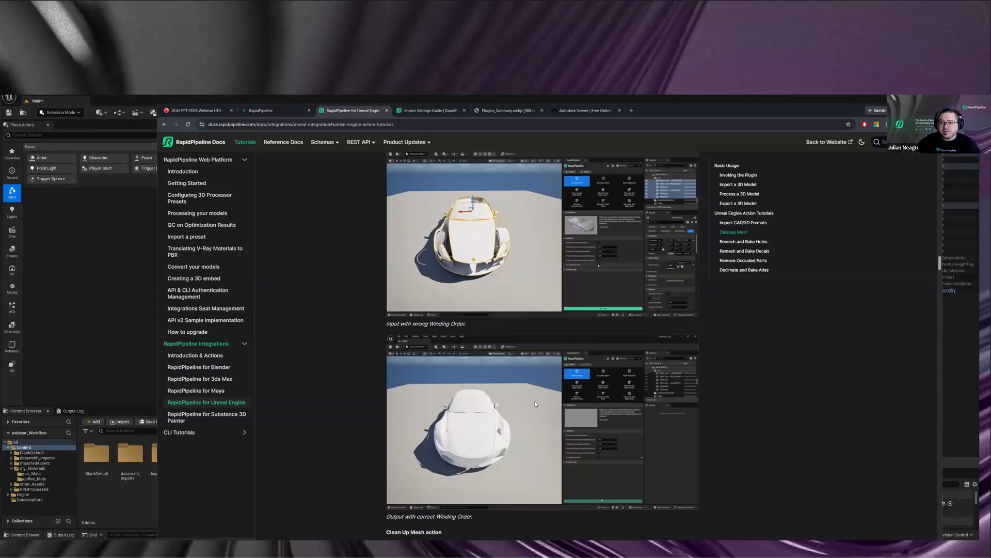
scroll(632, 438, "down", 6)
scroll(803, 325, "up", 3)
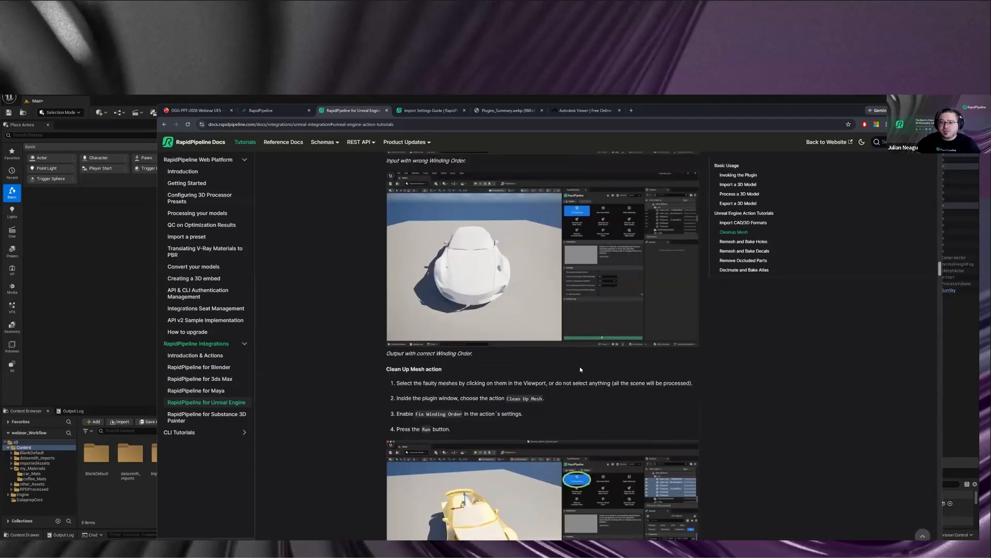
Step: Switch back to the Unreal Editor and clear the current selection in the level
key("alt+Tab")
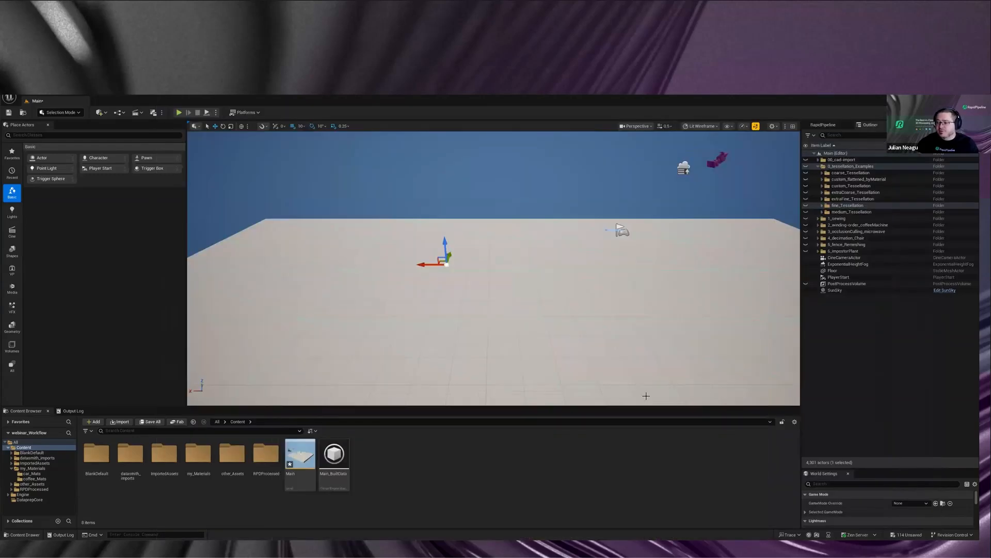
right_click_drag(569, 208, 572, 205)
key("s")
mouse_move(557, 247)
right_mouse_down()
mouse_move(533, 246)
mouse_move(548, 272)
mouse_move(574, 270)
mouse_move(547, 255)
mouse_move(547, 275)
mouse_move(549, 251)
right_mouse_up()
key("Escape")
key("w")
key("s")
key("w")
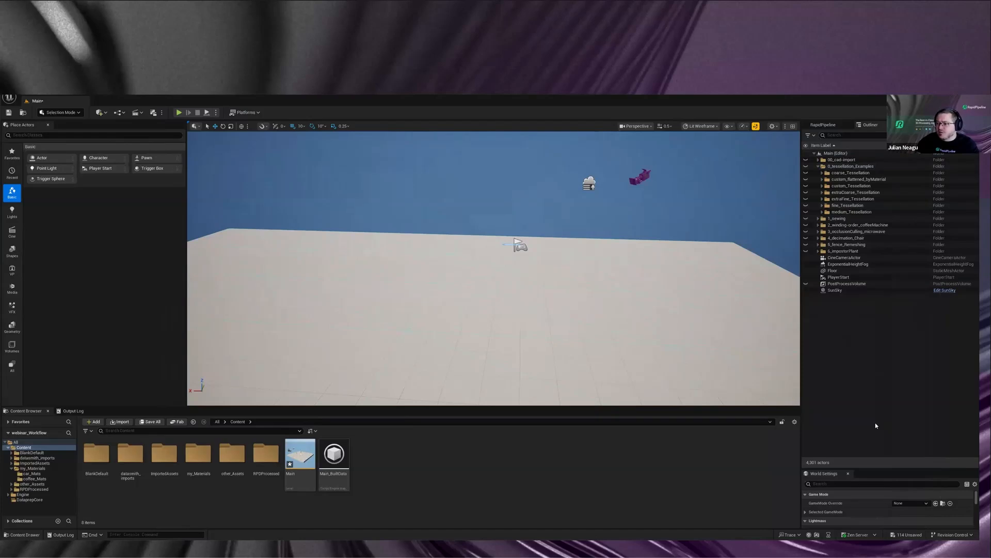
right_click_drag(766, 274, 773, 284)
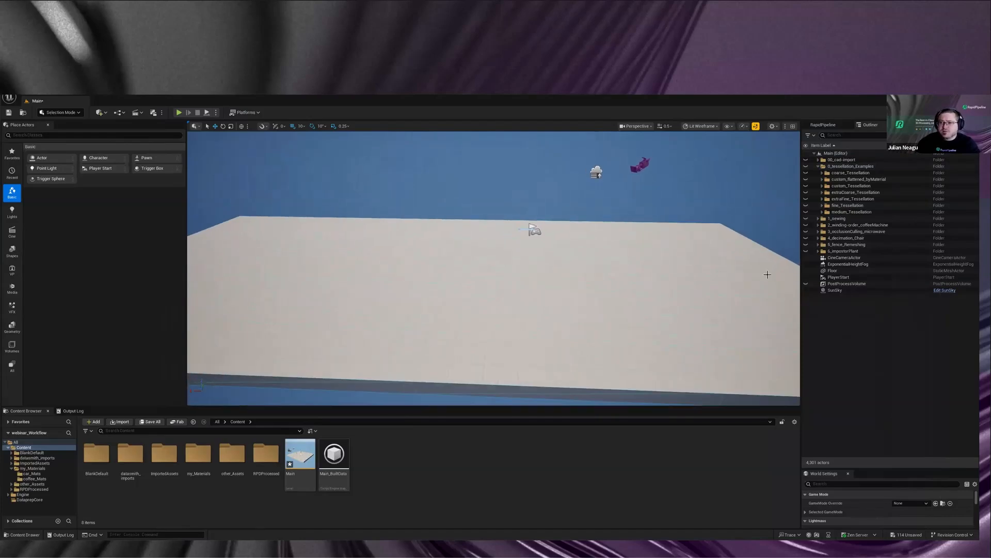
Step: Focus the viewport on the imported generator model and examine its wireframe from several sides with nothing selected
left_click(468, 262)
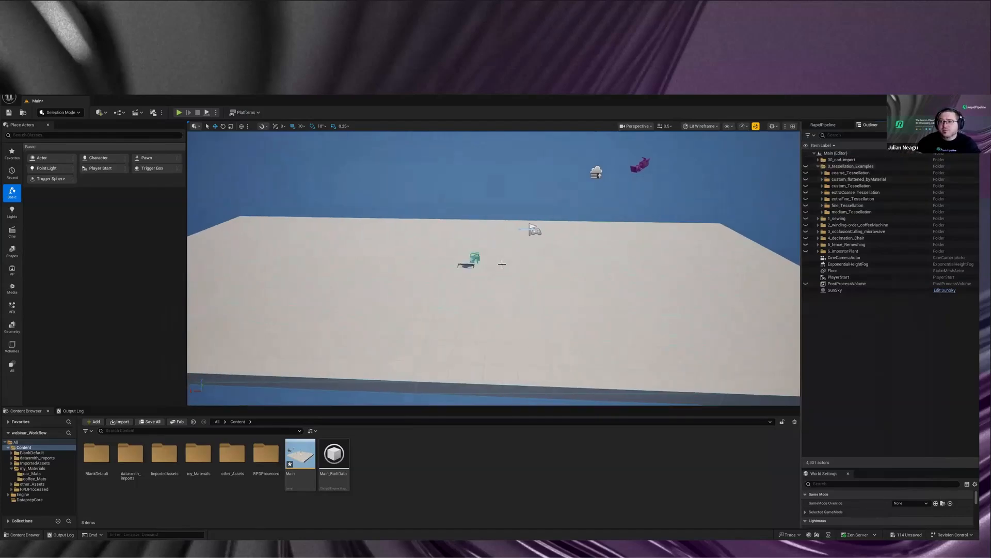
key("f")
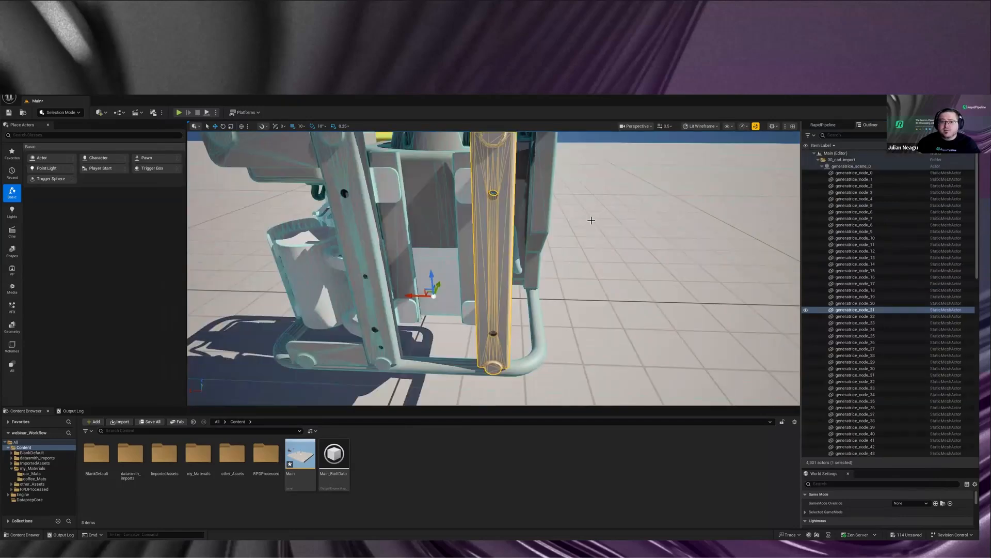
key("Escape")
right_click_drag(591, 219, 547, 274)
left_click_drag(546, 273, 756, 244, "alt")
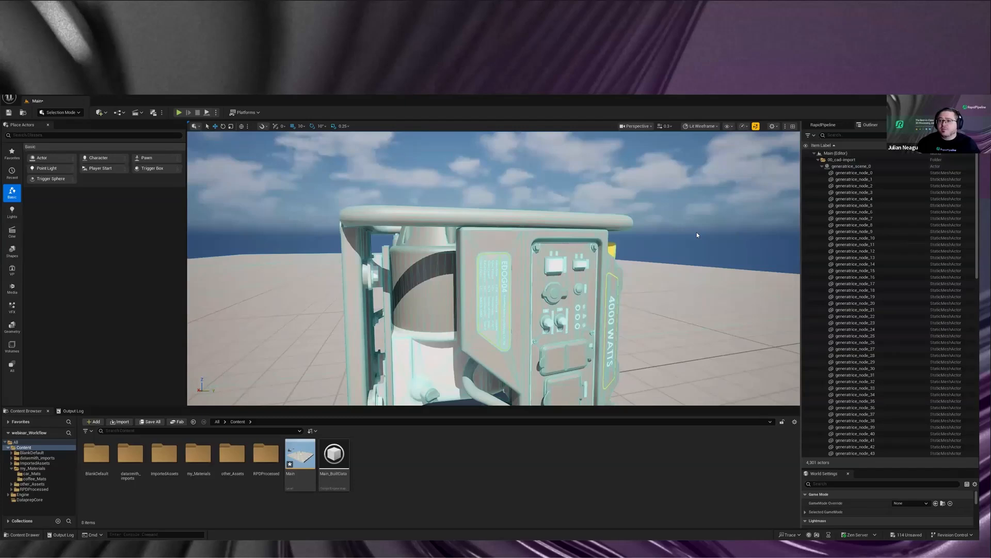
left_click_drag(697, 235, 715, 259, "alt")
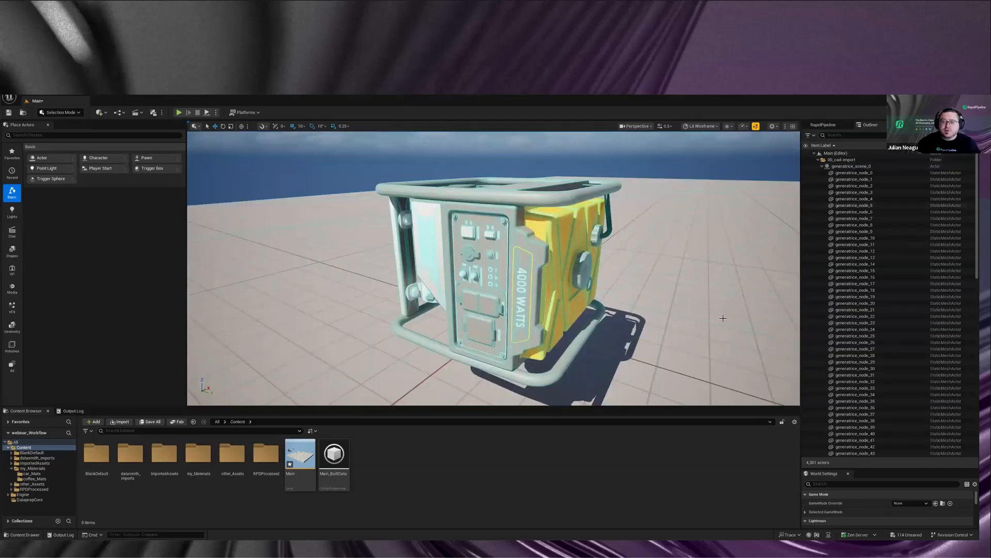
left_click_drag(643, 287, 813, 288, "alt")
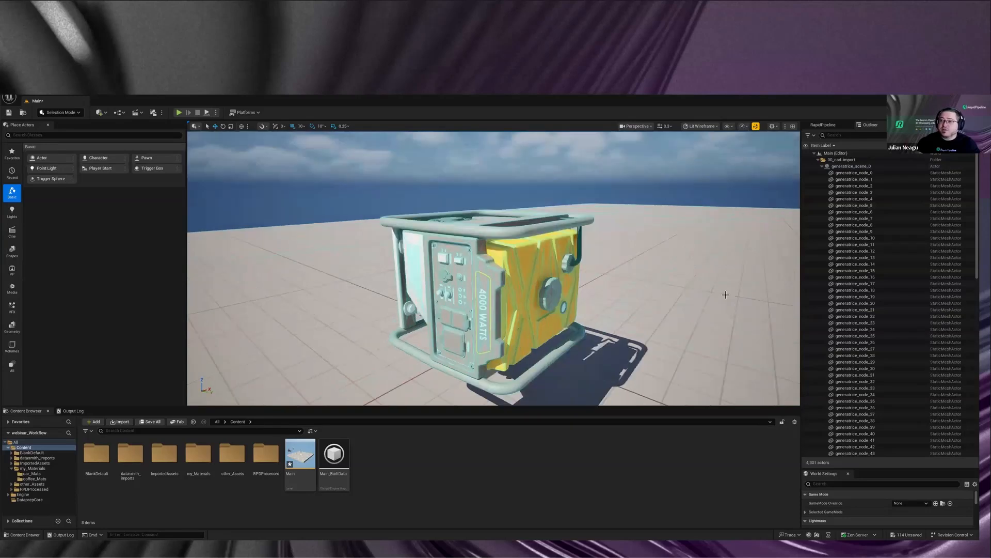
Step: Collapse the generatrice_scene_0 hierarchy and select that parent actor, keeping the whole generator in view
left_click(823, 166)
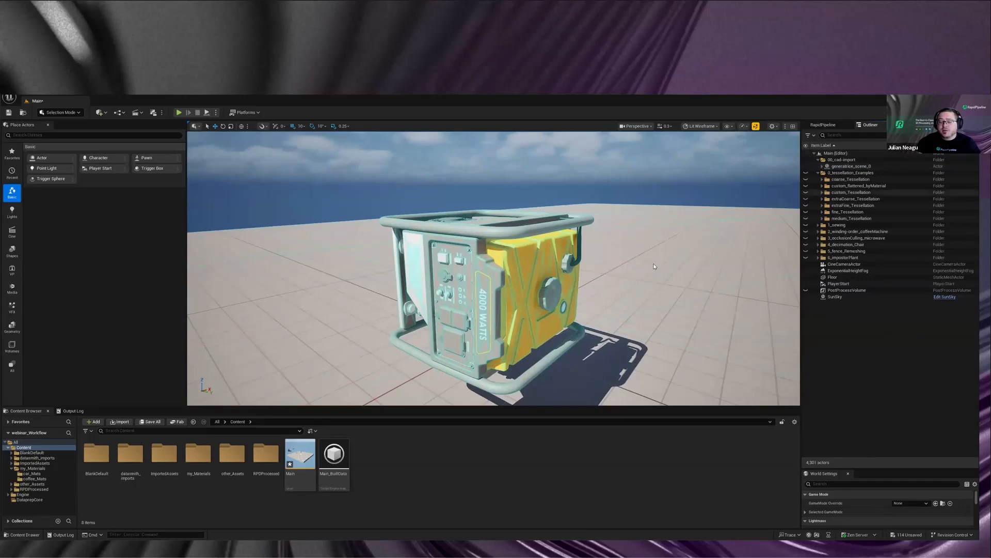
left_click(823, 125)
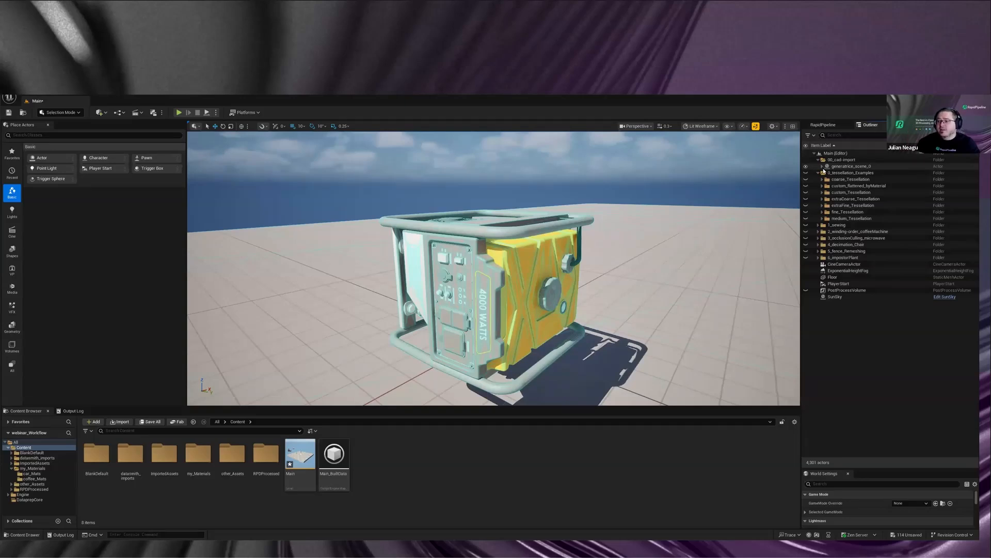
left_click(833, 167)
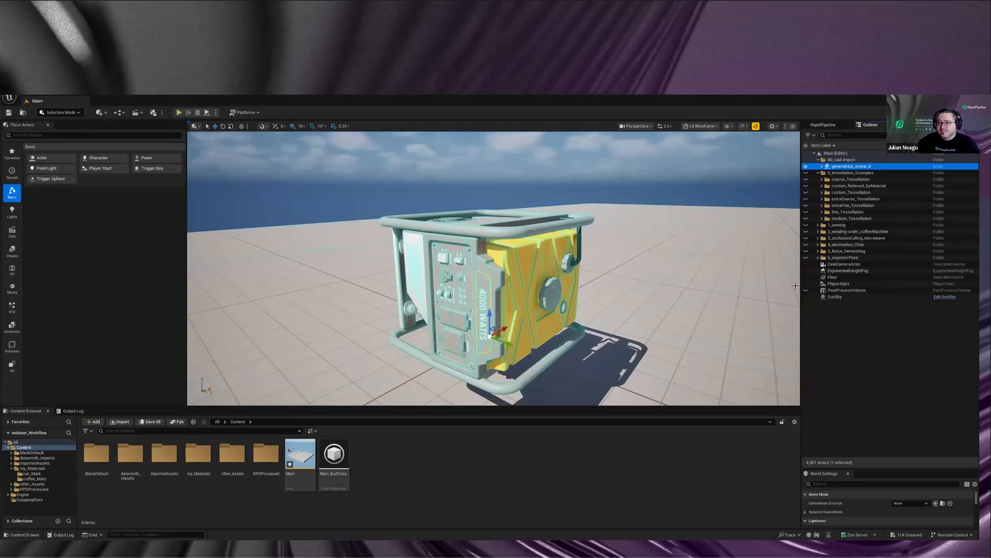
scroll(795, 285, "down", 4)
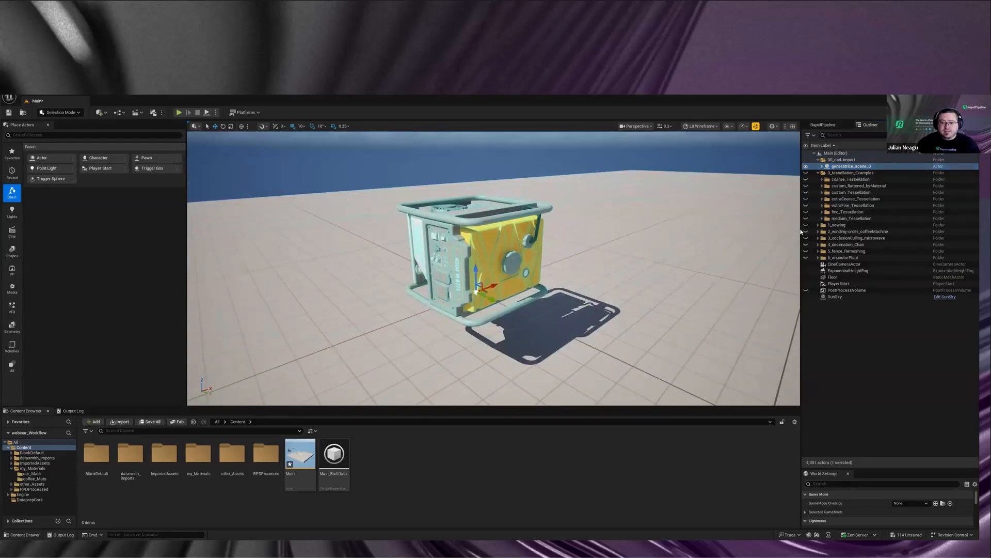
right_click_drag(595, 241, 591, 245)
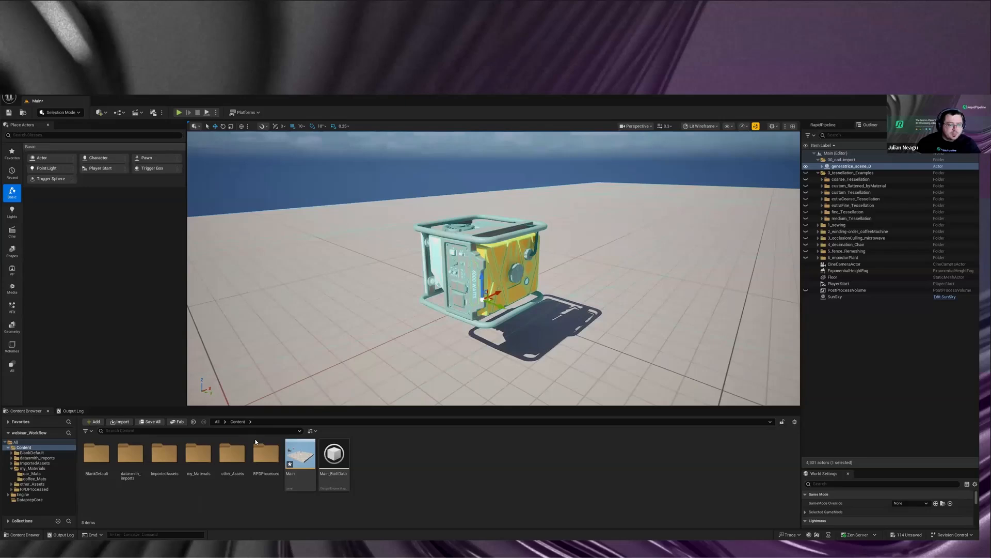
Step: Open the ImportedAssets folder in the project content
left_click(11, 468)
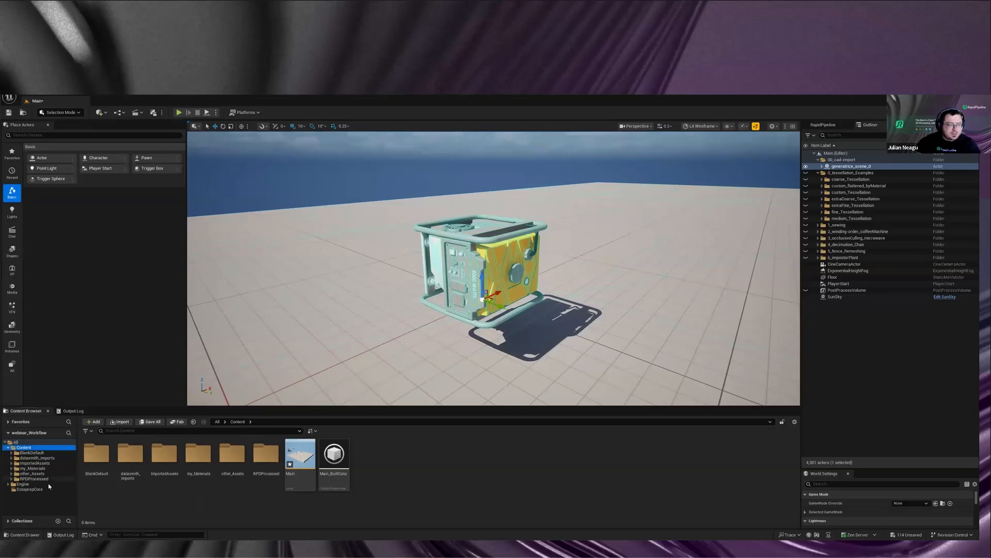
left_click(30, 464)
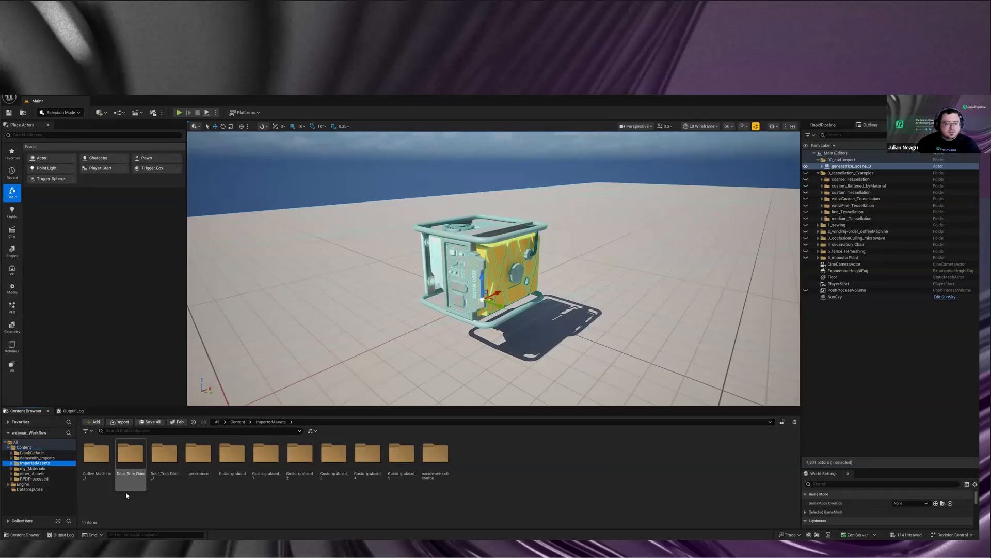
Step: Open the generatrice StaticMeshes folder, browse through its meshes and view the details of generatrice_node_4
double_click(200, 457)
left_click(174, 460)
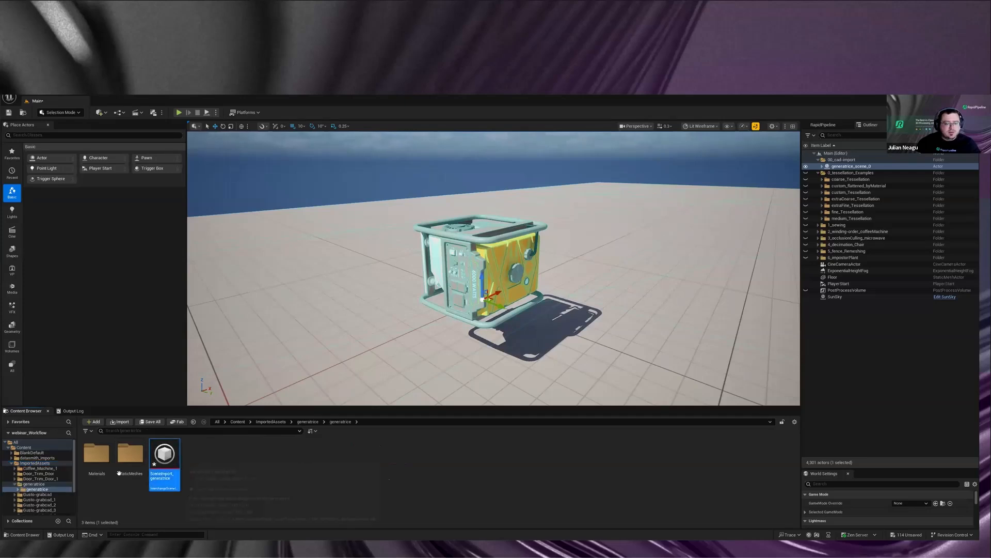
double_click(119, 473)
scroll(450, 465, "down", 2)
scroll(451, 465, "down", 1)
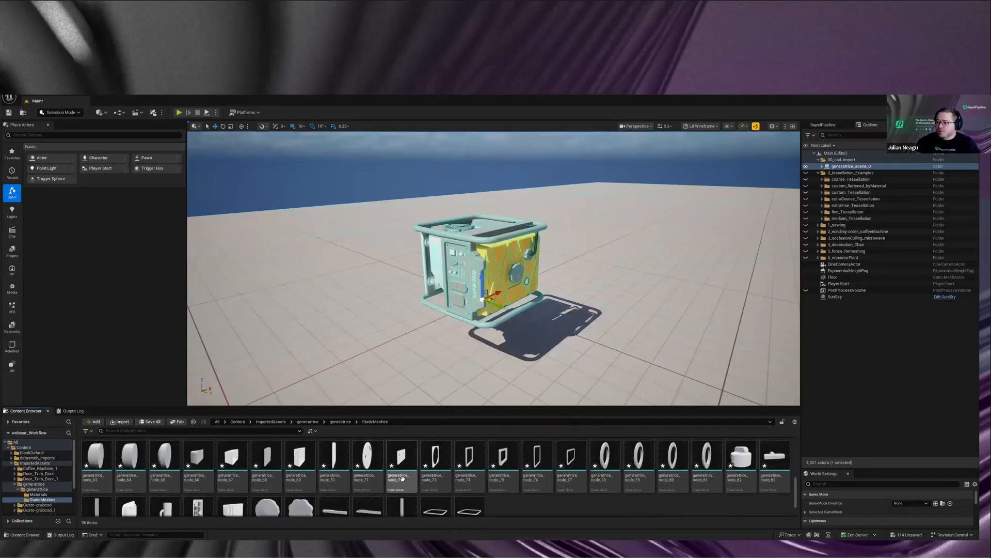
scroll(610, 486, "up", 1)
scroll(610, 486, "up", 2)
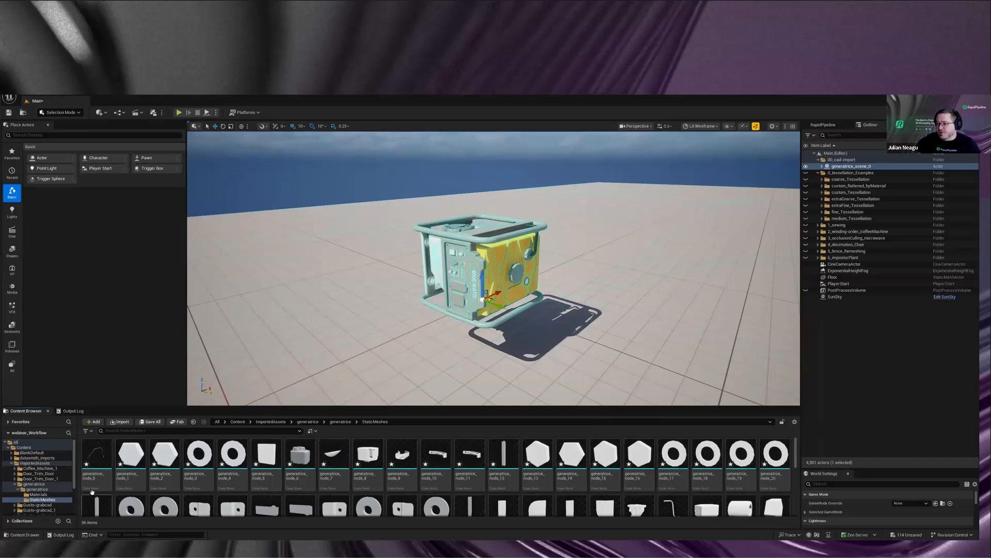
mouse_move(238, 490)
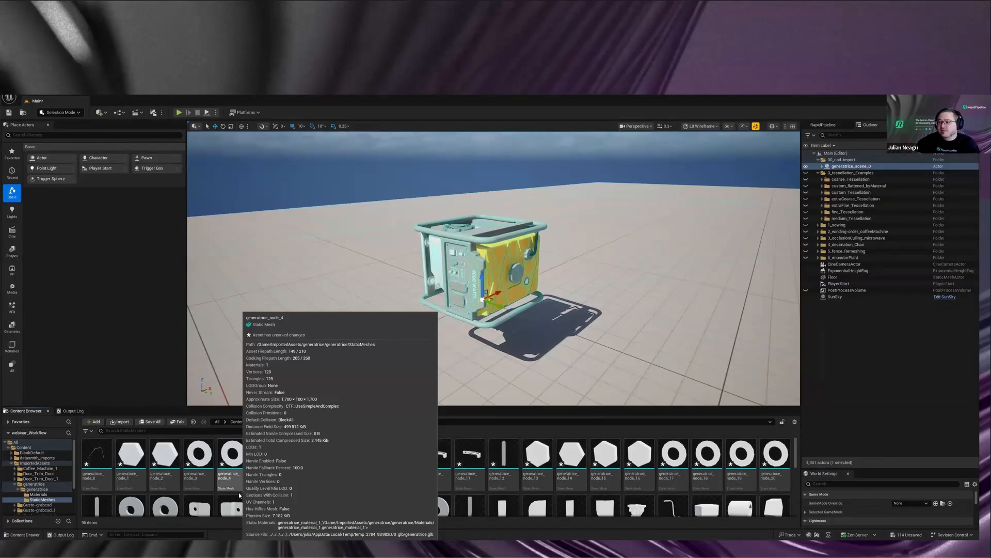
Step: Select the generator's upper tubular frame and then its lower frame in the level to inspect them as separate parts
left_click_drag(497, 293, 635, 240)
key("ctrl+z")
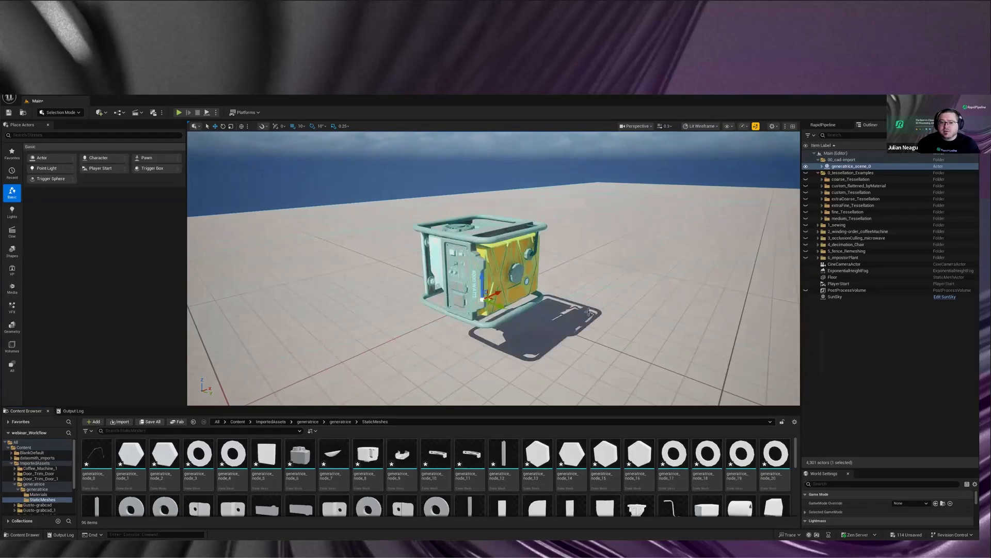
left_click_drag(587, 273, 537, 260, "alt")
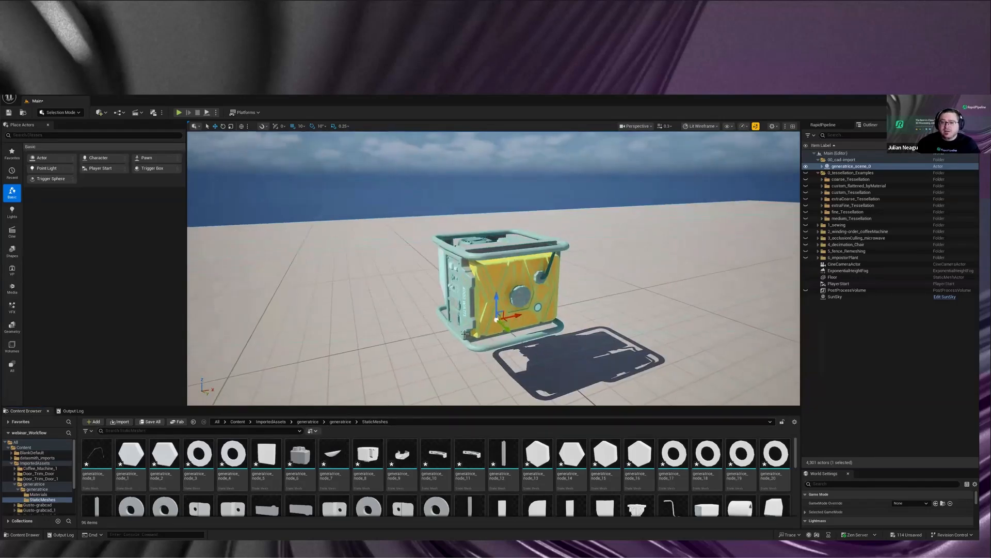
left_click(464, 290)
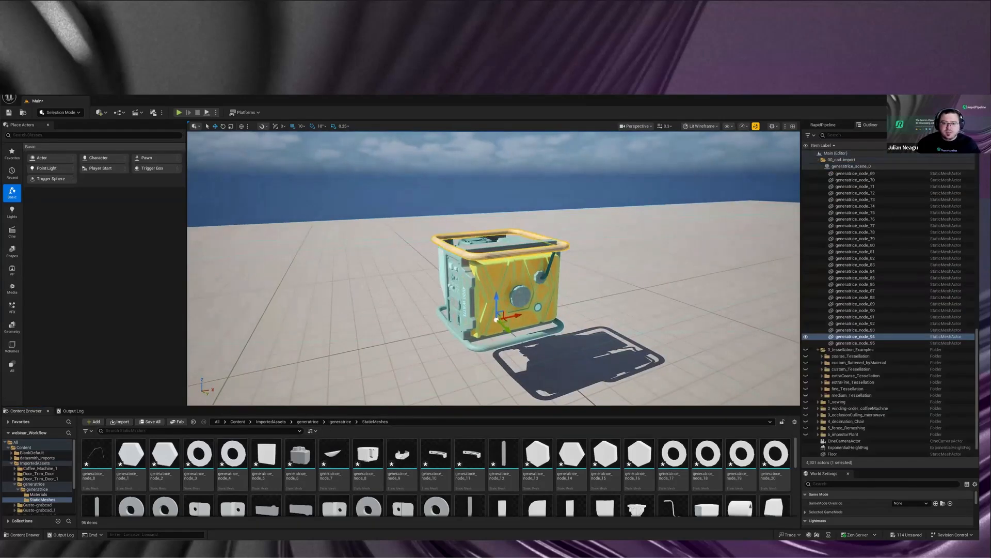
right_click_drag(495, 300, 493, 279)
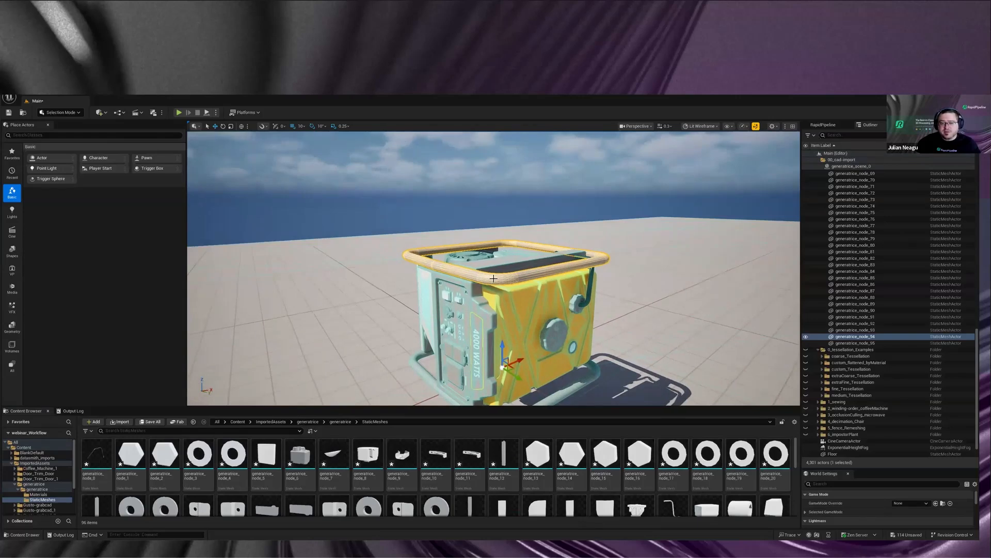
right_click_drag(544, 250, 549, 270)
right_click_drag(497, 330, 484, 353)
left_click(520, 341)
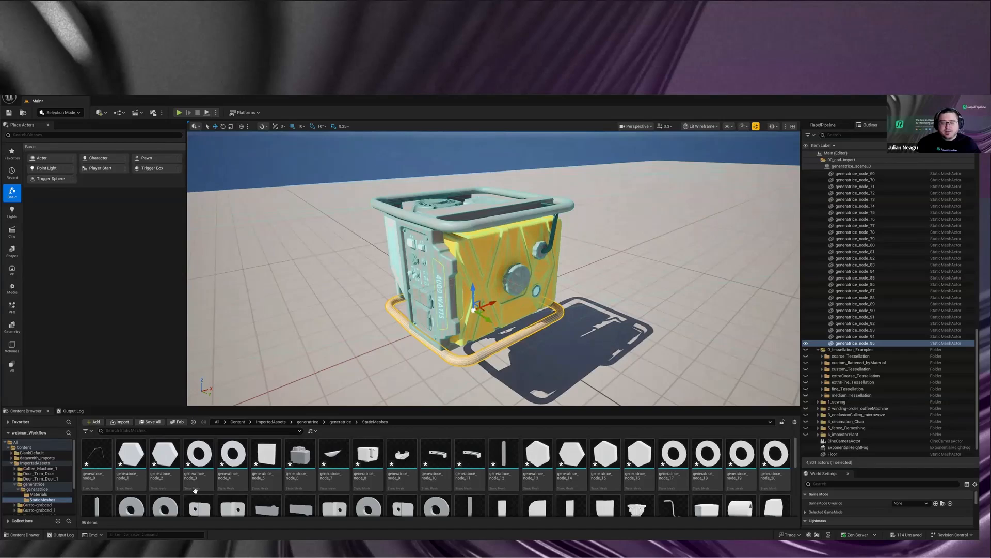
Step: Open the generatrice Materials folder to review the imported materials, and clear the level selection with the generator in view
left_click(38, 494)
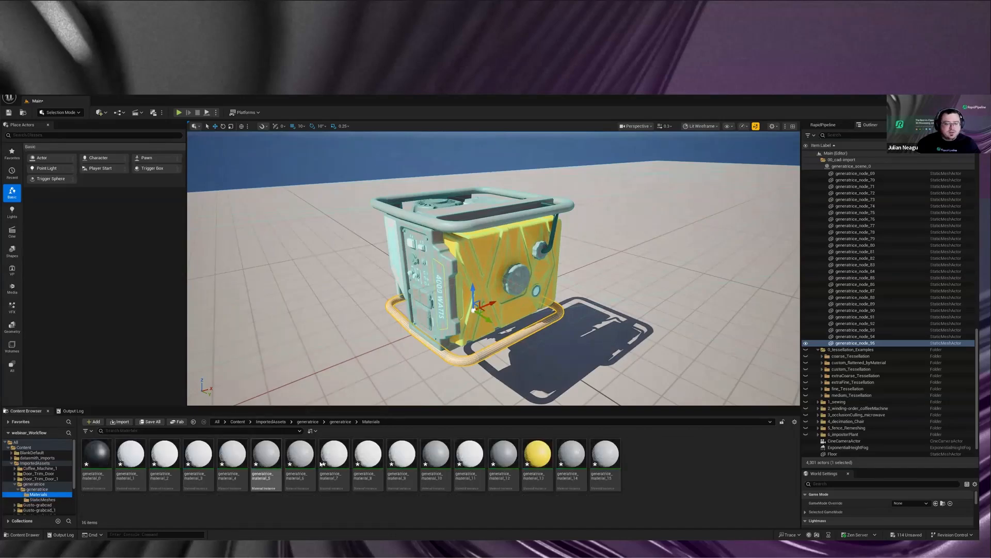
left_click(650, 458)
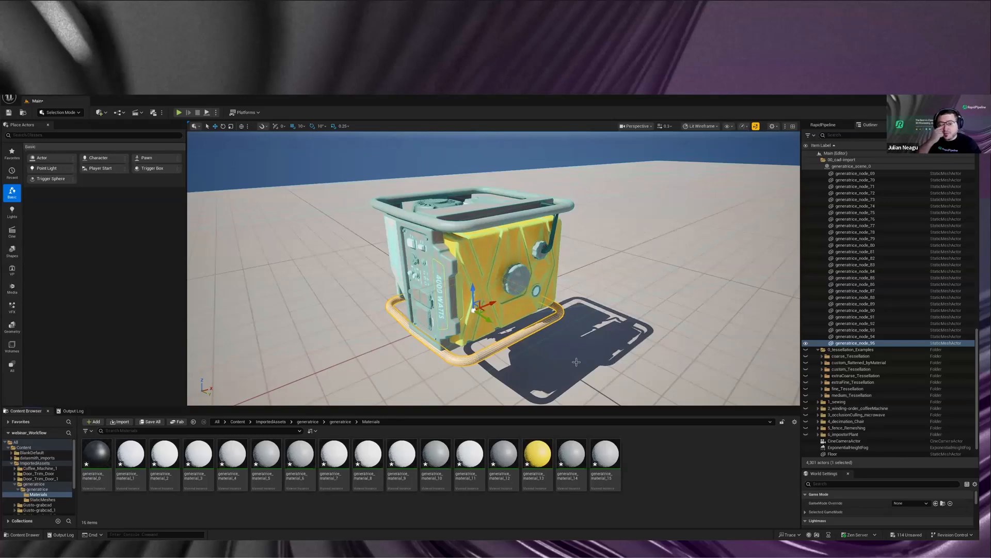
right_click_drag(576, 362, 666, 238)
left_click(600, 214)
right_click_drag(536, 287, 599, 273)
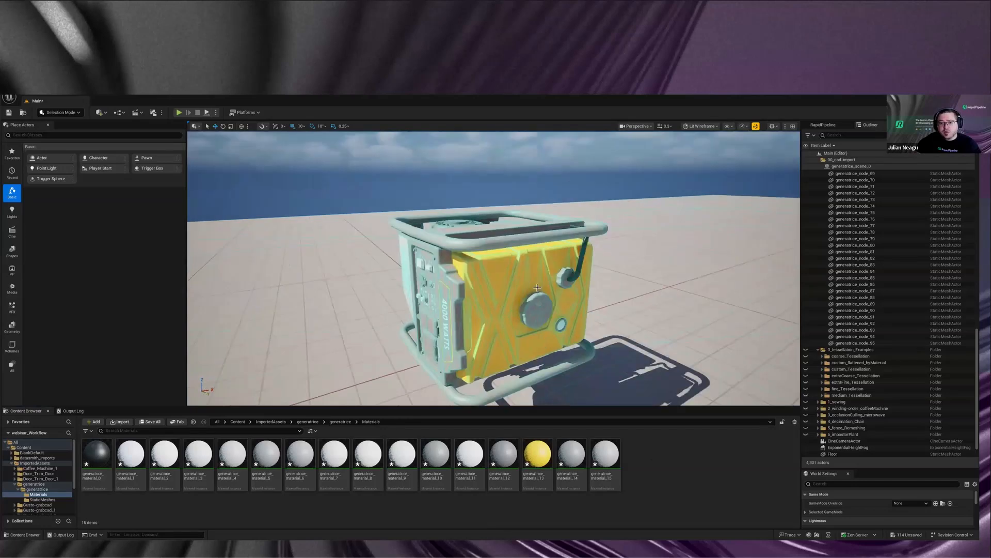
right_click_drag(537, 287, 485, 294)
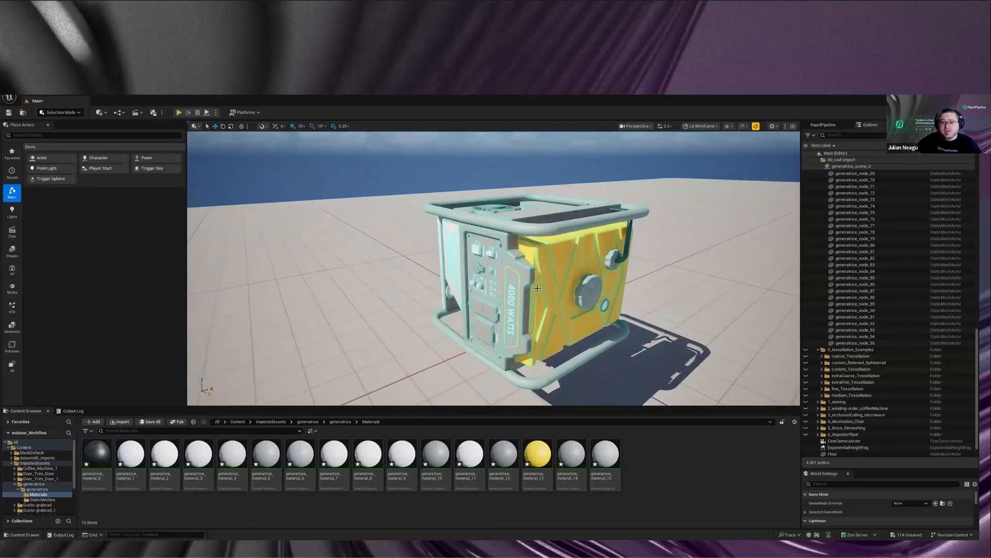
mouse_move(546, 282)
right_mouse_down()
mouse_move(562, 285)
mouse_move(547, 283)
right_mouse_up()
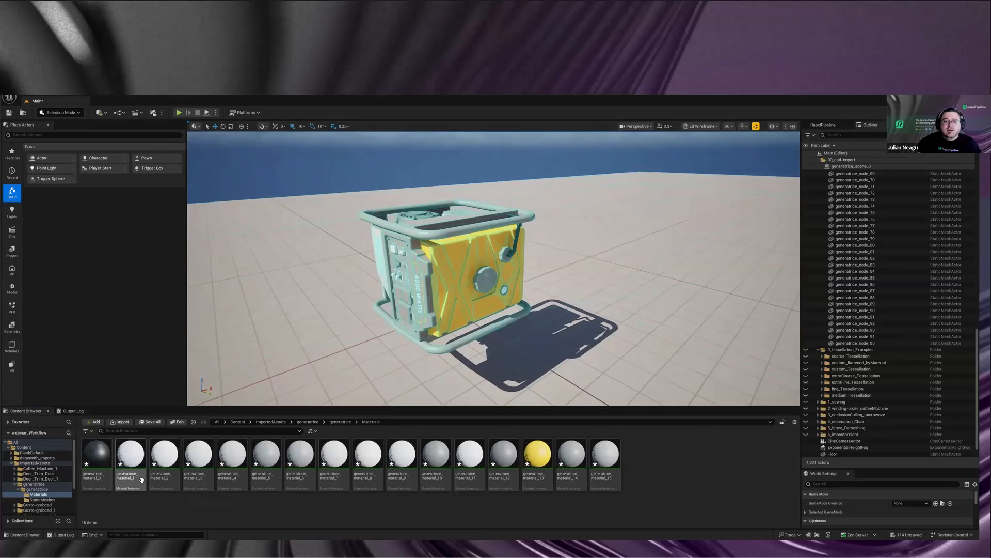
Step: Return to the top generatrice content folder and select the generator's yellow body in the level
left_click(28, 484)
left_click(527, 312)
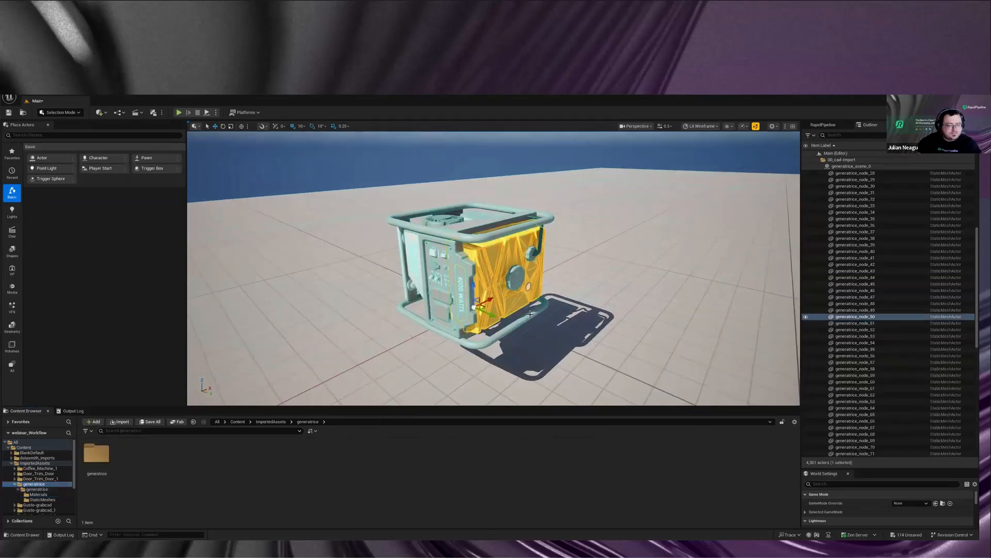
scroll(527, 311, "up", 4)
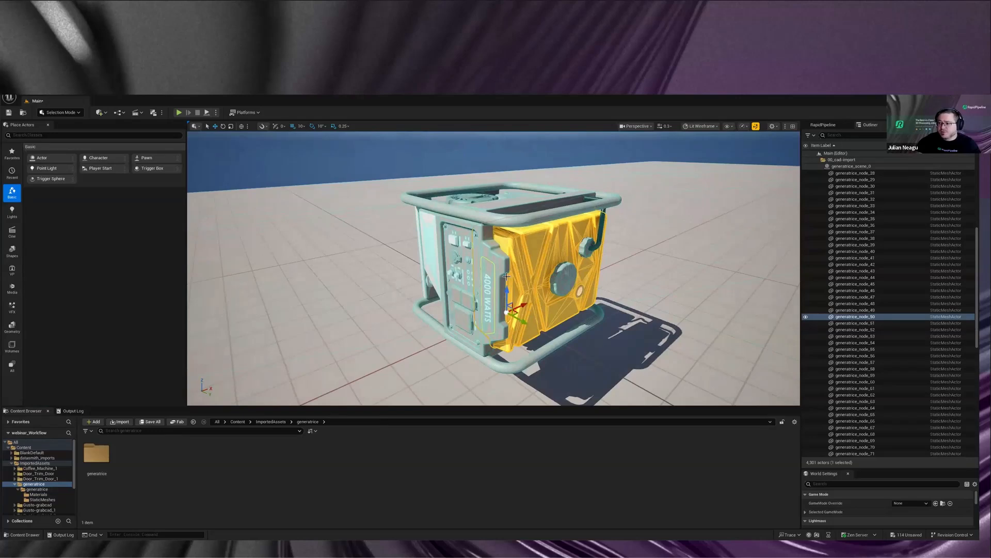
right_click_drag(509, 283, 510, 283)
key("s")
key("d")
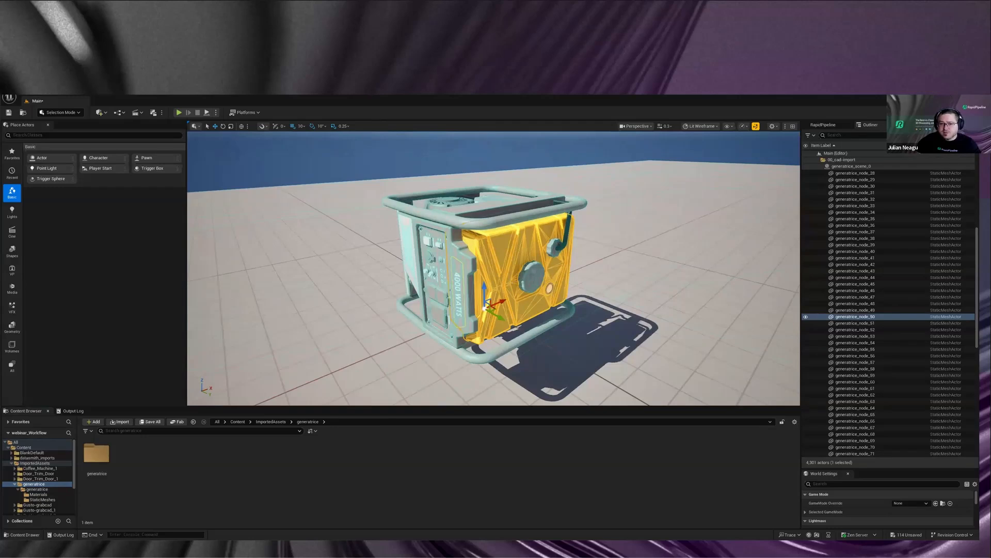
right_click_drag(510, 283, 509, 283)
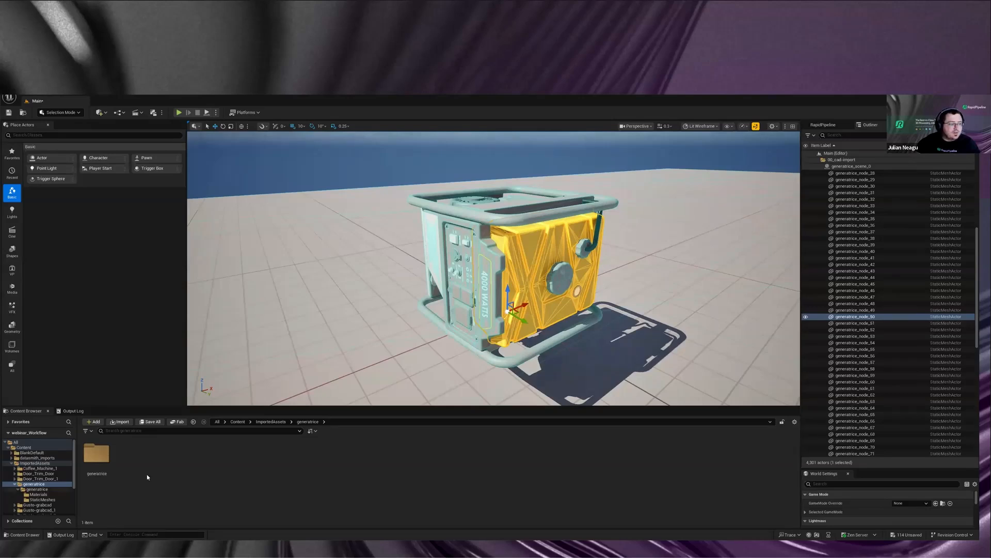
Step: Collapse the generatrice content folder and the 00_cad-import folder in the level hierarchy, and show the RapidPipeline tools
left_click(15, 484)
scroll(878, 185, "up", 9)
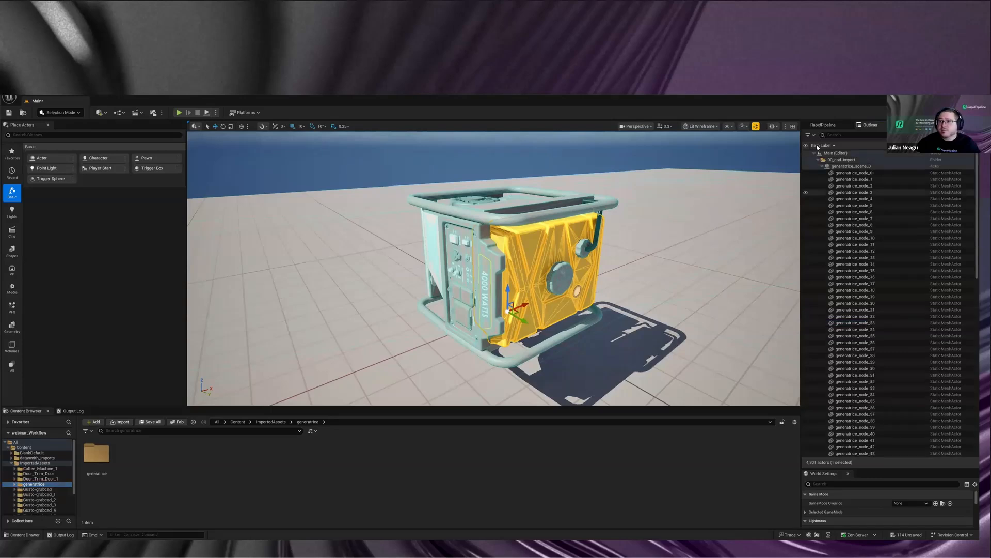
left_click(819, 160)
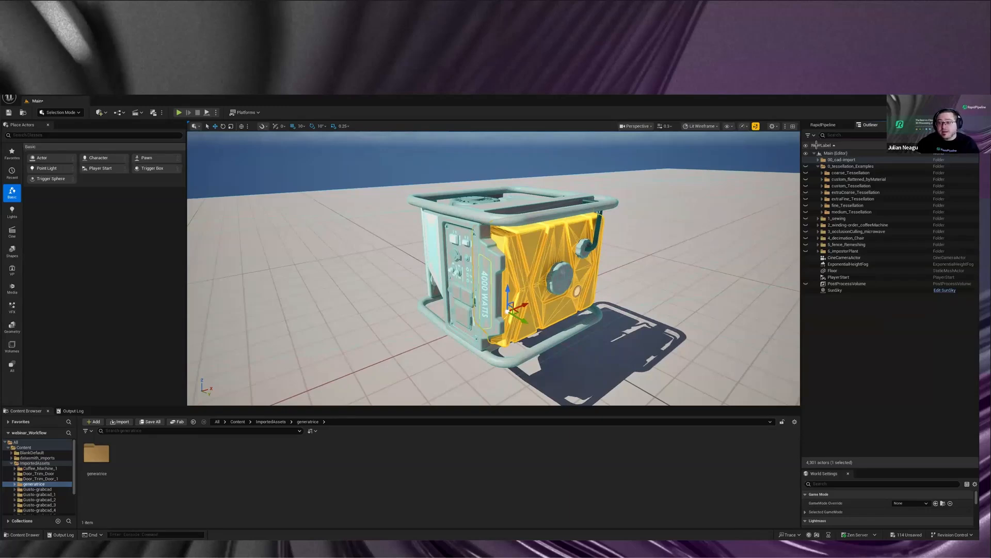
left_click(823, 125)
left_click(821, 150)
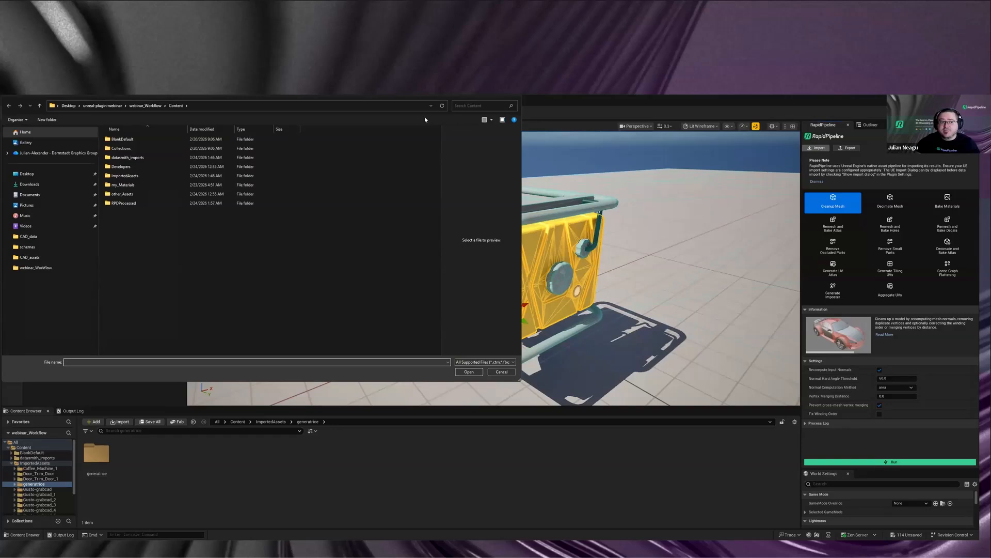
left_click_drag(313, 98, 371, 157)
left_click(571, 152)
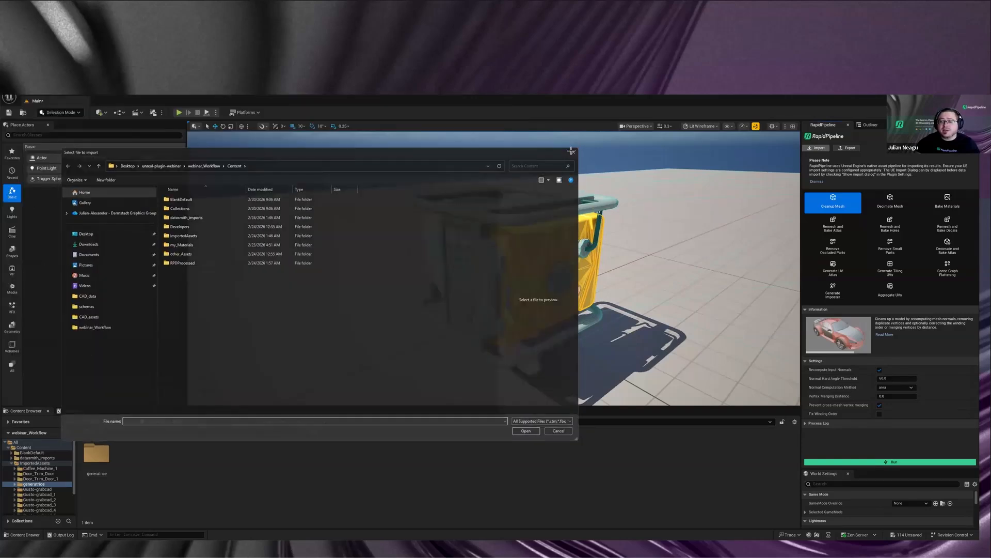
left_click(571, 151)
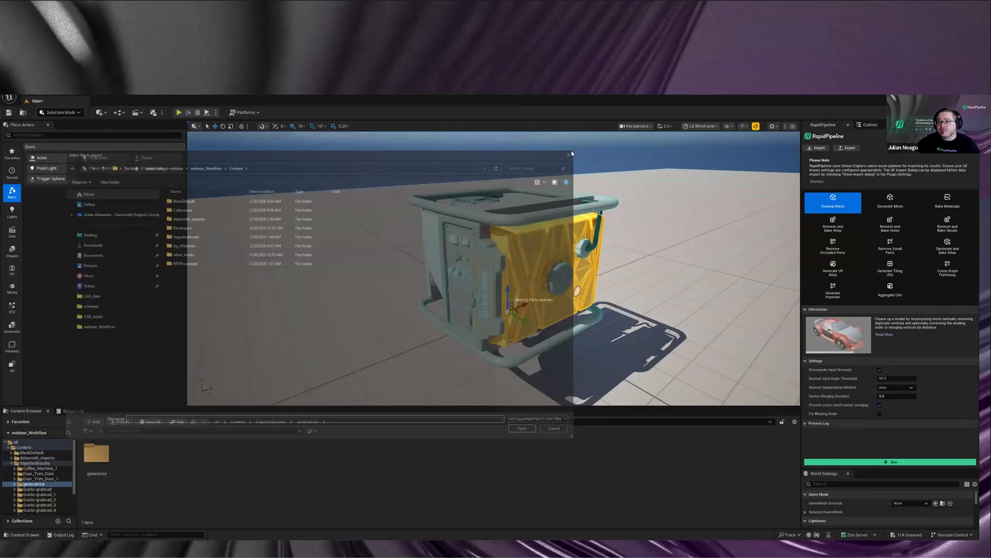
Step: View the Decimate Mesh settings and return to the Cleanup Mesh action
left_click(890, 201)
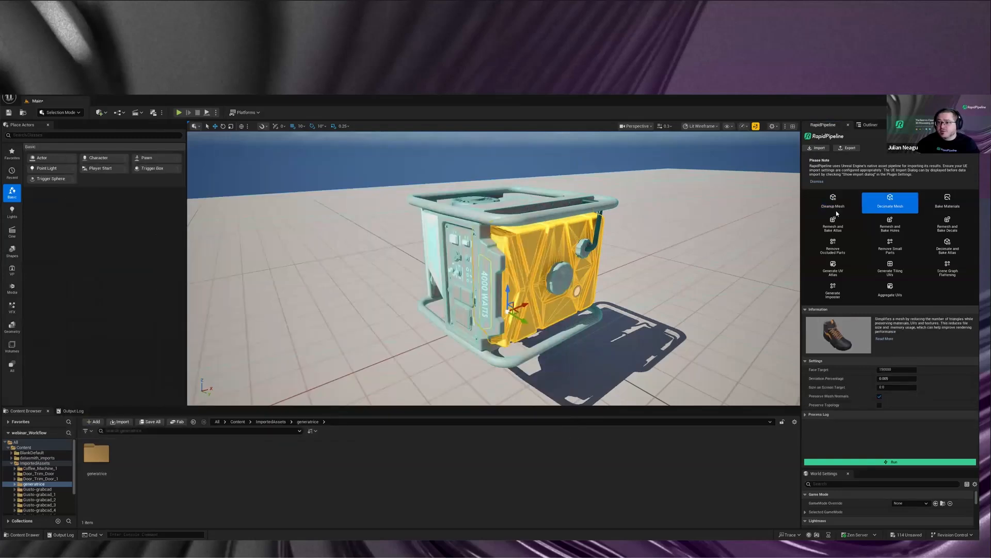
left_click(836, 210)
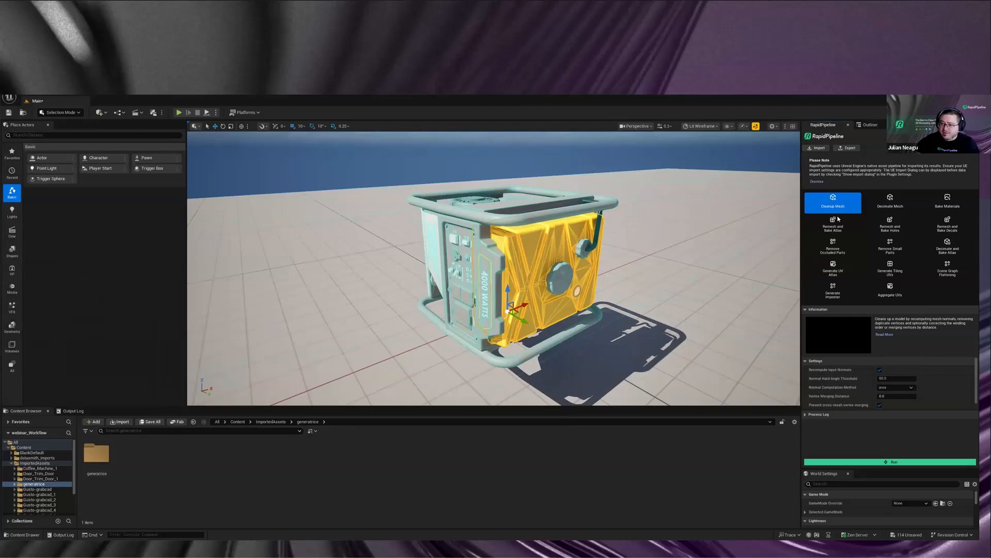
Step: Switch to File Explorer, copy the path of the CAD_assets folder and return to the Unreal Editor
left_click(816, 148)
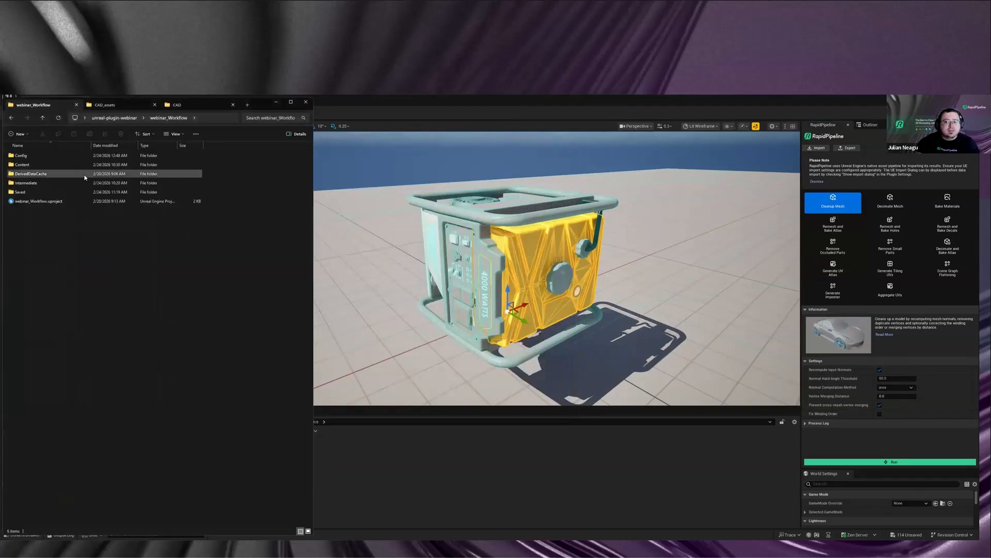
left_click(111, 105)
left_click(213, 118)
left_click(306, 168)
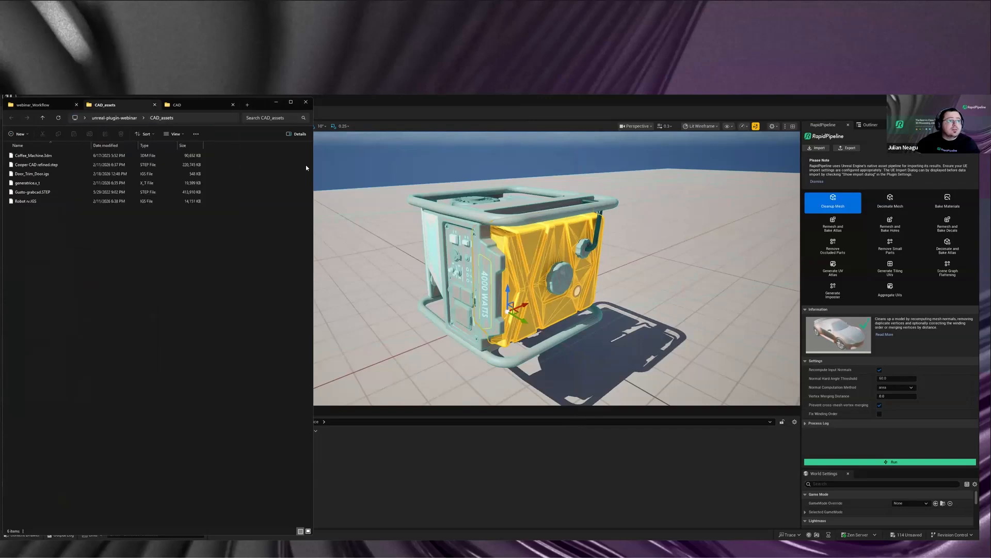
left_click(277, 102)
Step: Start a RapidPipeline import and browse to the unreal-plugin-webinar CAD_assets folder using the copied path
left_click(816, 149)
left_click(343, 165)
type("C:\\Users\\julia\\OneDrive\\Desktop\\unreal-plugin-webinar\\CAD_assets")
key("Return")
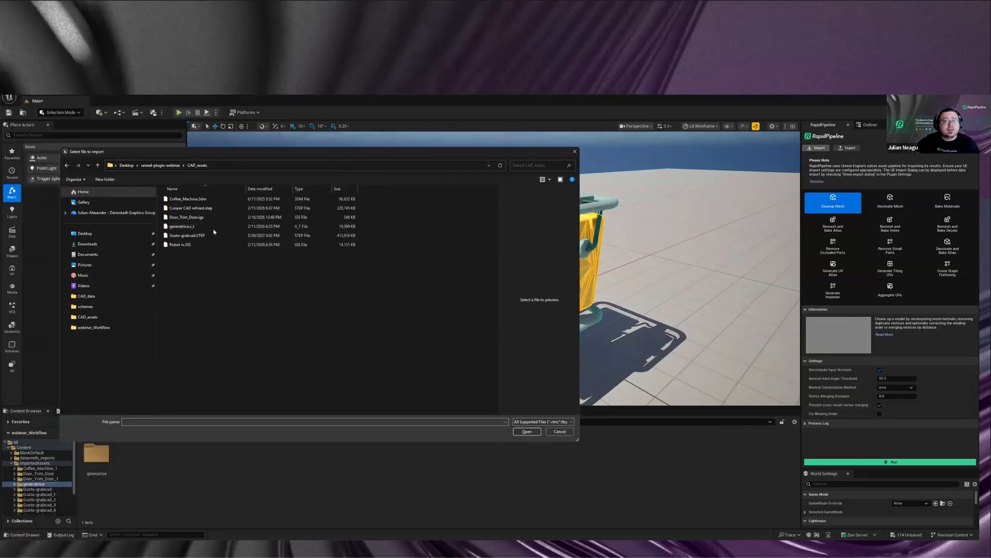
Step: Choose the generatrice.x_t file for import, widening the file list for readability
left_click(185, 227)
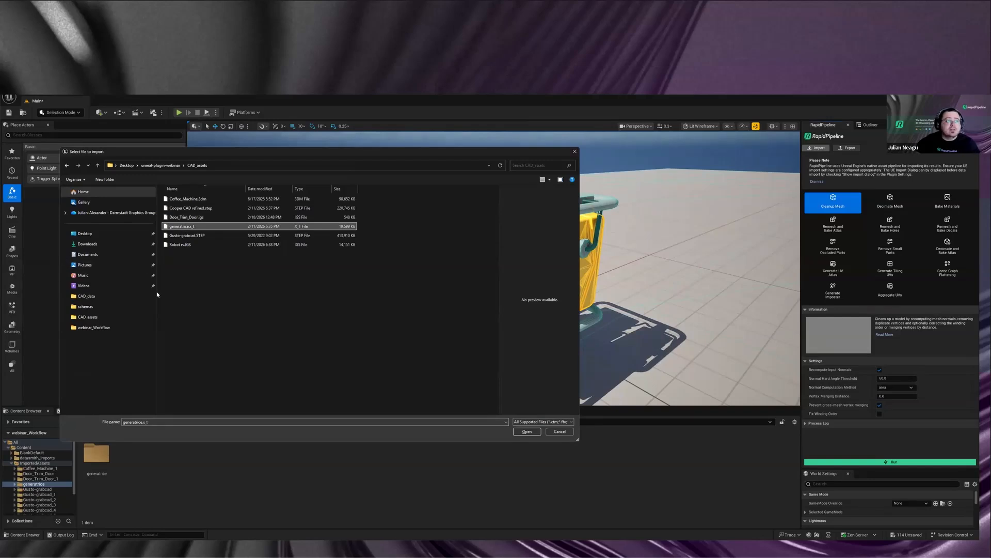
left_click_drag(156, 292, 79, 290)
left_click(109, 277)
left_click(114, 227)
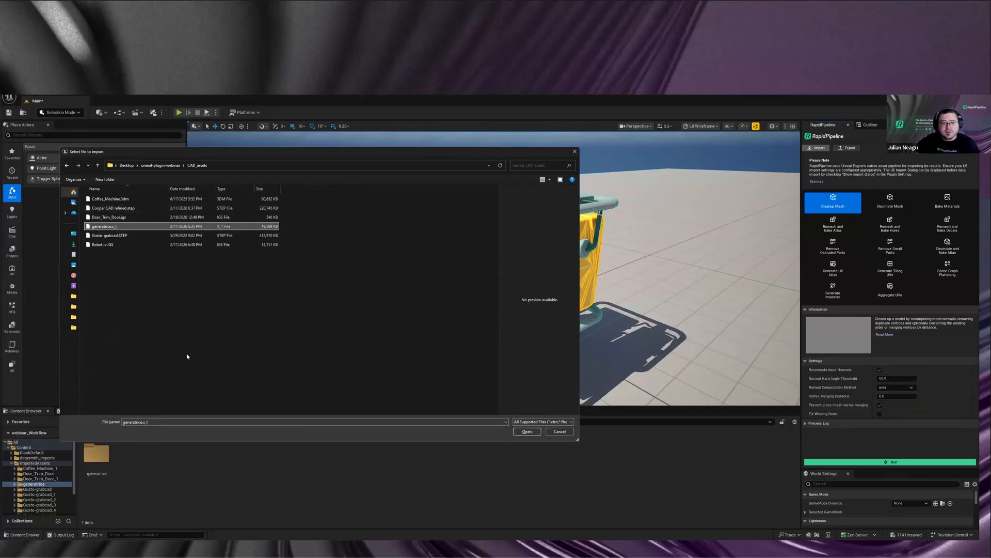
left_click(526, 431)
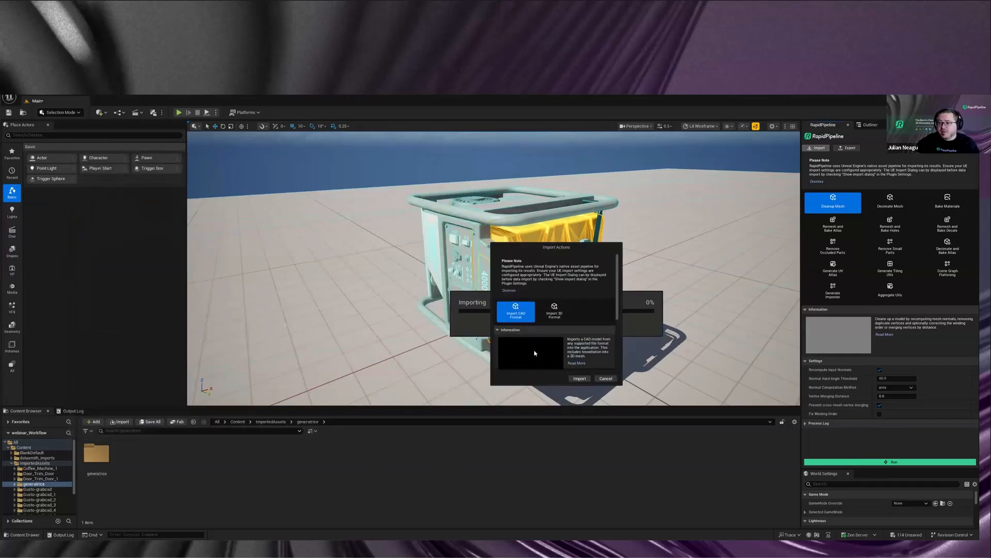
Step: Enlarge the Import Actions dialog until all settings are readable and show the Import 3D Format options
left_click_drag(549, 245, 467, 201)
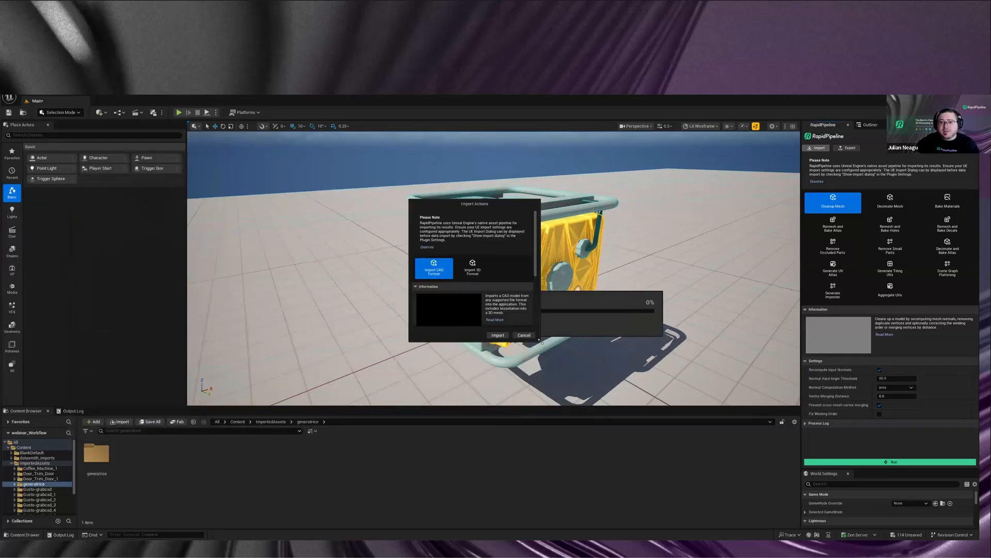
left_click_drag(540, 341, 703, 468)
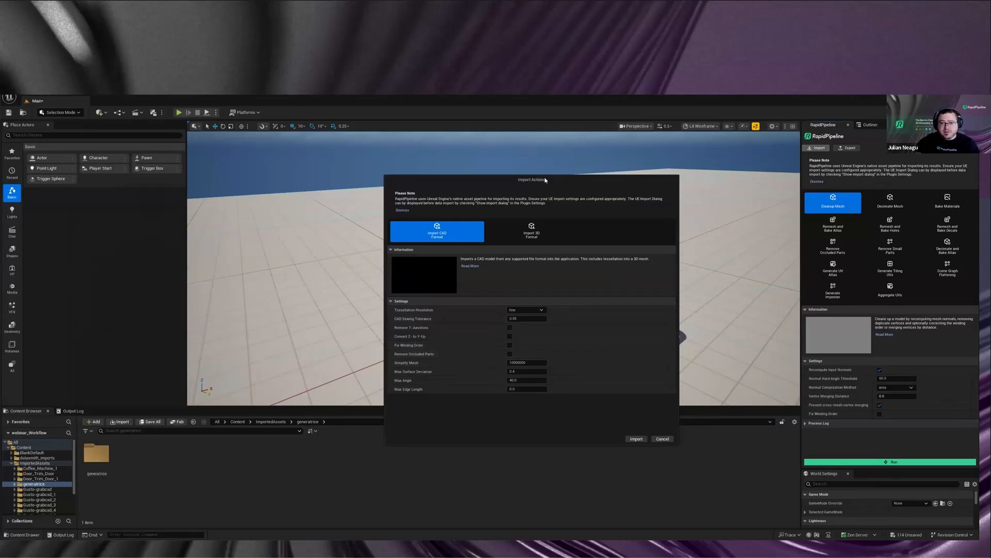
left_click_drag(547, 182, 562, 199)
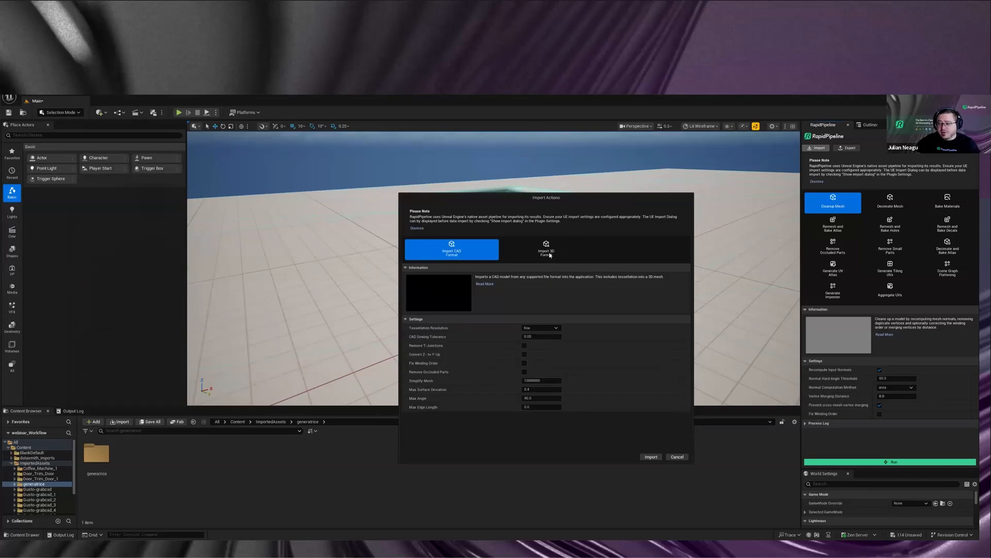
left_click(553, 257)
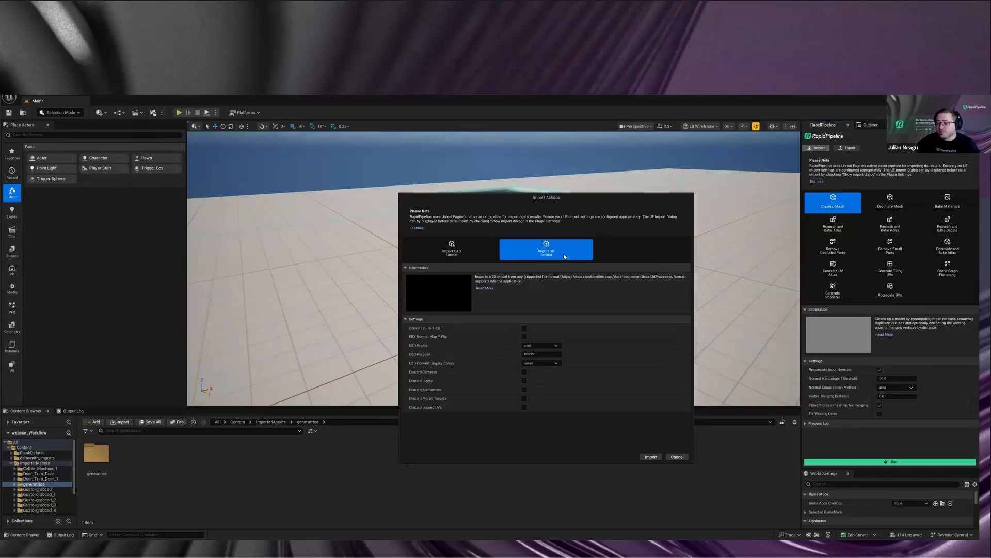
Step: Set Tessellation Resolution to custom in the Import CAD Format settings, and cancel the import
left_click(467, 259)
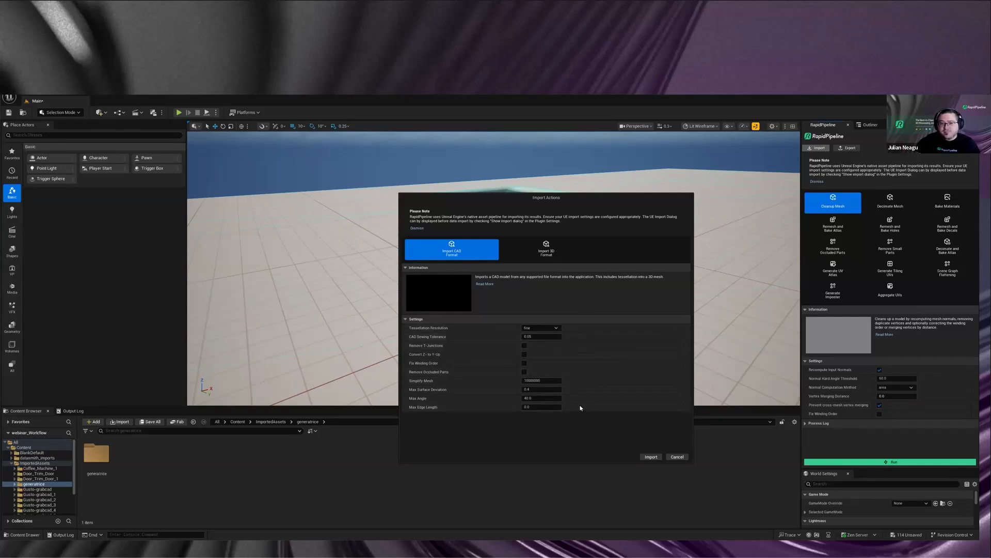
left_click(548, 330)
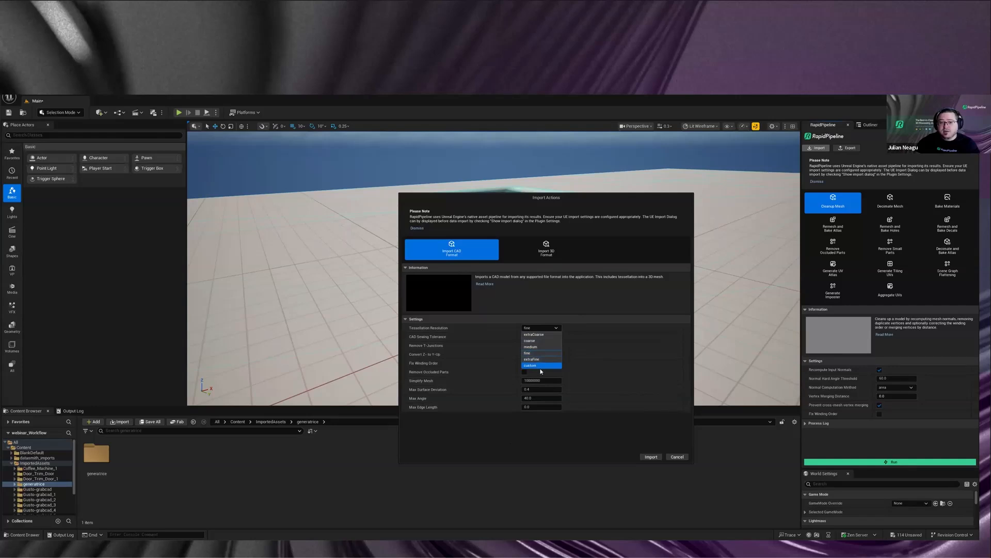
left_click(532, 366)
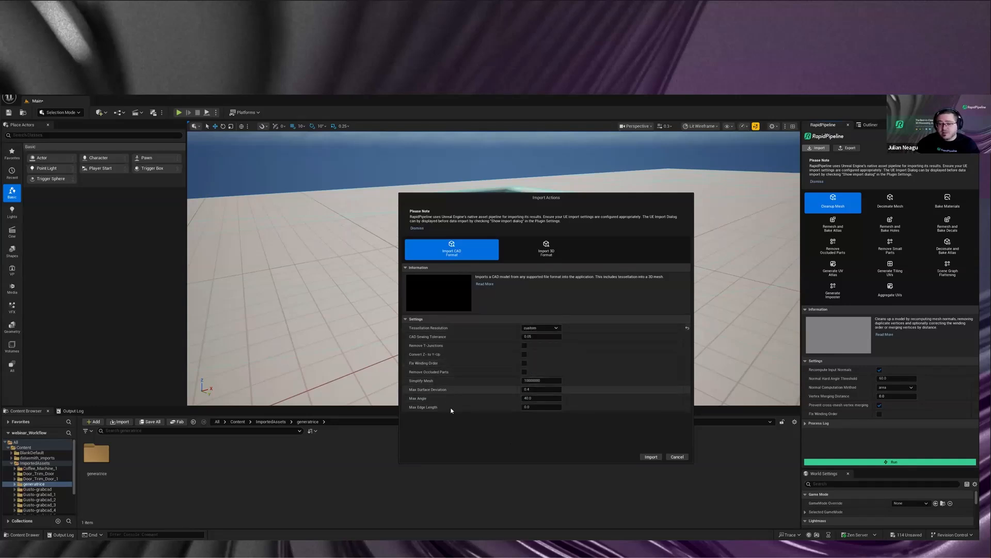
left_click(535, 391)
left_click(520, 431)
mouse_move(442, 393)
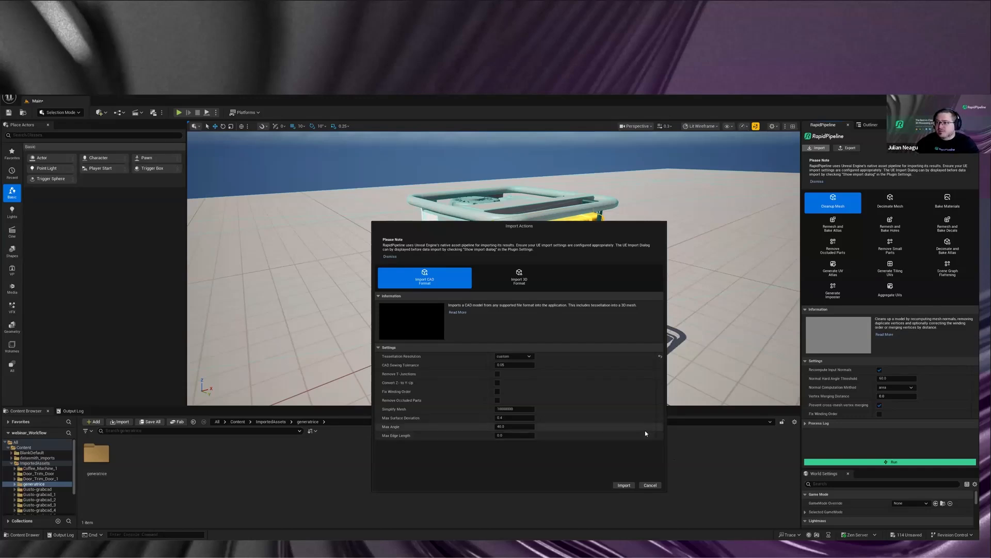
left_click(649, 487)
Step: Hide the 00_cad-import folder in the level and show the 0_tessellation_Examples folder
right_click_drag(609, 320, 563, 320)
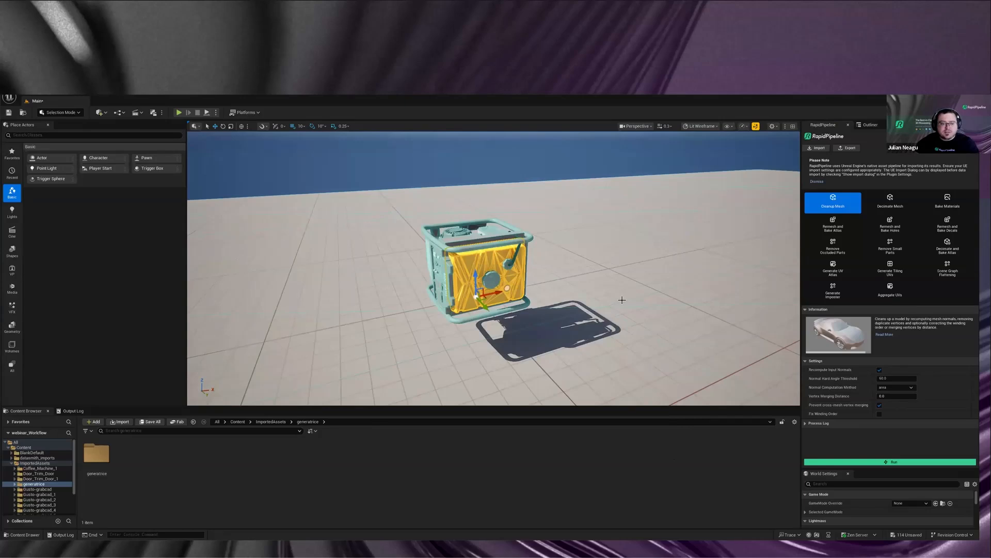
right_click_drag(622, 299, 538, 285)
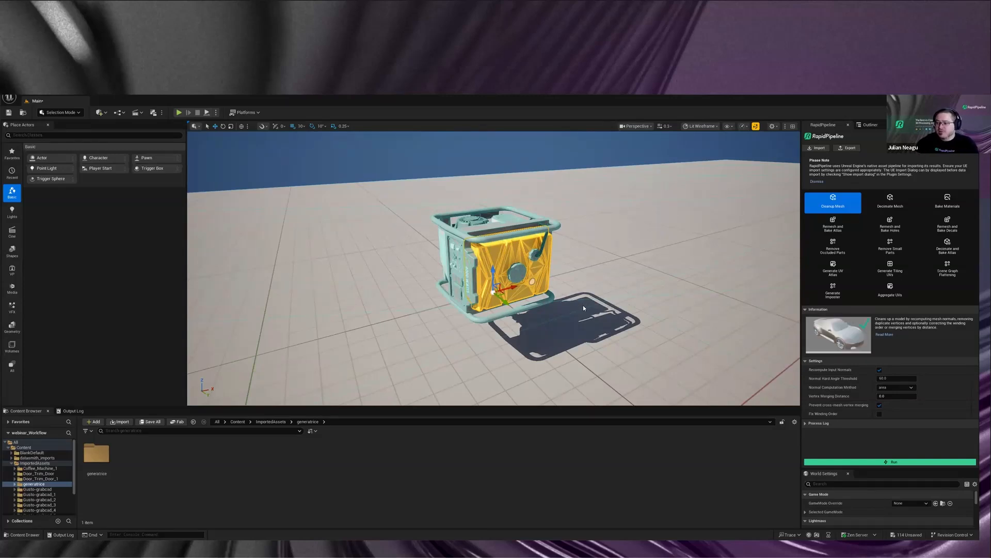
left_click(806, 167)
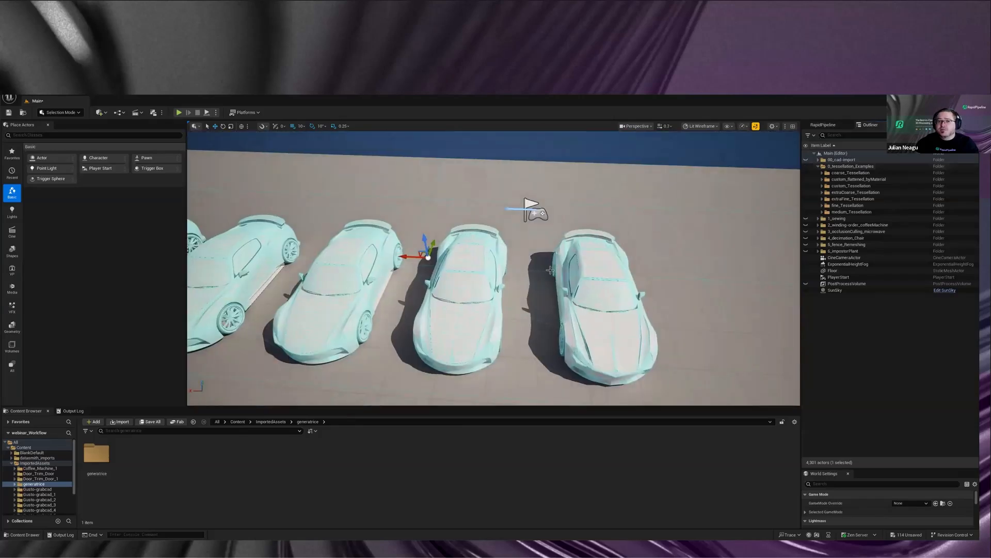
Step: Examine the wireframe density of the row of tessellated cars from several angles and up close
right_click_drag(551, 270, 723, 263)
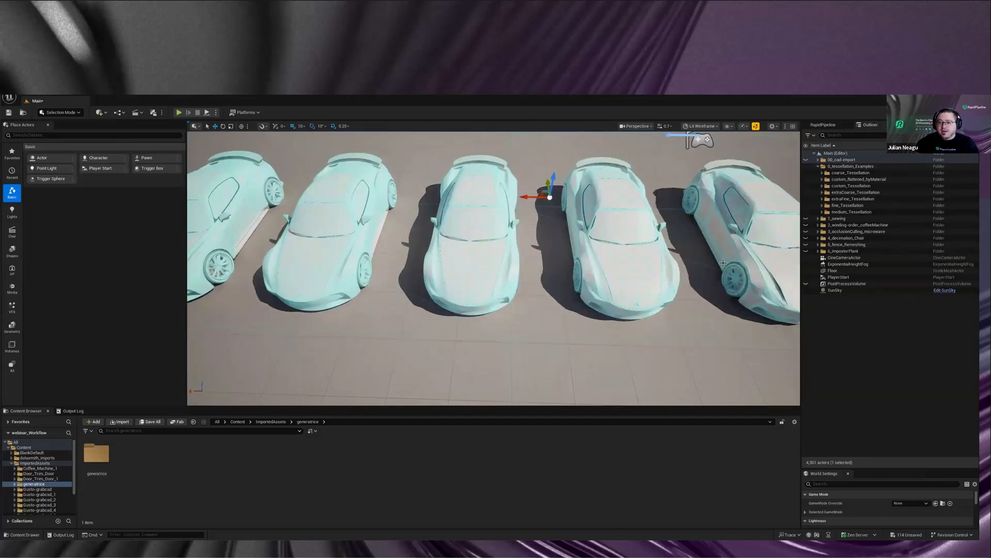
right_click_drag(524, 274, 528, 277)
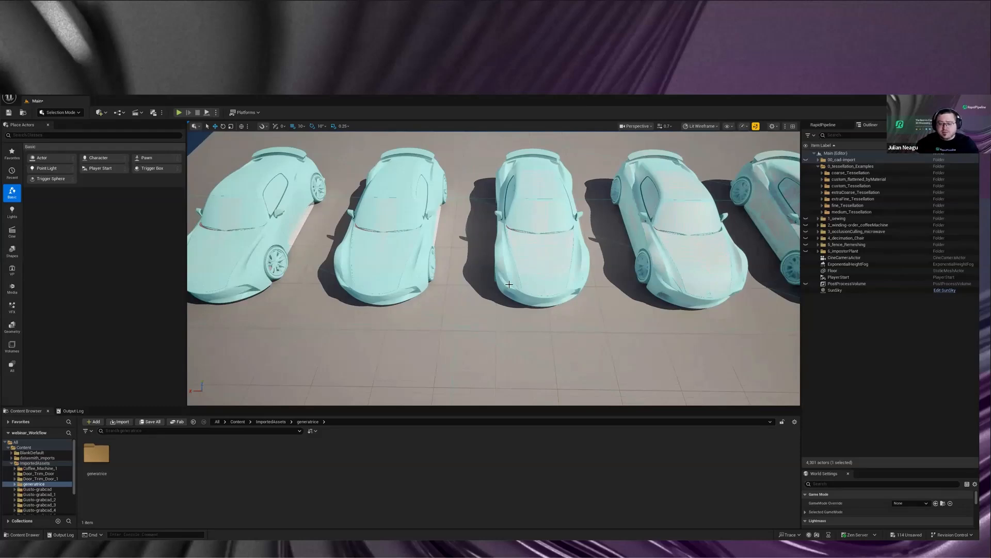
right_click_drag(527, 277, 398, 270)
right_click_drag(465, 294, 464, 293)
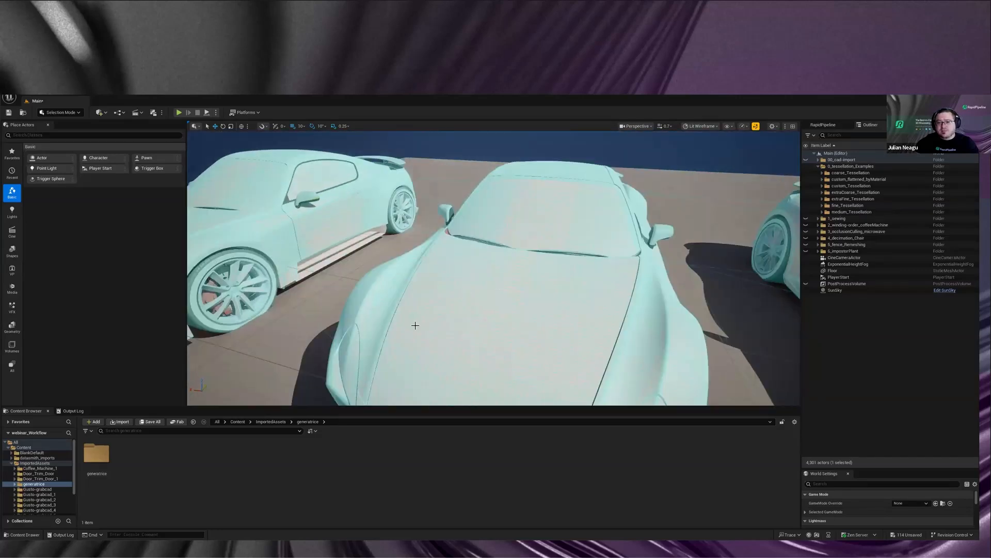
right_click_drag(415, 326, 435, 299)
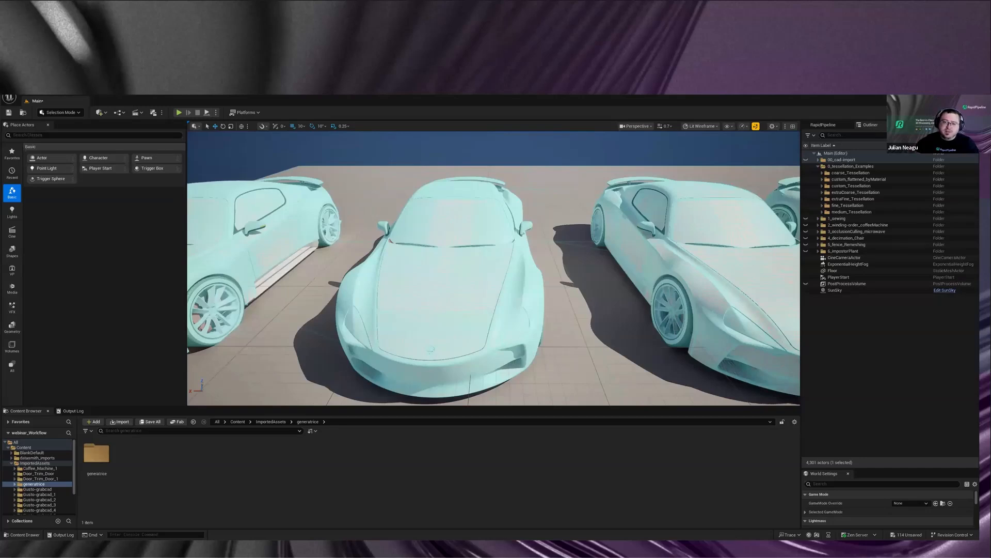
right_click_drag(466, 299, 466, 299)
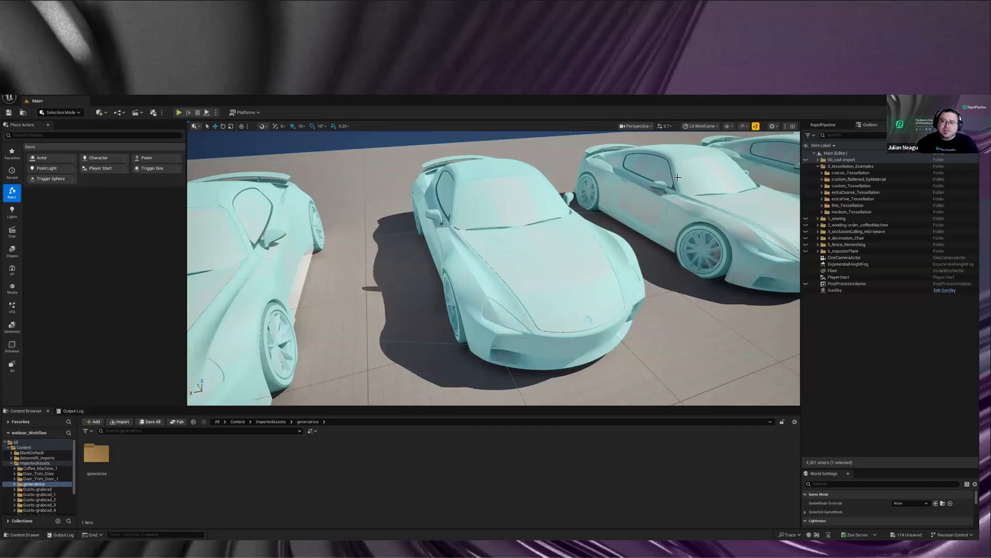
right_click_drag(466, 299, 706, 178)
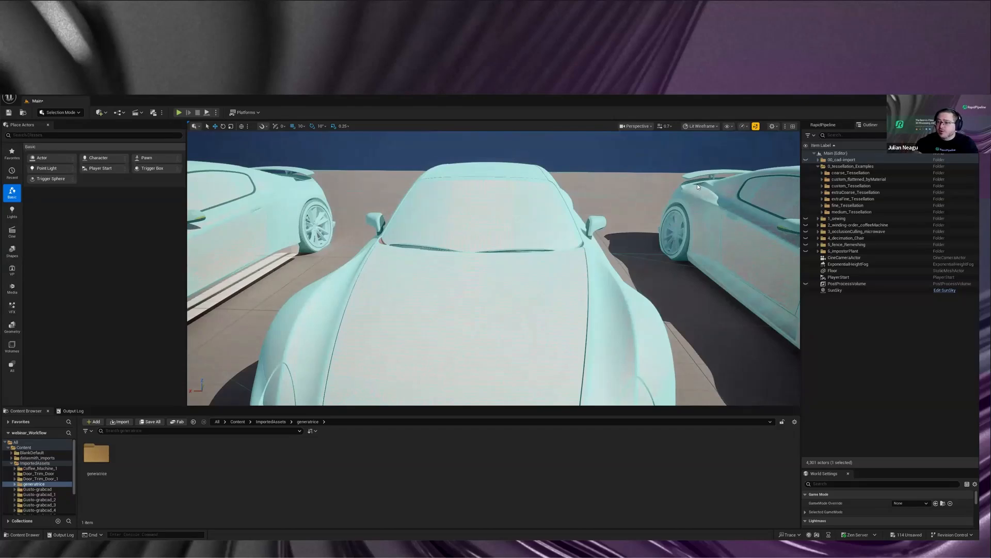
Step: Switch the viewport to Lit shading and open the car_Mats folder inside my_Materials
key("alt+4")
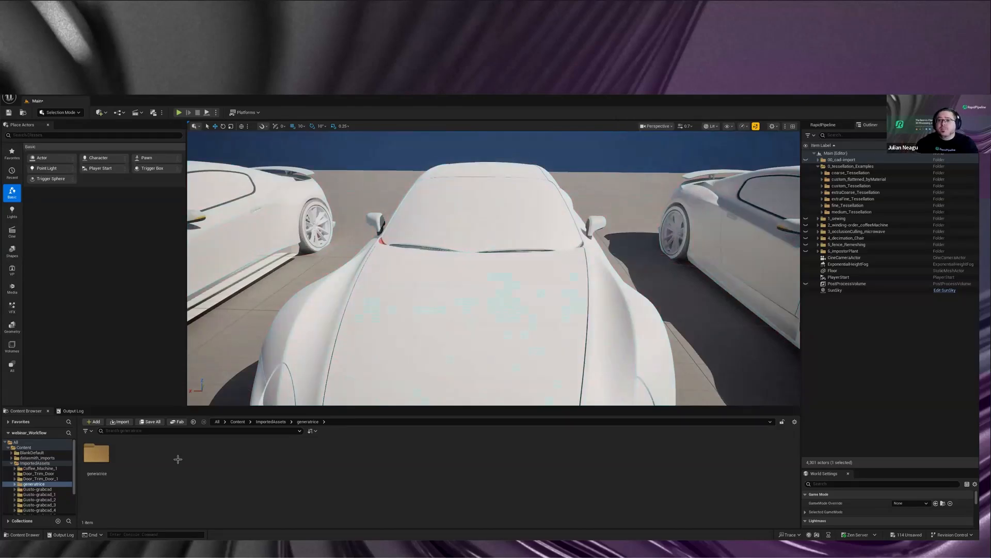
left_click_drag(177, 459, 177, 459, "alt")
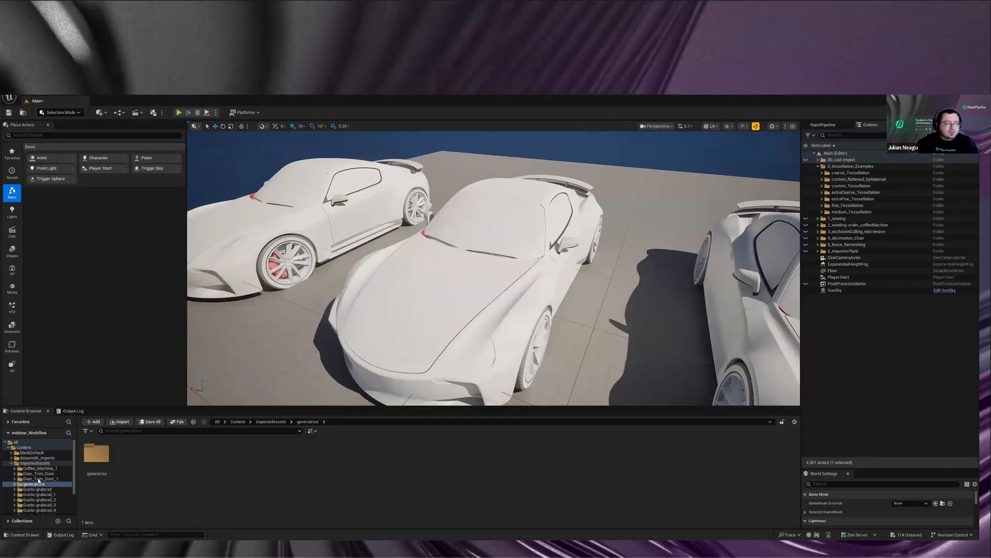
left_click(11, 463)
left_click(31, 473)
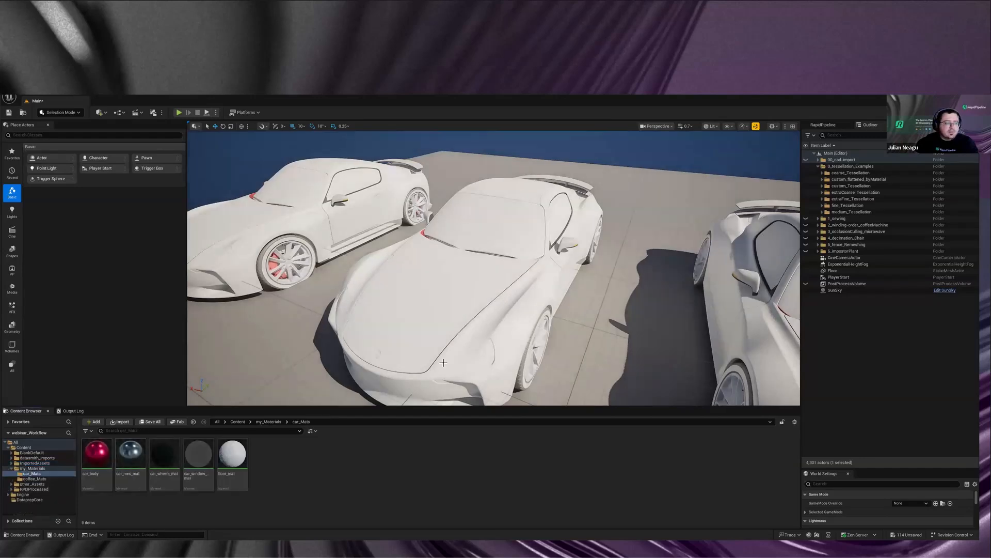
Step: Apply car_body to the hood and body parts of the custom_Tessellation car, and car_window_mat to its windshield
right_click_drag(458, 296, 504, 300)
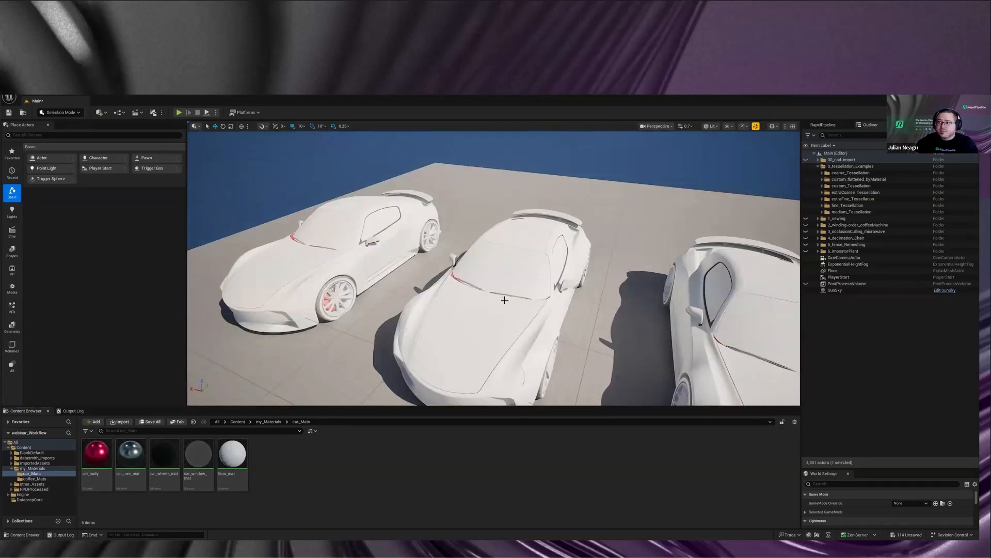
left_click(504, 300)
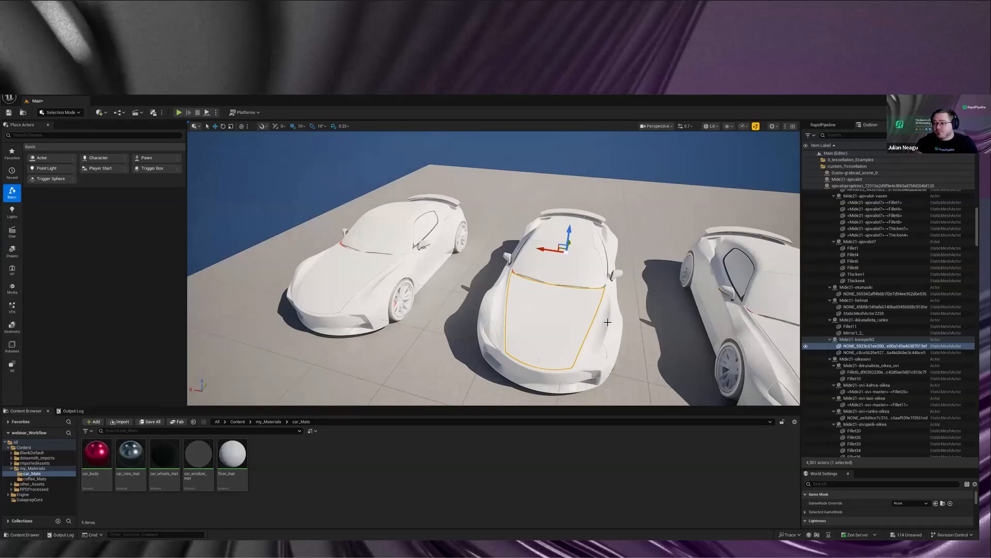
right_click_drag(599, 315, 598, 315)
right_click_drag(488, 300, 488, 301)
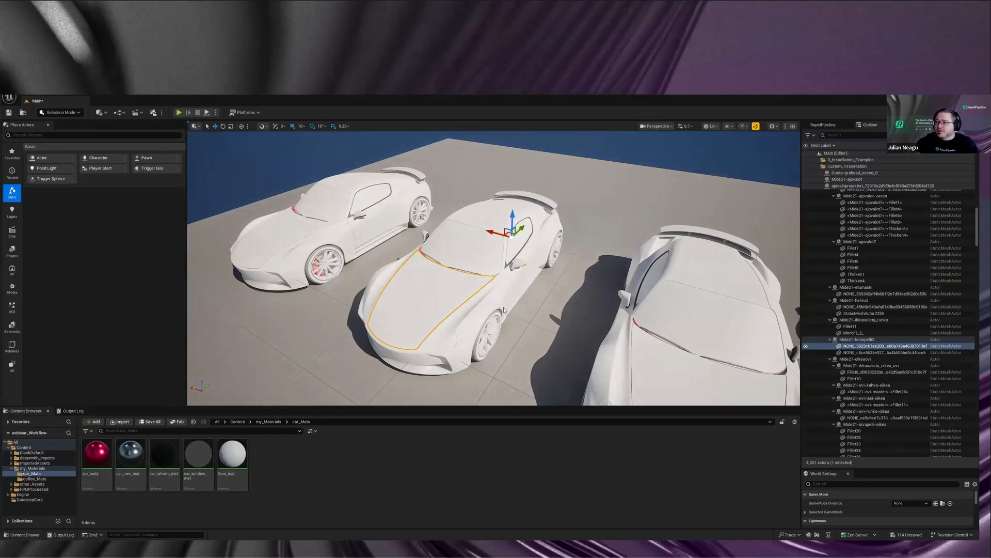
left_click_drag(102, 456, 439, 303)
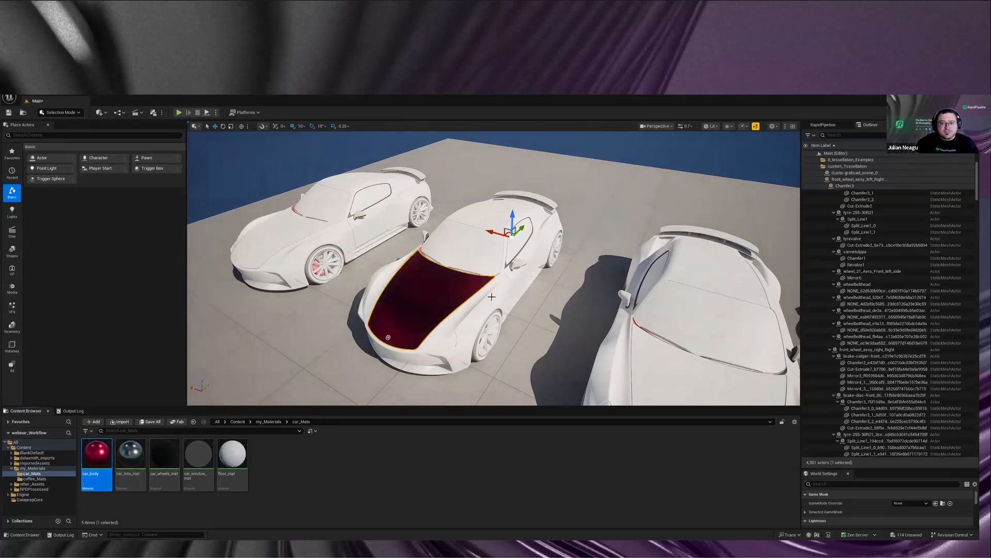
left_click_drag(197, 466, 472, 271)
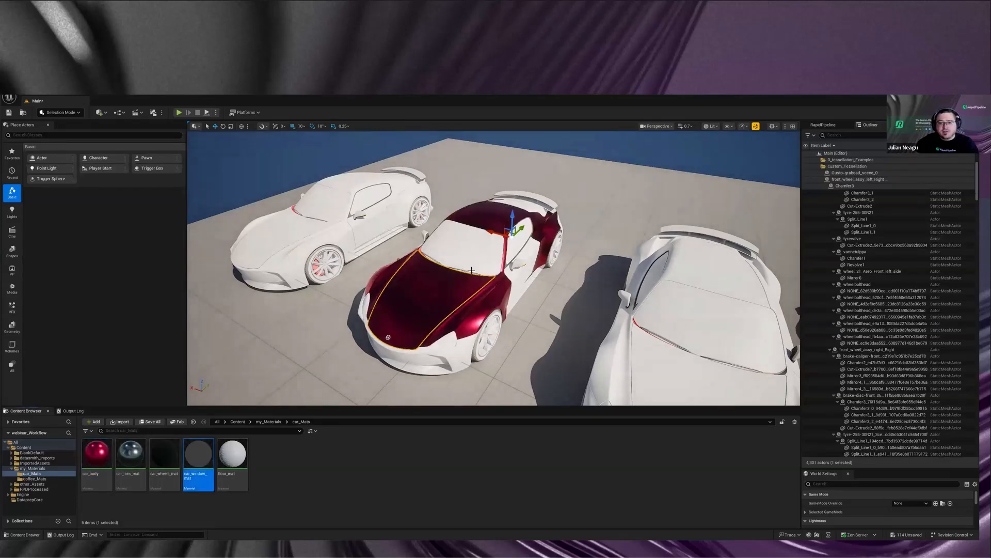
scroll(471, 271, "up", 4)
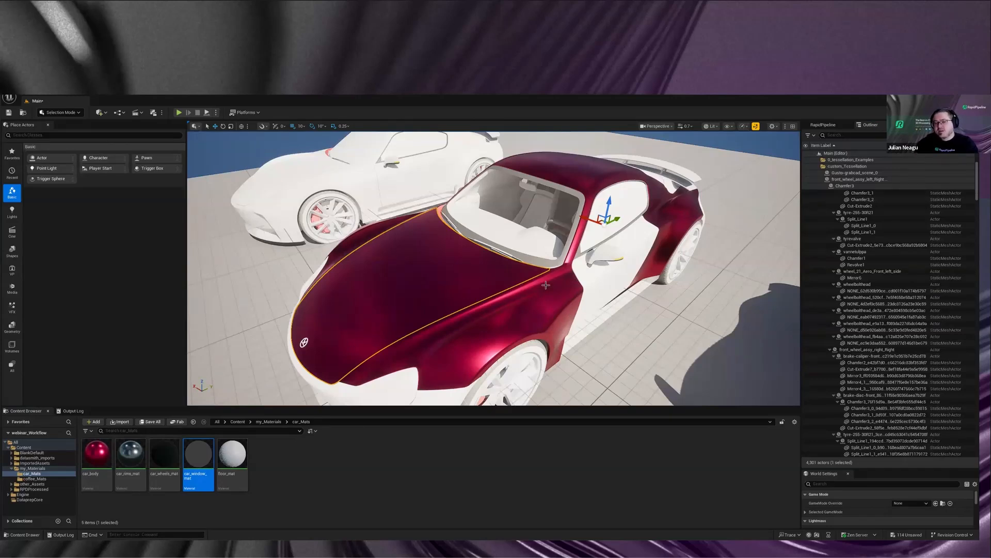
key("f")
scroll(547, 281, "down", 5)
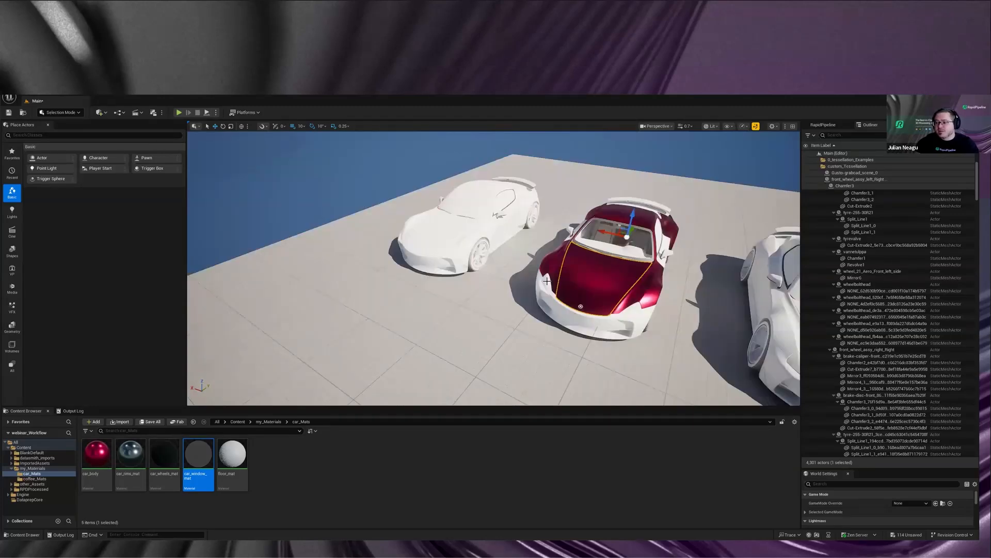
Step: Raise the body mesh of the custom_flattened_byMaterial car to demonstrate its merged parts, and undo the move
right_click_drag(547, 281, 505, 312)
key("w")
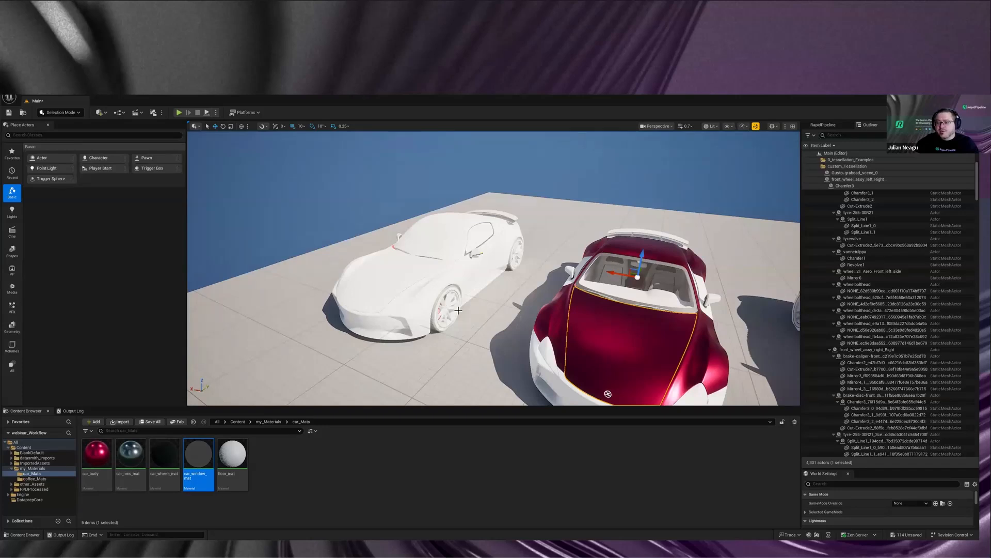
right_click_drag(389, 345, 427, 283)
key("w")
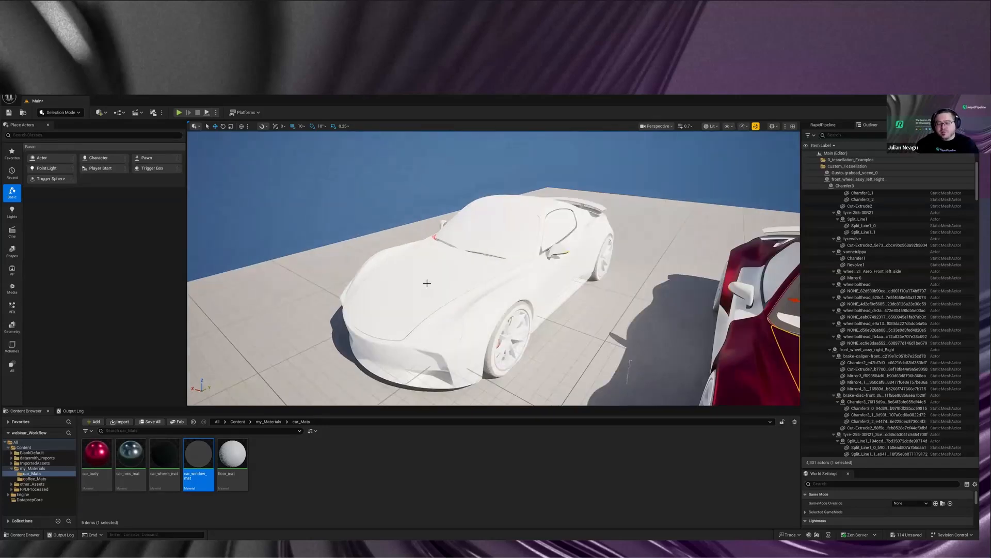
left_click(434, 265)
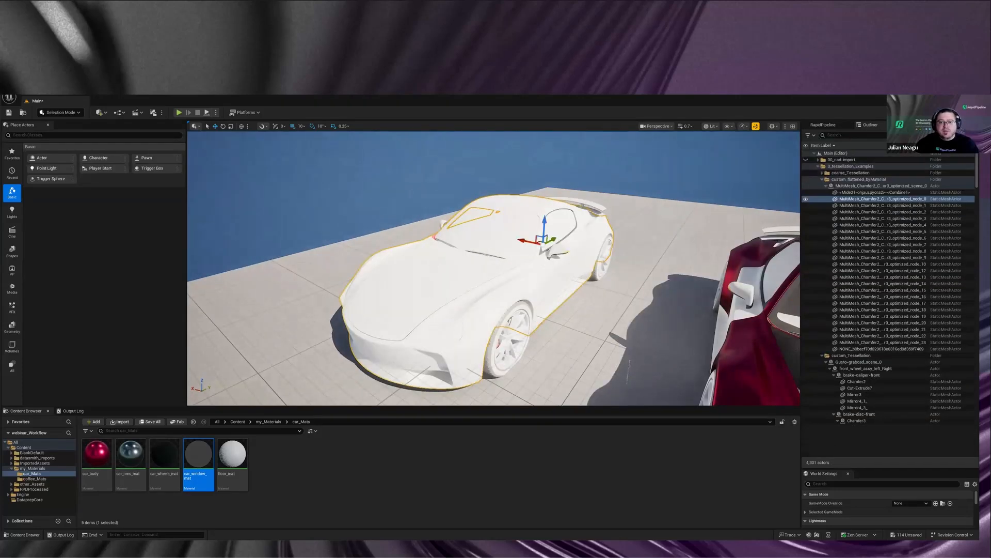
left_click_drag(544, 222, 546, 205)
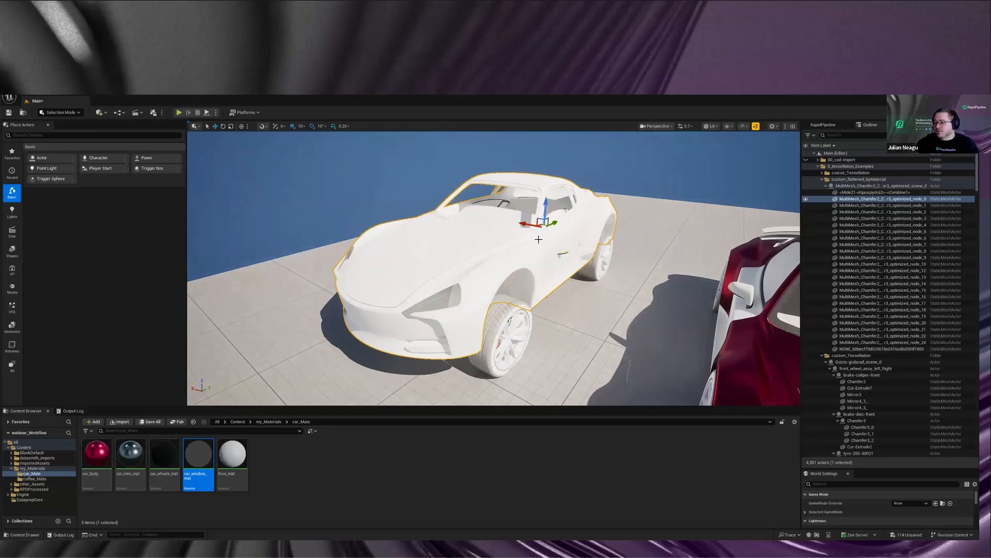
key("ctrl+z")
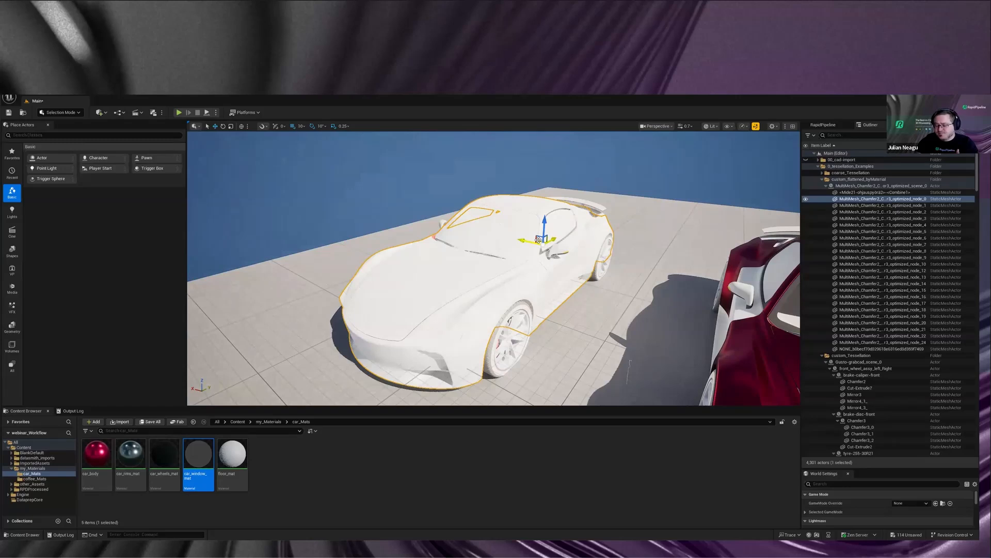
Step: Apply the car_body material to the merged body mesh of the custom_flattened_byMaterial car
right_click_drag(539, 240, 521, 243)
left_click_drag(96, 456, 478, 346)
right_click_drag(395, 316, 536, 246)
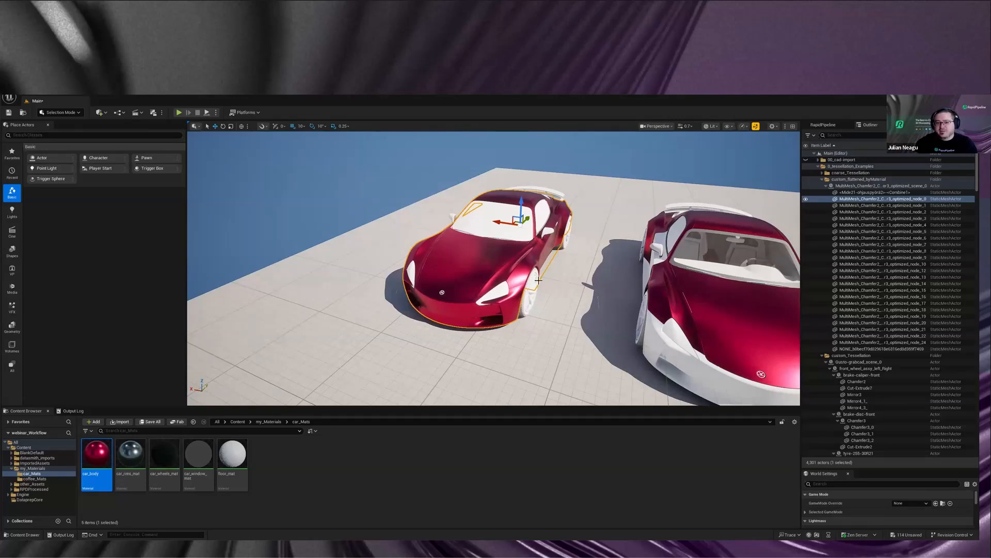
right_click_drag(539, 280, 493, 236)
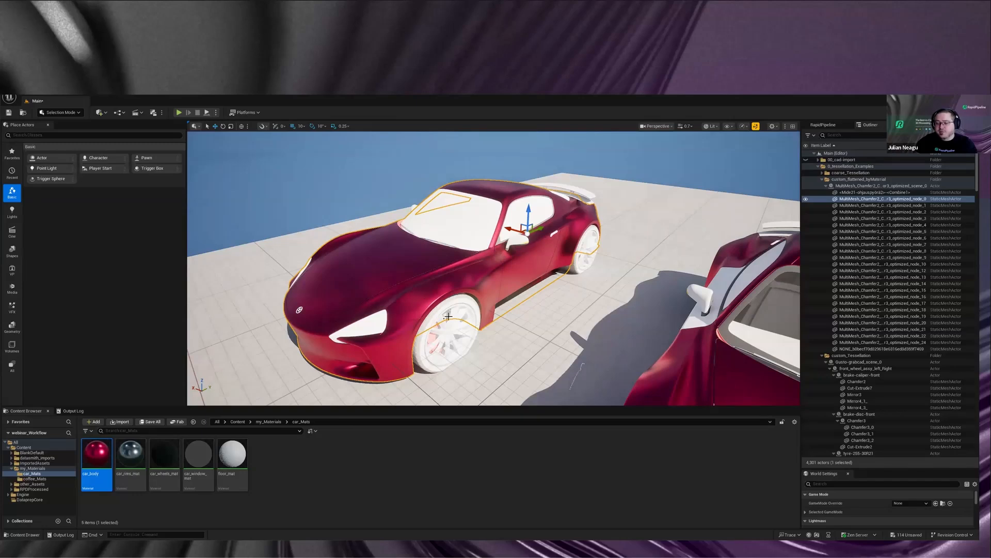
Step: Apply car_rims_mat to the flattened car's wheel rims and car_wheels_mat to its tires and inner wheel parts
left_click_drag(449, 316, 436, 387, "alt")
left_click_drag(130, 457, 474, 356)
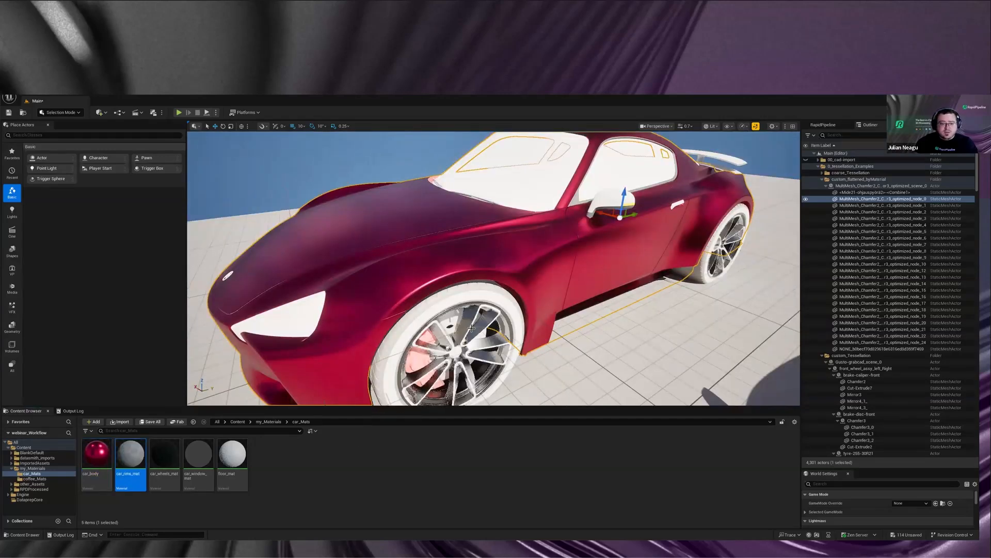
left_click_drag(349, 342, 439, 346, "alt")
left_click_drag(164, 457, 516, 271)
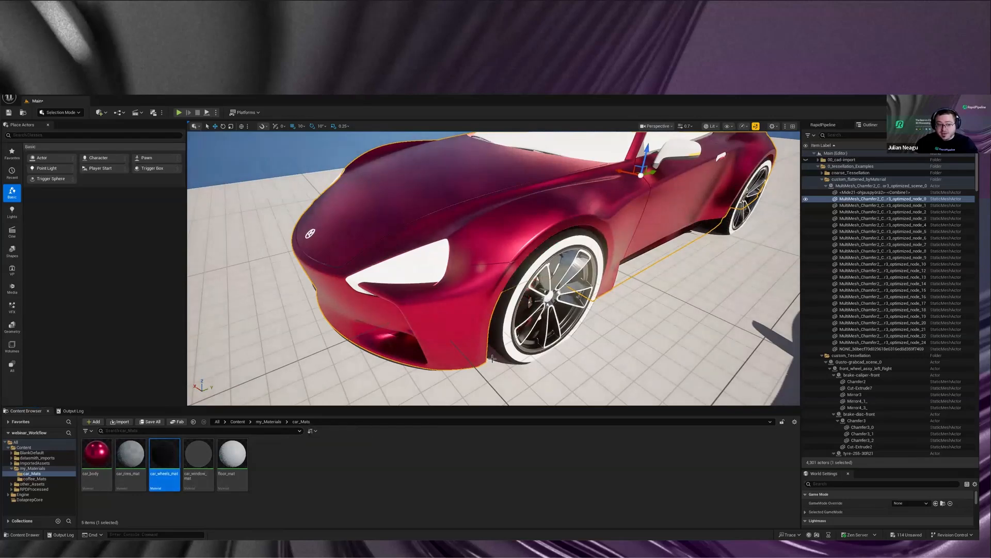
scroll(492, 359, "down", 5)
left_click_drag(167, 450, 573, 266)
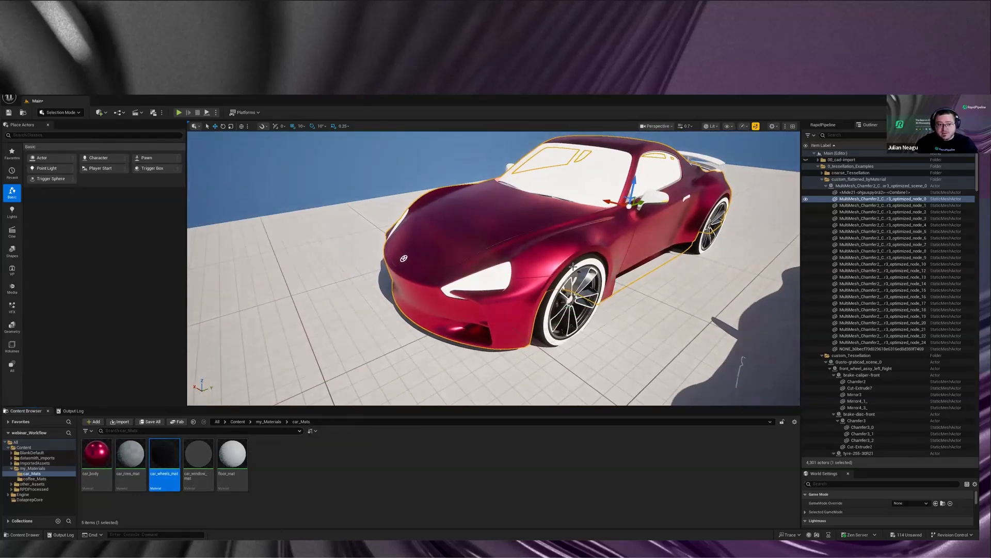
right_click_drag(573, 267, 573, 266)
left_click_drag(130, 453, 439, 271)
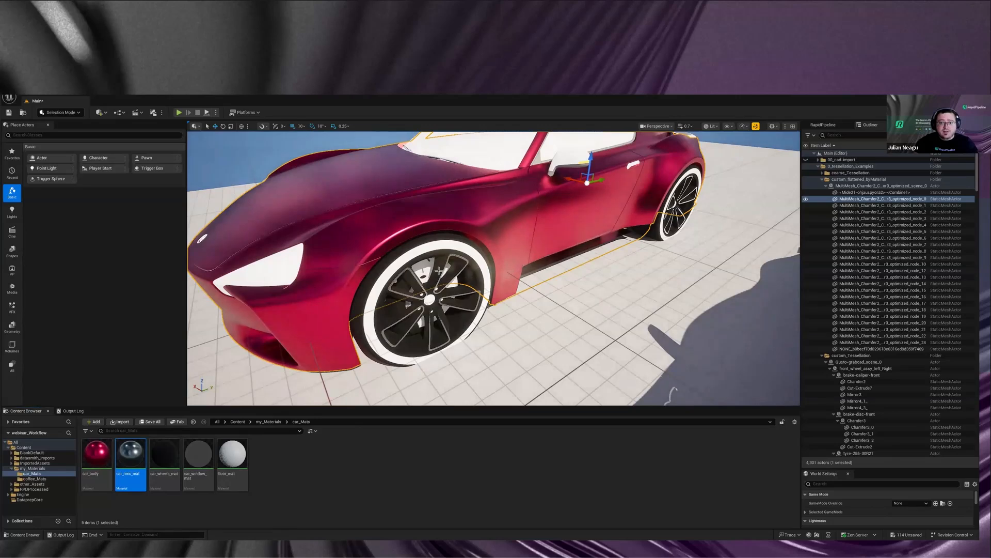
right_click_drag(443, 319, 443, 319)
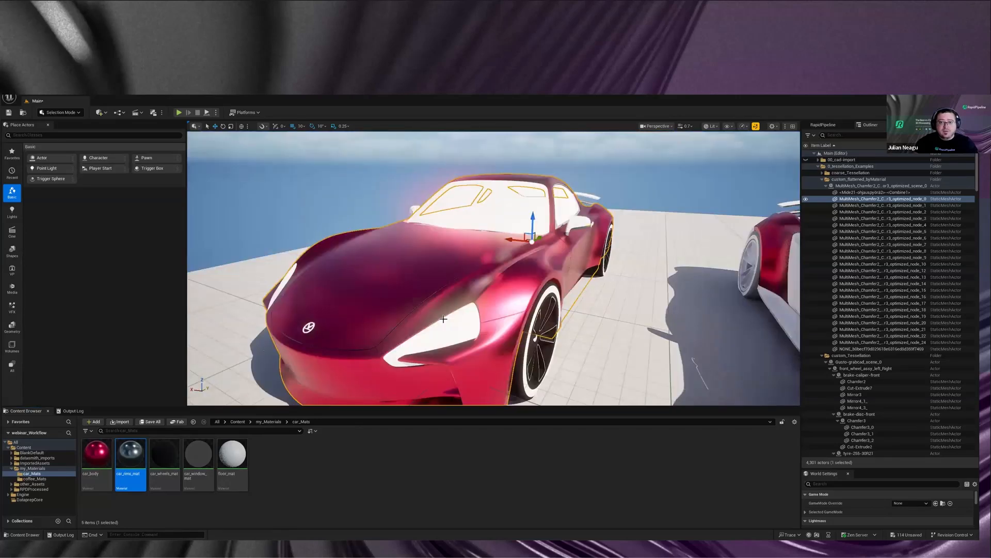
Step: Apply the car_window_mat material to the windshield of the custom_flattened_byMaterial car
right_click_drag(443, 319, 443, 319)
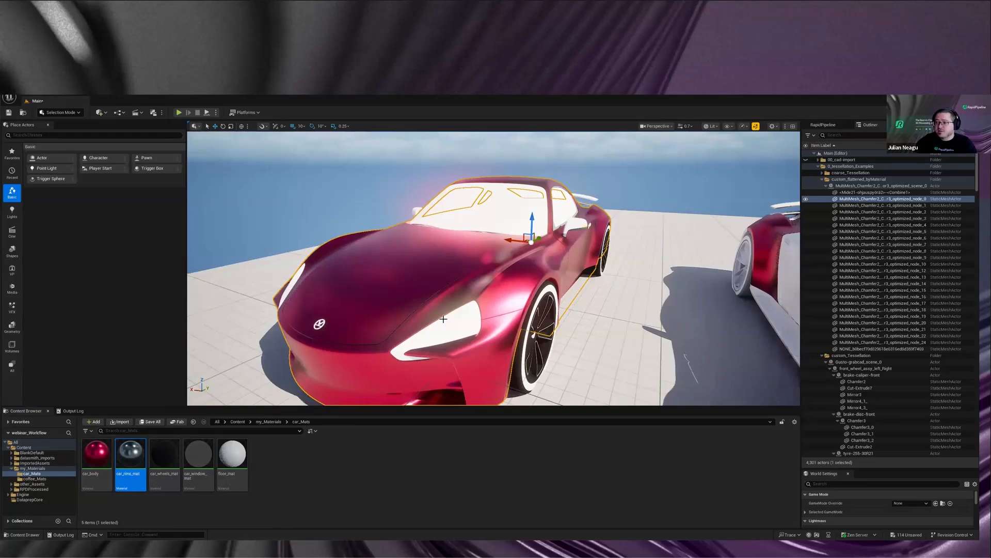
right_click_drag(443, 319, 443, 320)
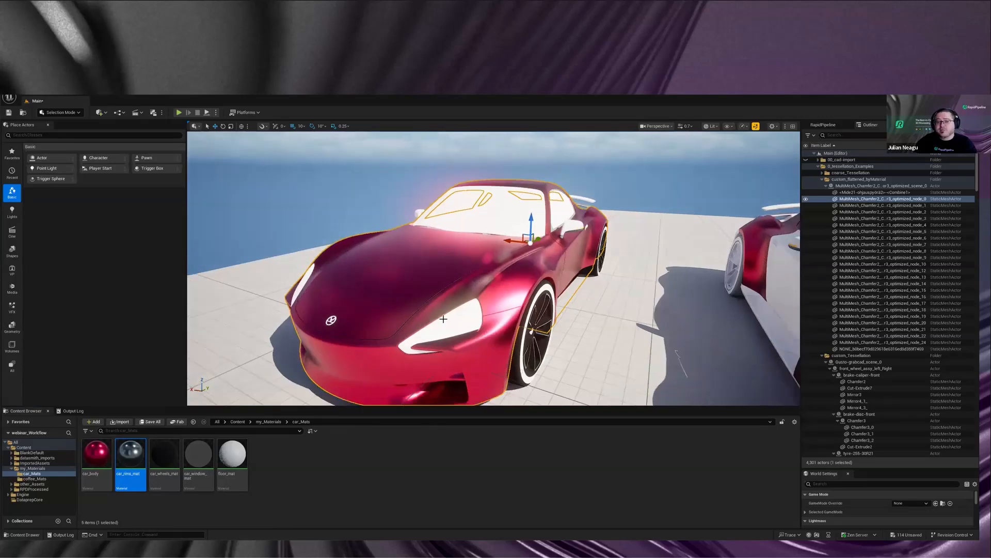
right_click_drag(450, 285, 450, 285)
left_click_drag(206, 454, 469, 228)
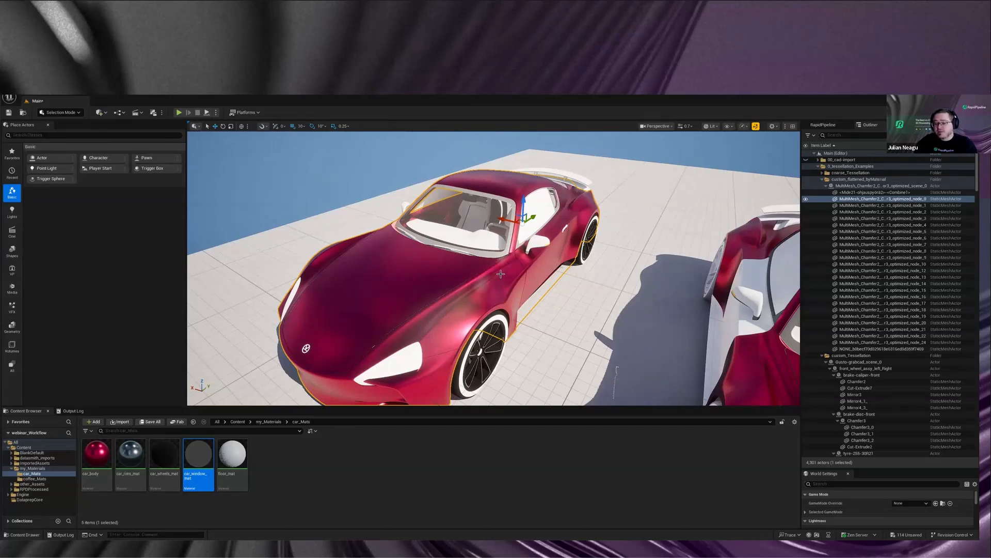
Step: Compare the flattened-by-material car with the neighbouring separate-mesh and untextured cars, and select the flattened car's root actor
right_click_drag(501, 273, 450, 251)
scroll(451, 250, "down", 1)
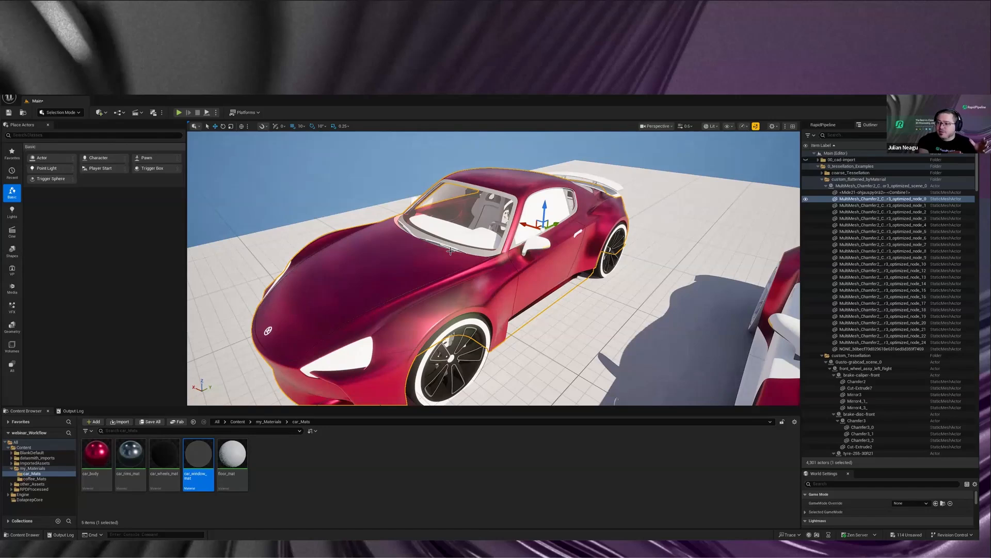
right_click_drag(384, 214, 494, 259)
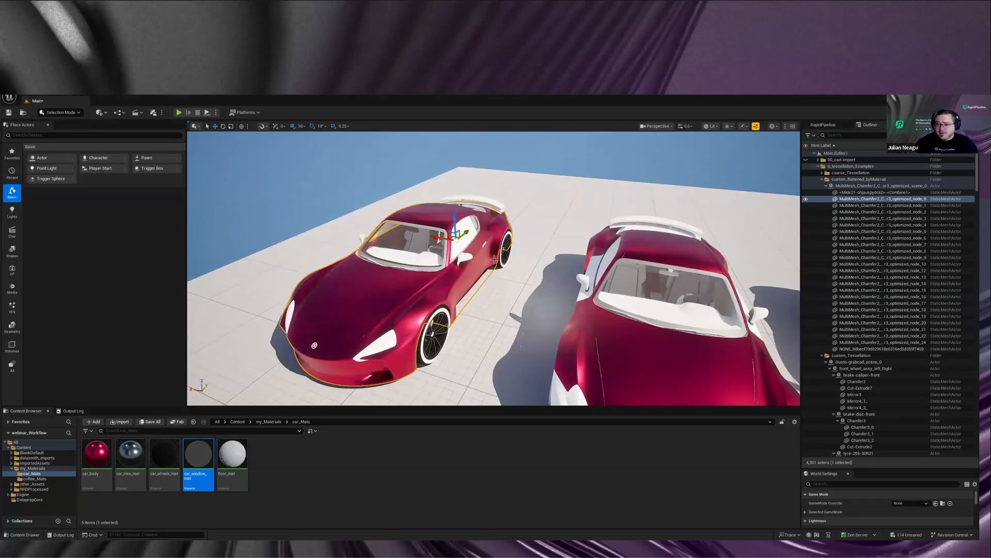
key("a")
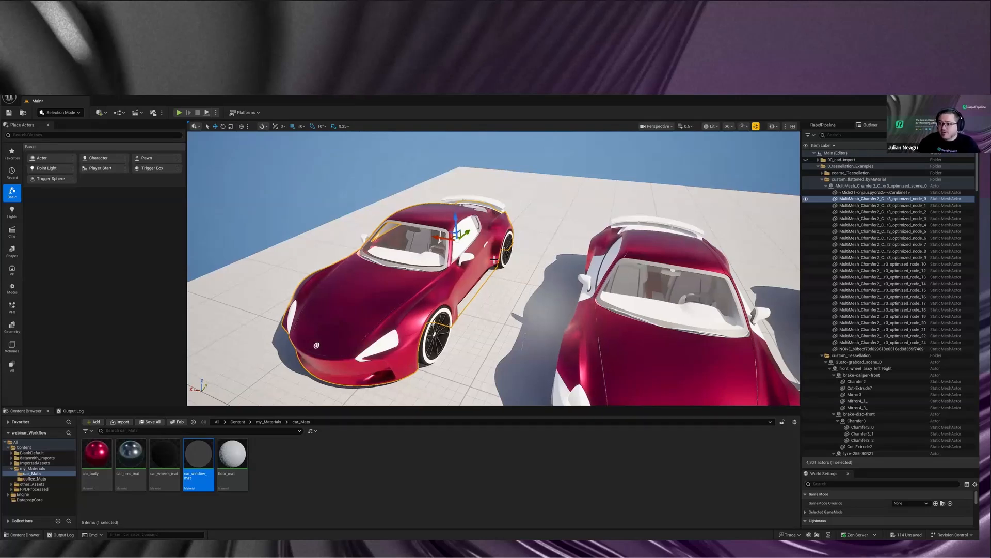
key("a")
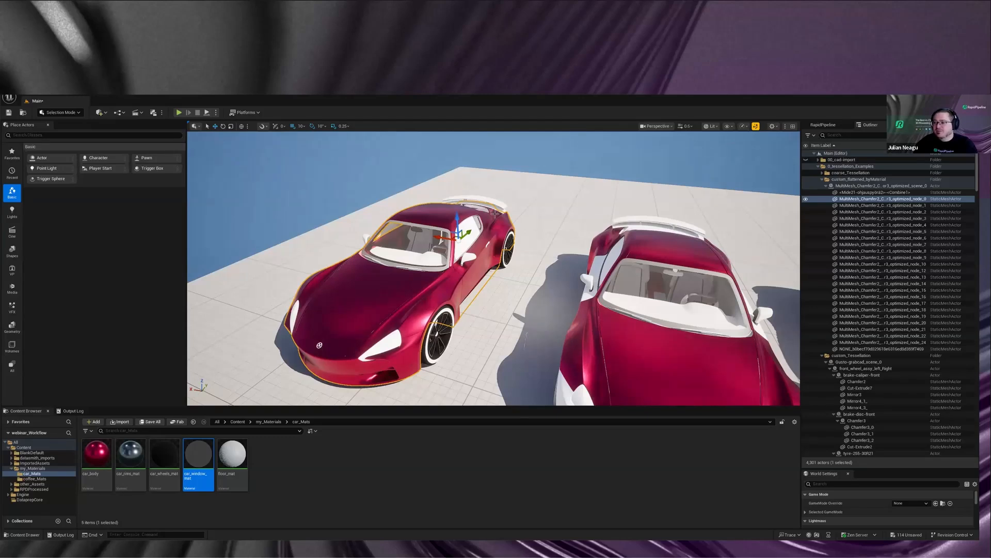
right_click_drag(573, 239, 572, 249)
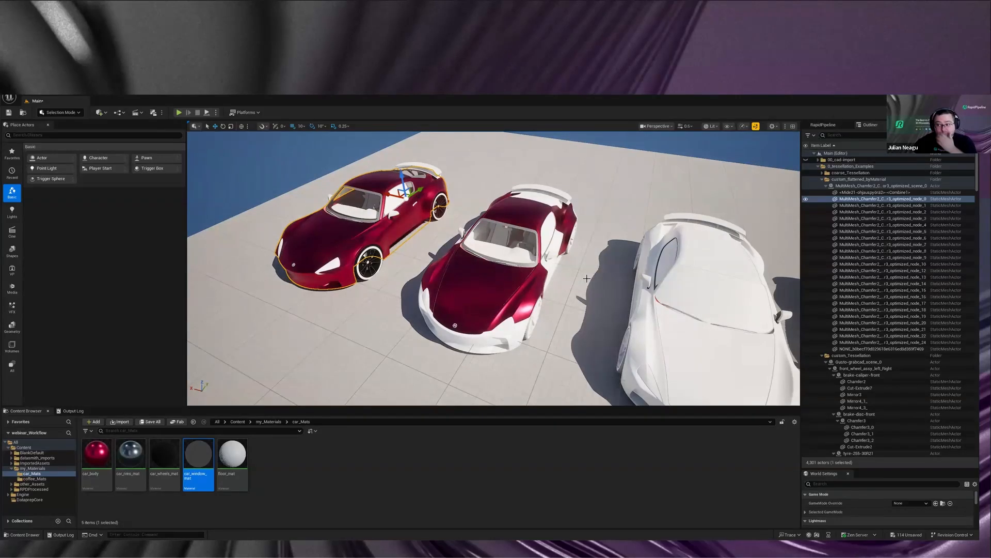
right_click_drag(561, 248, 564, 273)
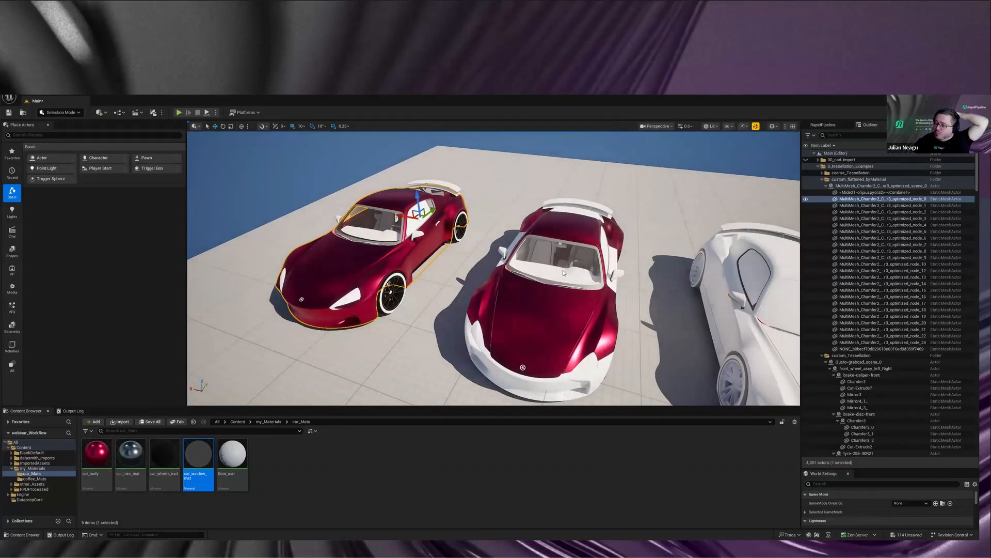
right_click_drag(733, 310, 698, 279)
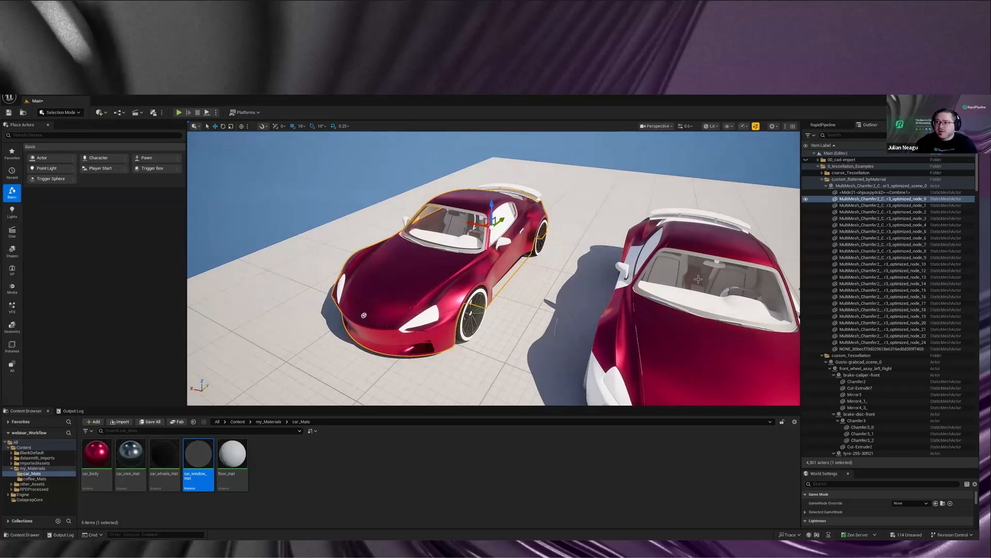
right_click_drag(627, 272, 628, 271)
key("d")
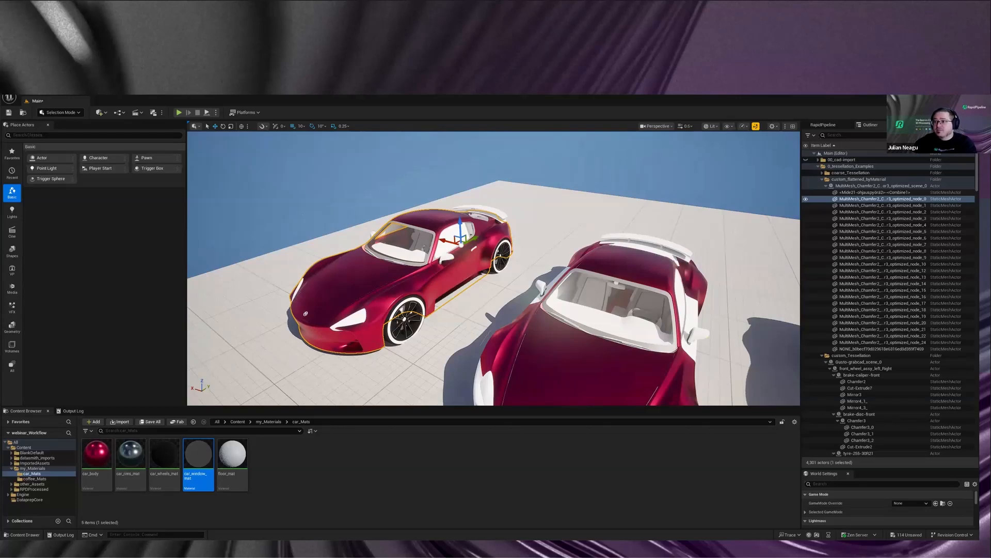
key("f")
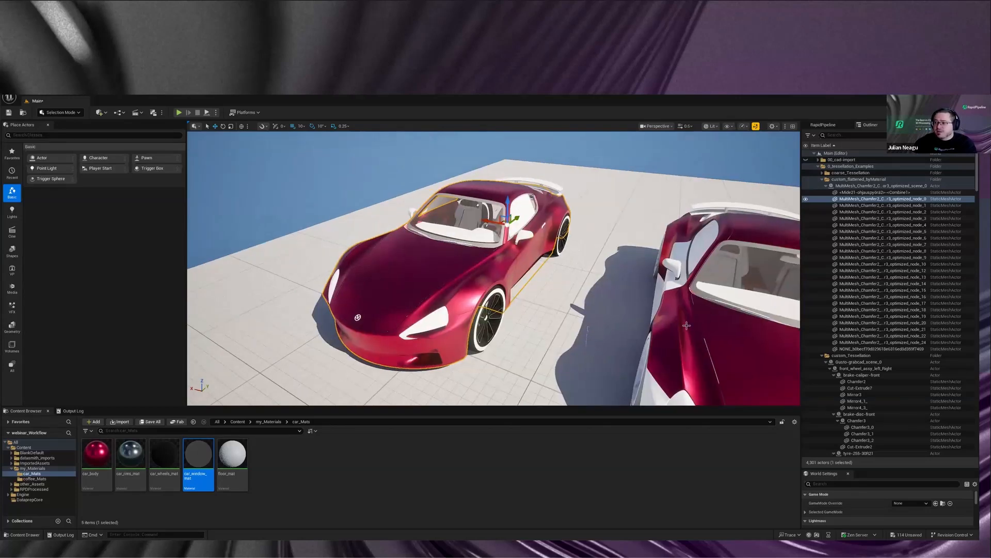
left_click(839, 186)
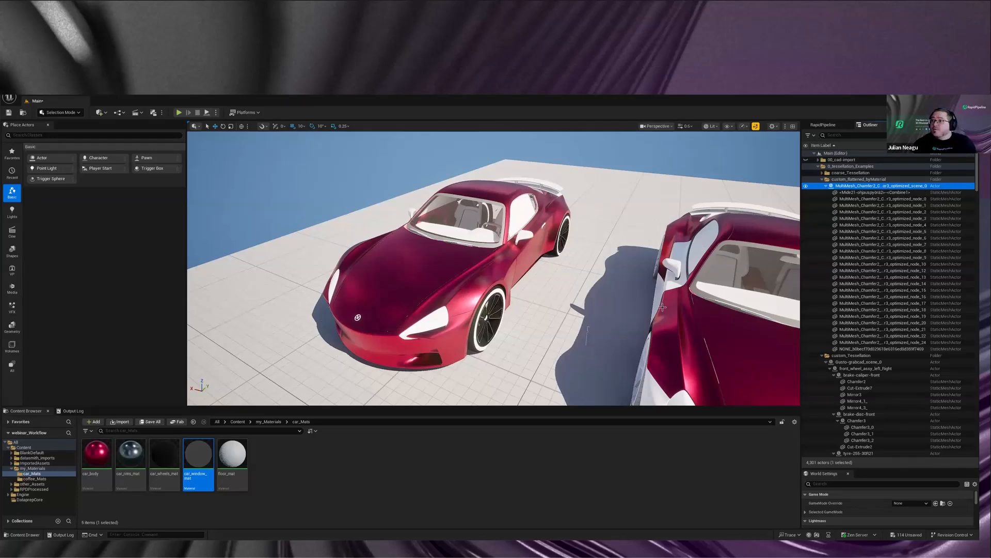
right_click_drag(685, 306, 587, 287)
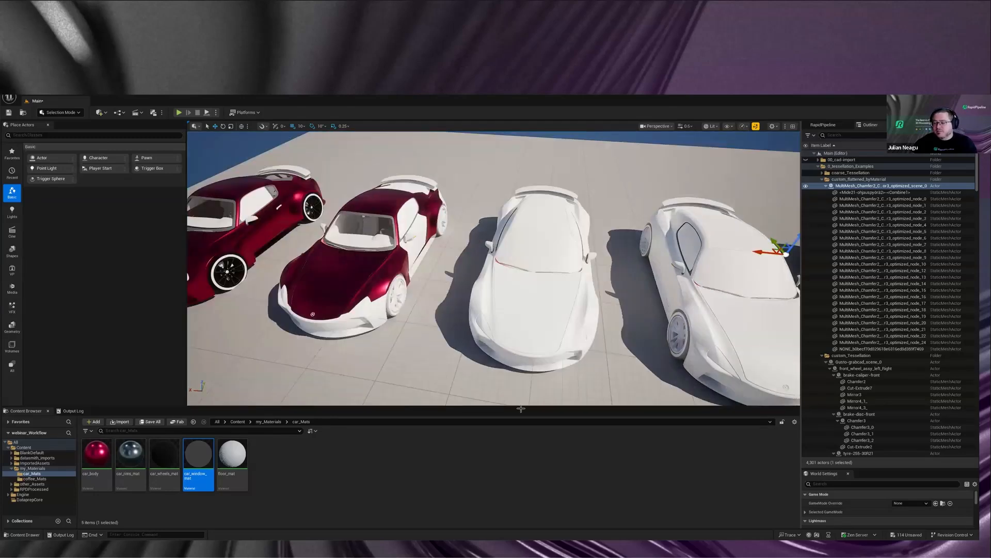
Step: Switch to the RapidPipeline Docs in the browser, open the RapidPipeline for Blender reference page and browse its documentation sections
key("alt+Tab")
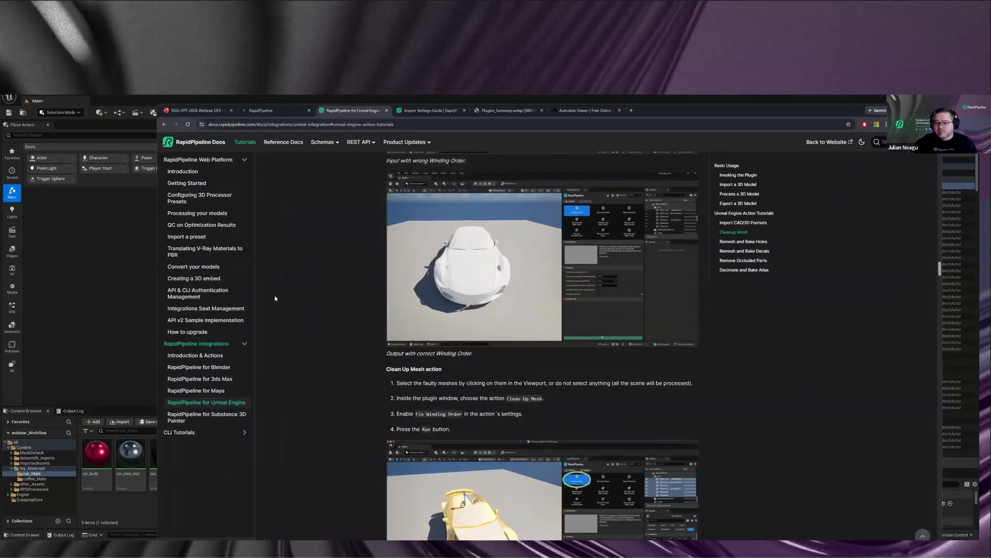
left_click(222, 367)
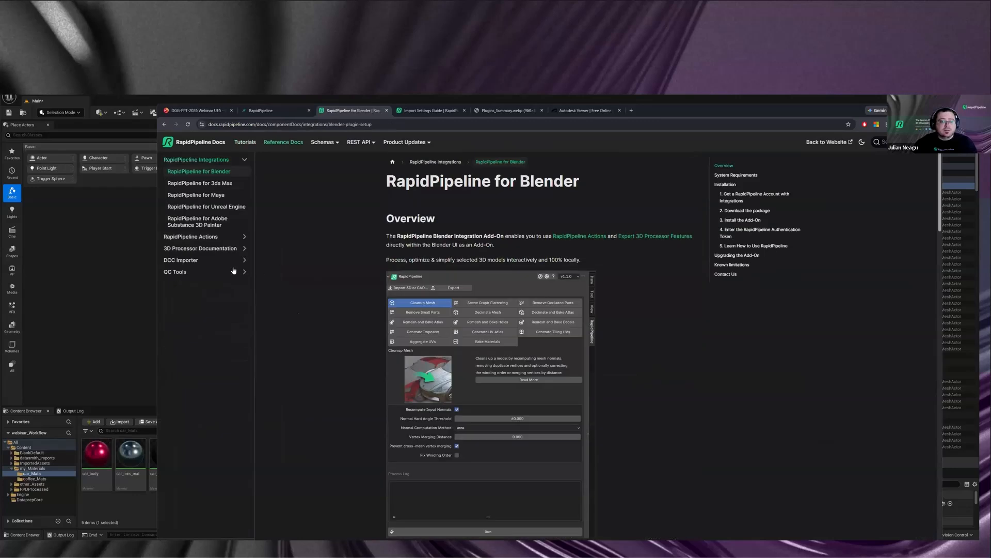
left_click(206, 238)
left_click(209, 261)
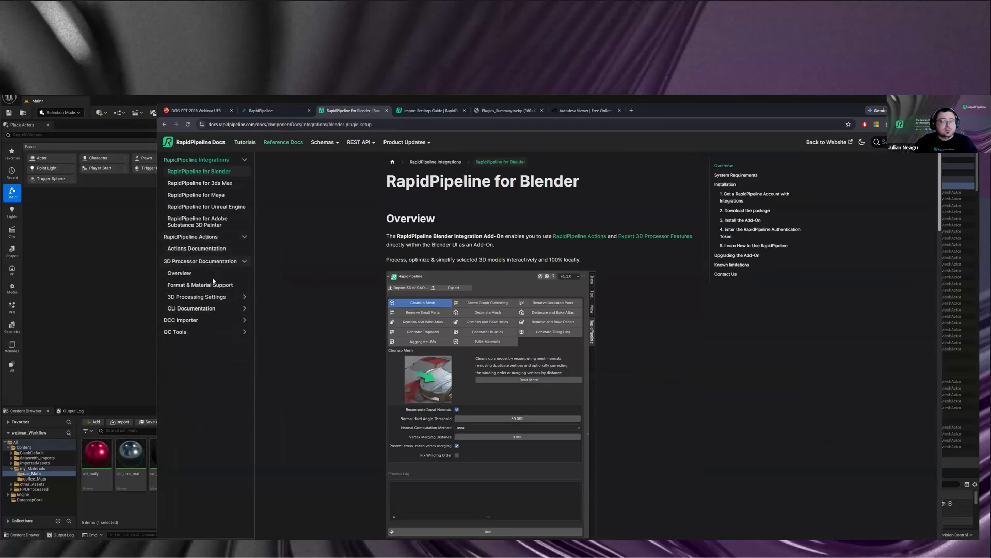
left_click(201, 263)
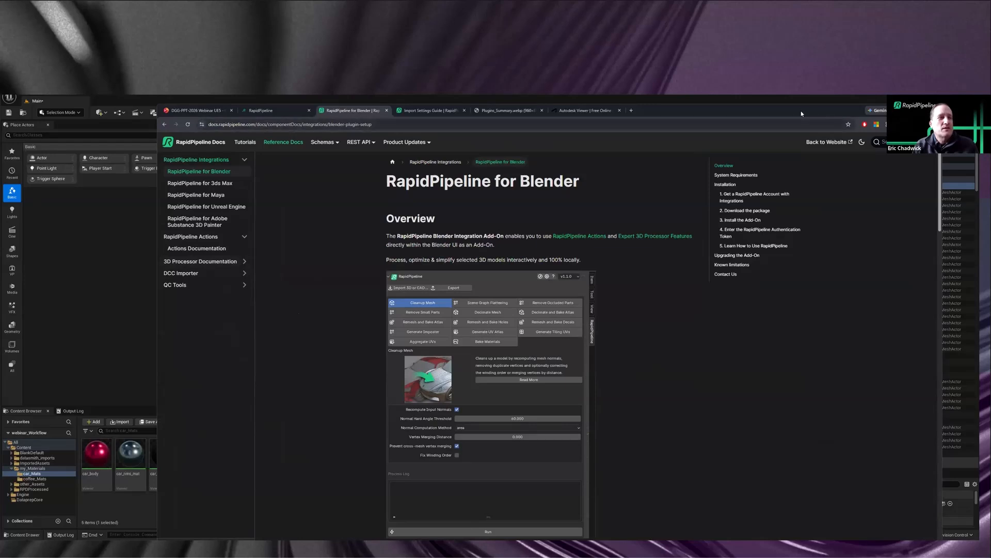
Step: Open the Import CAD Format section of the Actions Documentation, widen the browser window and review the CAD import settings
left_click_drag(800, 111, 813, 93)
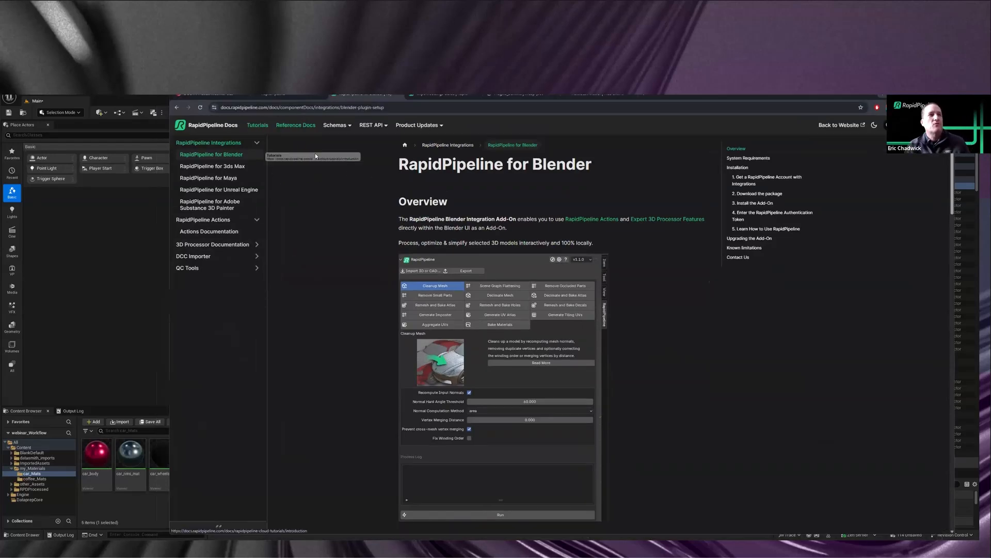
left_click(217, 207)
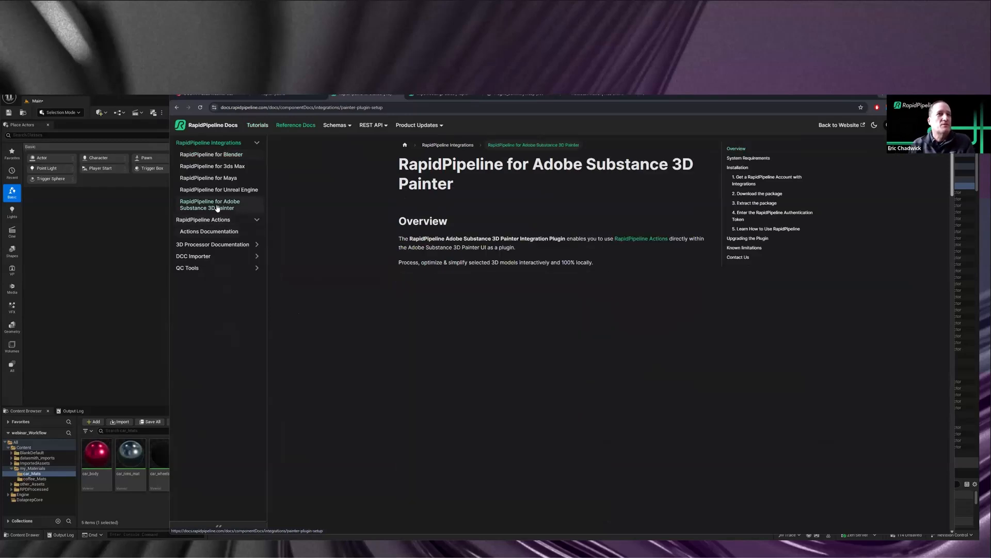
left_click(219, 231)
left_click(222, 248)
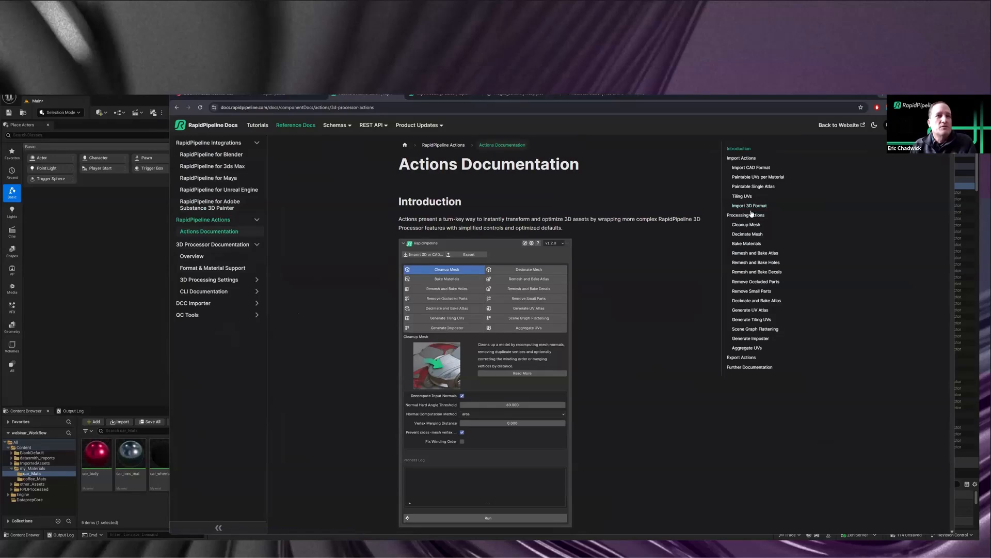
left_click(751, 168)
scroll(617, 312, "down", 5)
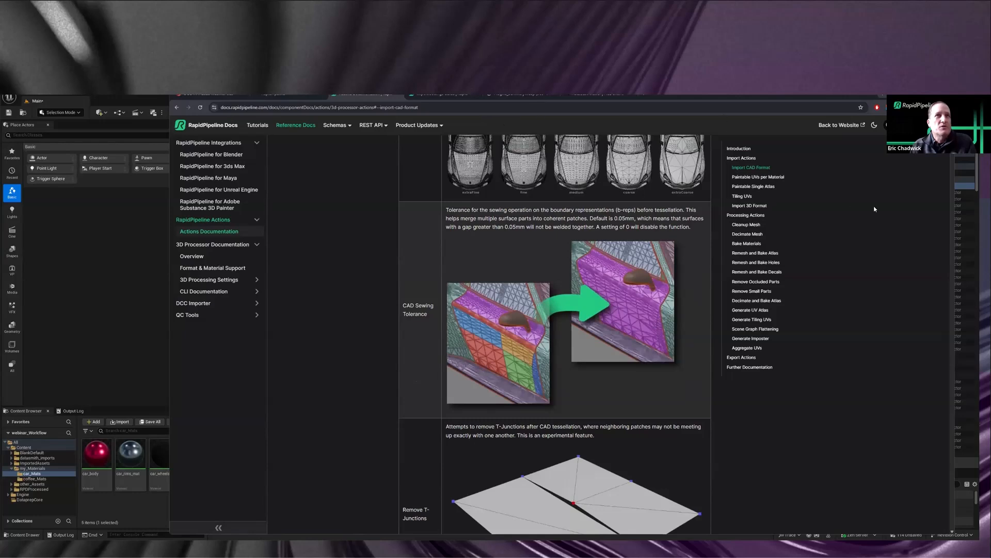
left_click_drag(170, 223, 22, 223)
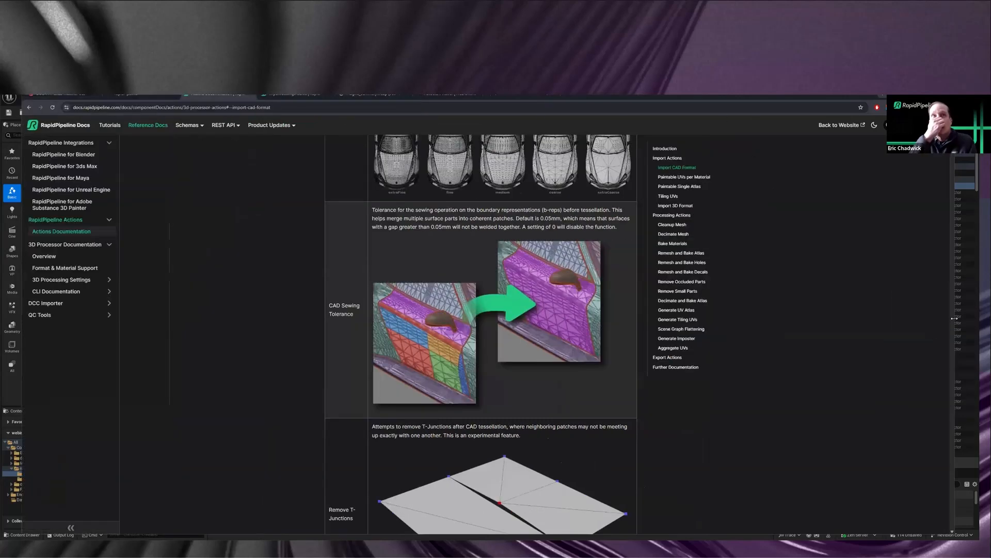
left_click_drag(954, 318, 976, 318)
scroll(906, 181, "down", 7)
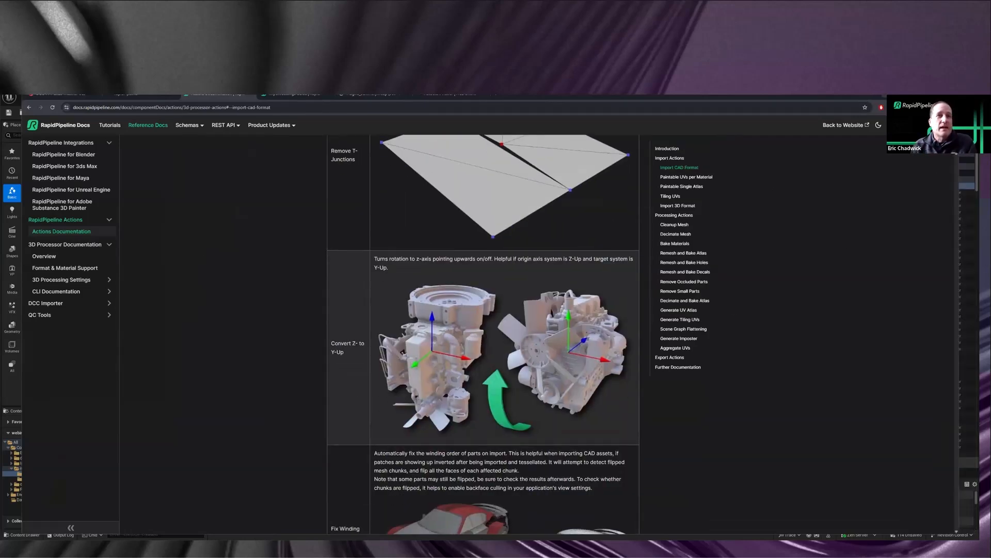
Step: Return to Unreal Engine, switch the viewport to Lit Wireframe and compare the tessellation of the imported cars
left_click(941, 94)
key("1")
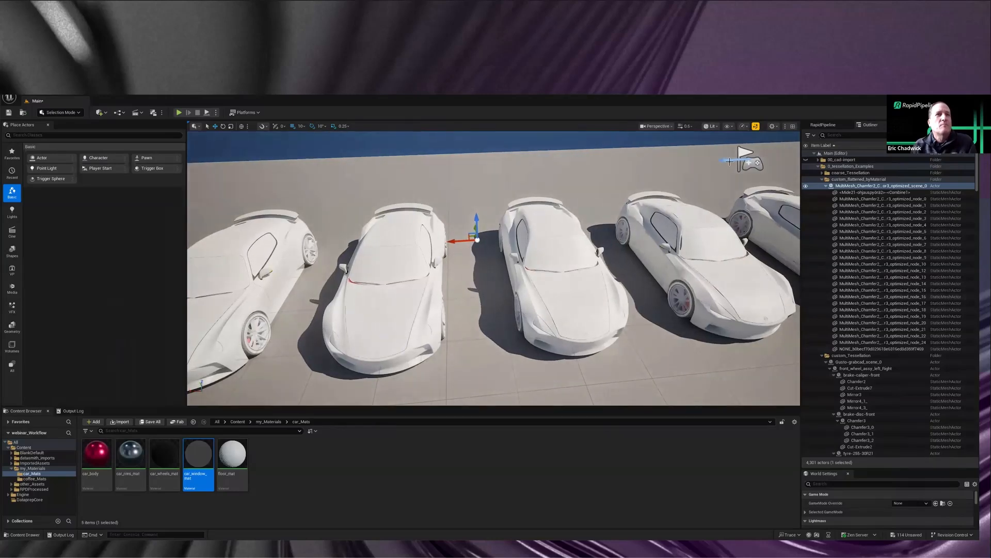
key("alt+2")
key("2")
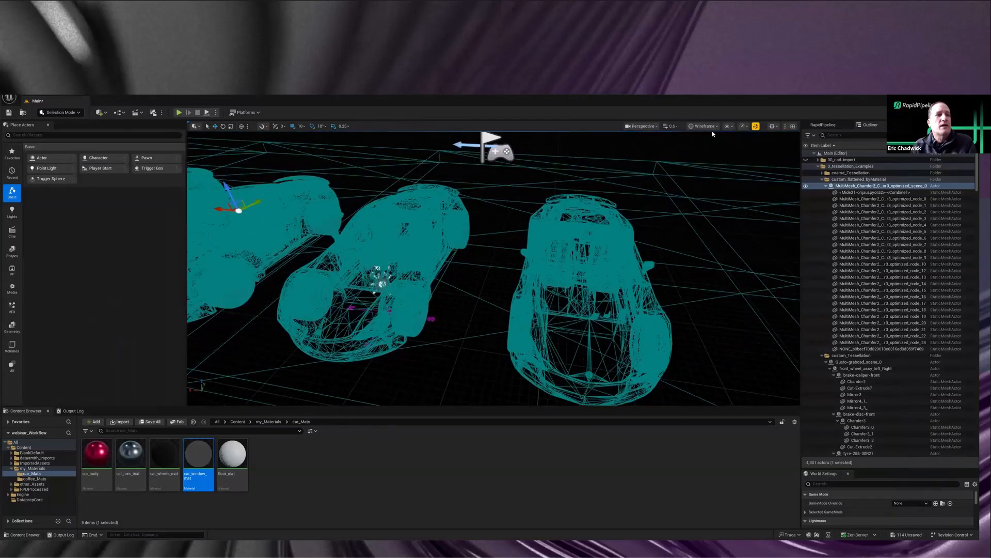
left_click(712, 128)
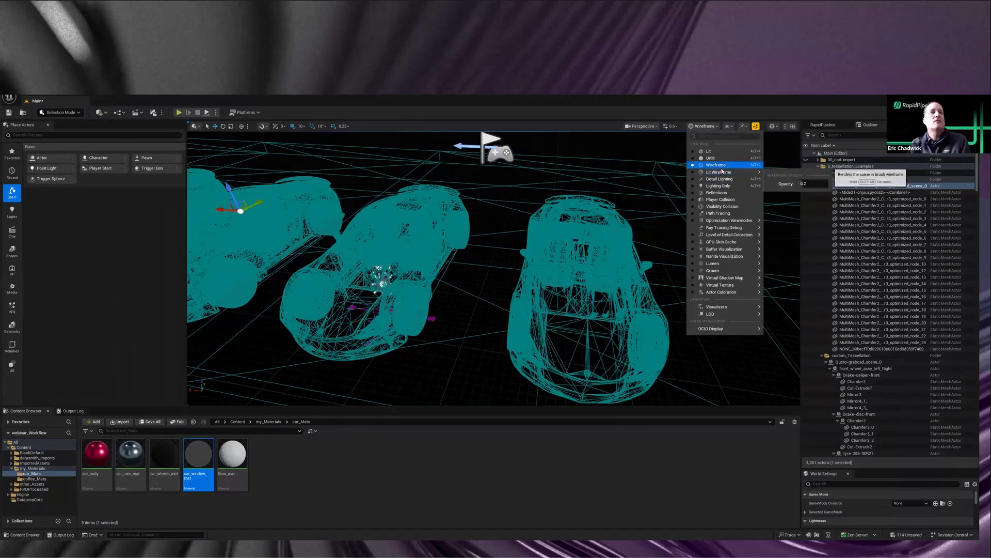
left_click(723, 169)
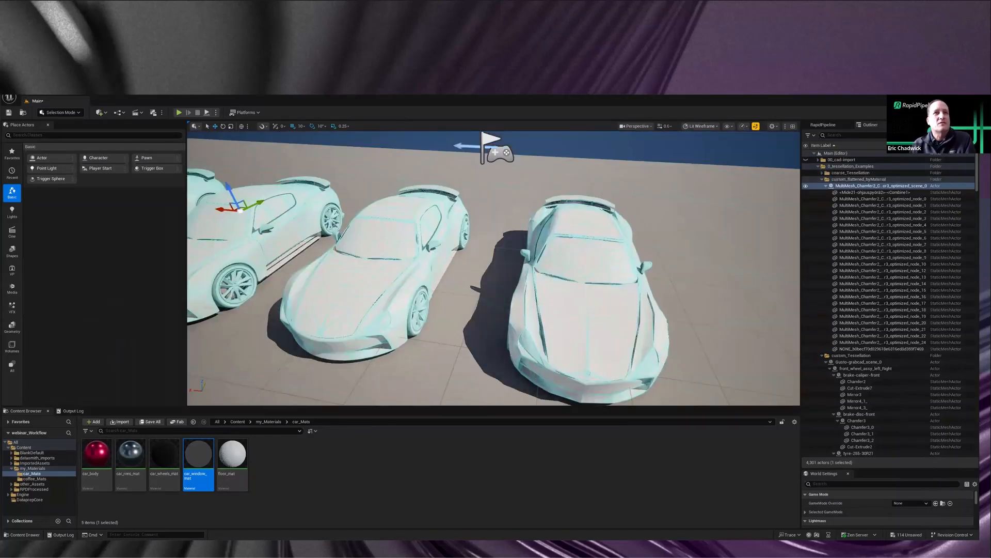
right_click_drag(494, 269, 465, 300)
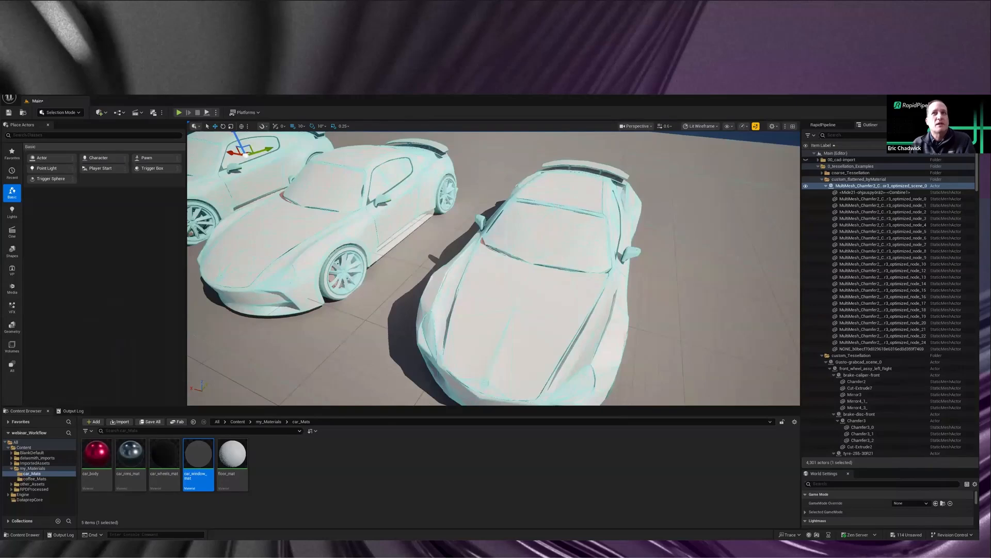
right_click_drag(568, 314, 516, 284)
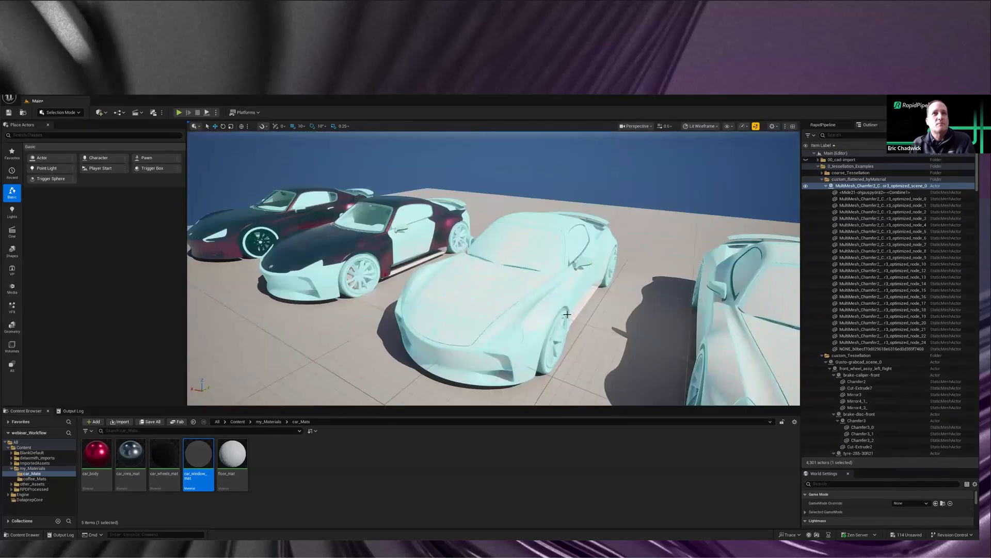
Step: Select the flattened car's body mesh and run RapidPipeline's Decimate Mesh on it with a face target of 100000
left_click(530, 306)
key("f")
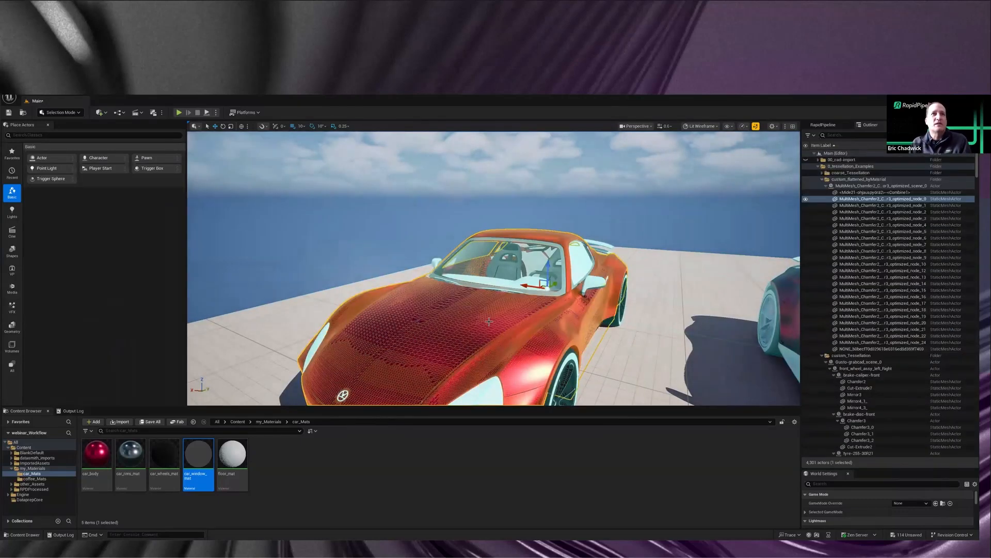
left_click_drag(489, 321, 649, 252, "alt")
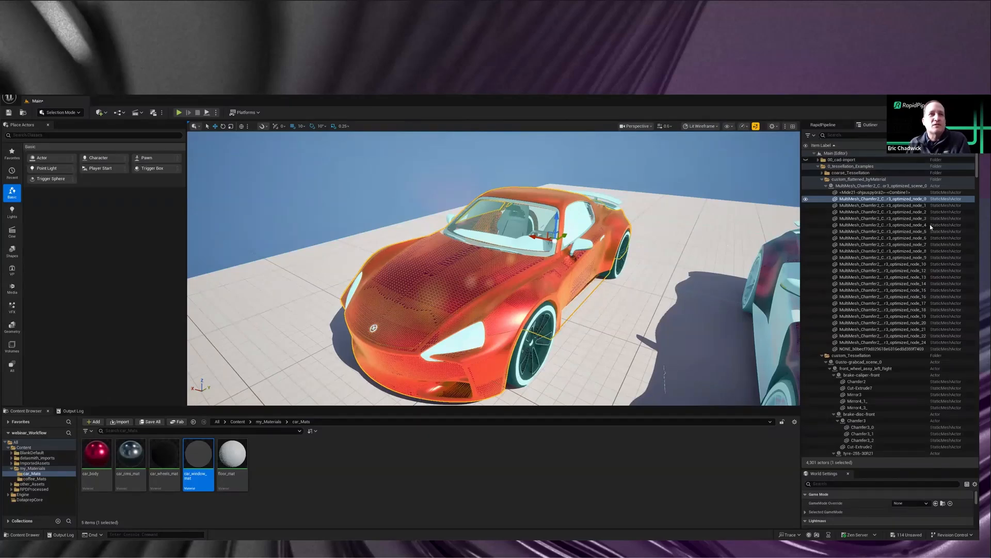
left_click(824, 125)
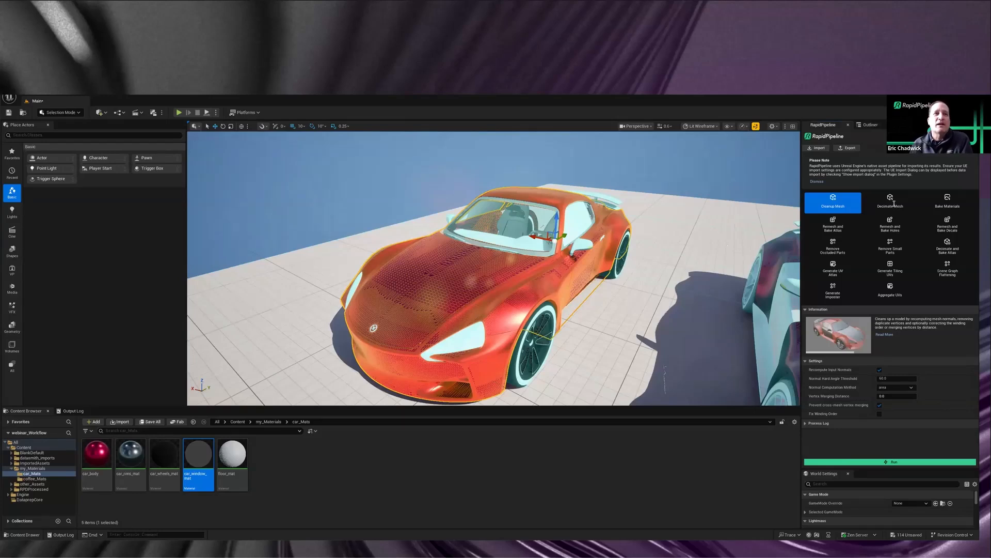
left_click(893, 203)
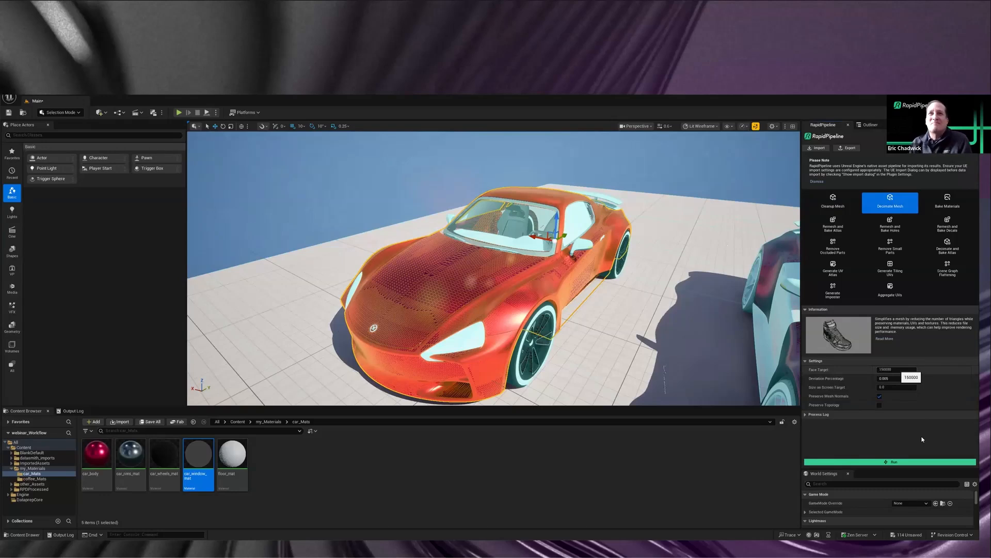
left_click(852, 462)
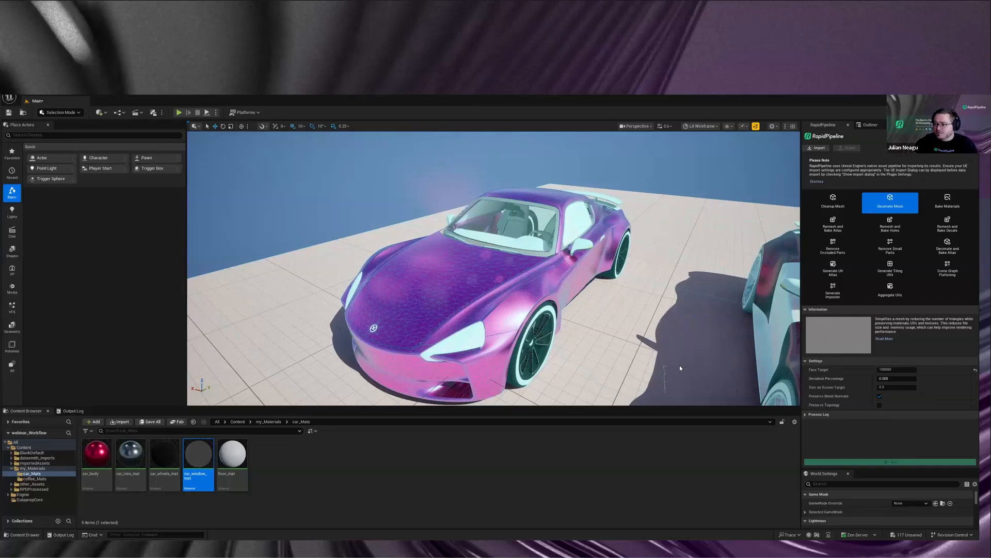
Step: Start a RapidPipeline import of a CAD file from the CAD_assets folder, using the folder path copied from the file browser
left_click(817, 147)
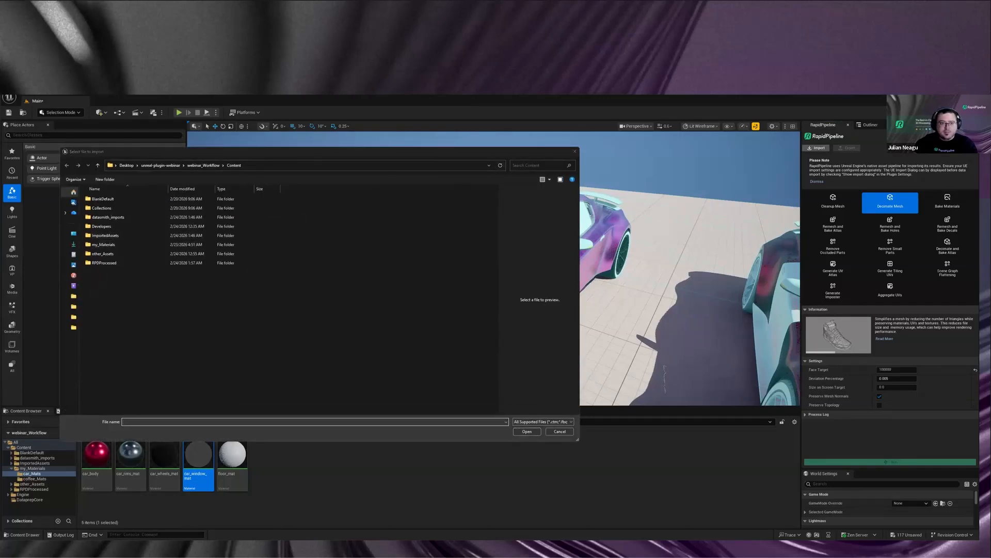
key("alt+Tab")
left_click(201, 119)
key("ctrl+c")
key("alt+Tab")
left_click(252, 164)
key("ctrl+v")
key("Return")
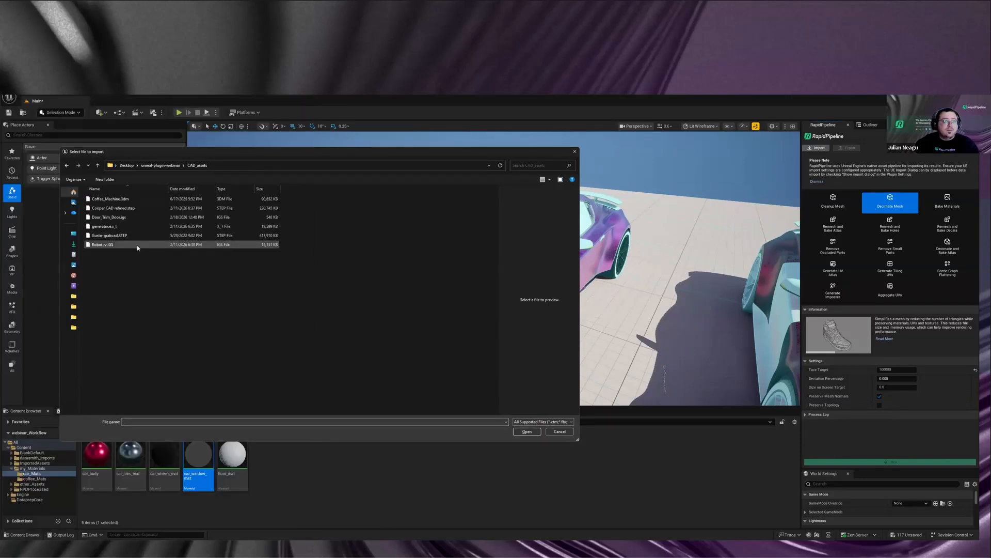
double_click(137, 226)
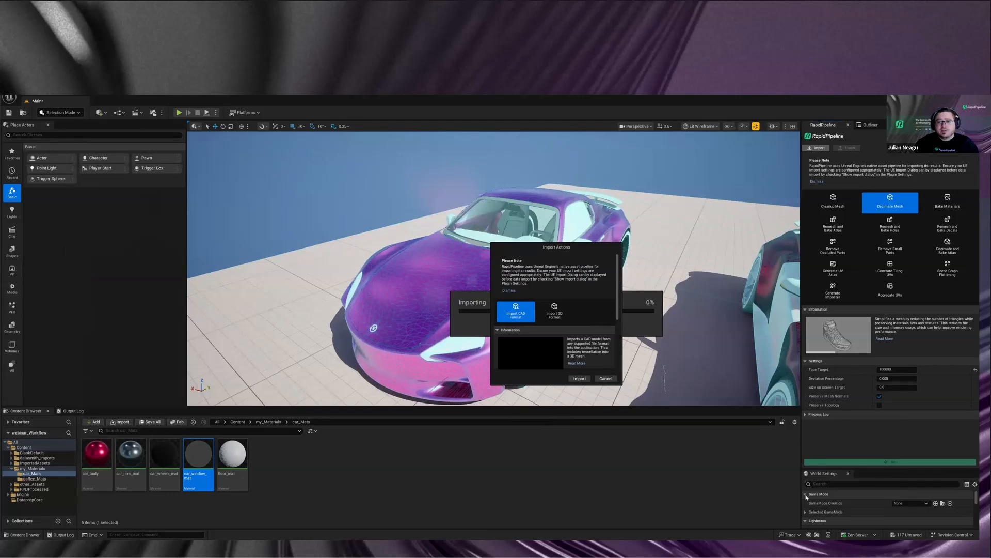
Step: Try extraFine and custom tessellation resolution with a max surface deviation of 0.001 in the CAD import settings, and cancel the import
left_click(658, 378)
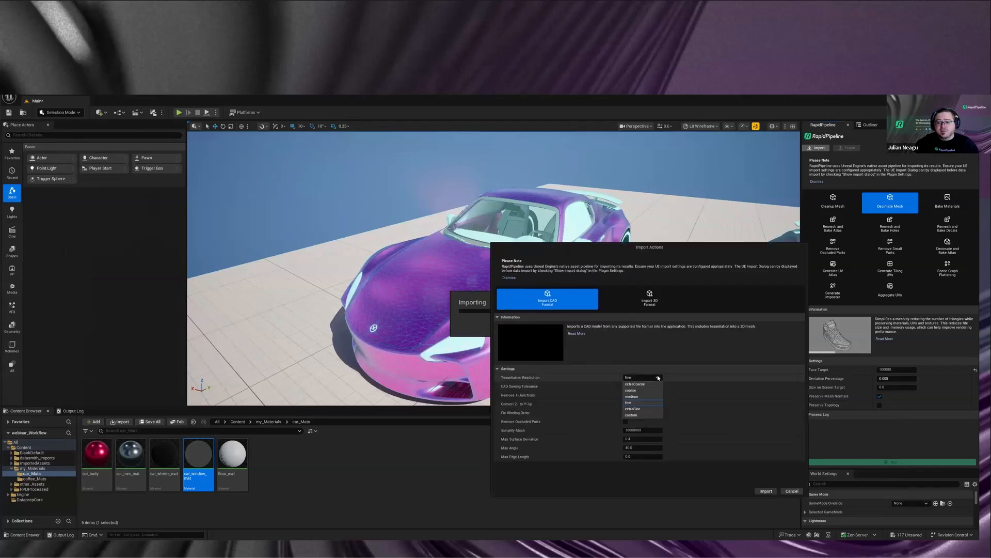
left_click(646, 410)
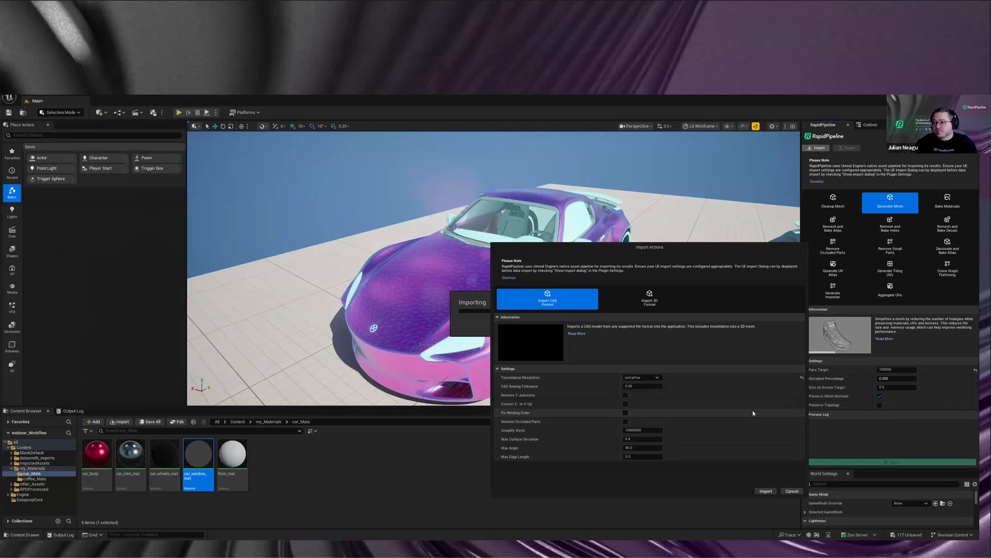
left_click(642, 377)
left_click(635, 416)
left_click(641, 439)
type("1")
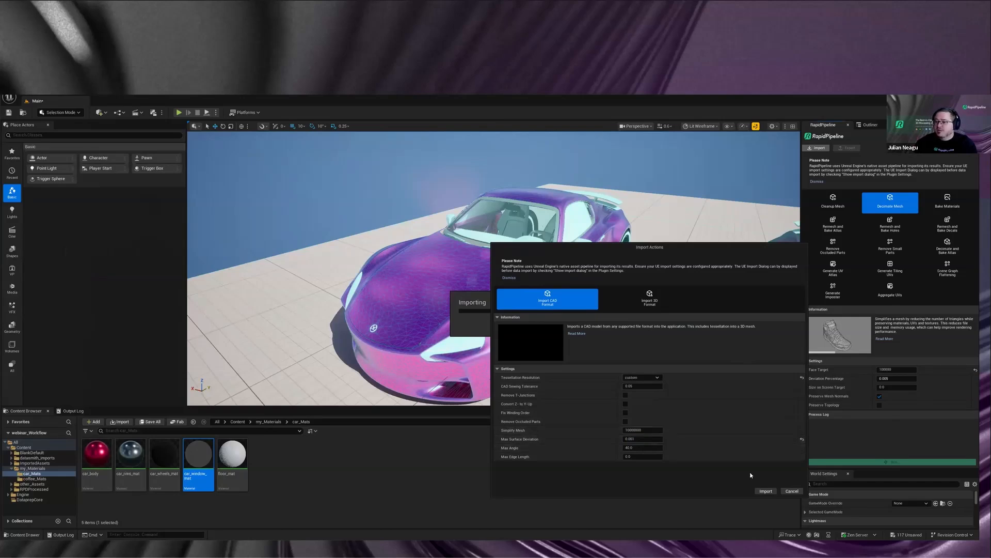
left_click(792, 491)
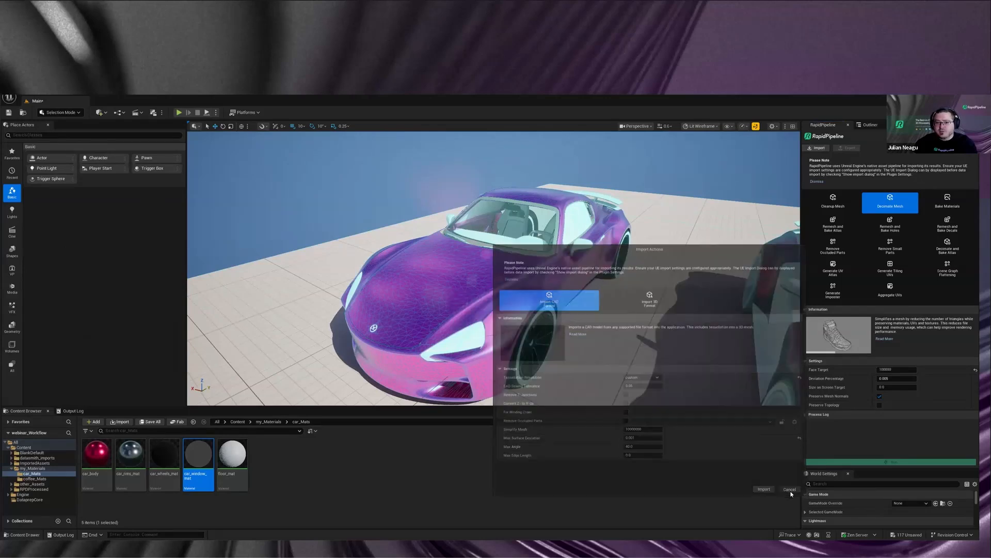
Step: Examine the decimated purple car's wireframe and review the UV creation methods of the Generate UV Atlas action
mouse_move(535, 273)
right_mouse_down()
mouse_move(520, 278)
mouse_move(551, 278)
mouse_move(535, 277)
right_mouse_up()
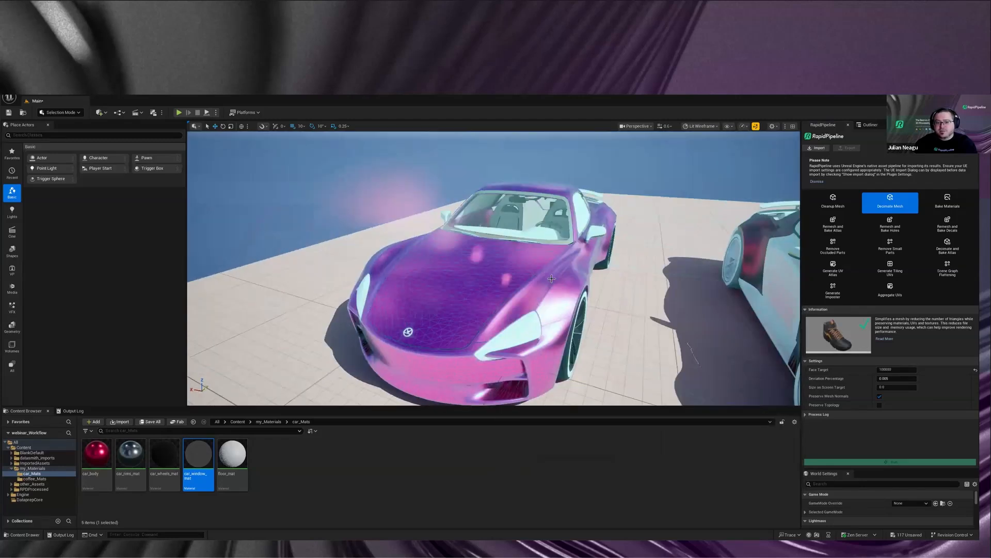
left_click_drag(551, 279, 851, 276, "alt")
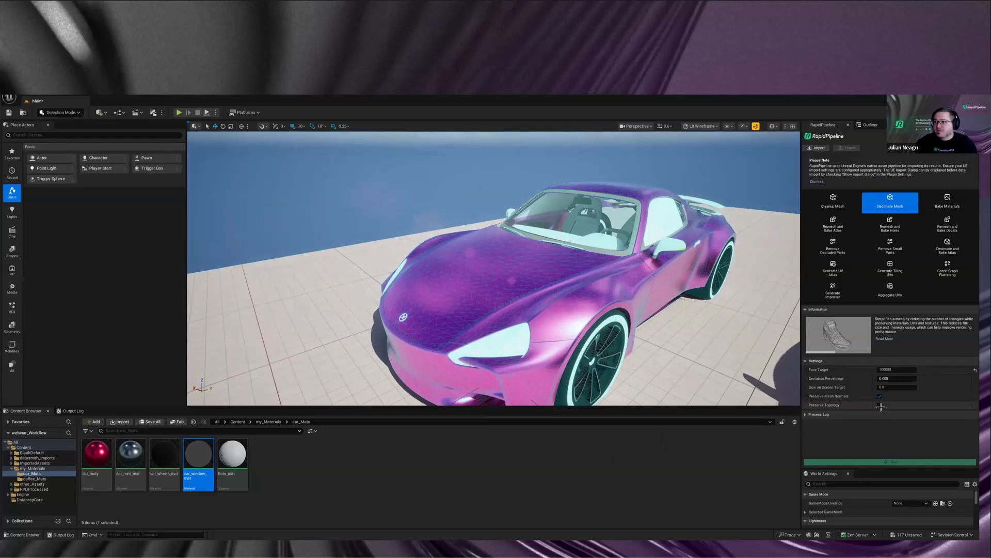
right_click_drag(590, 293, 612, 296)
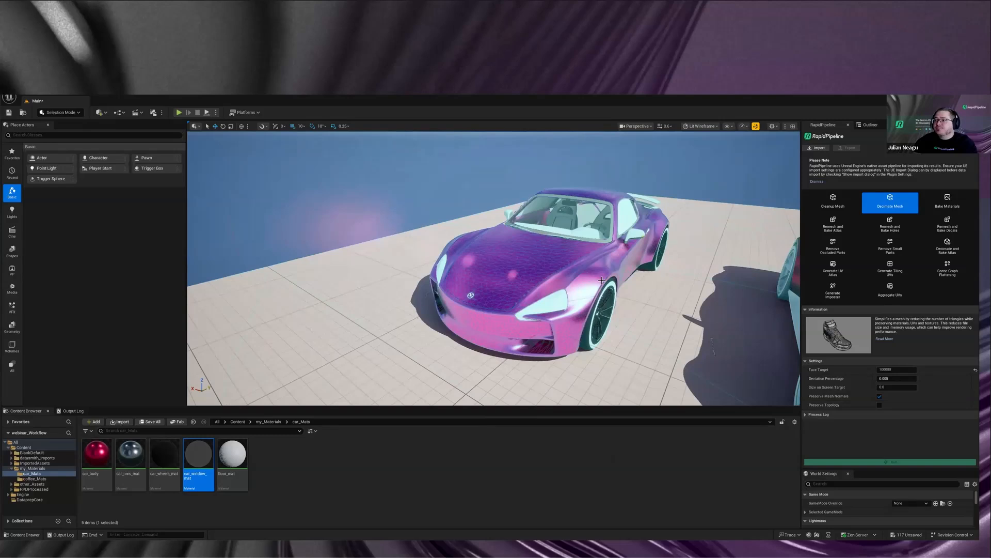
right_click_drag(604, 261, 603, 262)
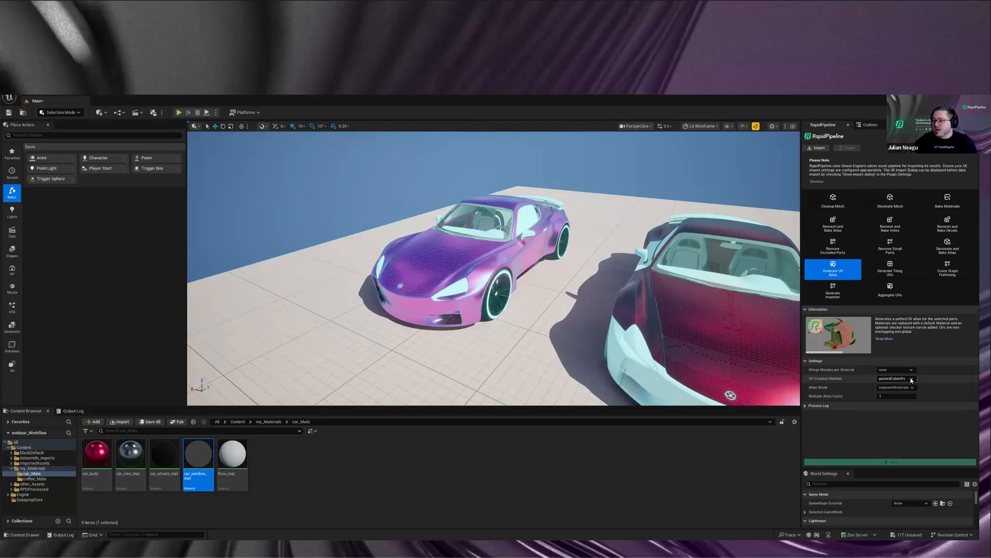
left_click(912, 379)
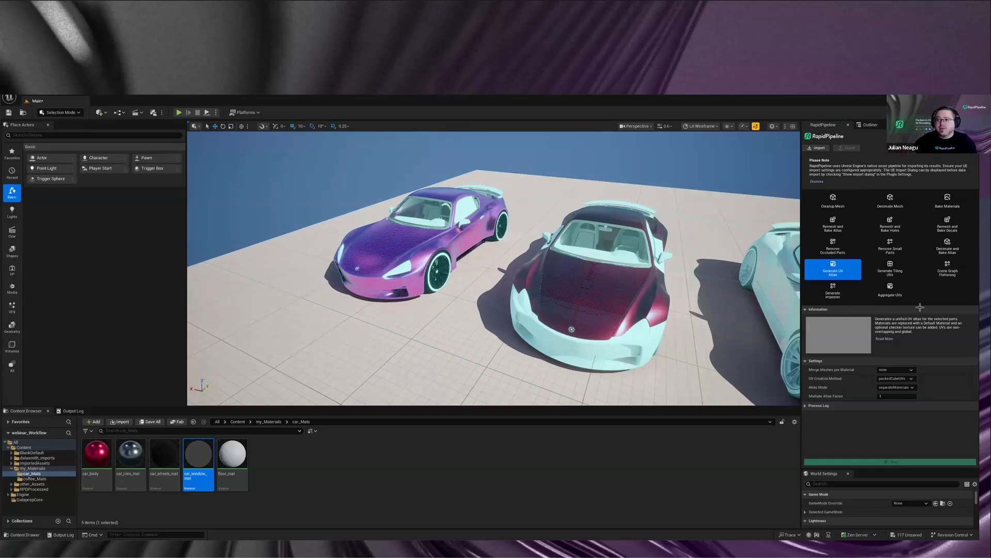
Step: Review the Generate Tiling UVs action while selecting the dark red car's hood and the purple car's body for comparison
right_click_drag(920, 307, 920, 307)
left_click(583, 326)
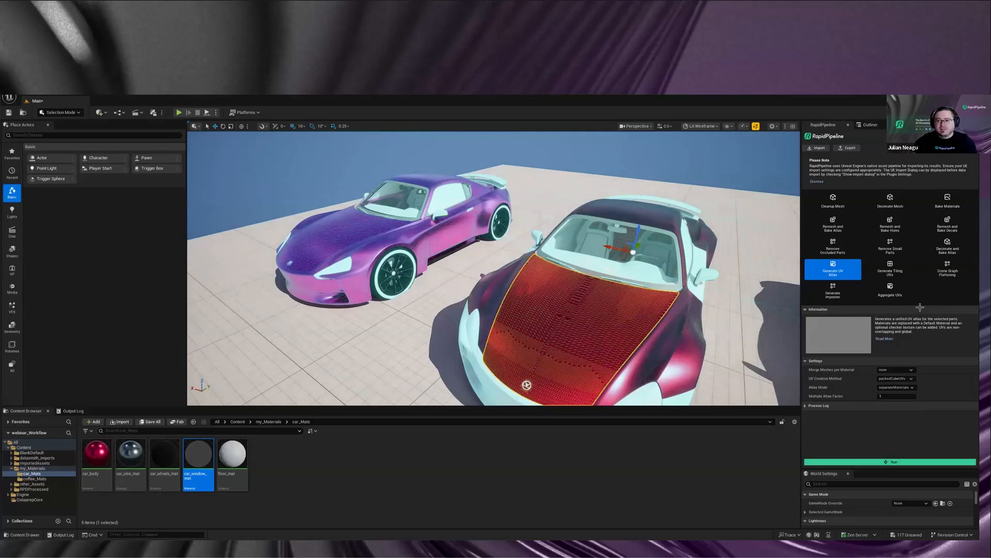
right_click_drag(584, 325, 563, 300)
left_click(890, 270)
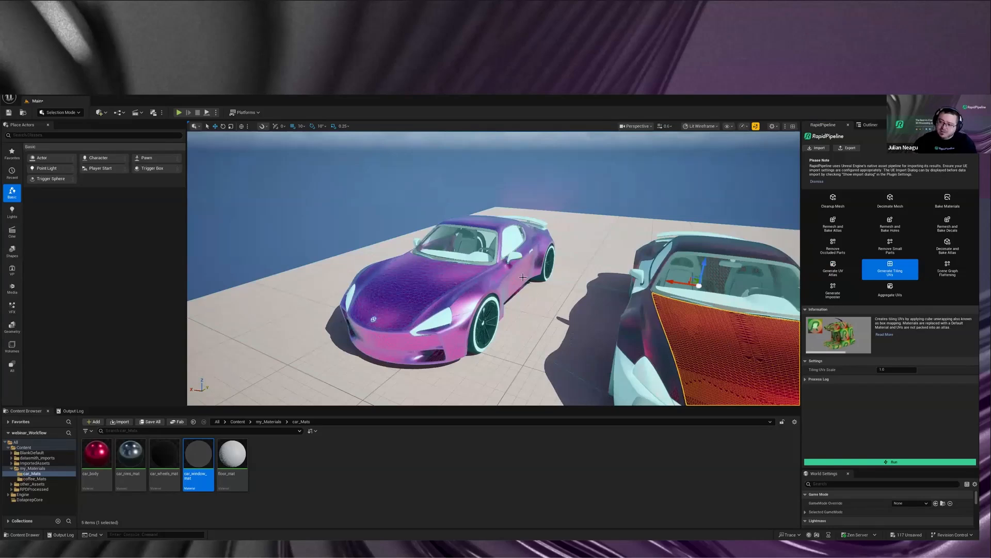
right_click_drag(523, 277, 487, 272)
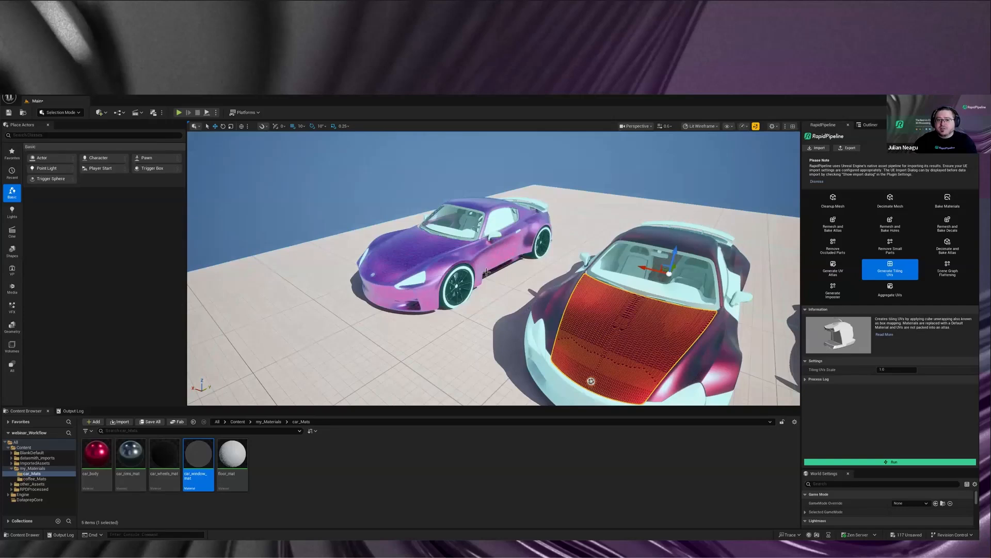
left_click(486, 272)
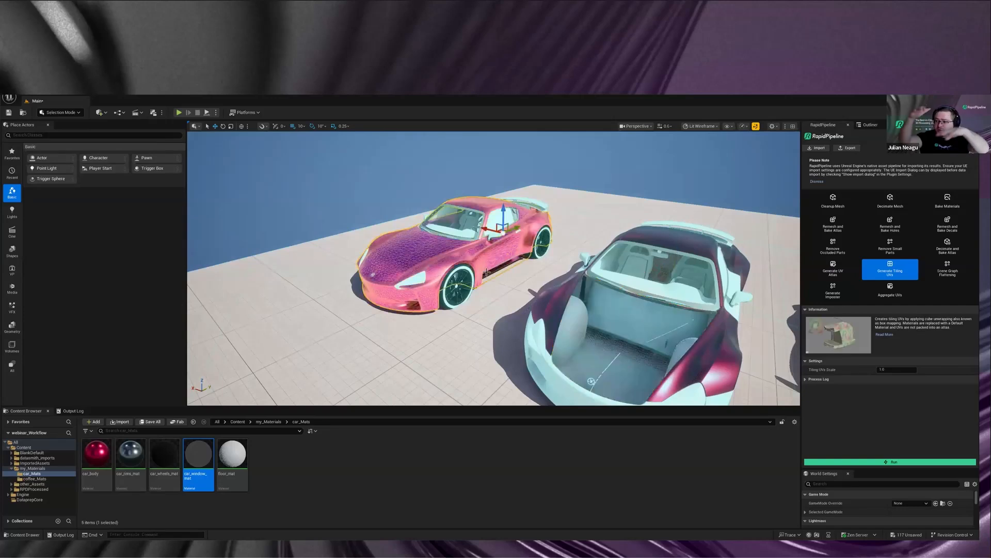
key("f")
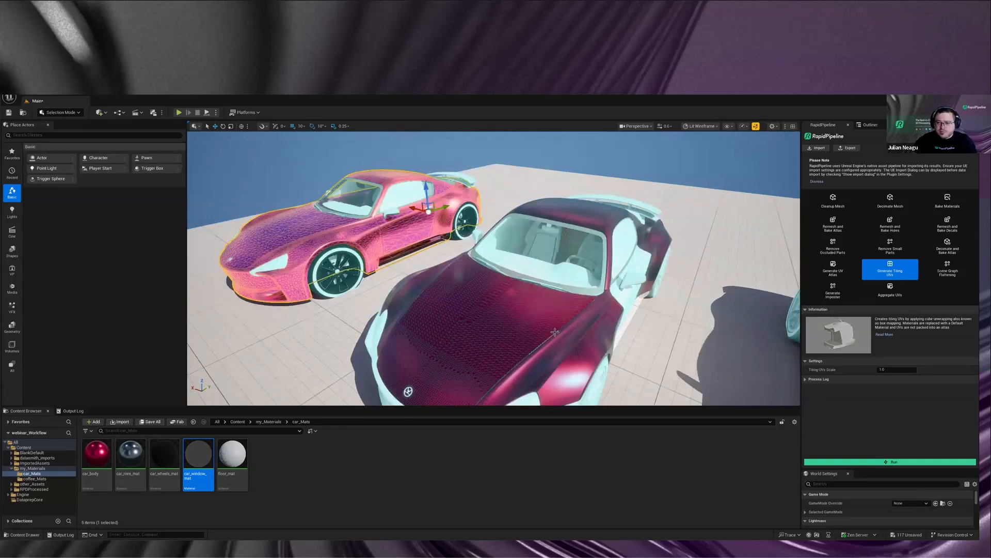
left_click(555, 332)
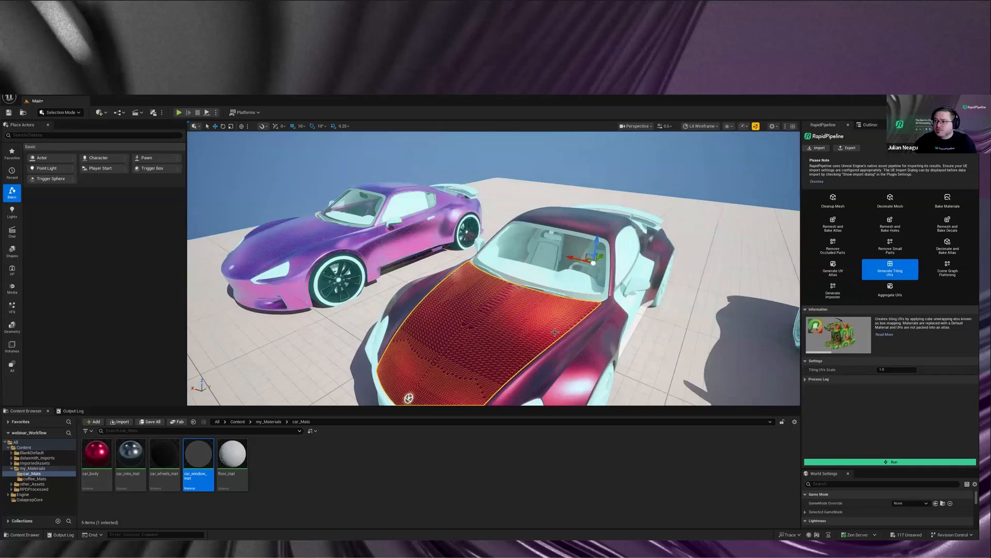
Step: Reopen the RapidPipeline CAD import dialog, review its tessellation and surface deviation settings, and cancel the import
left_click(816, 148)
key("Return")
key("Return")
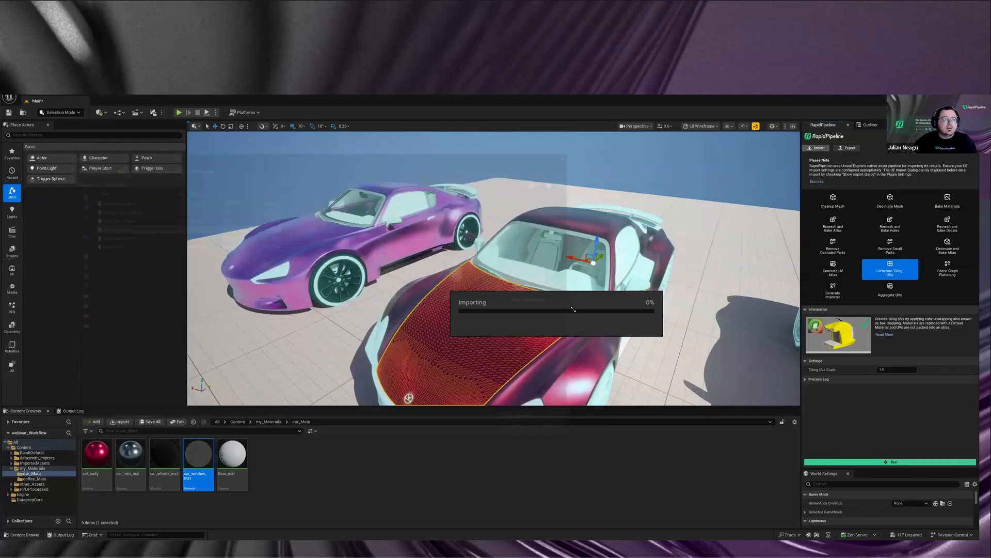
left_click(593, 367)
left_click(607, 304)
left_click(595, 339)
left_click(623, 400)
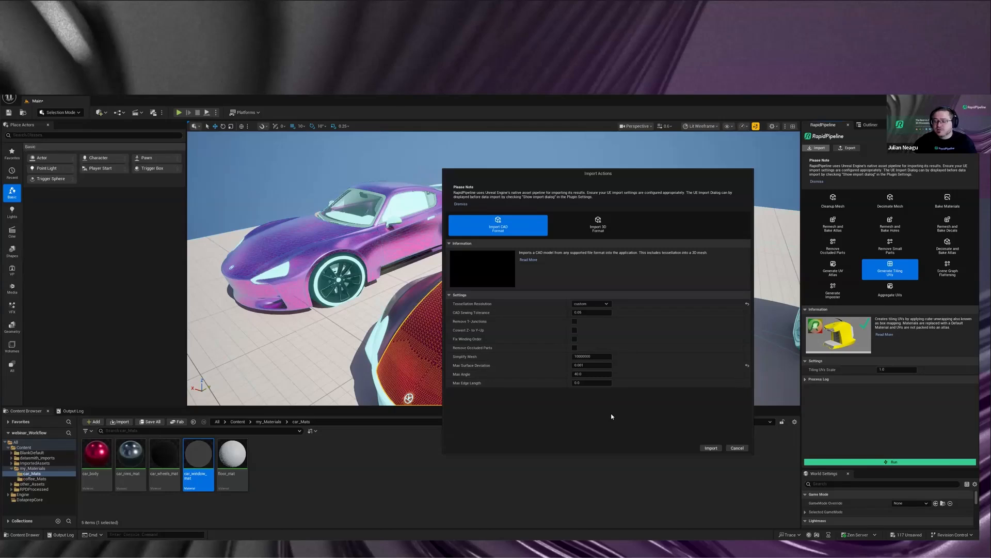
left_click(738, 448)
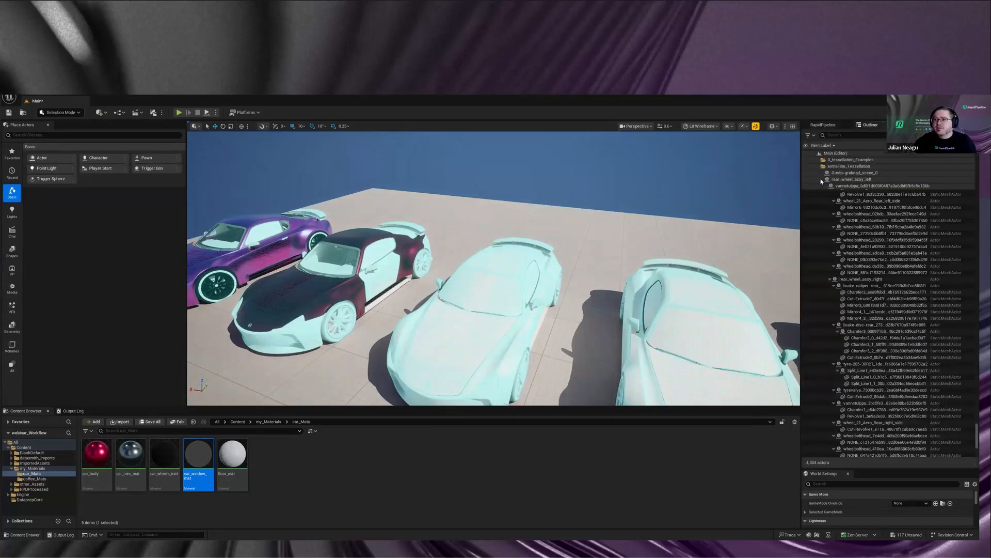
Step: Collapse the expanded scene folders and hide the 0_tessellation_Examples folder and the optimized MultiMesh car body
left_click(818, 160)
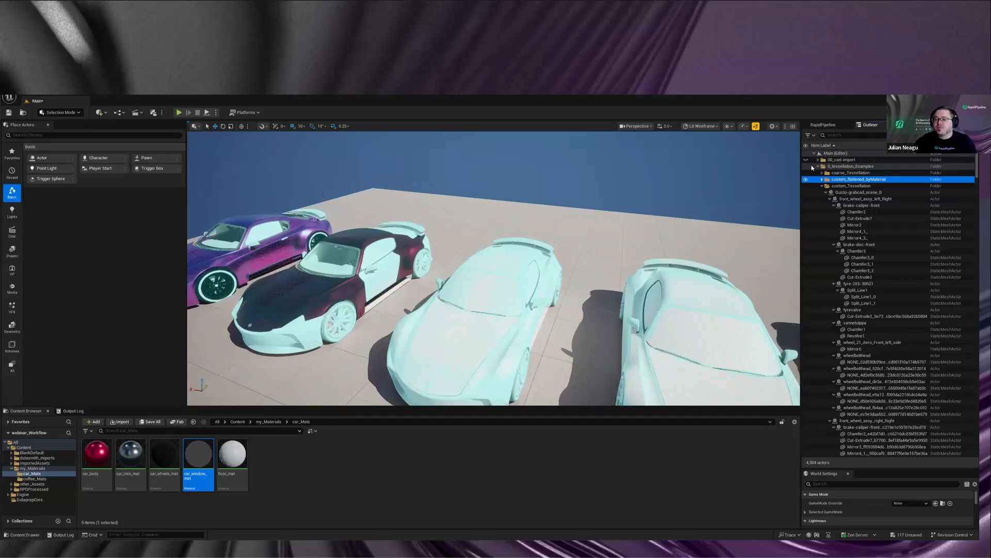
left_click(813, 167, "shift")
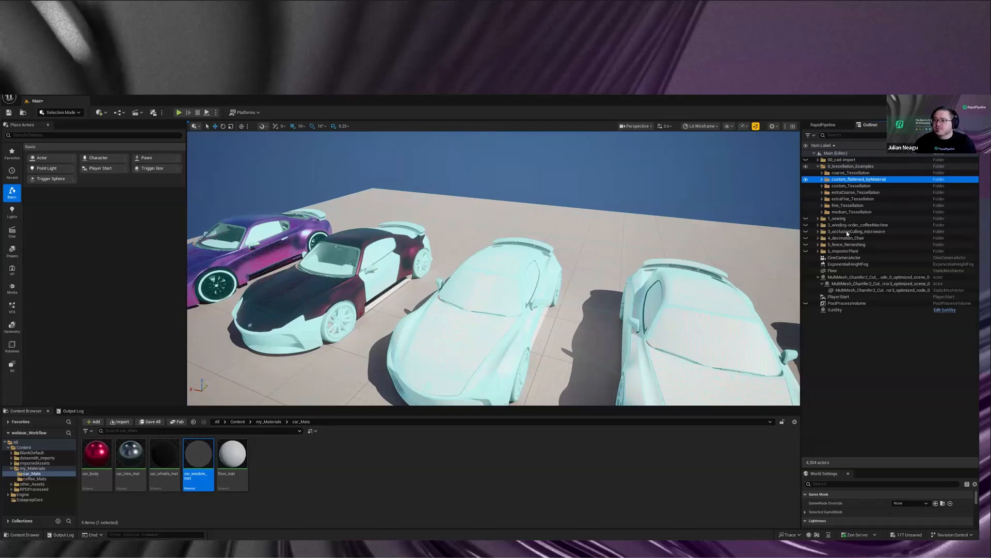
double_click(826, 168)
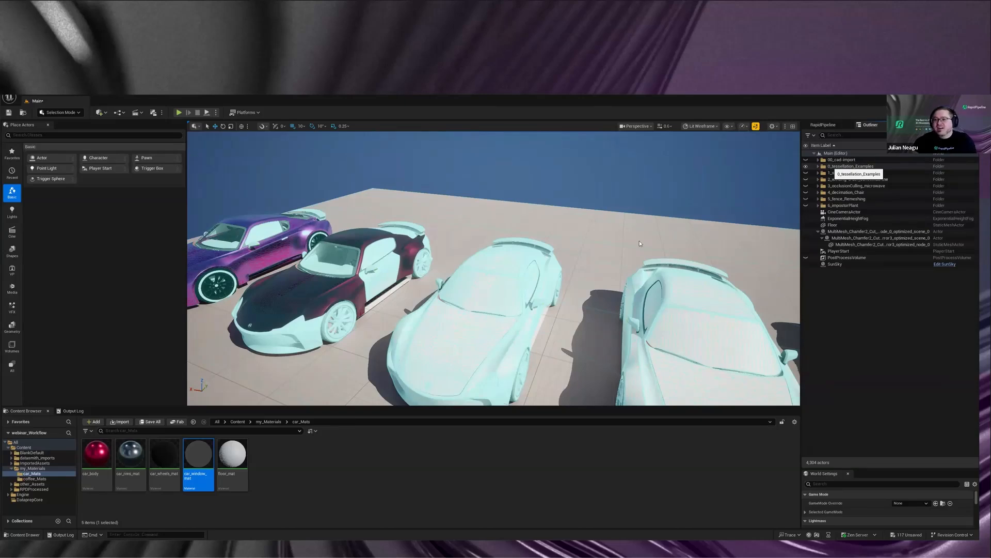
right_click_drag(597, 233, 599, 235)
key("s")
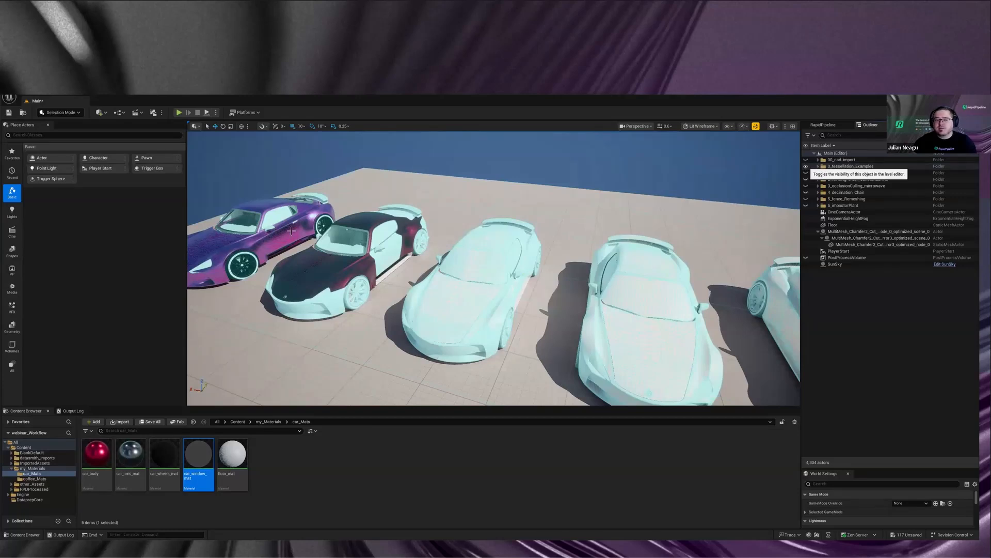
left_click(805, 166)
left_click(806, 244)
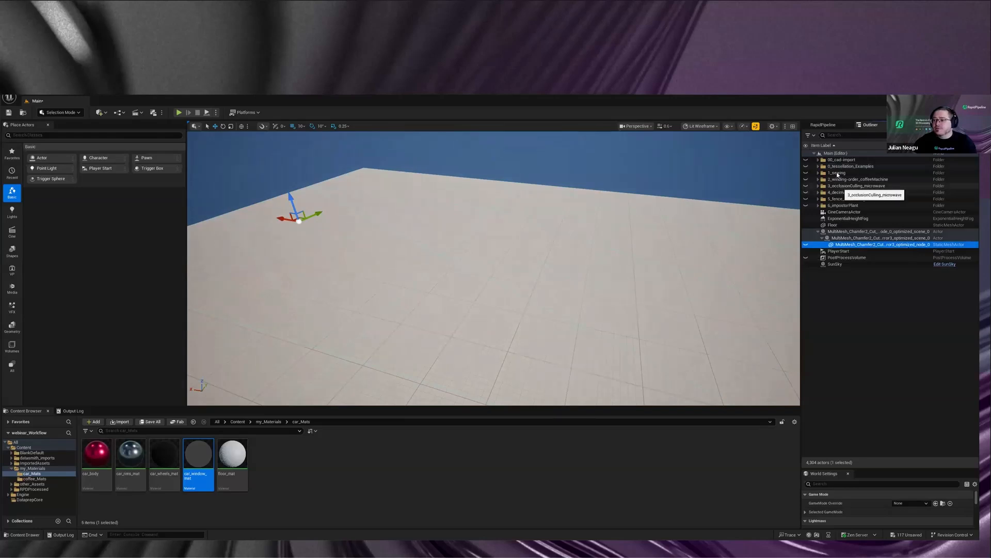
Step: Expand the 1_sewing folder, reveal the Door_Trim_Door scene in its no-sewing subfolder and focus the view on it
left_click(818, 172)
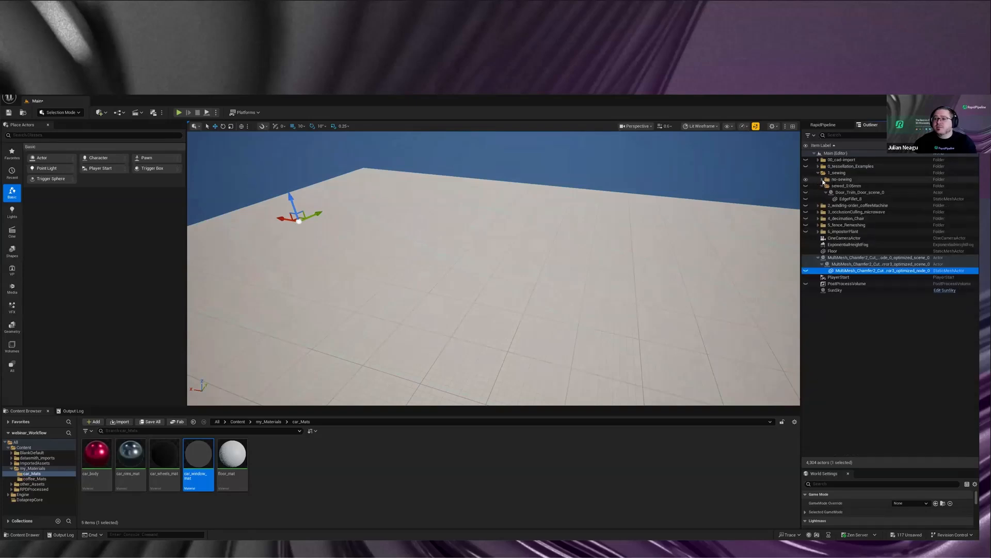
left_click(823, 179)
left_click(646, 293)
right_click_drag(647, 292, 676, 289)
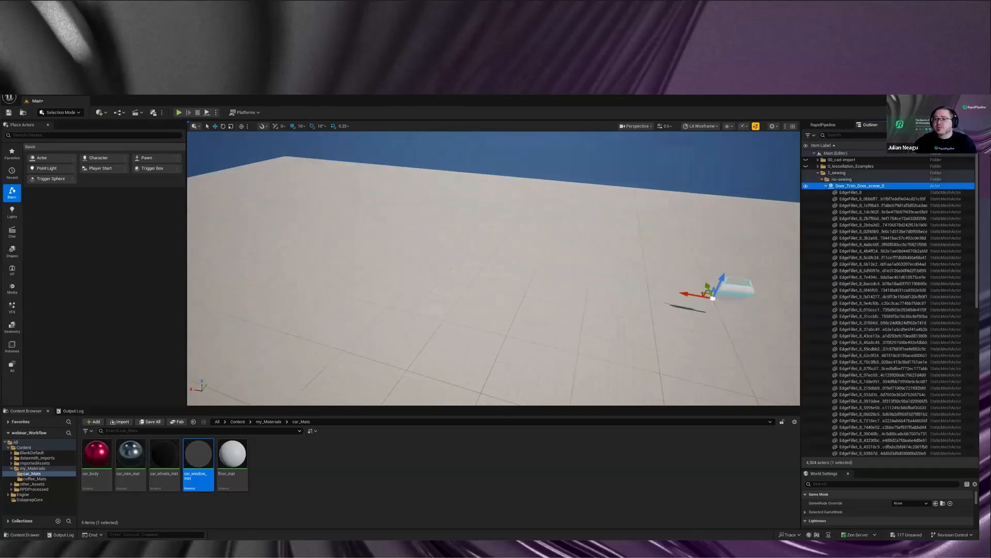
key("f")
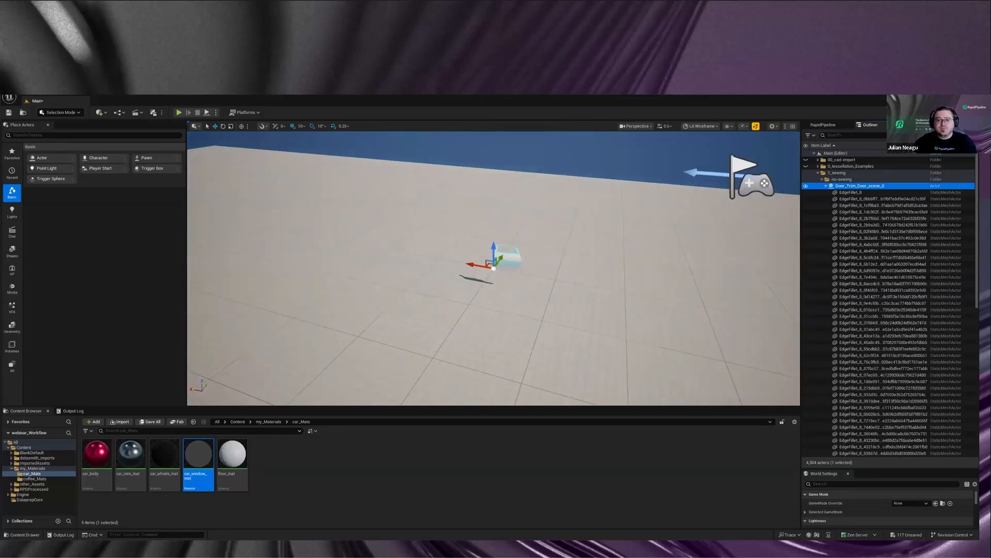
right_click_drag(676, 290, 661, 305)
scroll(671, 281, "up", 3)
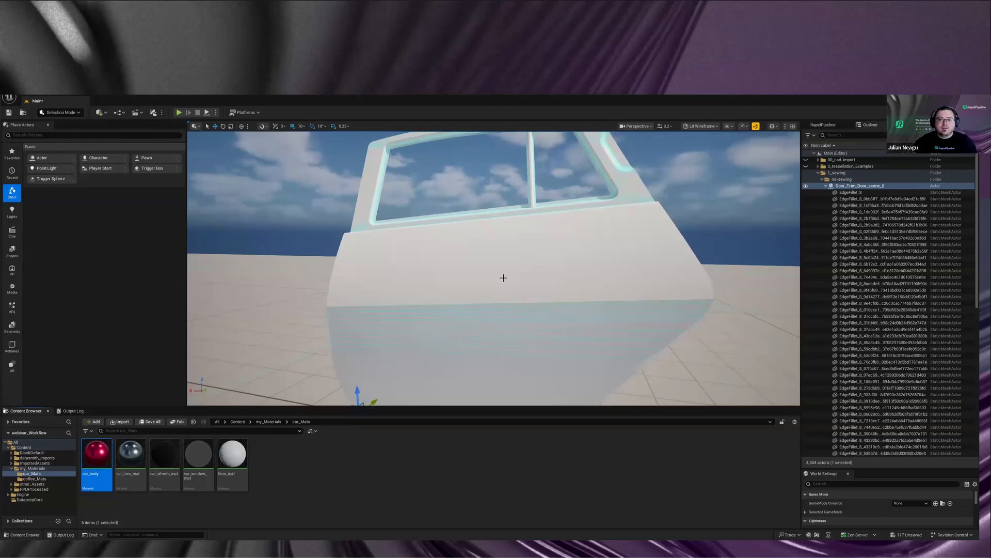
Step: Undo the last edit and select the surface of the unsewn door's upper window frame to inspect its mesh
key("ctrl+z")
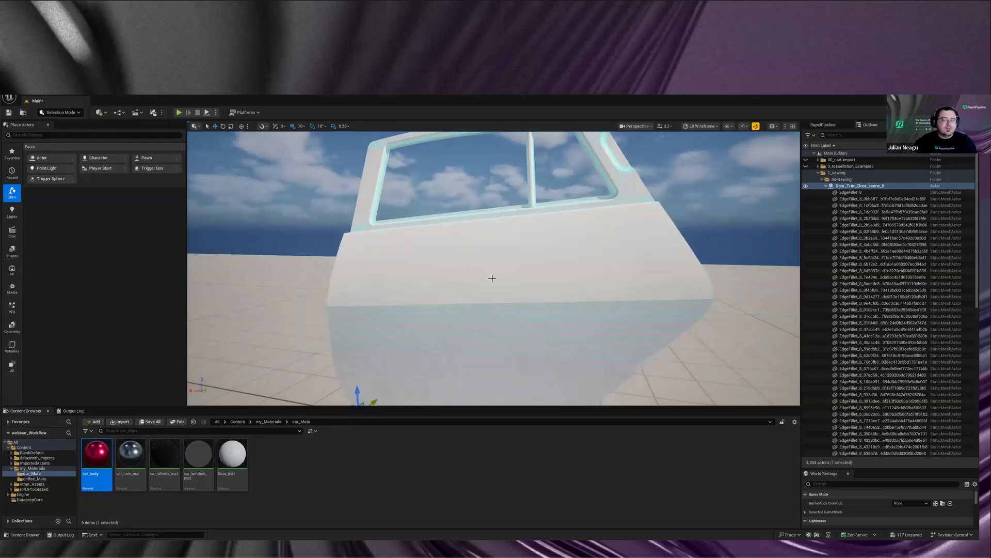
scroll(571, 208, "up", 3)
right_click_drag(629, 188, 625, 222)
right_click_drag(629, 187, 632, 155)
right_click_drag(698, 183, 698, 155)
left_click(580, 236)
right_click_drag(580, 235, 584, 262)
left_click(580, 235)
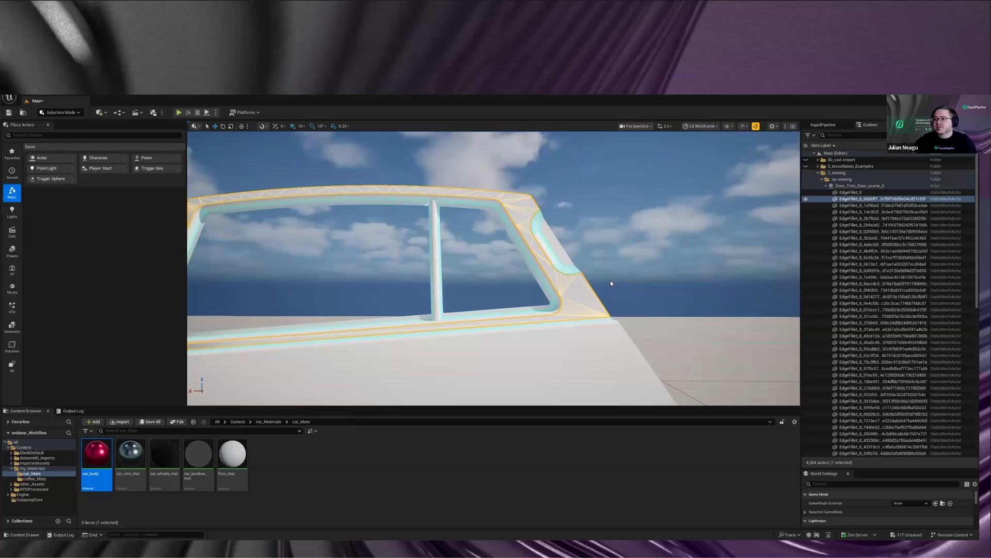
Step: Select individual fillet pieces at the curved notch of the unsewn door's window frame to examine its separate surfaces
scroll(559, 253, "up", 5)
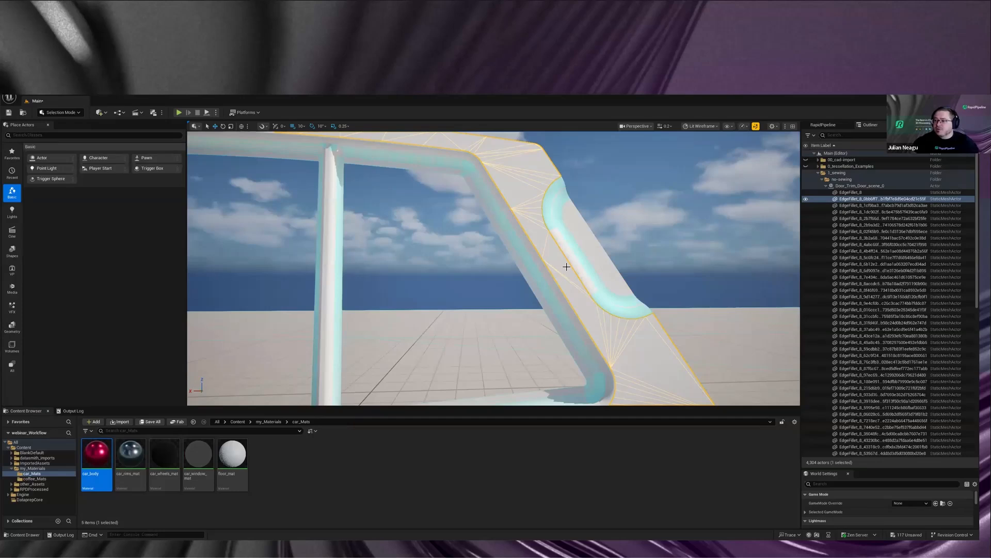
left_click(549, 213)
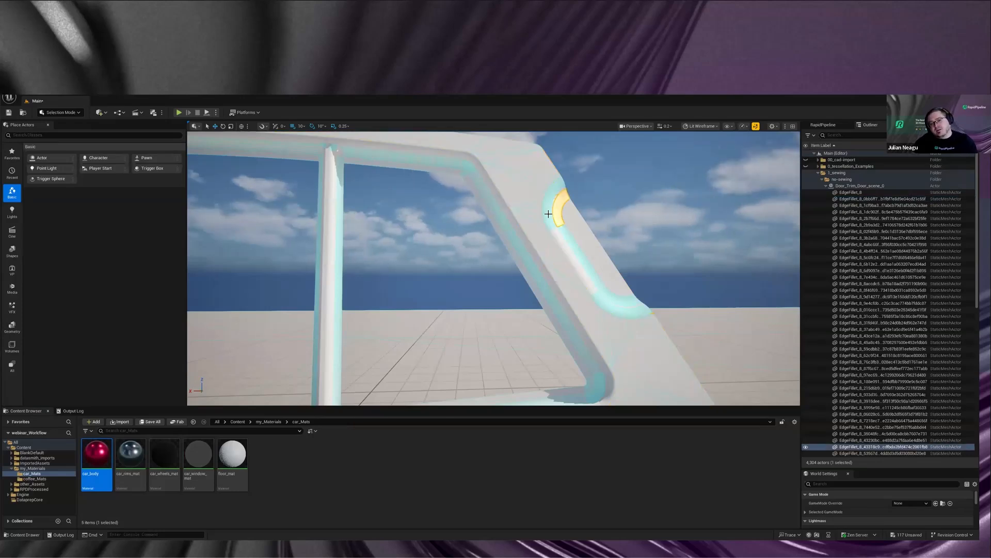
left_click(549, 214)
right_click_drag(549, 214, 558, 210)
scroll(548, 214, "down", 1)
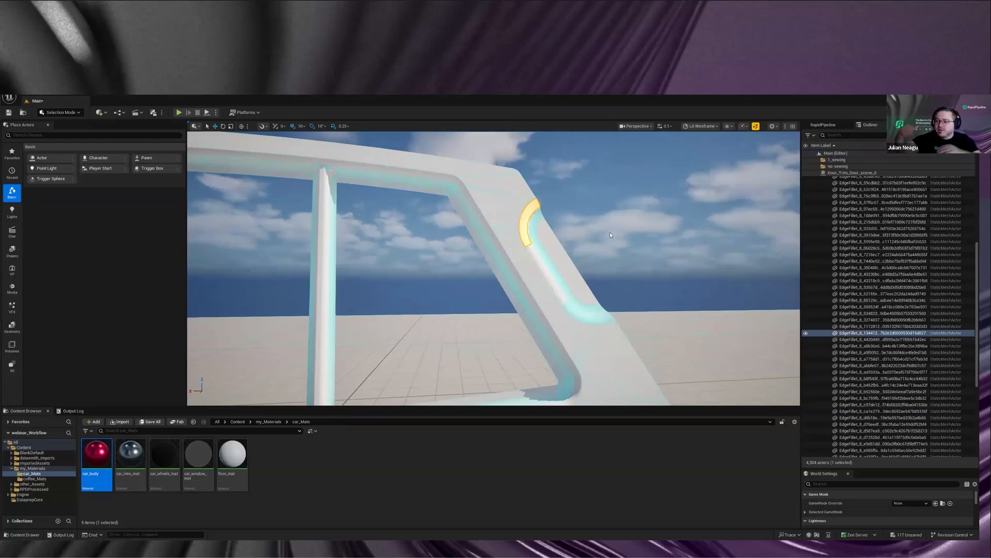
Step: Select the recessed face, the fillet pieces at the notch and the main window-frame surface of the unsewn door to examine its separate parts
left_click(562, 256)
right_click_drag(506, 212, 501, 221)
key("s")
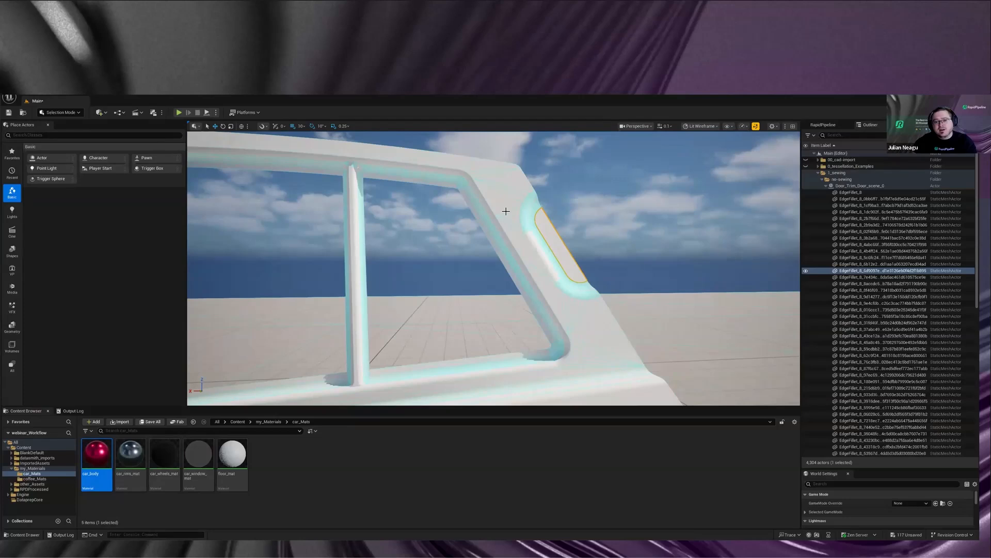
left_click(532, 241)
left_click(546, 259)
right_click_drag(592, 267, 594, 274)
key("s")
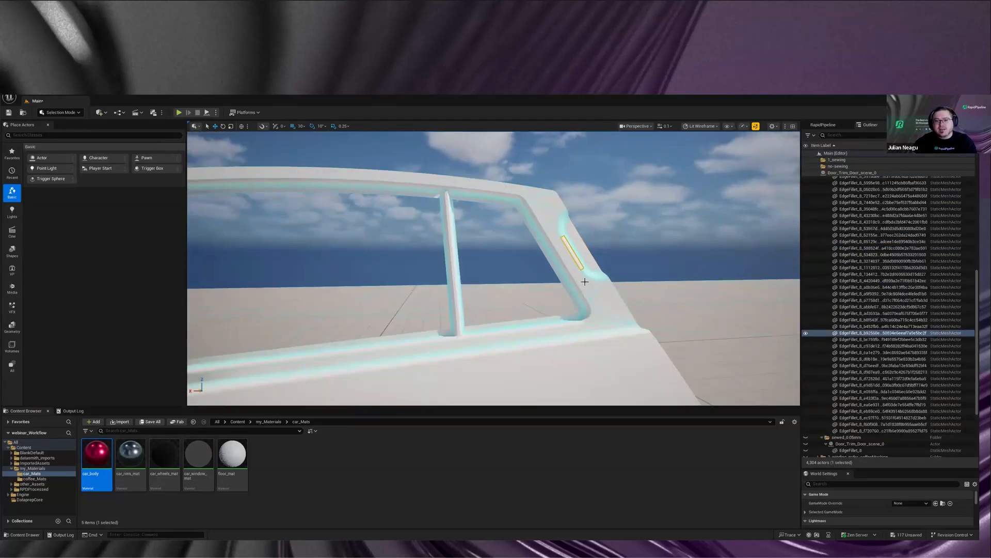
left_click(586, 289)
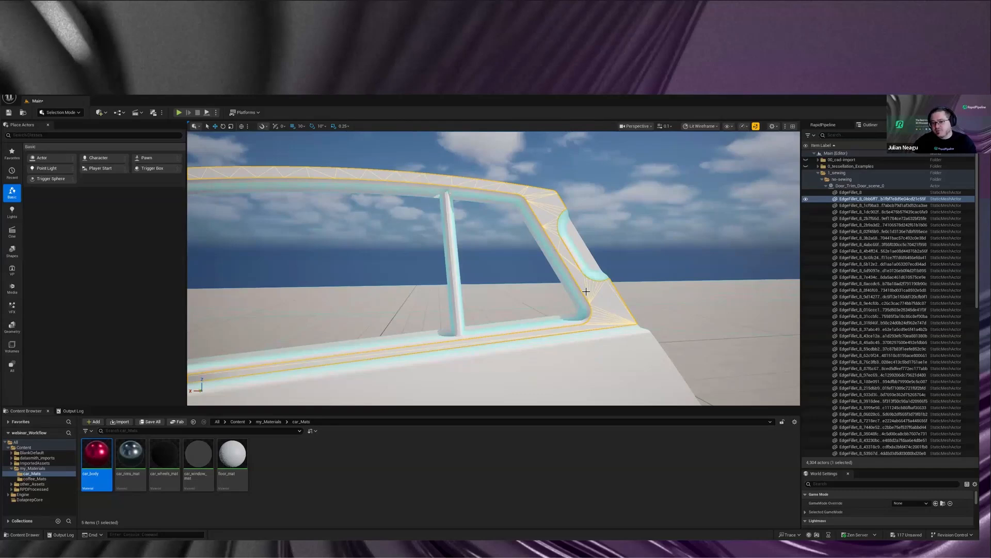
Step: Select the fillet strip along the small window's upper edge and the straight and curved notch fillets to compare the unsewn door's individual meshes
right_click_drag(586, 292, 427, 227)
key("w")
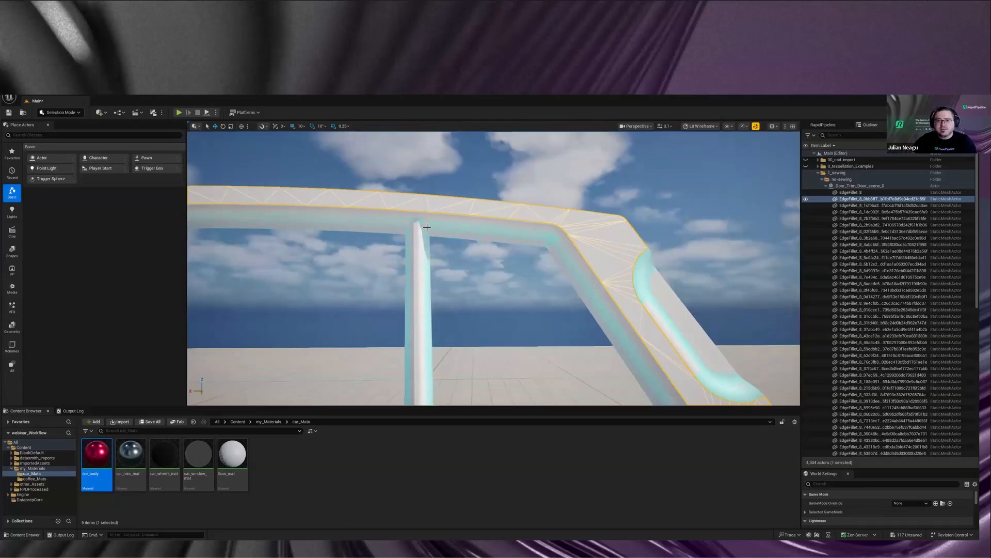
left_click(503, 272)
right_click_drag(470, 252, 557, 310)
left_click(535, 277)
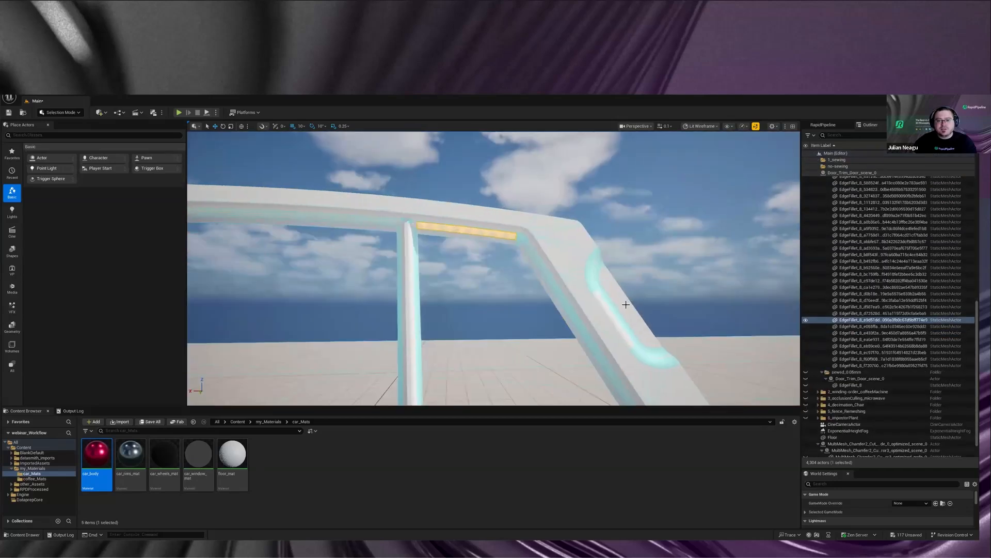
left_click(597, 283)
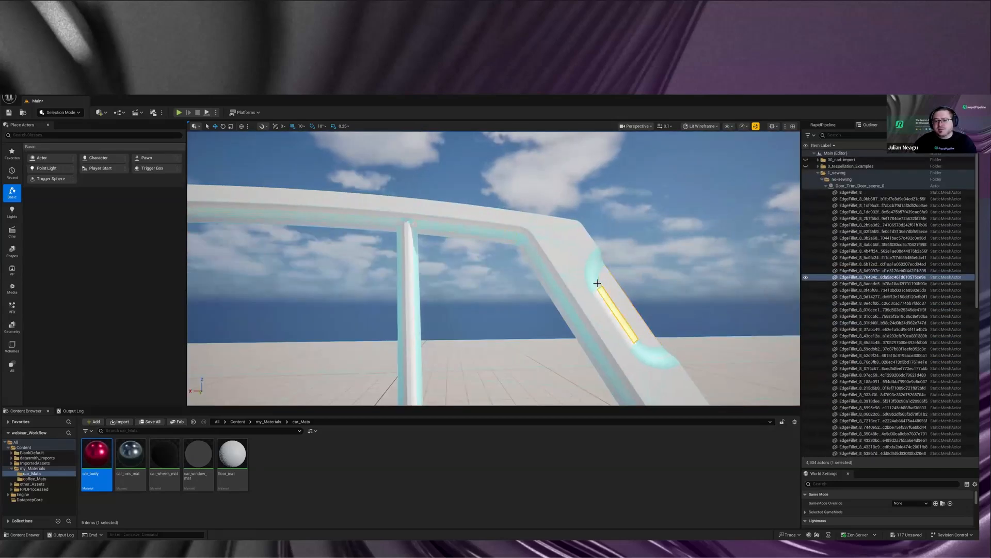
left_click(597, 283)
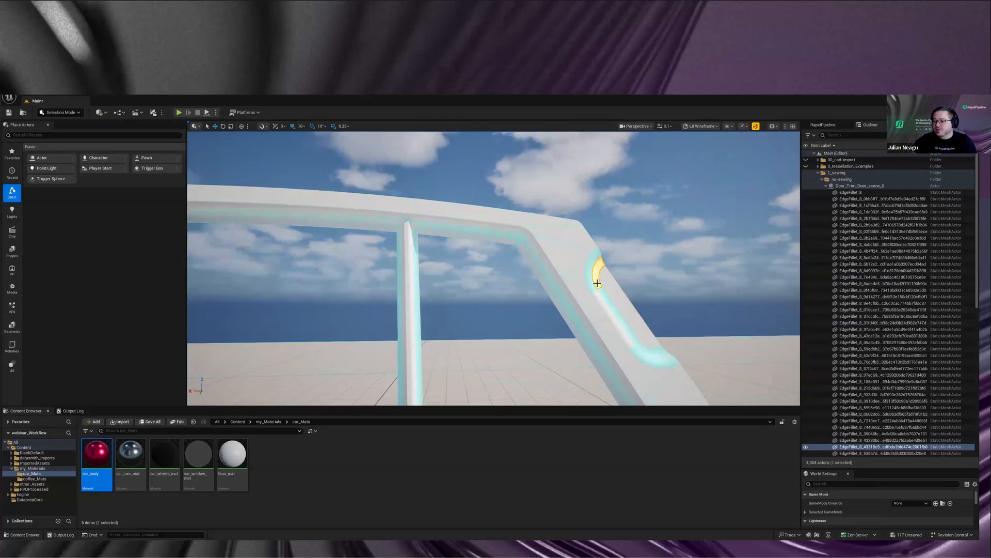
right_click_drag(597, 283, 653, 238)
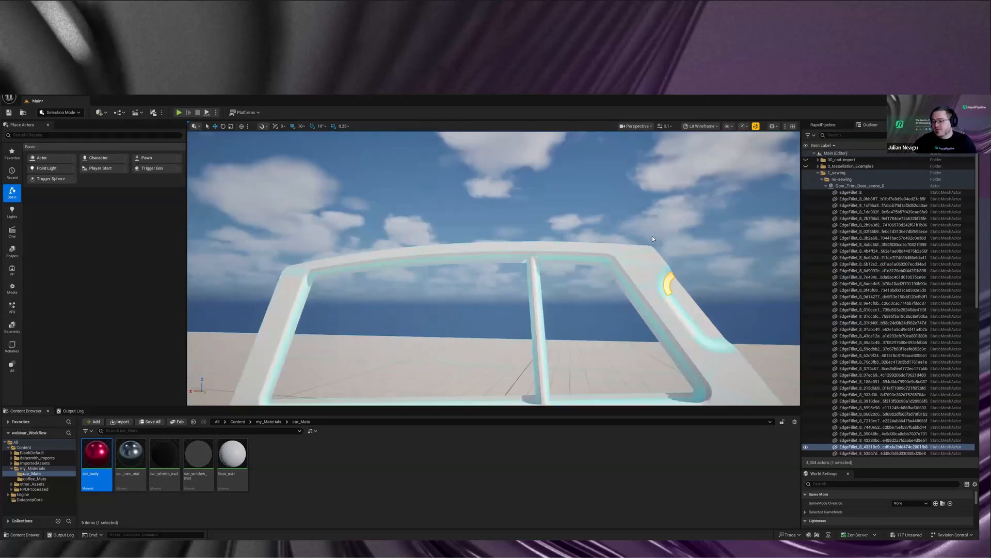
right_click_drag(653, 239, 686, 238)
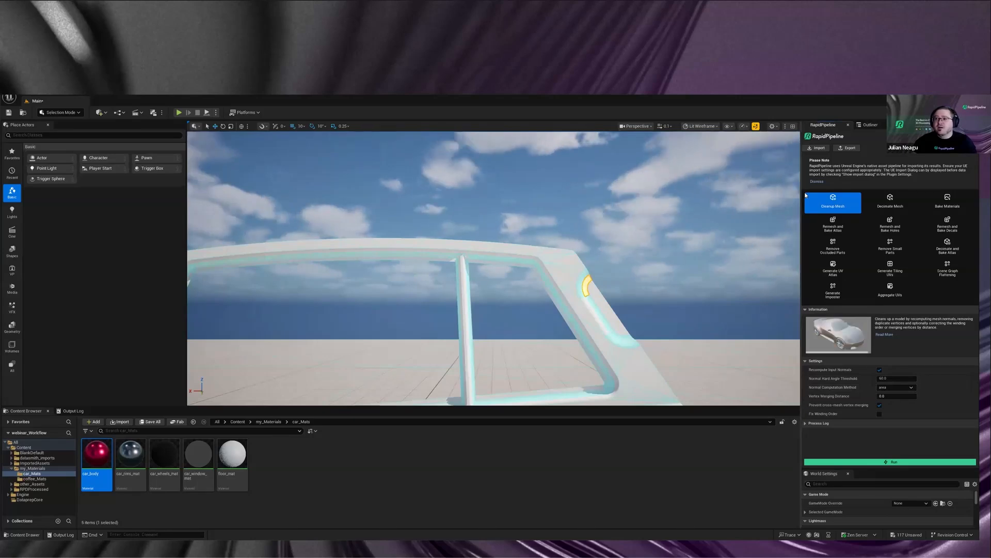
Step: Review the CAD sewing options in the import settings for a file from CAD_assets, enable Remove T-Junctions, and cancel the import
left_click(817, 149)
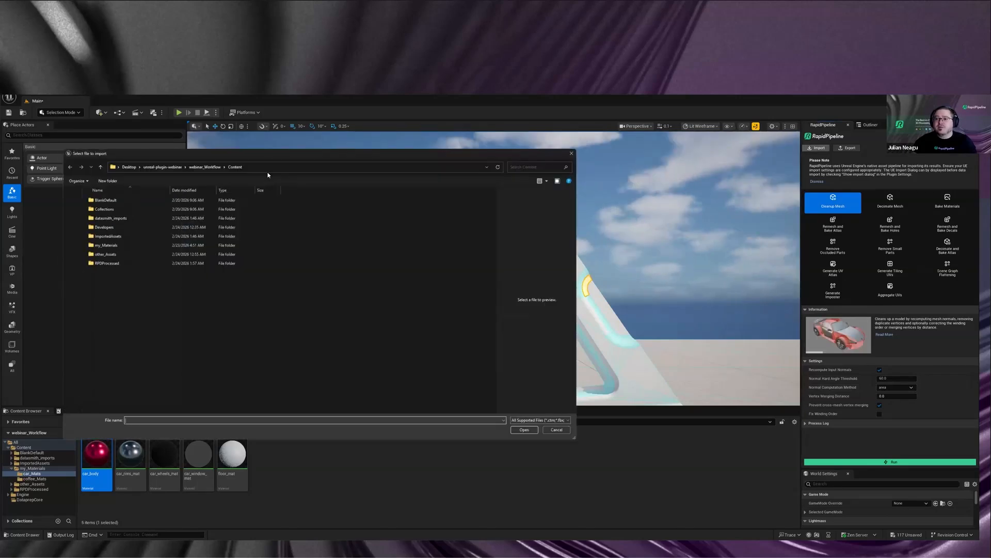
left_click(273, 166)
type("C:\\Users\\julia\\OneDrive\\Desktop\\unreal-plugin-webinar\\CAD_assets")
key("Return")
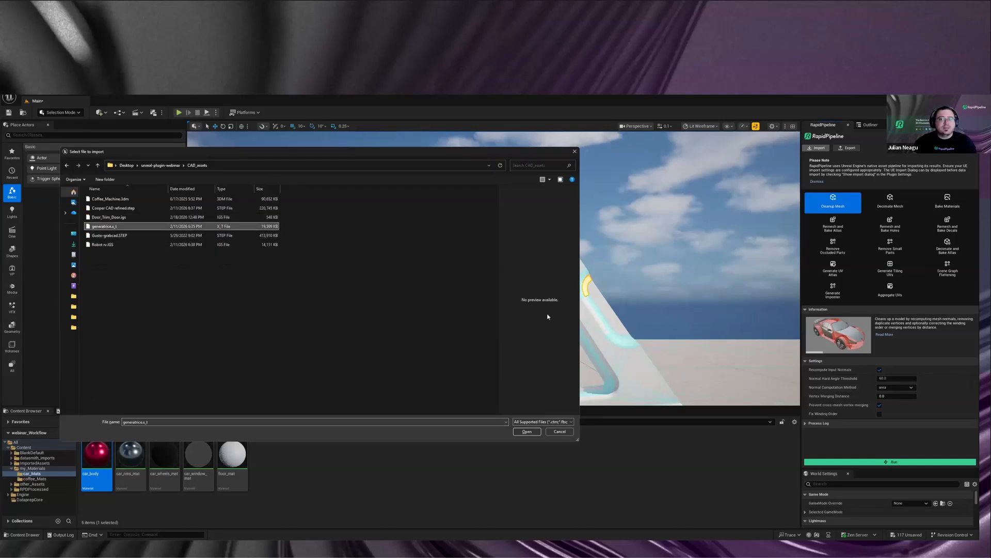
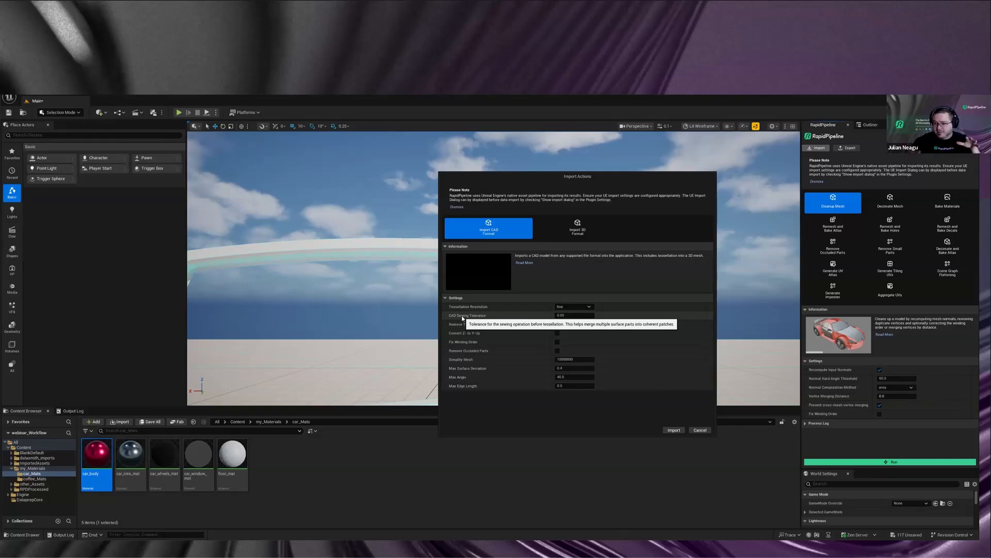
left_click(557, 325)
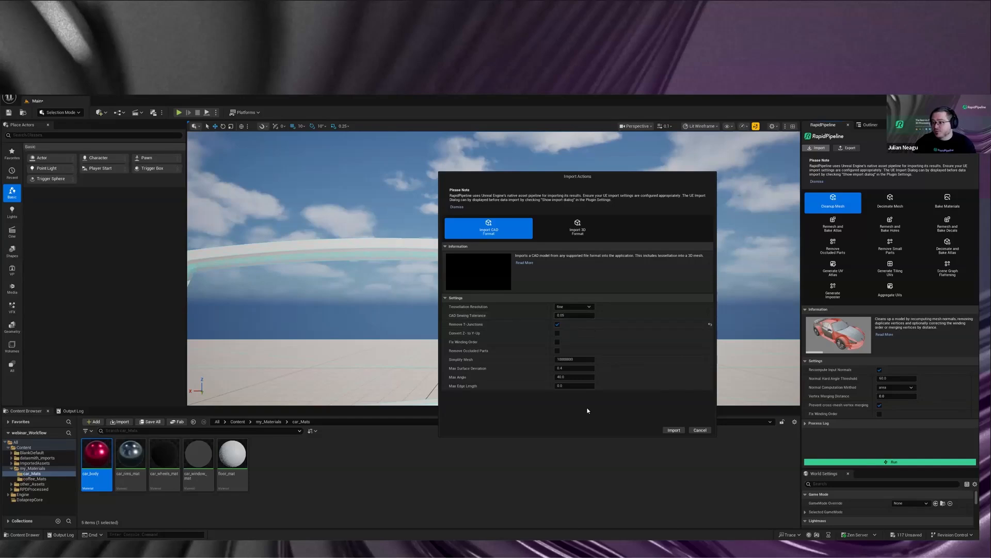
left_click(700, 429)
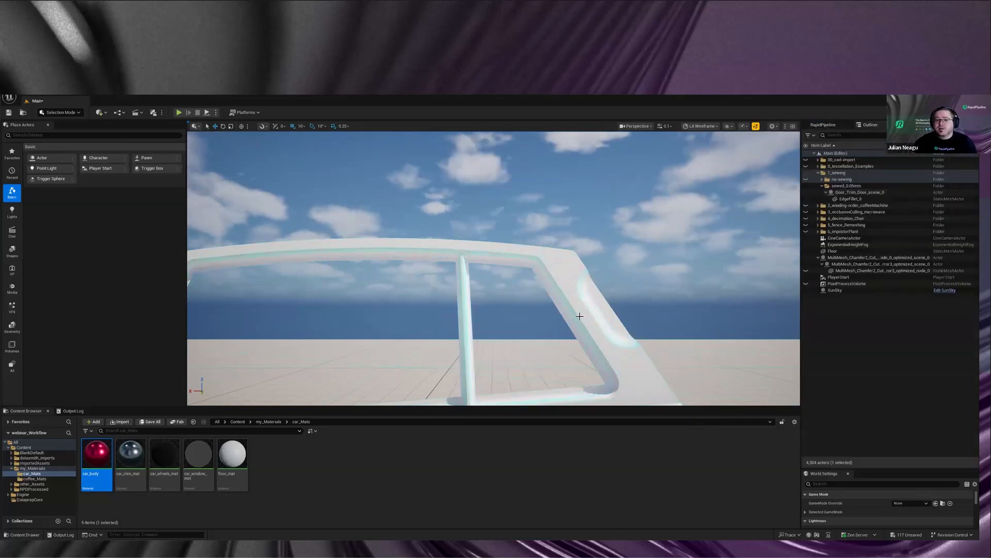
Step: Select the sewn door mesh in the sewed_0.05mm folder, inspect its wireframe around the panel, window frame and notch, and clear the selection
left_click(602, 277)
right_click_drag(601, 277, 663, 220)
scroll(643, 166, "up", 1)
right_click_drag(534, 330, 625, 256)
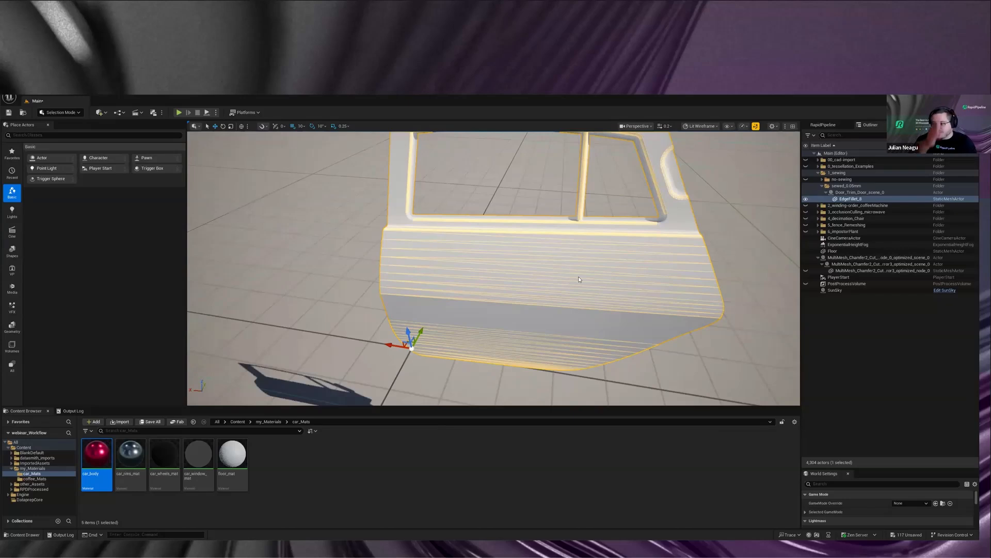
right_click_drag(578, 277, 600, 334)
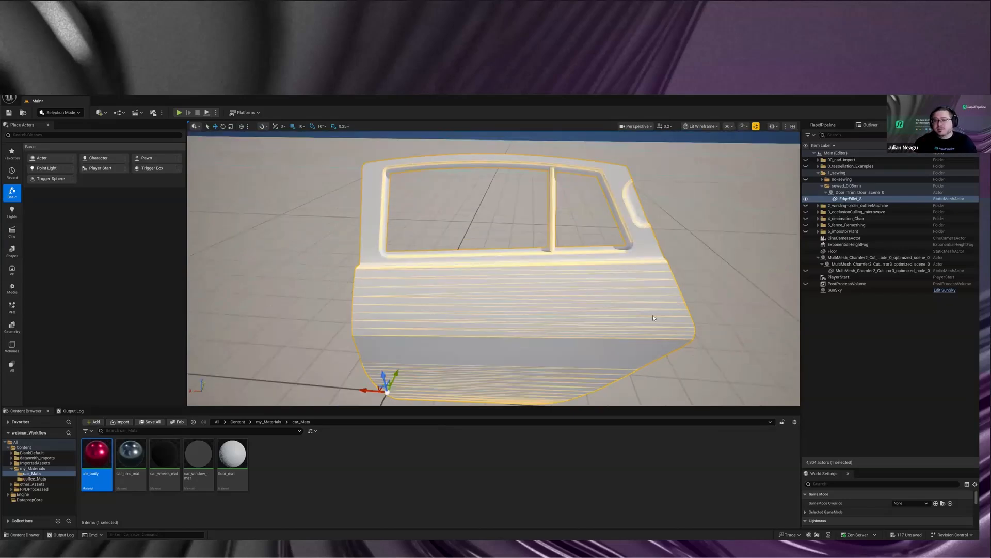
right_click_drag(559, 208, 550, 216)
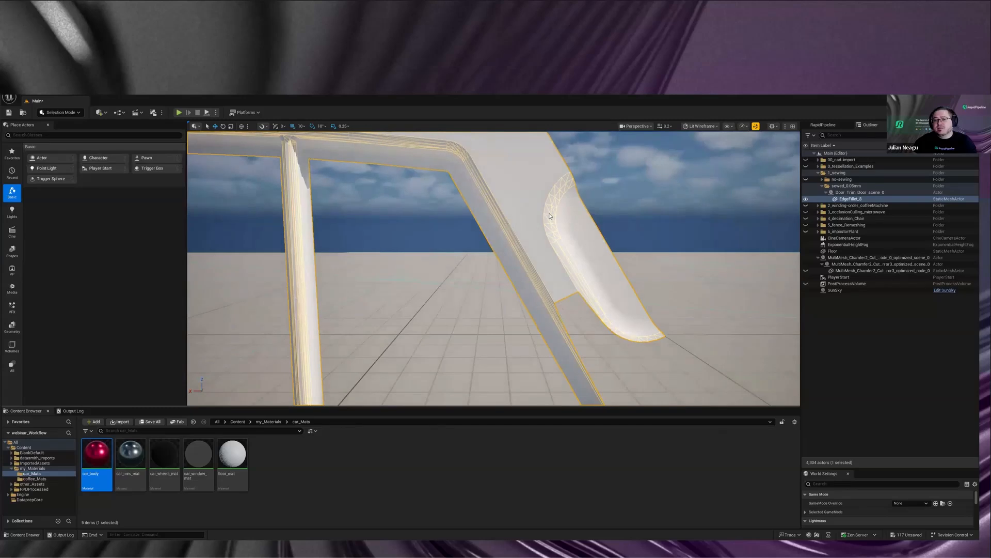
key("f")
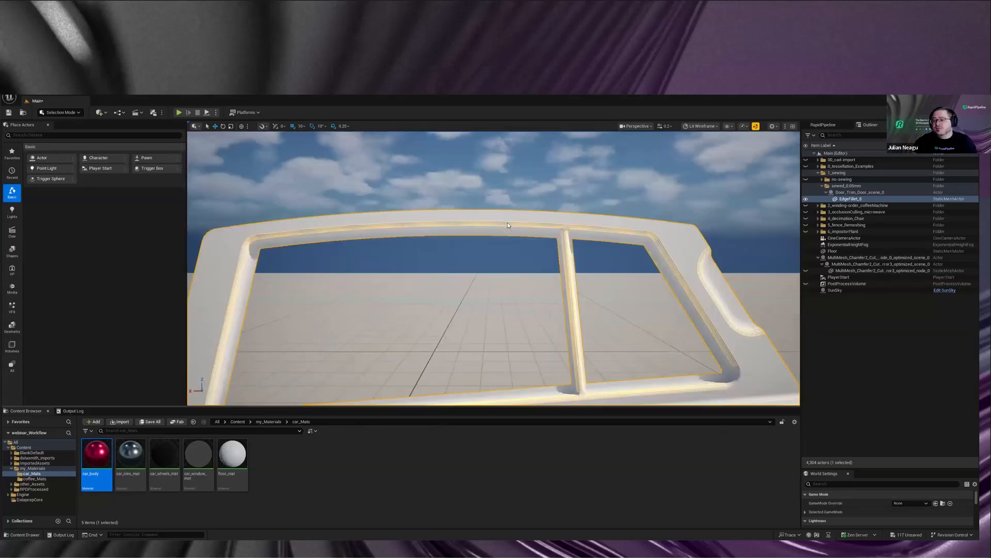
scroll(596, 278, "down", 2)
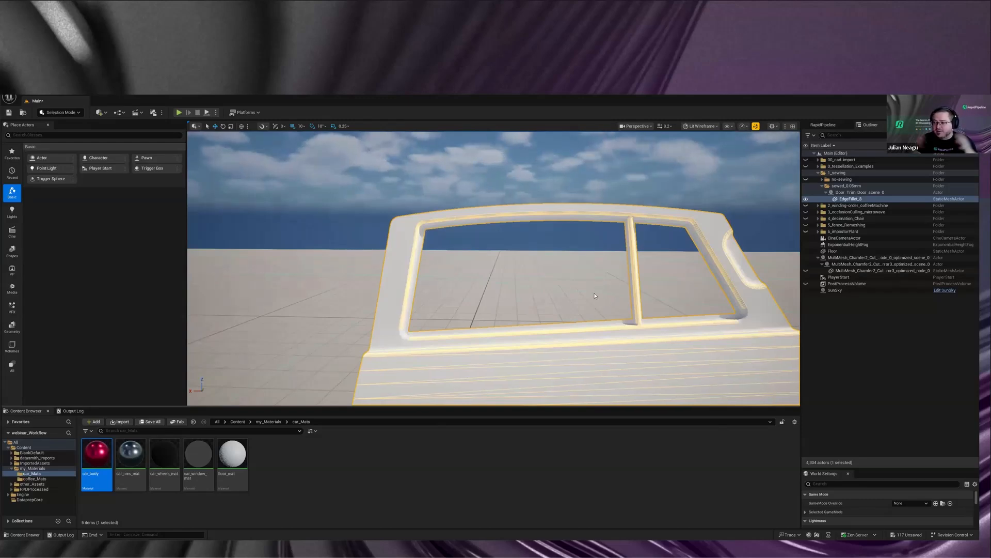
scroll(618, 292, "down", 3)
key("Escape")
scroll(611, 290, "down", 2)
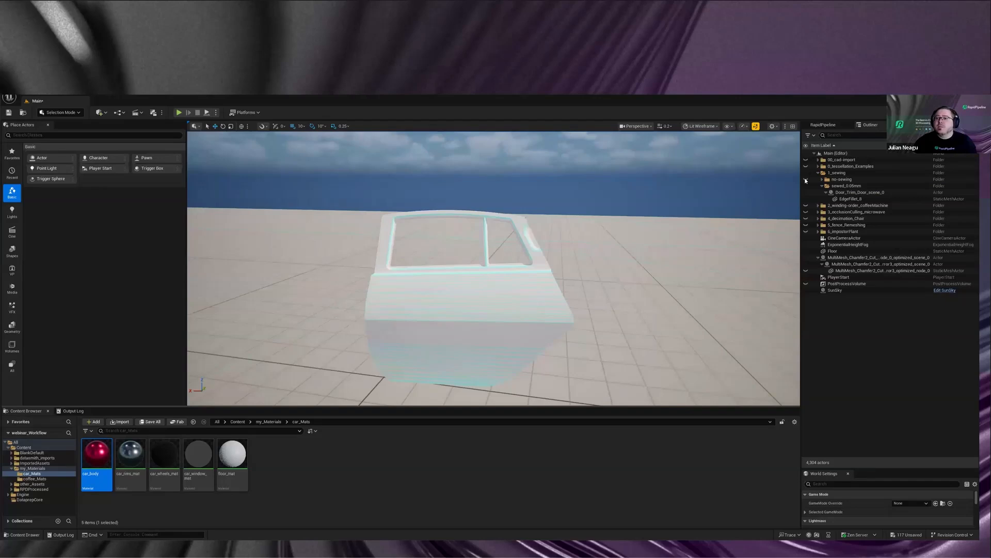
Step: Collapse and hide the 1_sewing folder, and reveal the datasmith_import coffee machine in the 2_winding-order_coffeeMachine folder, viewing it from behind
left_click(818, 173)
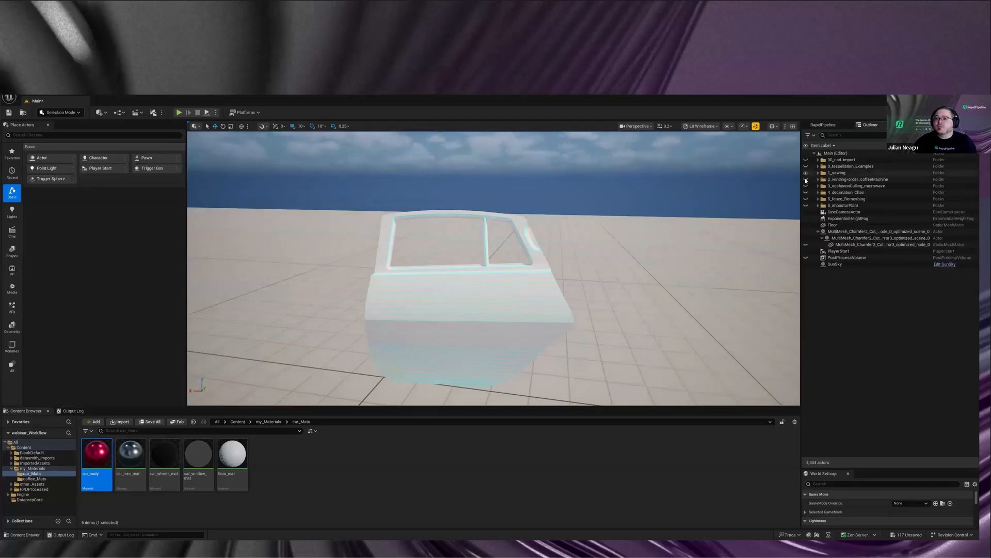
left_click(805, 174)
double_click(811, 181)
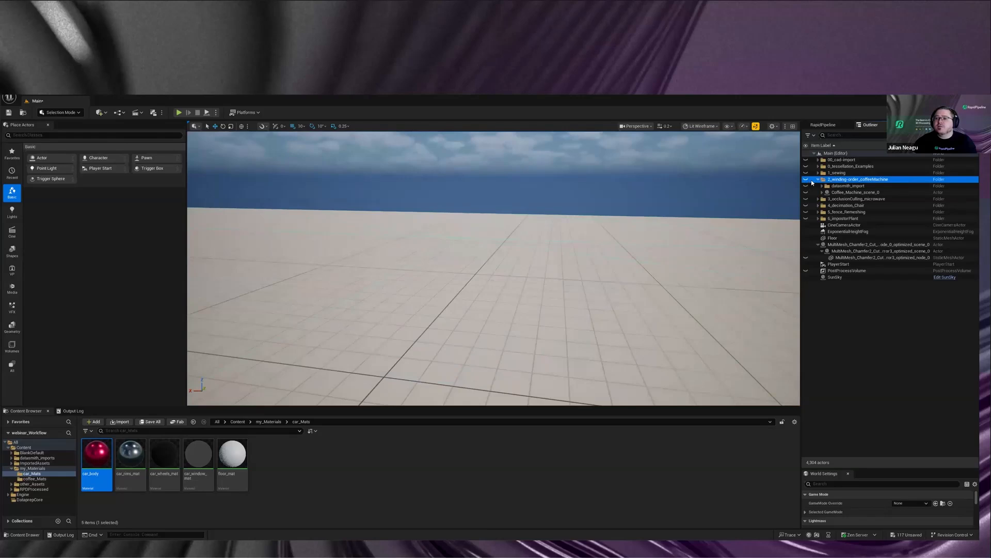
left_click(808, 180)
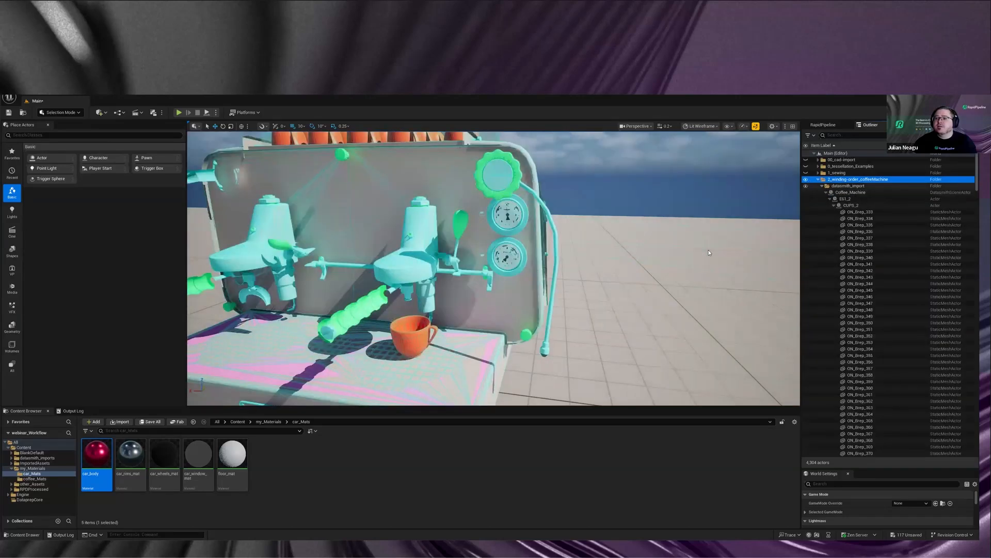
right_click_drag(709, 252, 697, 257)
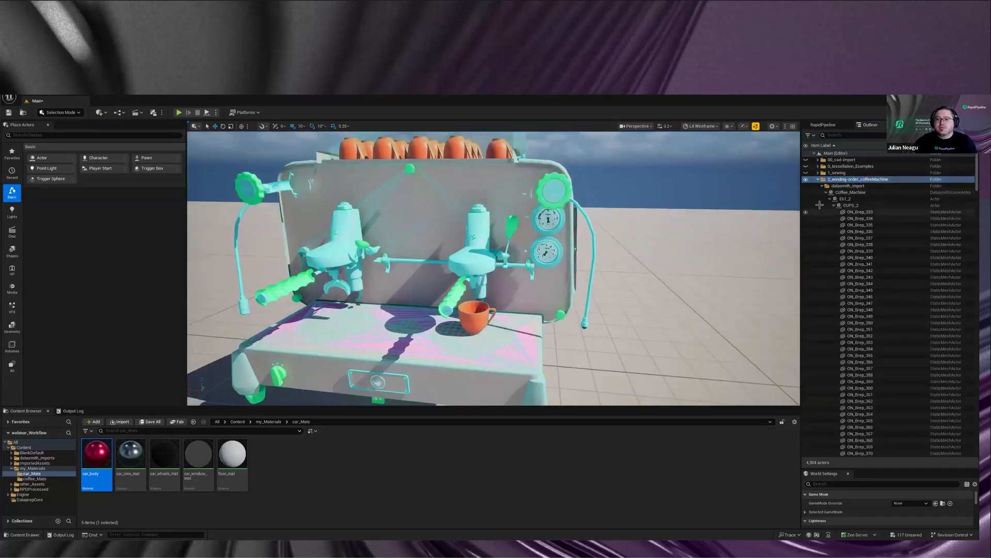
left_click(822, 186)
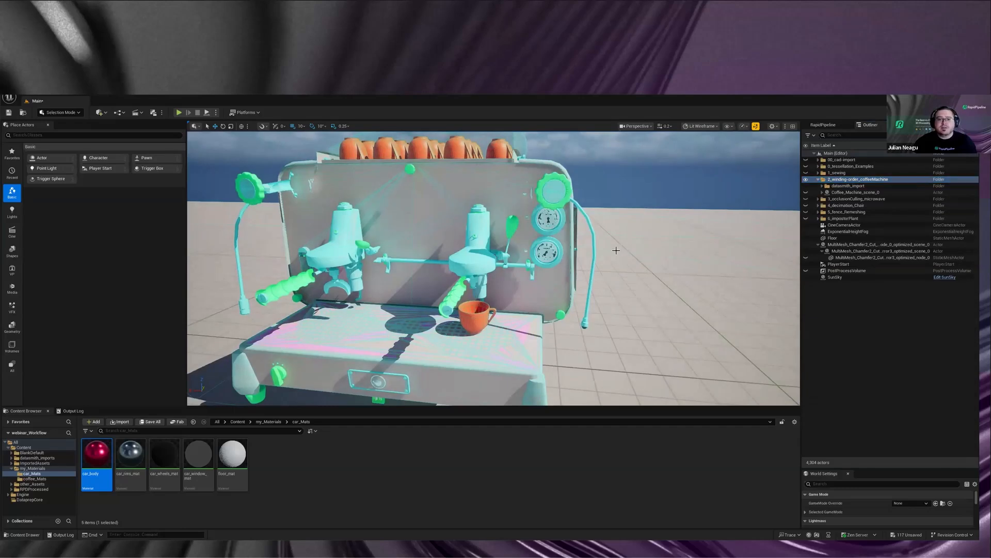
right_click_drag(616, 250, 482, 458)
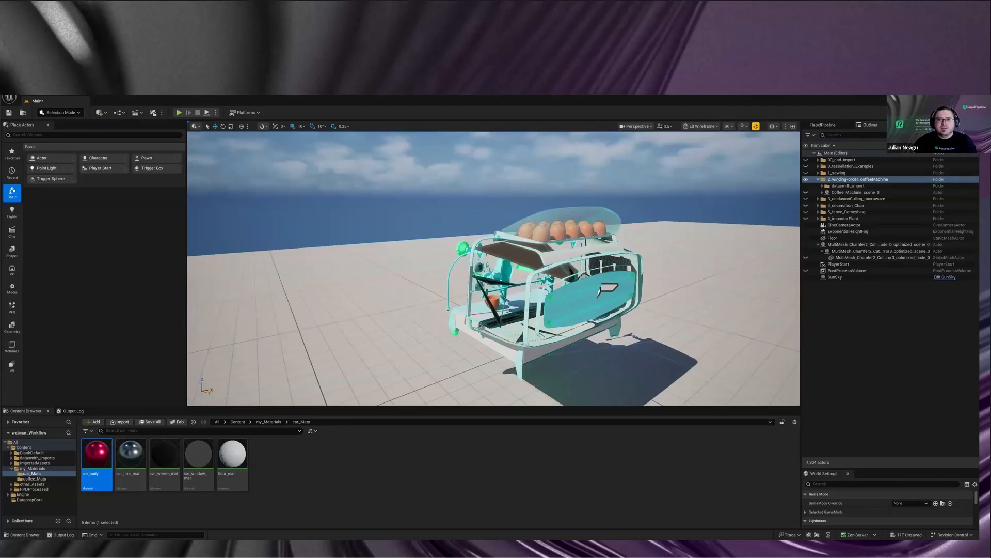
Step: Switch to Autodesk Viewer in the browser and open Coffee_Machine.3dm with its list of model parts displayed
key("alt+Tab")
left_click(424, 111)
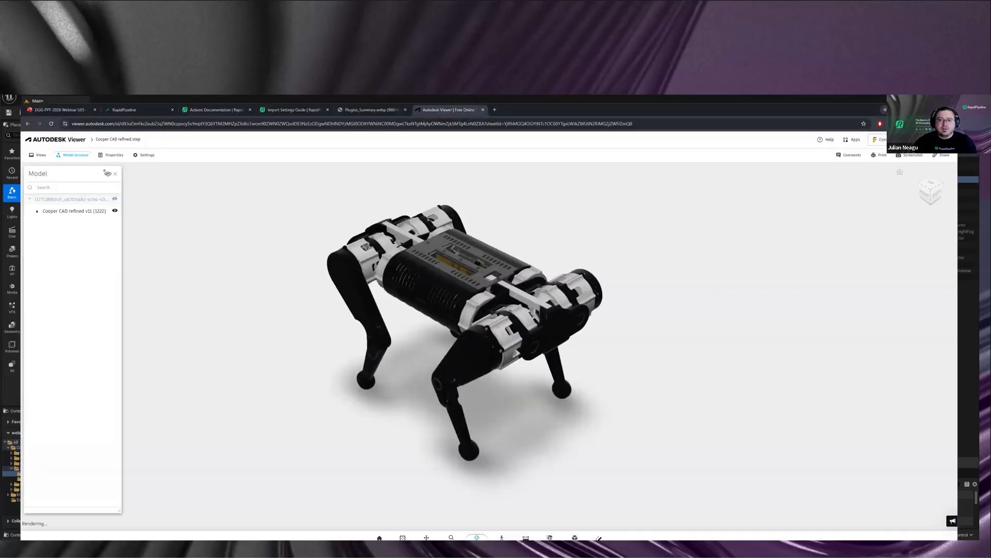
left_click(64, 141)
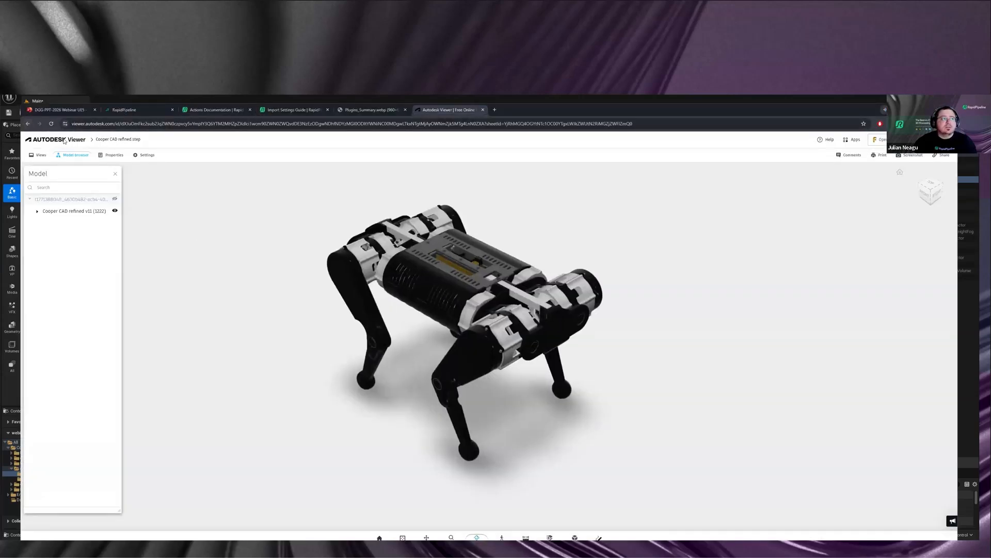
left_click(388, 219)
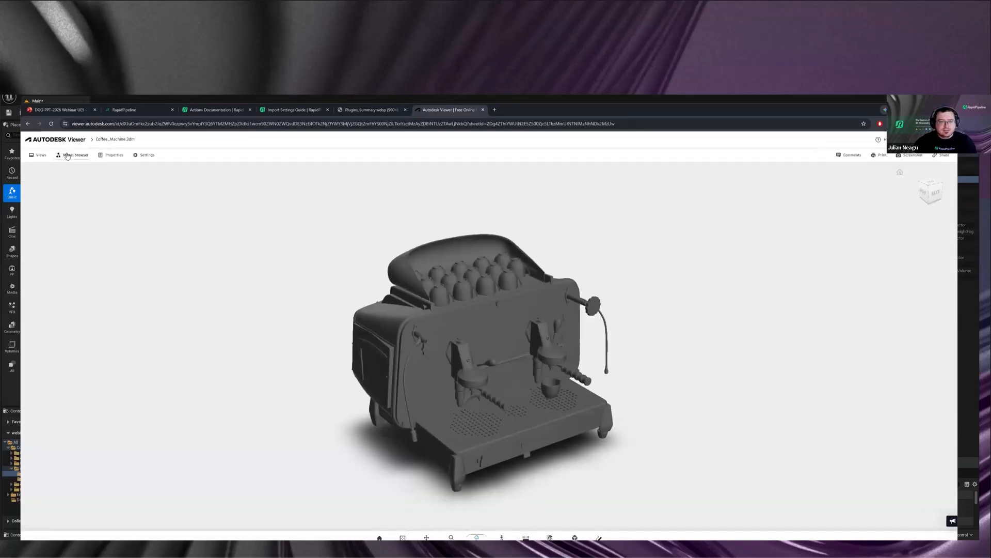
left_click(67, 155)
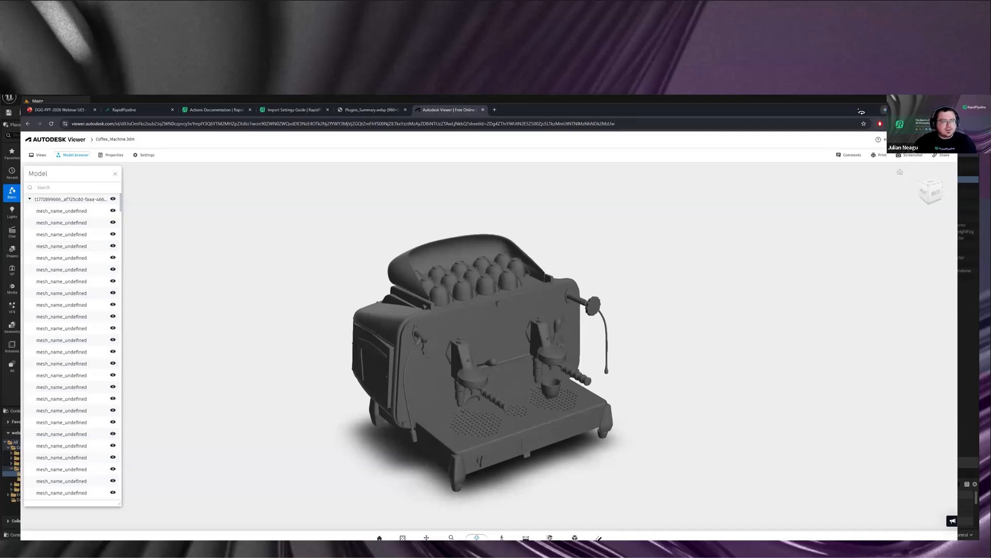
Step: Examine the coffee machine's surfaces from several angles in Autodesk Viewer and return to Unreal Editor
left_click_drag(858, 111, 860, 104)
left_click_drag(750, 305, 720, 300)
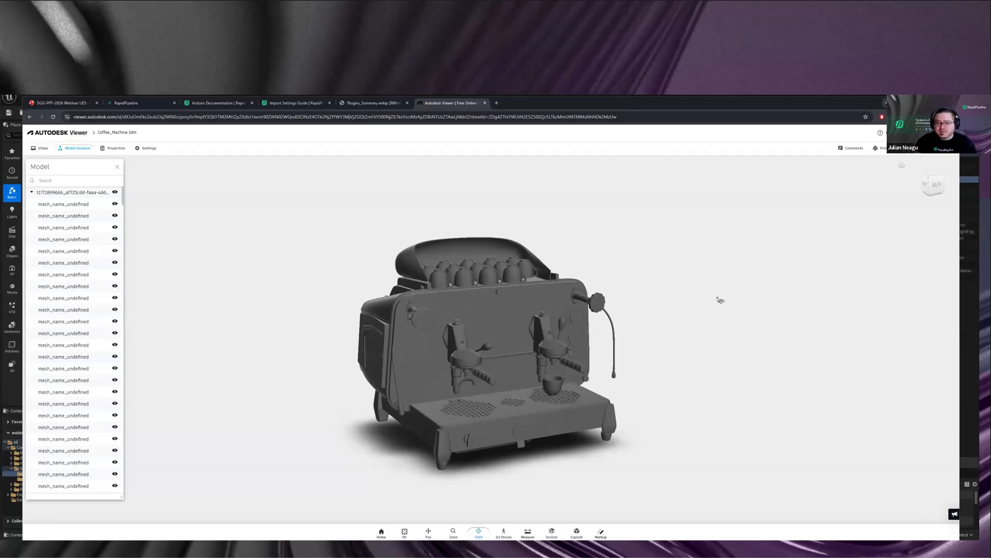
left_click_drag(736, 328, 711, 358)
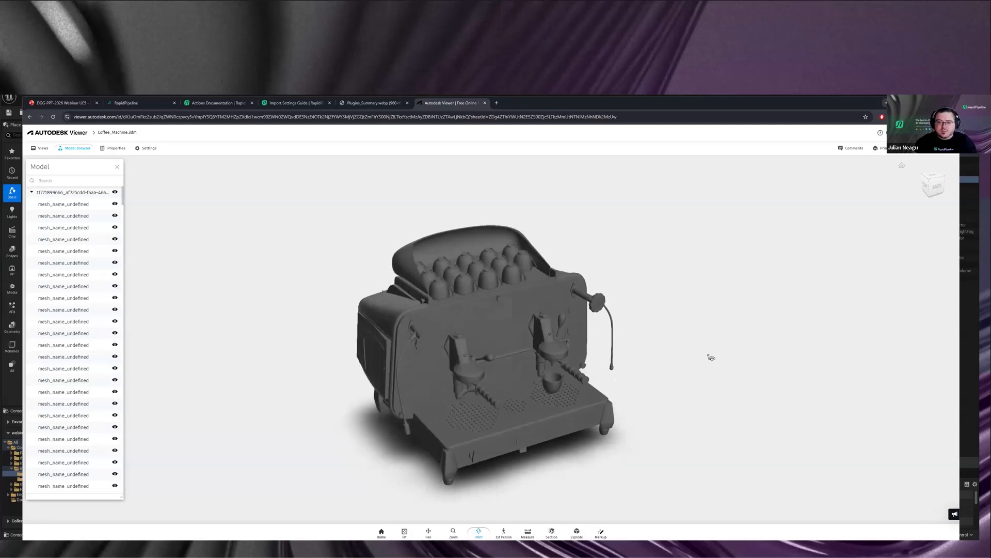
left_click_drag(635, 369, 476, 342)
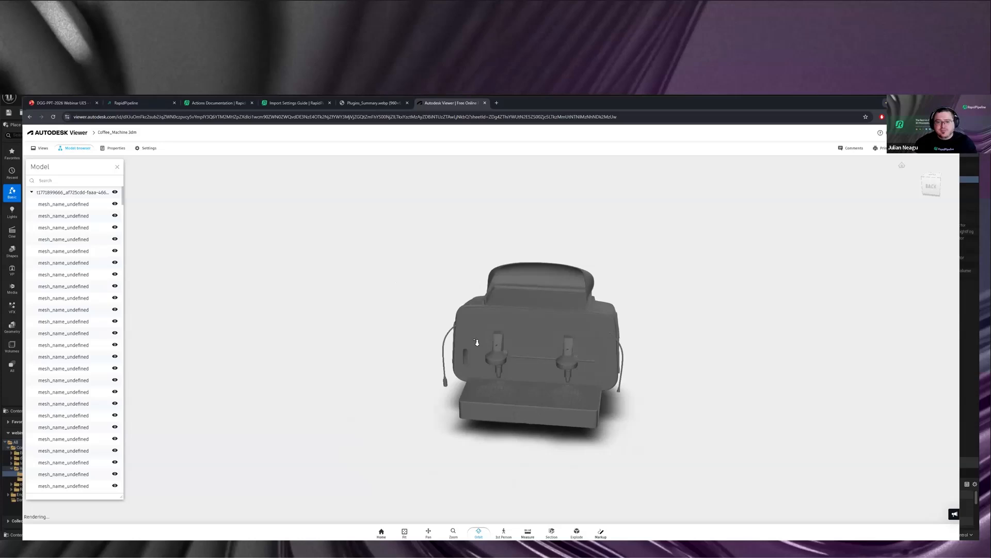
left_click(477, 343)
left_click_drag(392, 434, 615, 315)
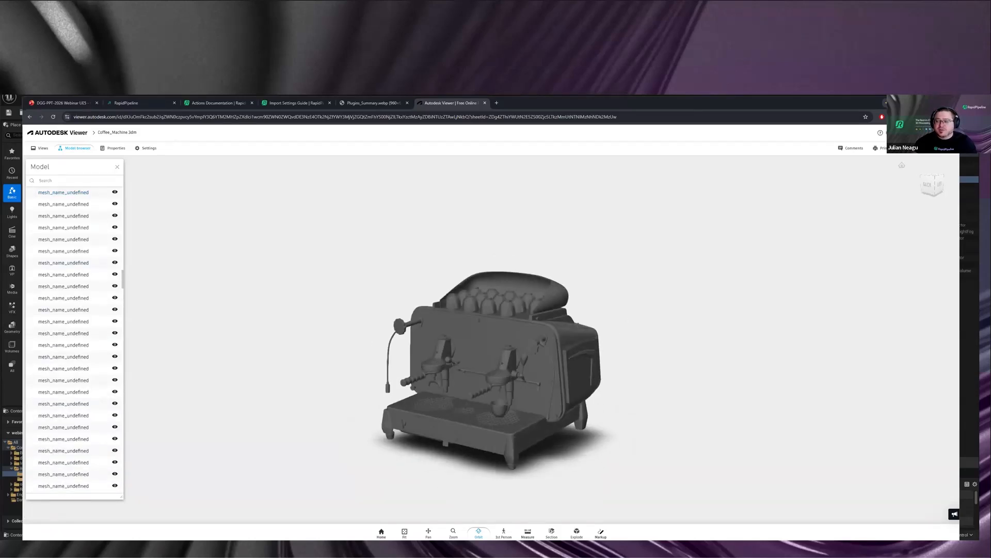
left_click(922, 103)
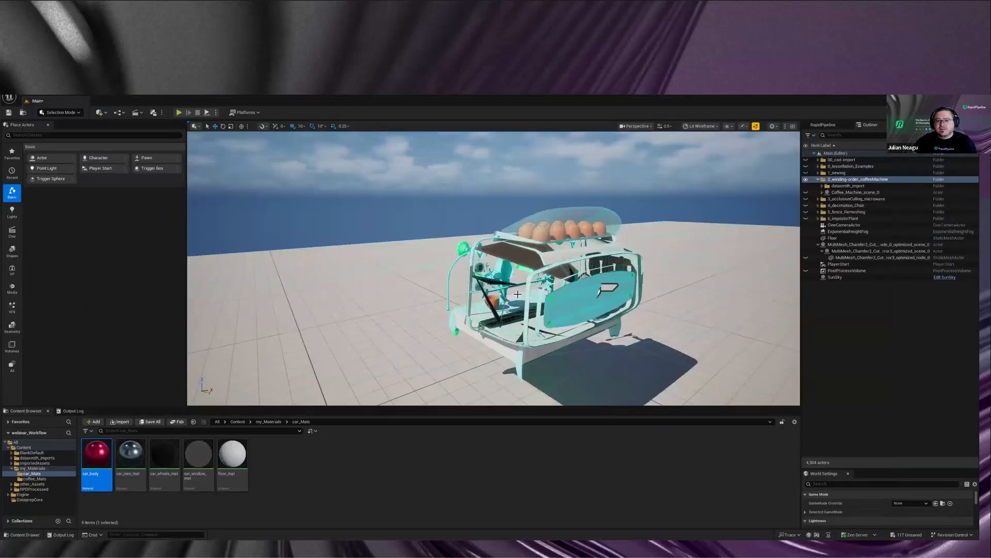
Step: Compare the datasmith_import coffee machine with Coffee_Machine_scene_0 by hiding the former, revealing the latter, and viewing it from the front
left_click_drag(517, 294, 571, 285, "alt")
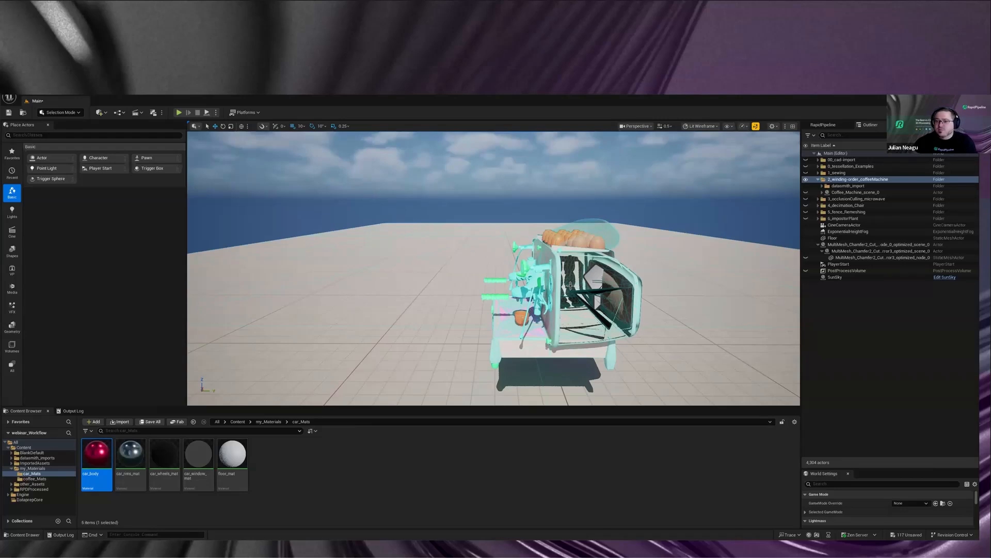
right_click_drag(571, 286, 596, 118)
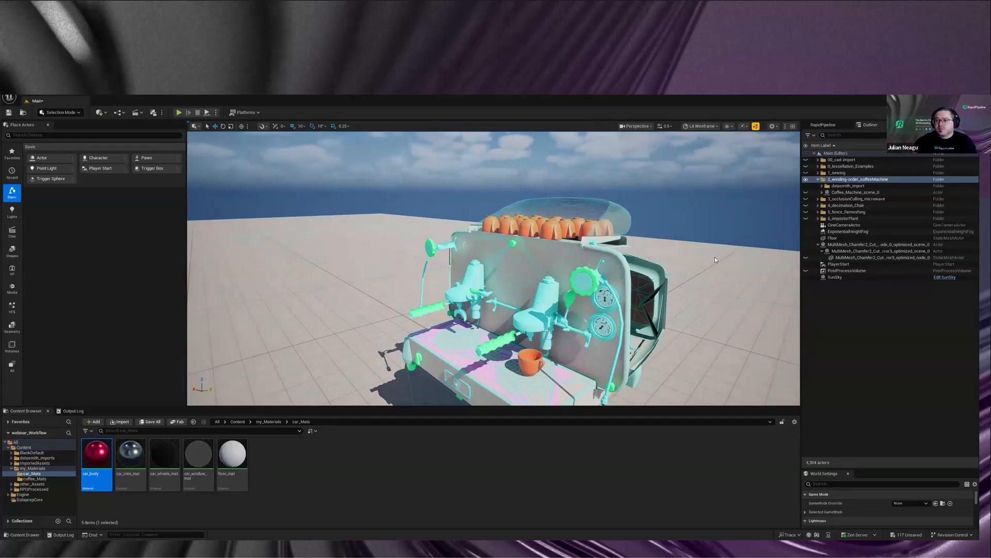
left_click(805, 193)
left_click(805, 192)
left_click_drag(601, 277, 596, 279, "alt")
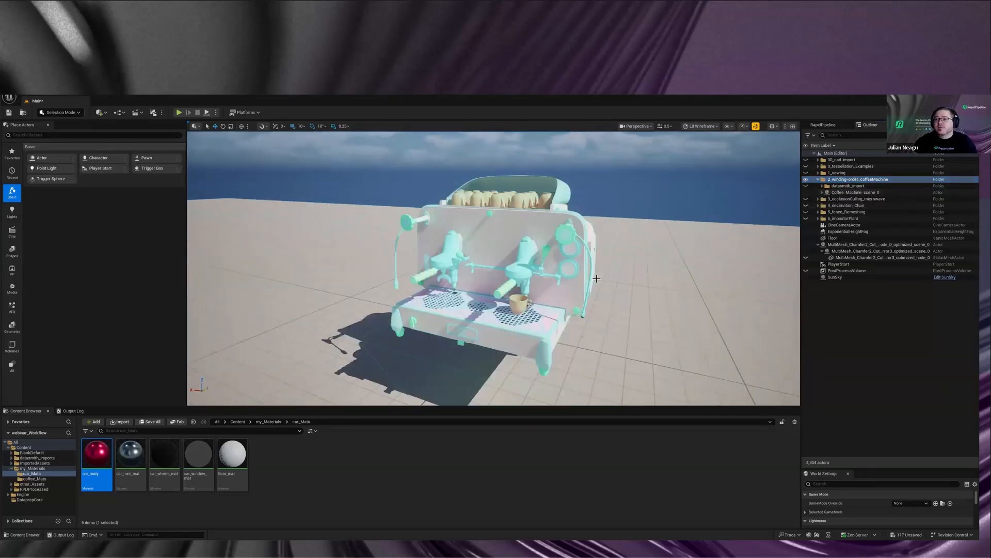
key("w")
key("d")
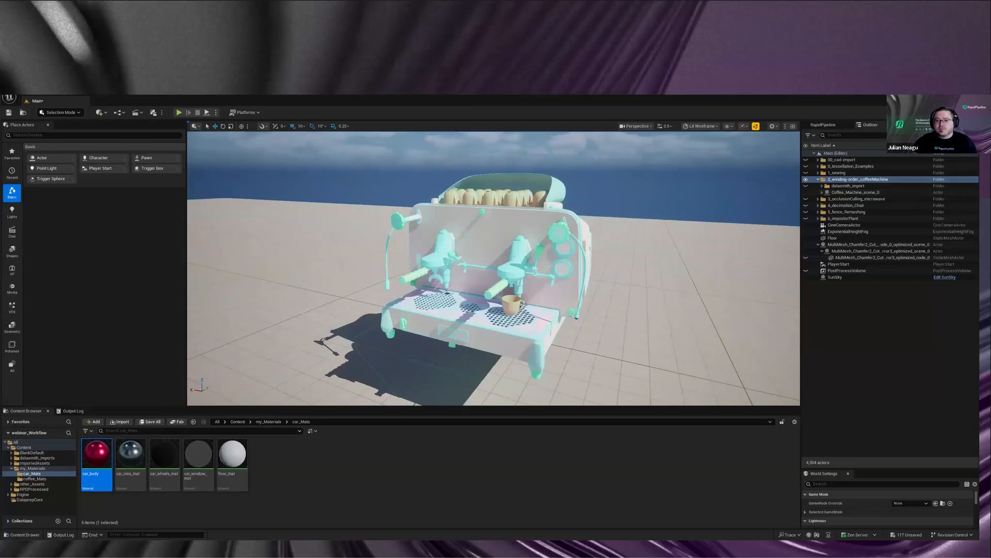
key("w")
key("d")
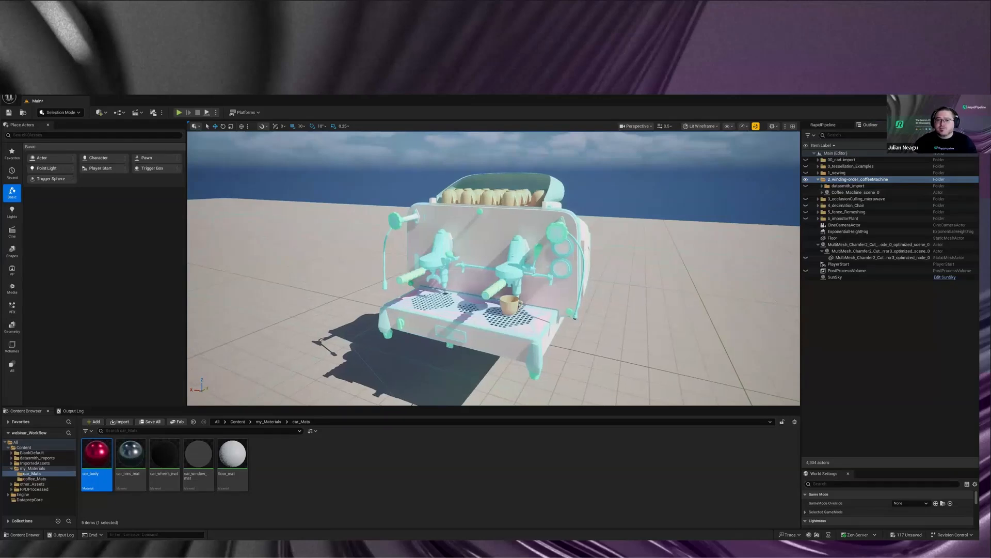
left_click_drag(596, 278, 562, 304, "alt")
Step: Apply car_rims_mat to the coffee machine's drip tray and base and car_body to its front panel, undoing the stray car_body assignment
left_click_drag(135, 452, 437, 339)
left_click_drag(131, 453, 455, 322)
left_click_drag(96, 453, 513, 276)
left_click_drag(96, 453, 502, 297)
key("ctrl+z")
right_click_drag(409, 303, 459, 271)
left_click_drag(166, 442, 504, 248)
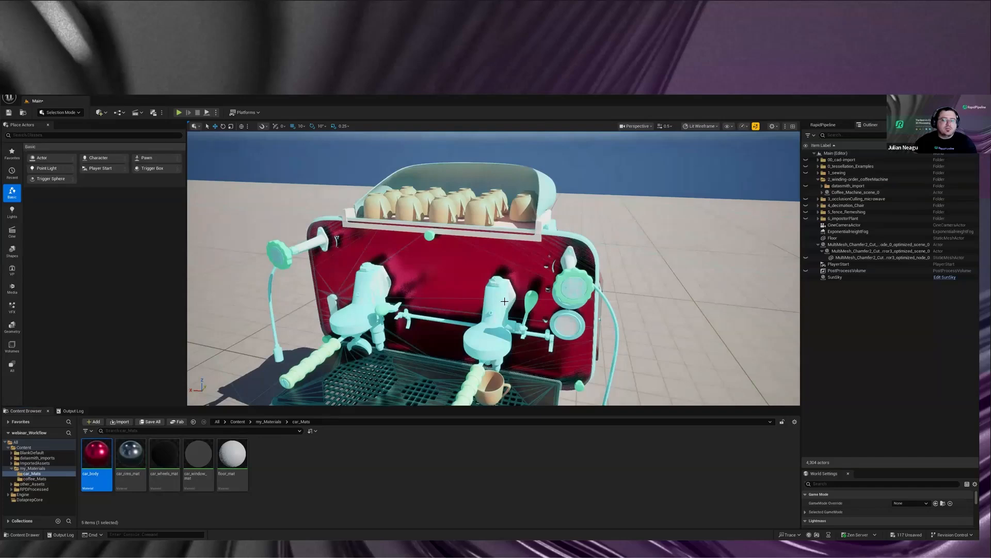
scroll(505, 301, "down", 5)
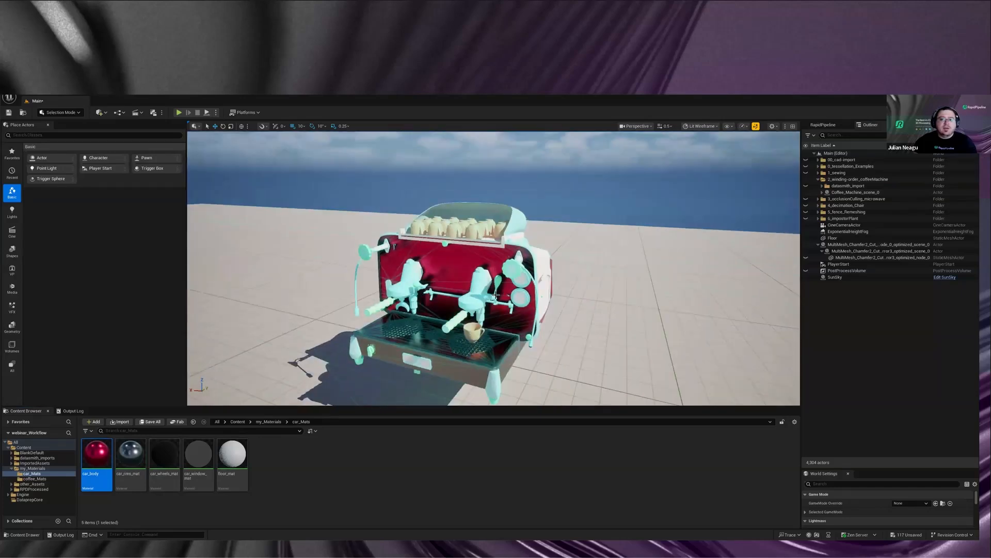
scroll(496, 294, "up", 1)
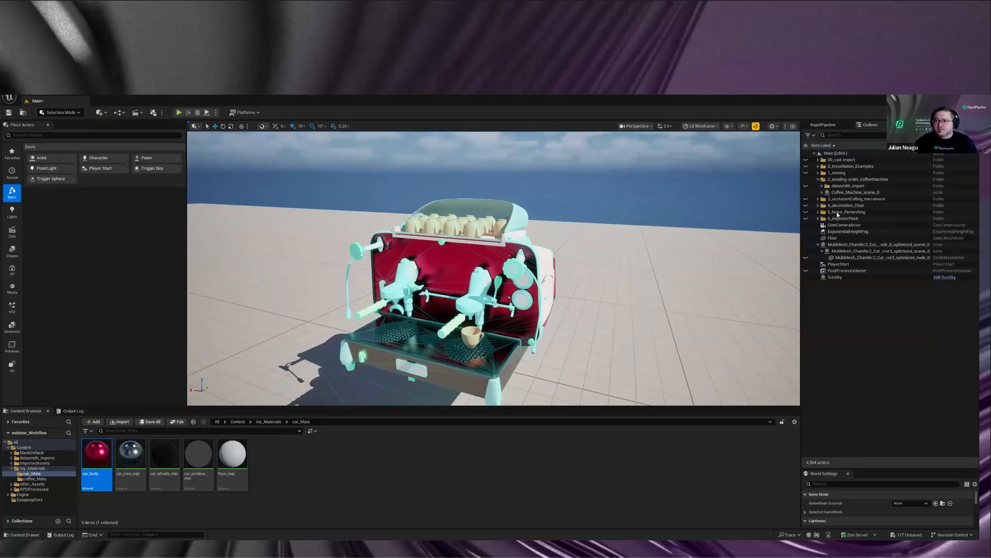
Step: Try a Normal Hard Angle Threshold of 30 in RapidPipeline's Cleanup Mesh, set it back to 60, and view the Normal Computation Method choices
left_click(825, 125)
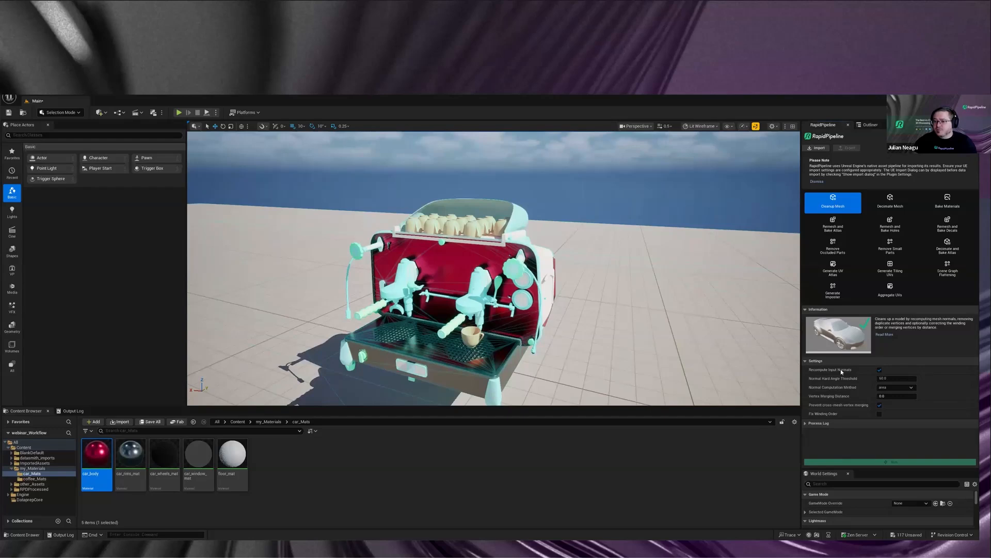
left_click(898, 378)
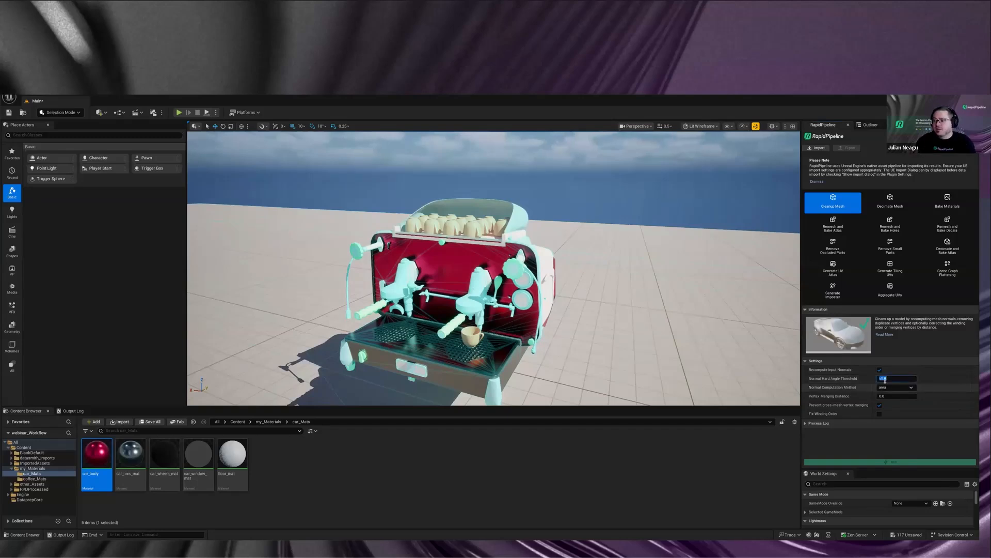
type("30")
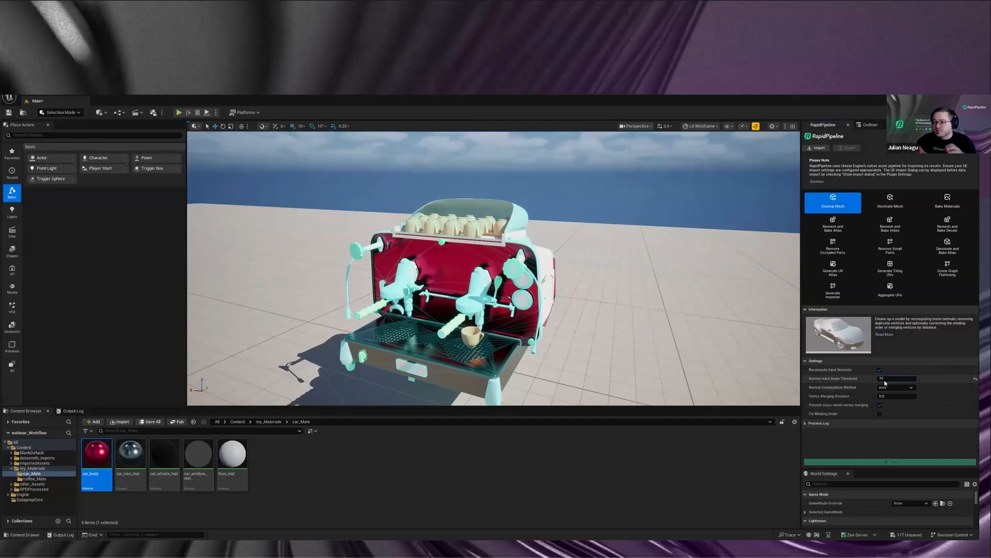
key("Return")
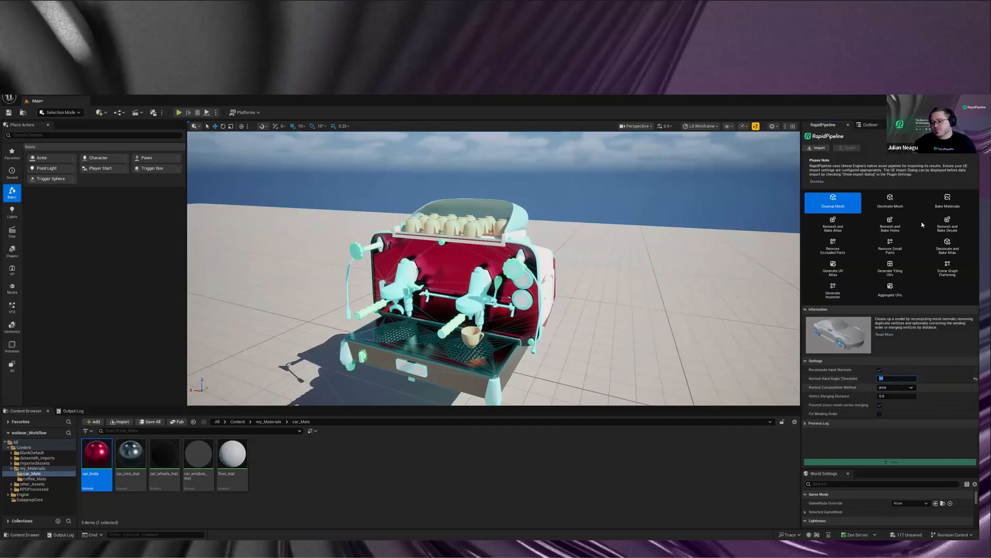
type("60")
key("Return")
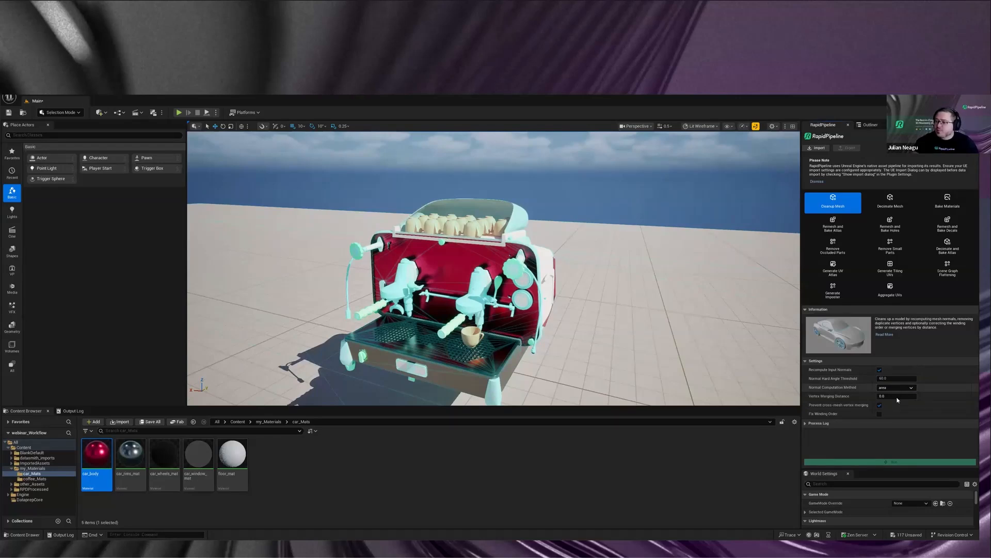
left_click(895, 387)
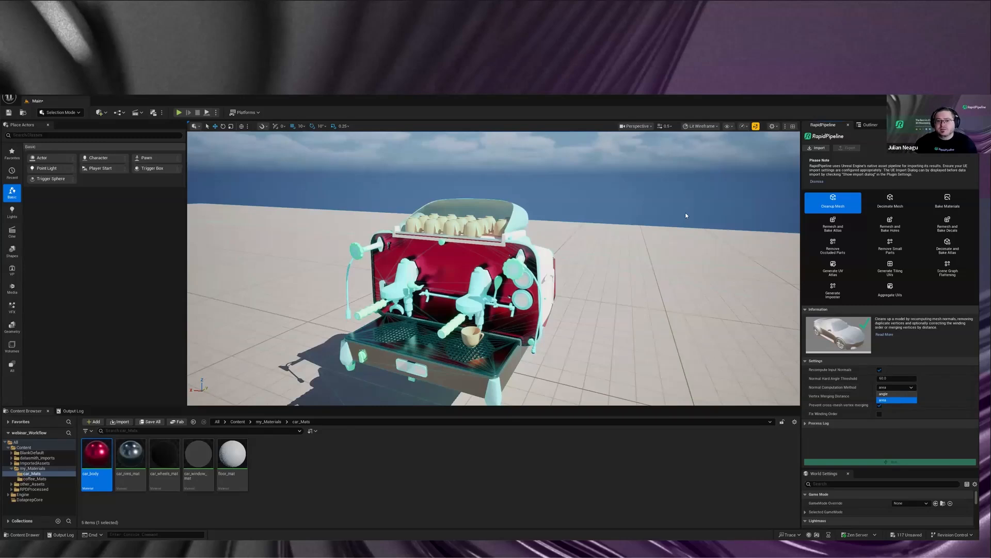
right_click_drag(615, 245, 570, 257)
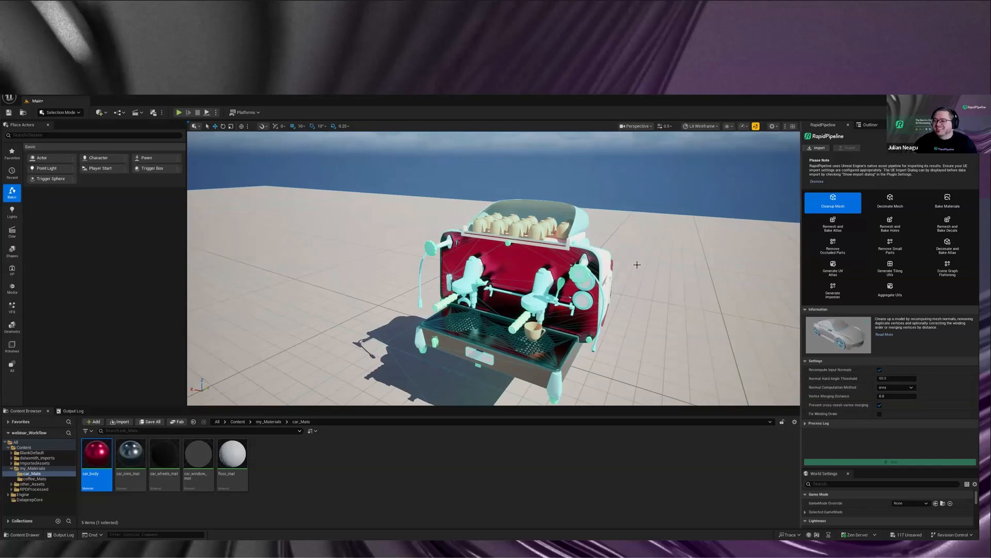
right_click_drag(637, 265, 636, 267)
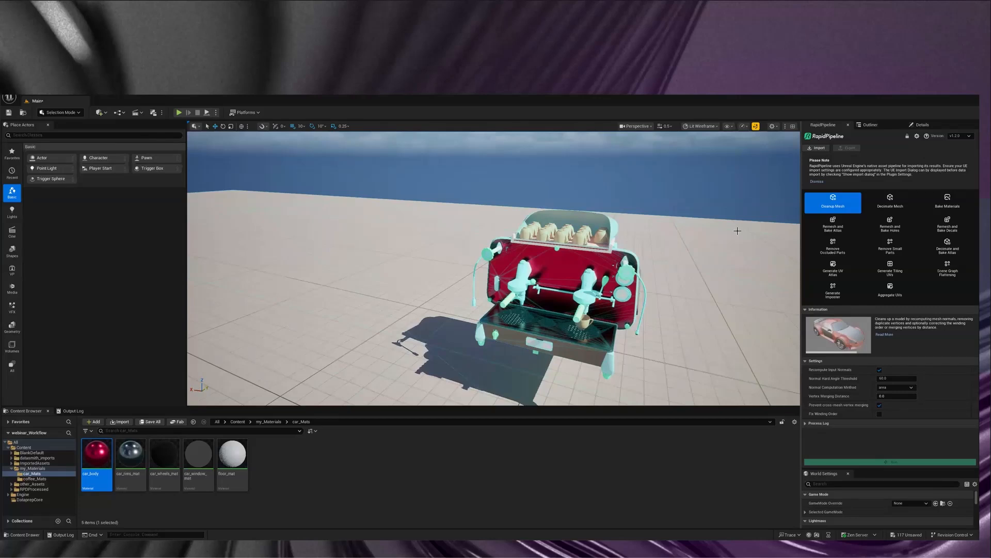
scroll(792, 206, "down", 5)
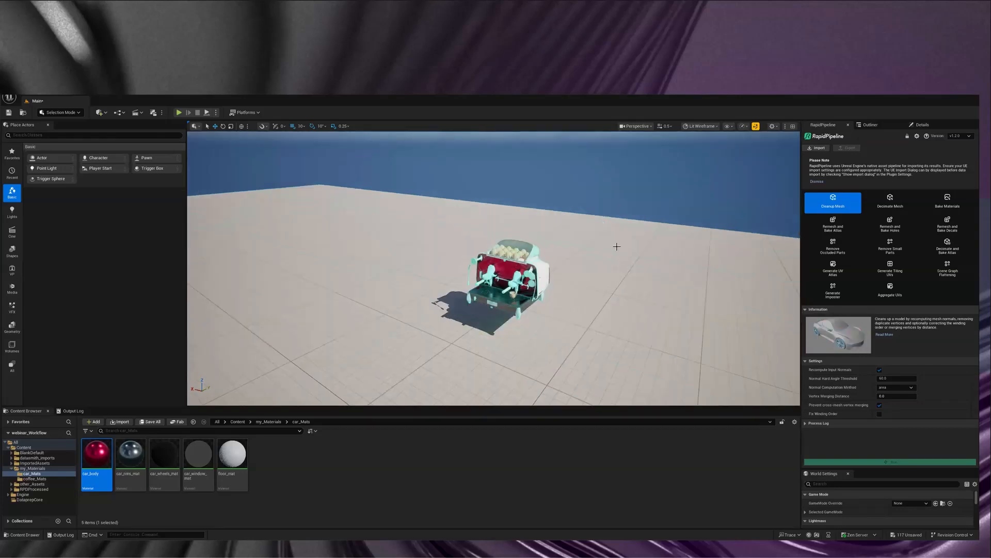
scroll(616, 246, "up", 4)
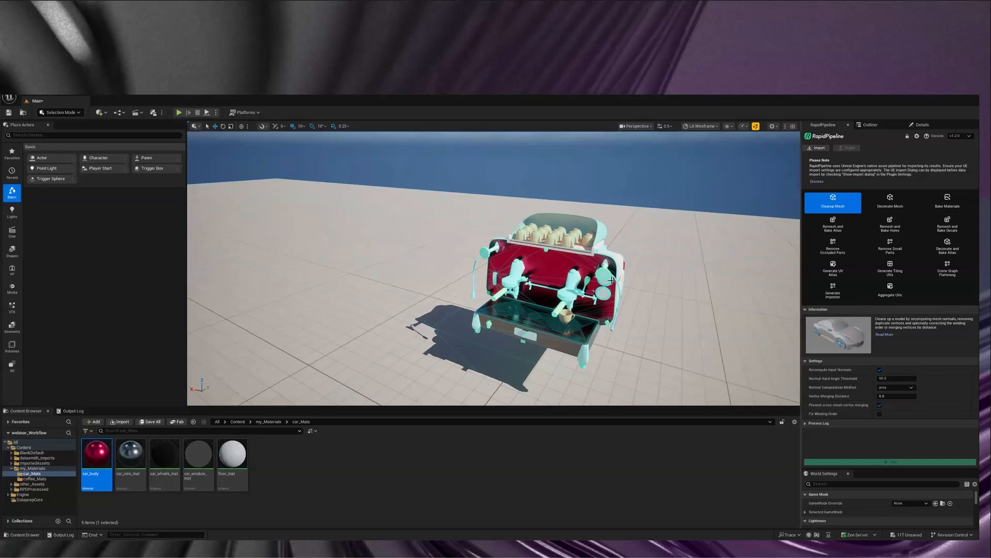
right_click_drag(628, 250, 629, 250)
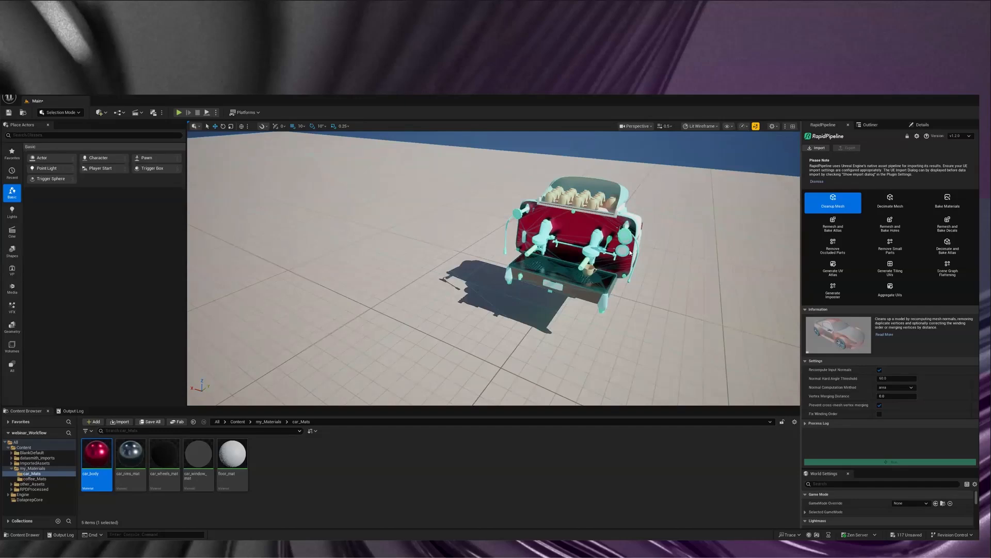
right_click_drag(629, 251, 629, 248)
scroll(629, 249, "down", 1)
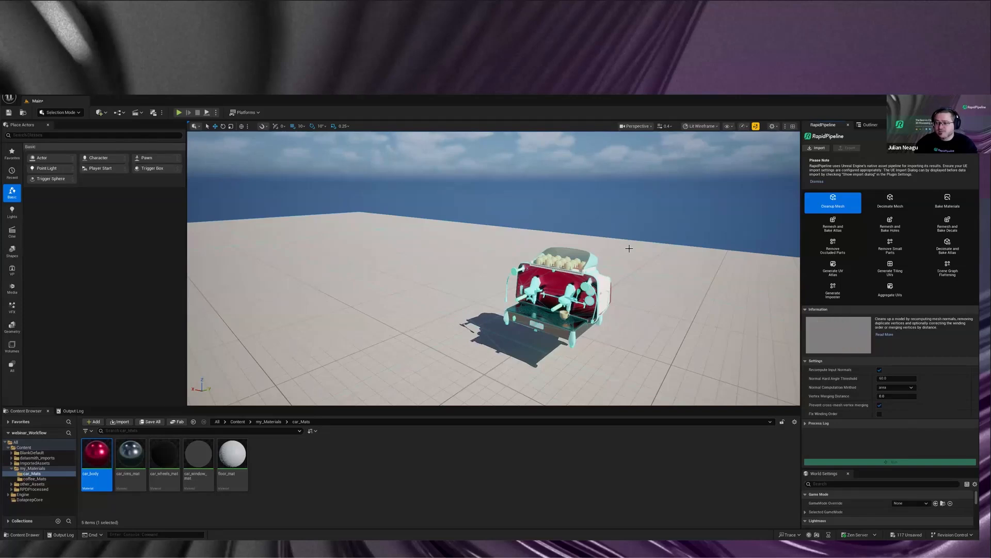
Step: Display the settings for Remesh and Bake Holes, followed by those for Decimate Mesh
left_click(890, 225)
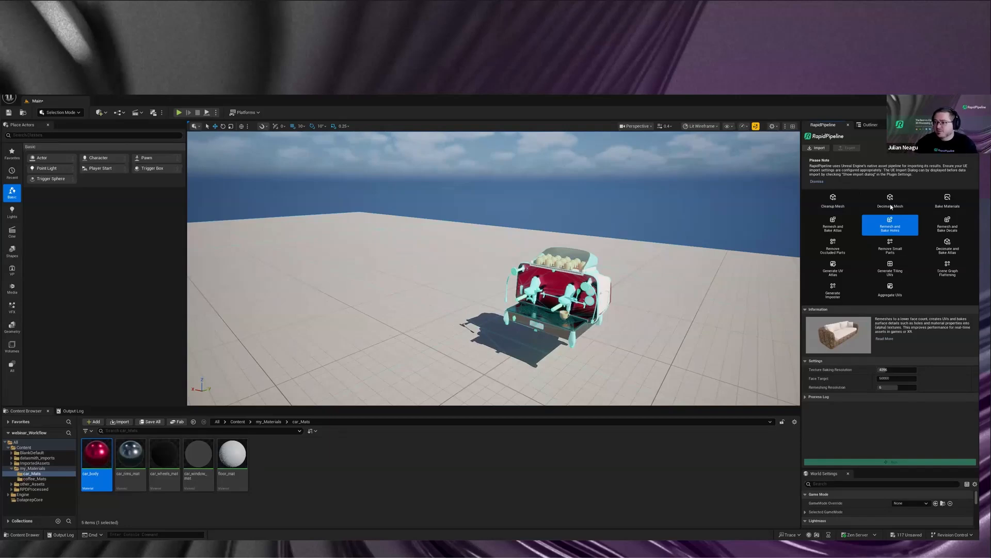
left_click(891, 207)
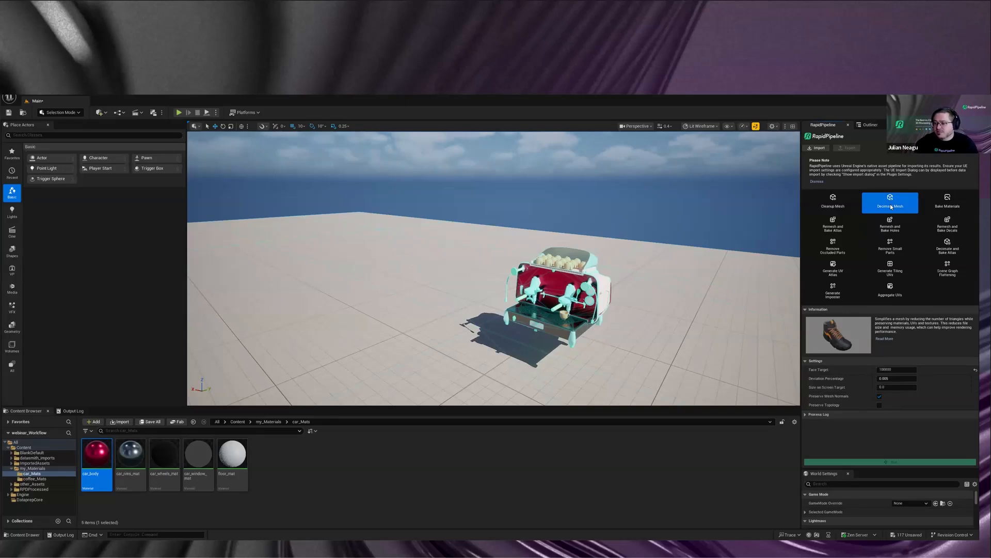
right_click_drag(592, 284, 598, 288)
key("w")
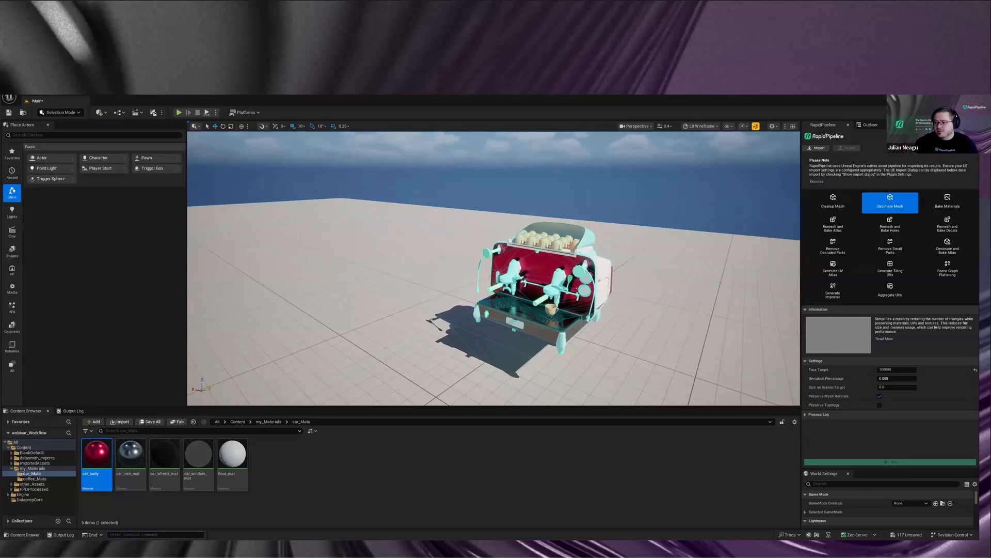
right_click_drag(573, 322, 573, 329)
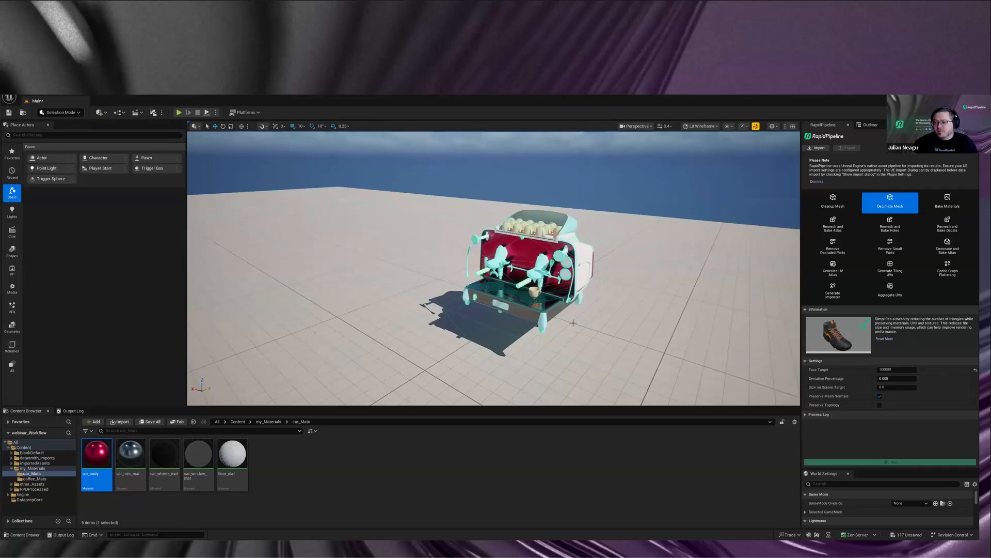
right_click_drag(564, 275, 563, 270)
key("w")
scroll(564, 275, "down", 1)
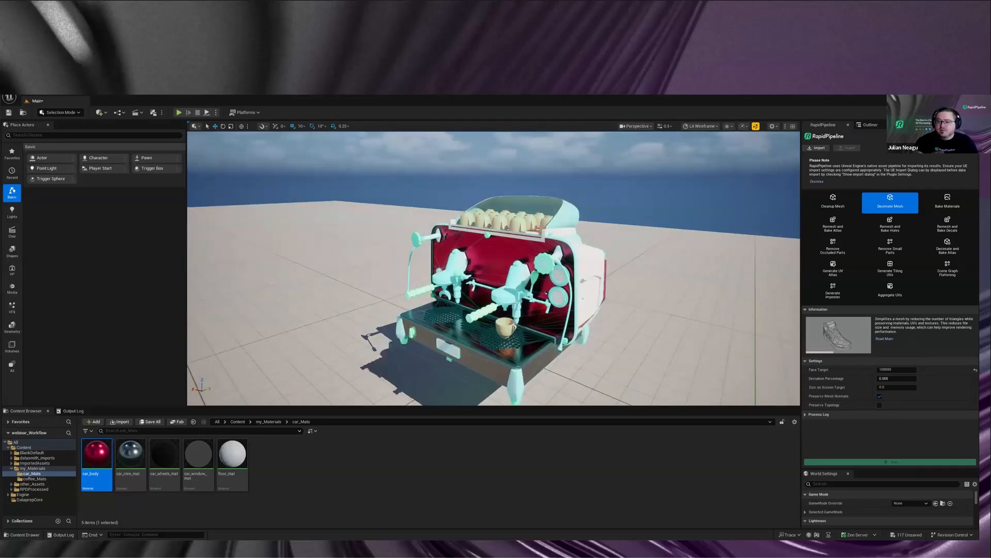
key("a")
mouse_move(494, 251)
right_mouse_down()
mouse_move(514, 258)
mouse_move(502, 250)
right_mouse_up()
key("a")
key("s")
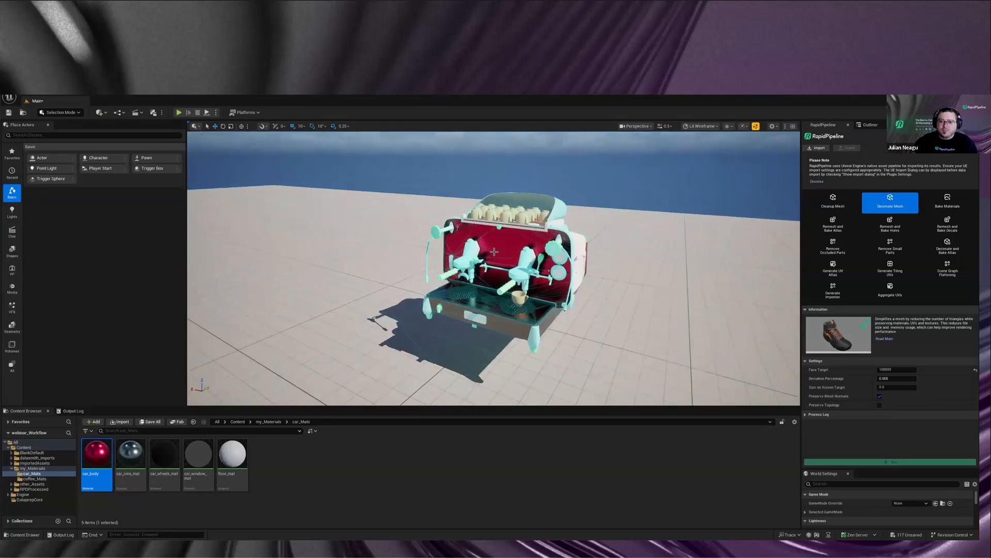
scroll(494, 252, "down", 2)
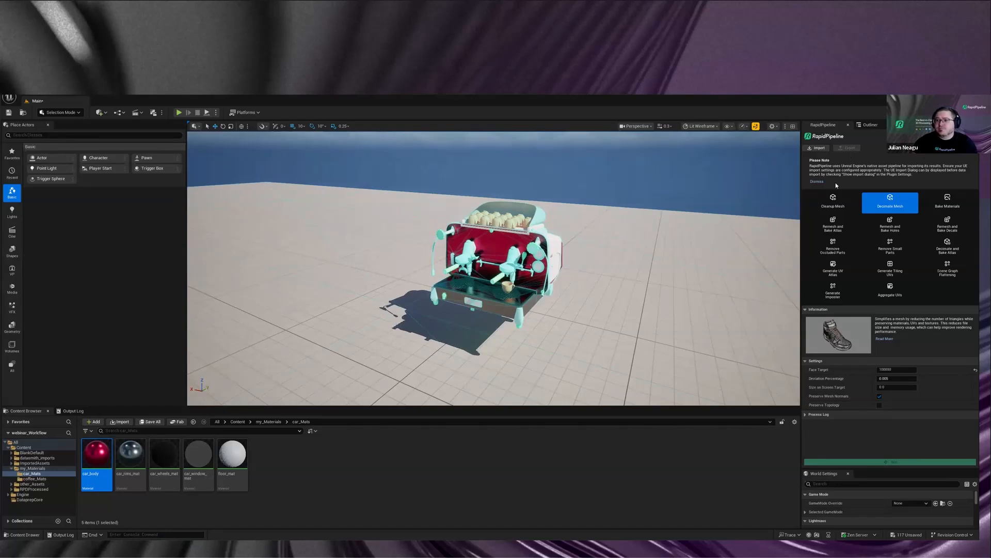
Step: Hide the coffee machine folder, reveal and select microwave-cad-source_scene_0 in 3_occlusionCulling_microwave, collapse its culled folders, and frame the microwave
left_click(869, 125)
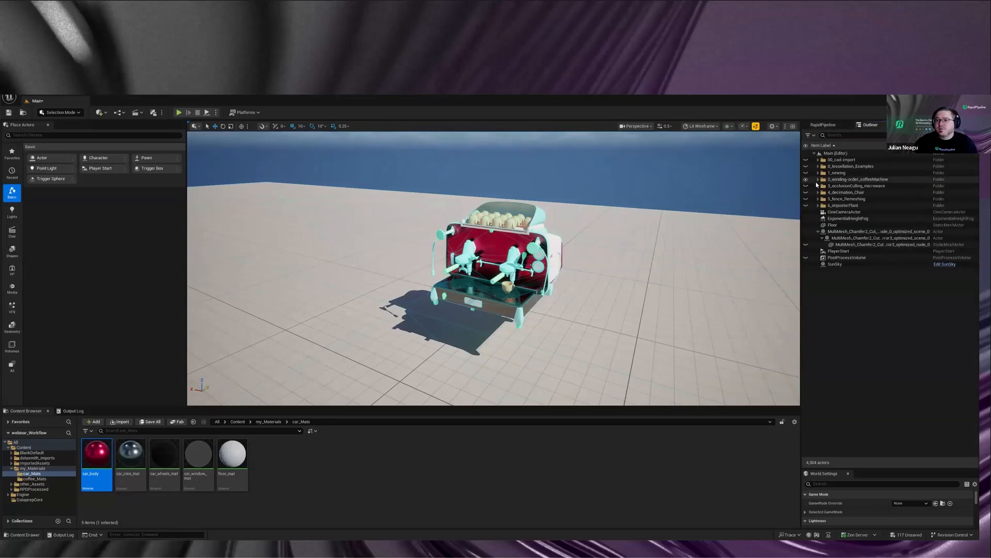
left_click(806, 187)
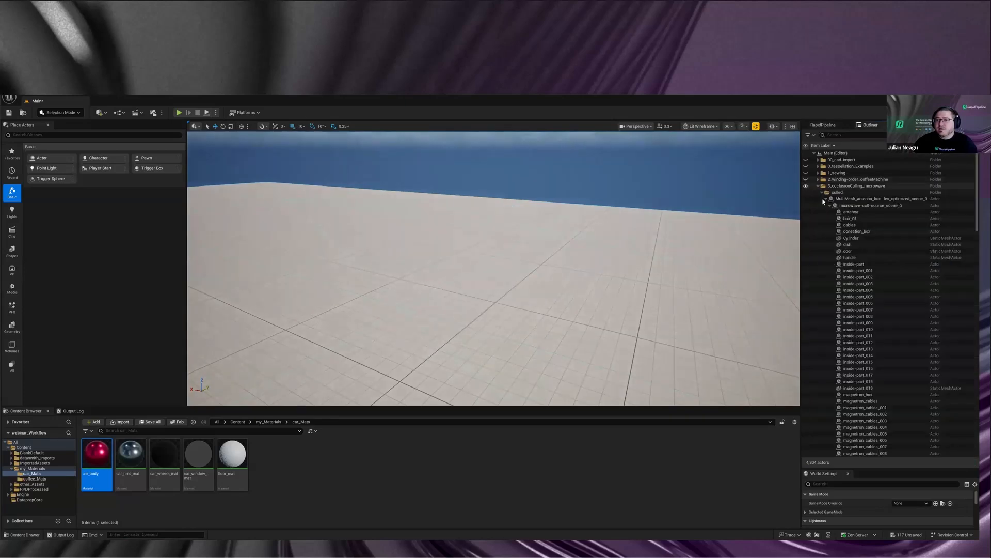
left_click(822, 193)
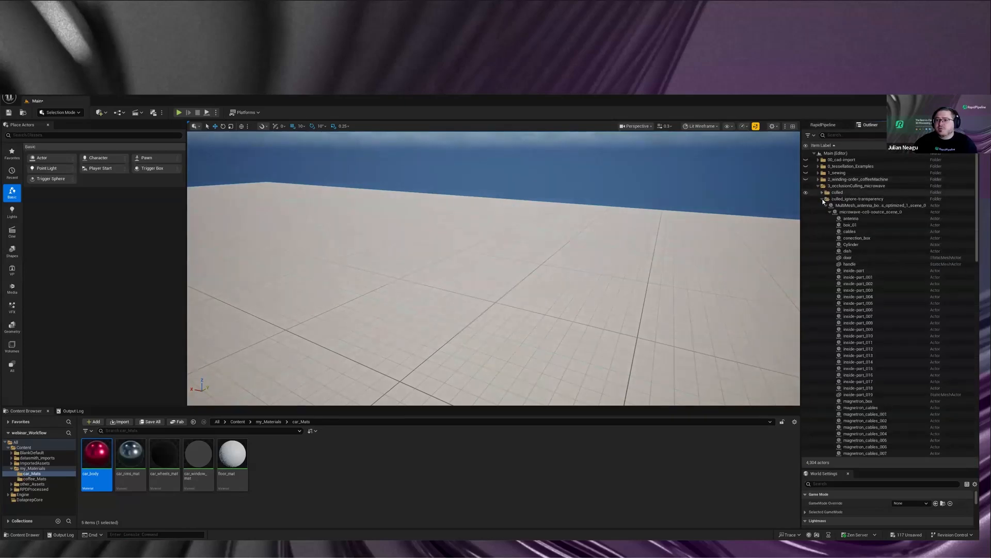
left_click(822, 199)
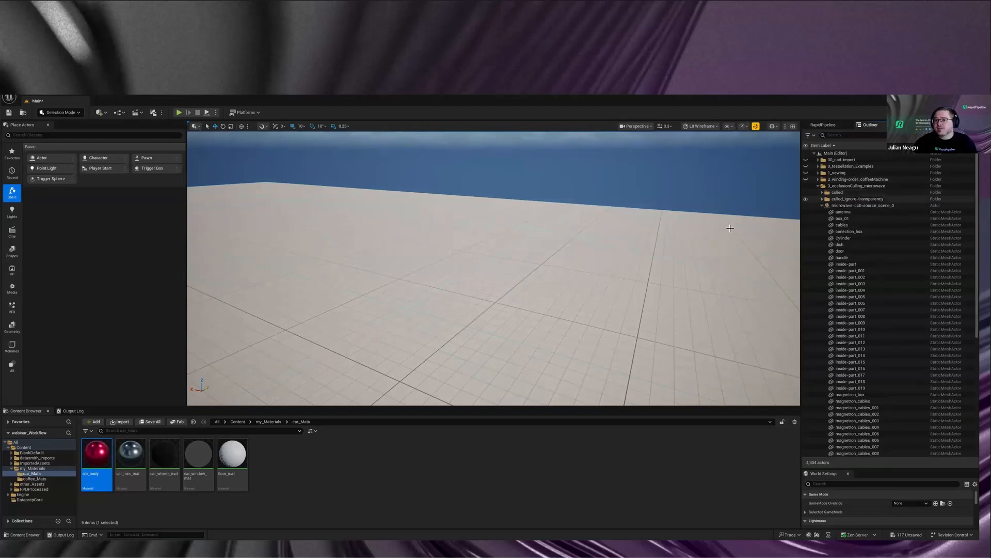
key("f")
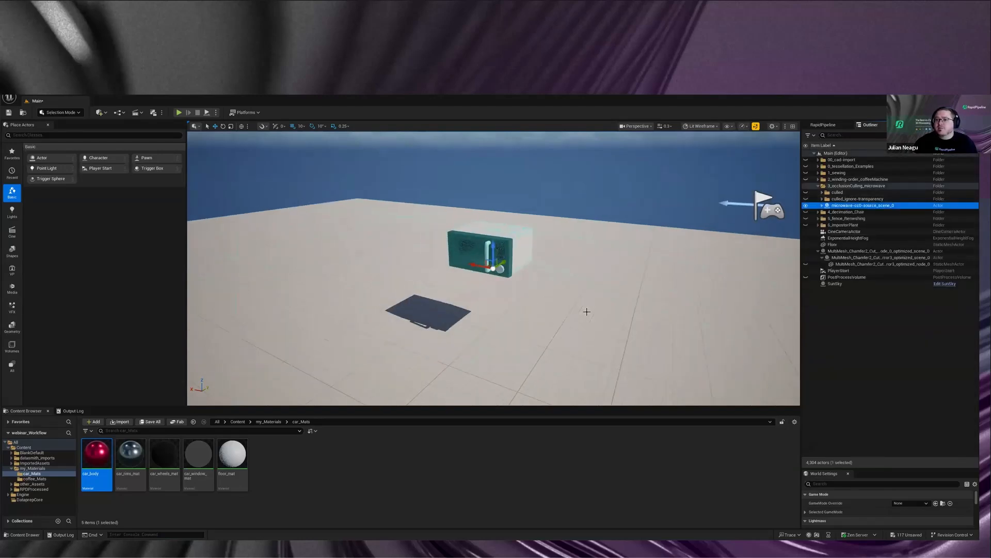
key("f")
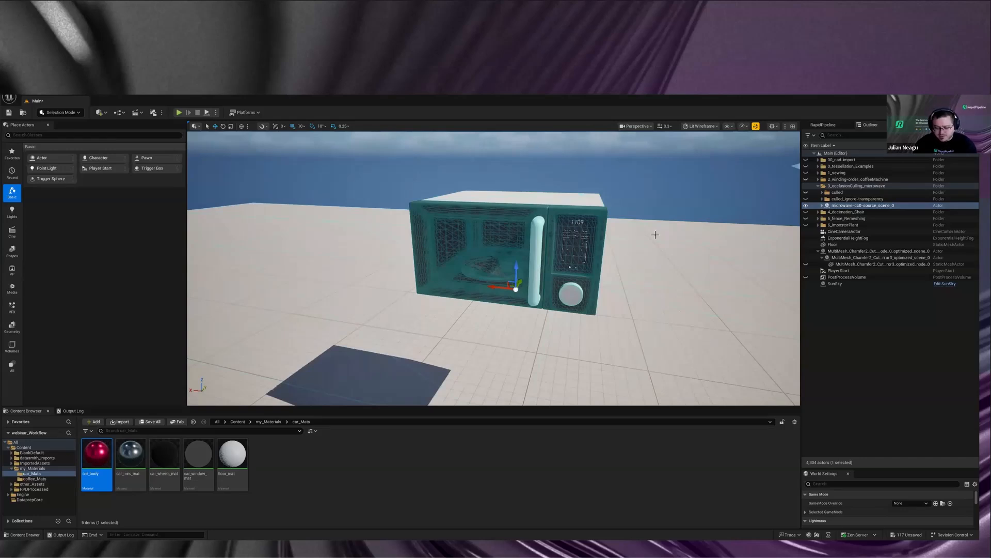
Step: Clear the microwave selection and switch the viewport from Lit Wireframe to Lit, keeping the microwave framed
right_click_drag(655, 234, 672, 220)
left_click(747, 151)
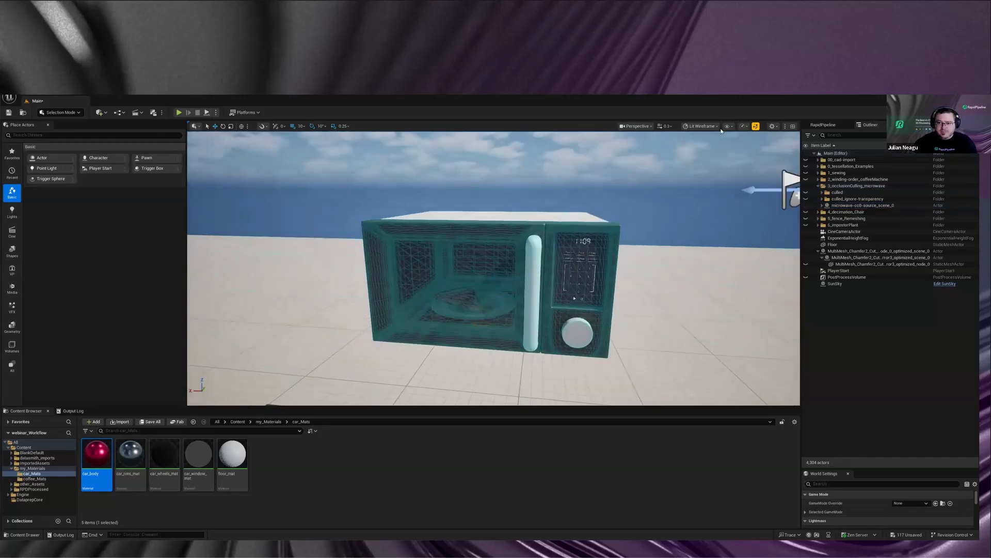
left_click(702, 126)
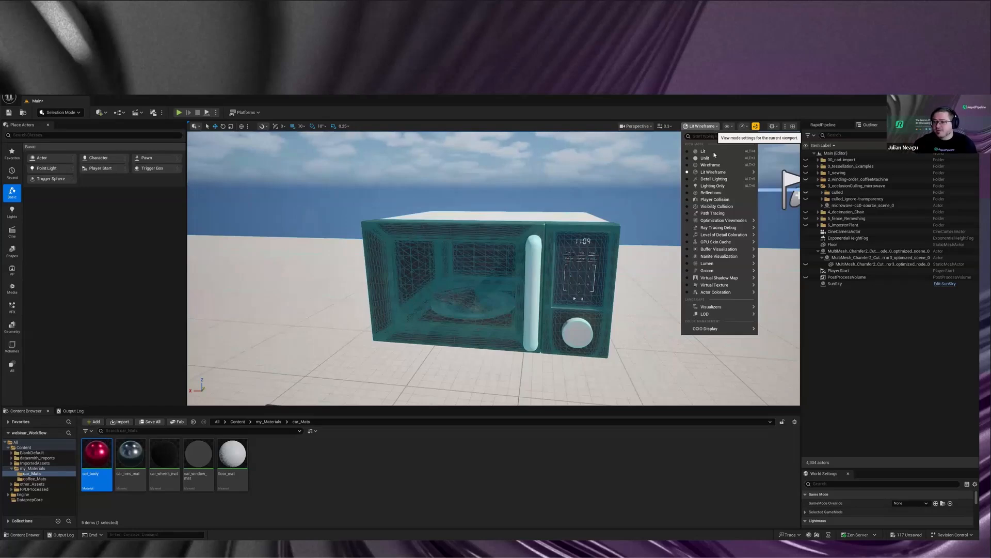
left_click(714, 152)
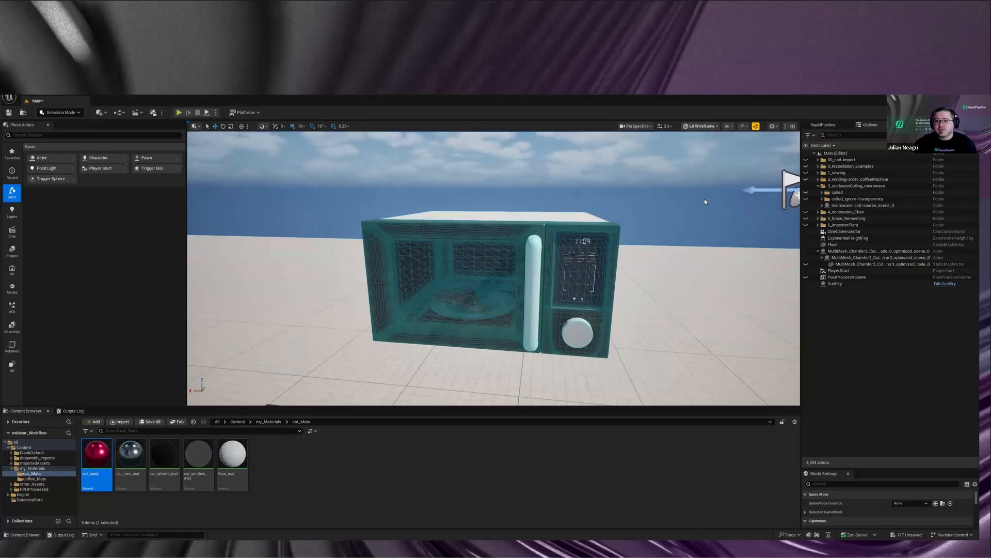
left_click_drag(601, 263, 566, 268)
left_click(567, 269)
key("f")
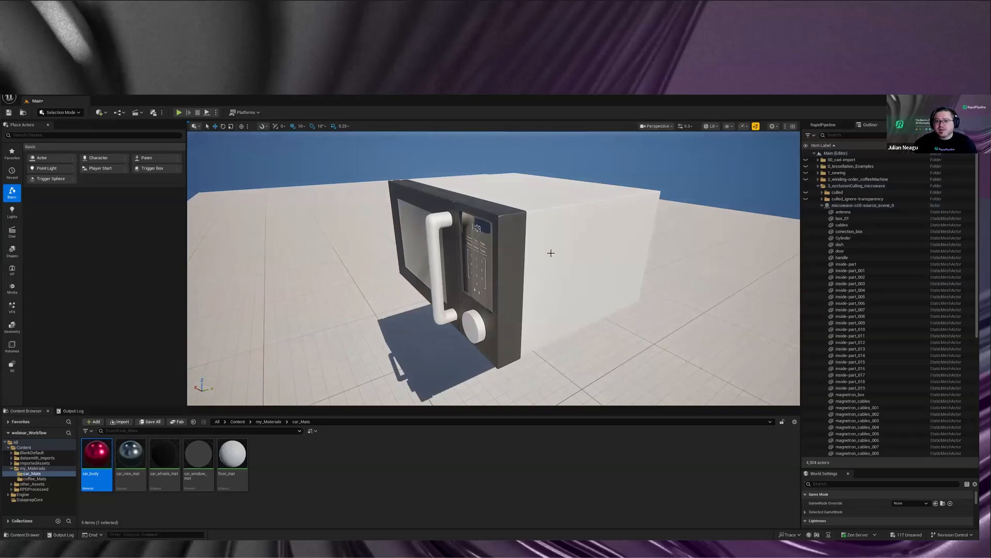
Step: Slide the microwave's main-box casing away from the front to inspect the internal components, and undo the move
left_click_drag(551, 253, 531, 255, "alt")
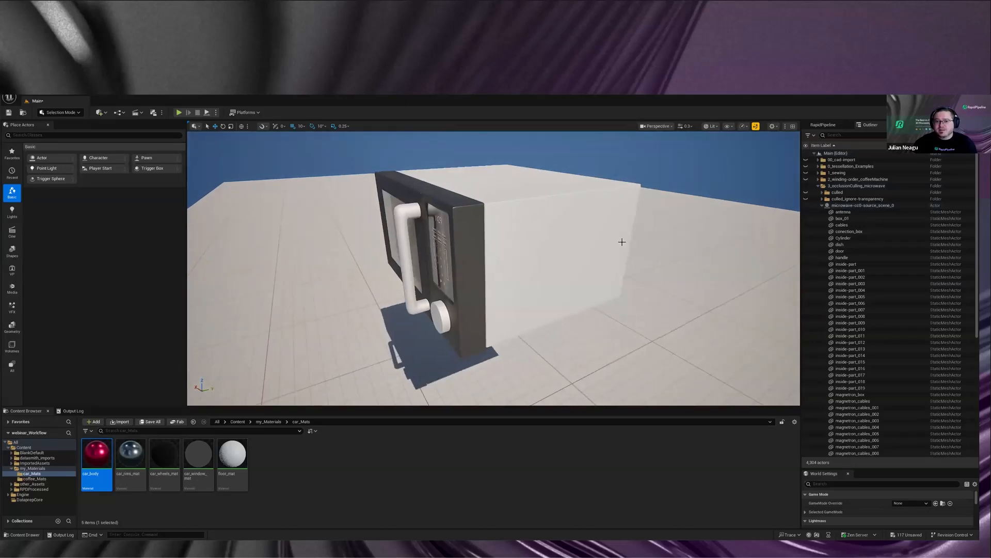
left_click(622, 241)
left_click_drag(622, 241, 573, 258, "alt")
left_click_drag(514, 200, 638, 192)
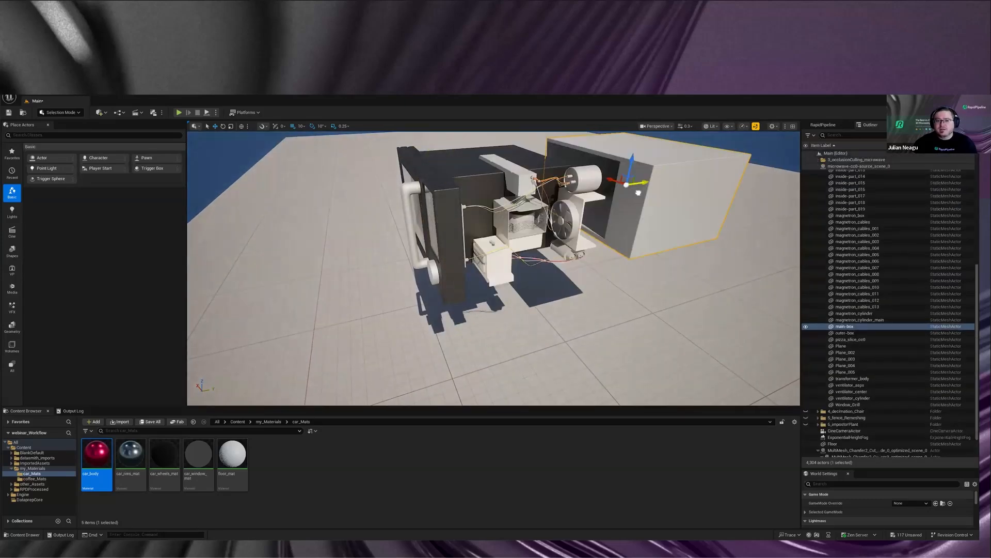
scroll(610, 219, "up", 5)
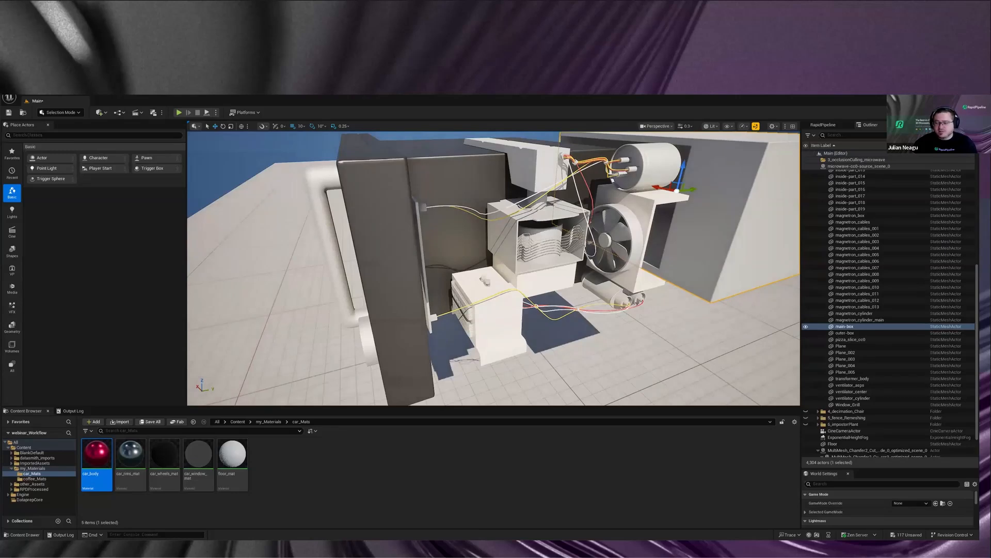
mouse_move(590, 273)
left_mouse_down("alt")
mouse_move(692, 268)
mouse_move(591, 273)
left_mouse_up("alt")
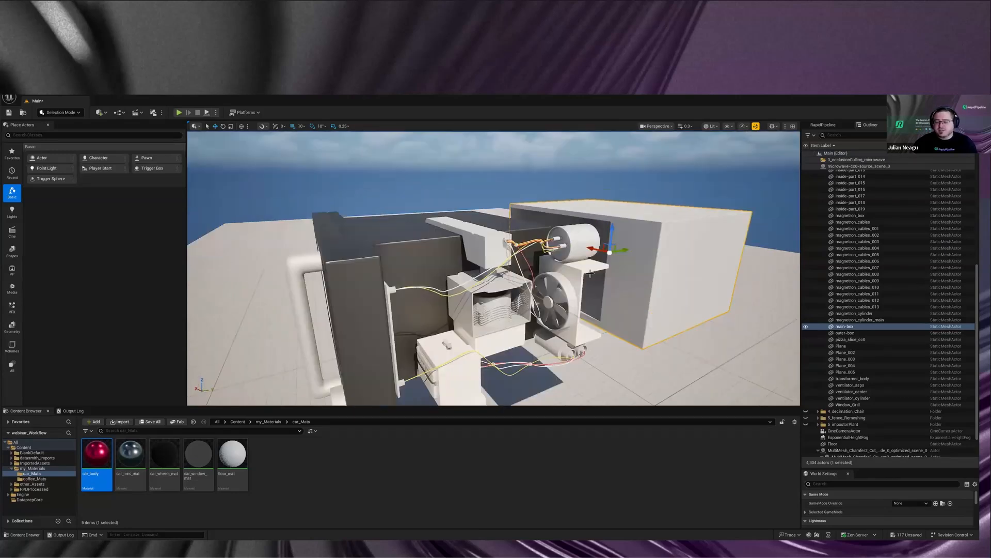
left_click_drag(590, 273, 592, 277, "alt")
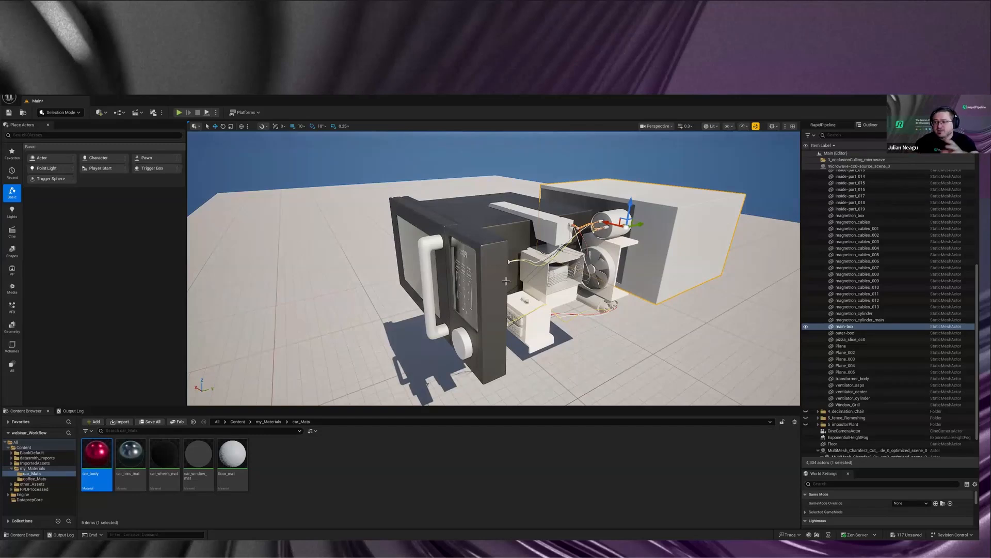
key("ctrl+z")
key("f")
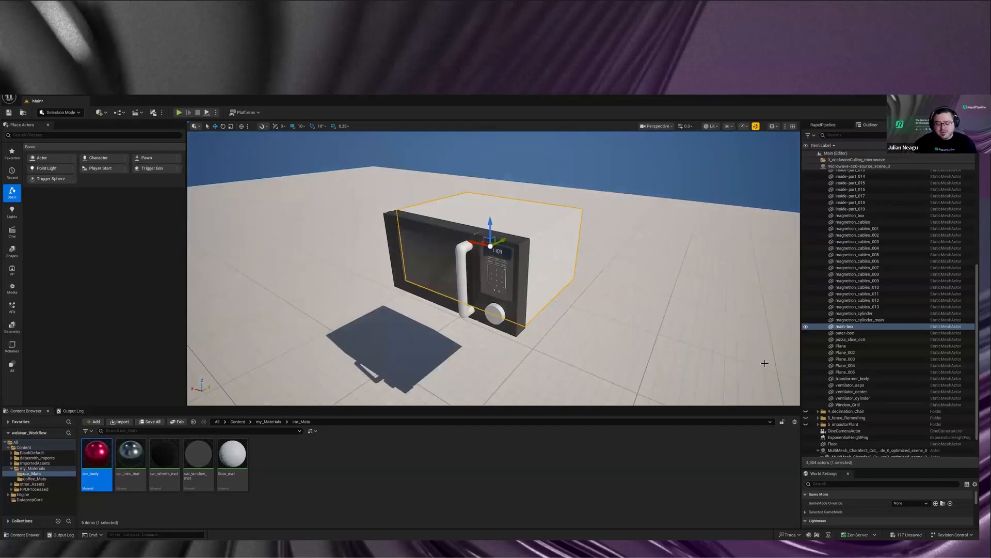
Step: Run RapidPipeline's Remove Occluded Parts on all parts of microwave-cc0-source_scene_0 with default culling quality, Visibility Per Part enabled and a 0.1 threshold
scroll(857, 391, "up", 10)
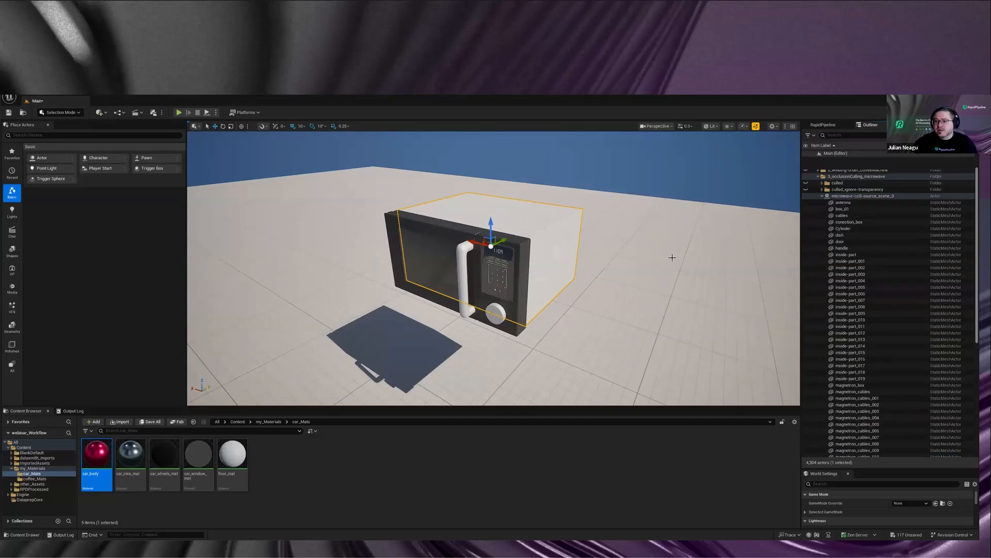
left_click(854, 206)
scroll(885, 388, "down", 6)
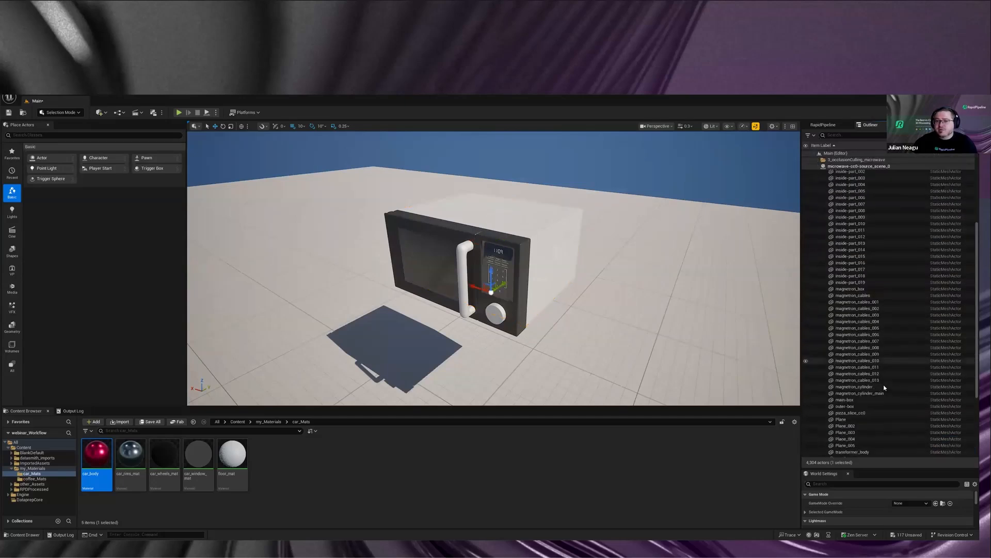
left_click(848, 373, "shift")
left_click(823, 125)
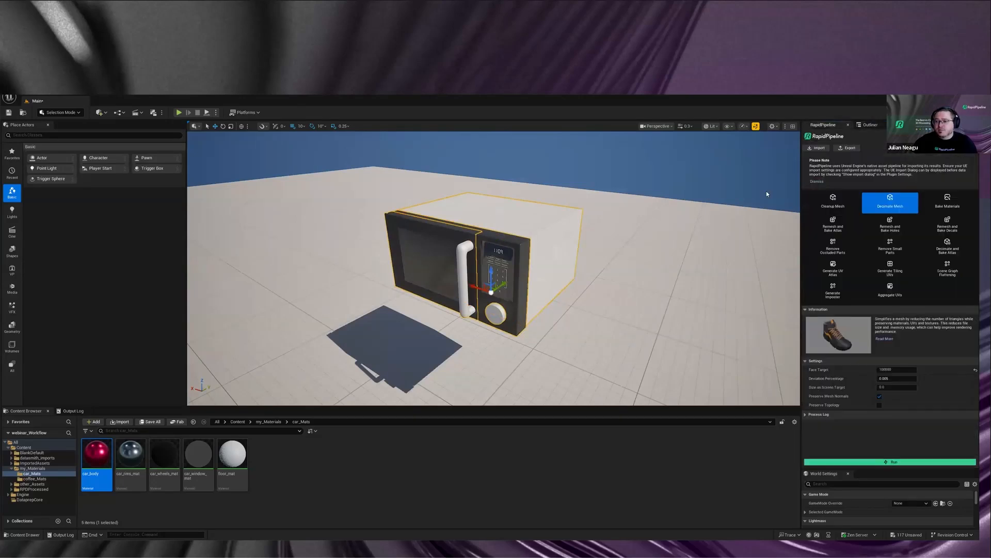
key("f")
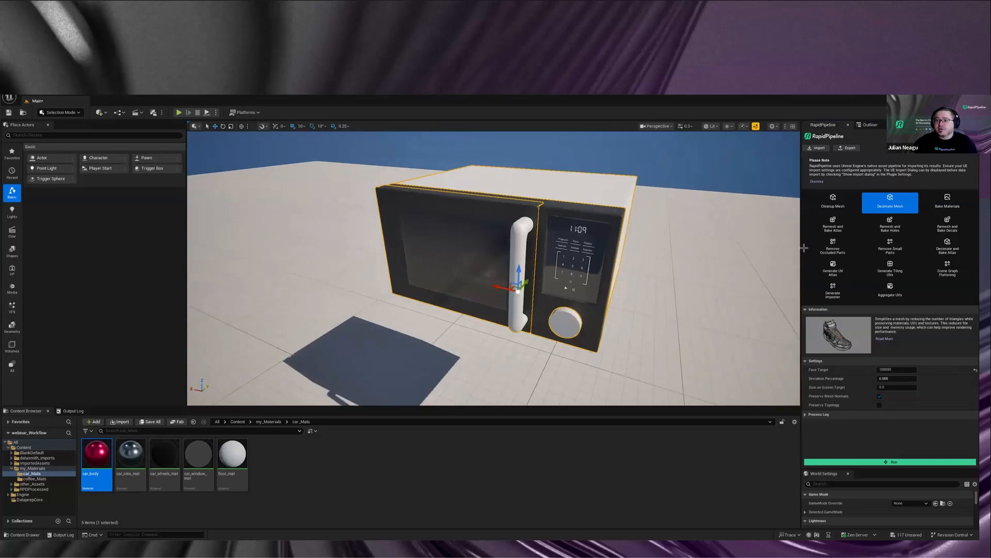
left_click(832, 250)
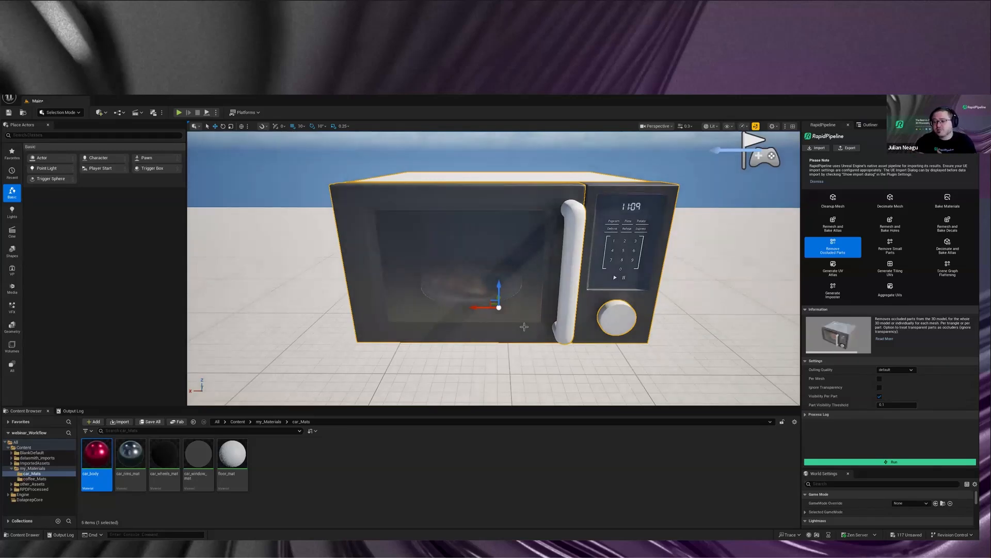
left_click_drag(522, 270, 528, 276, "alt")
left_click_drag(469, 307, 426, 316, "alt")
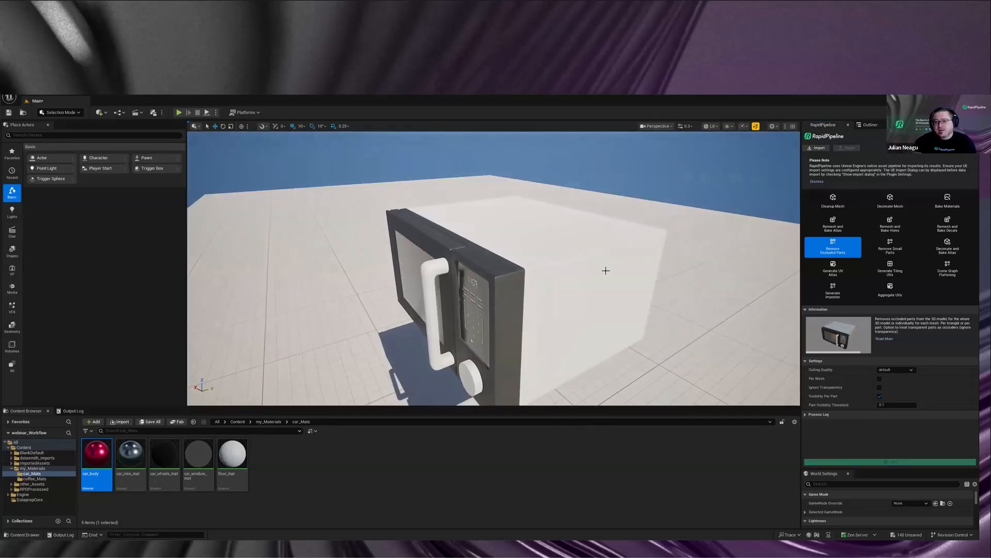
Step: Slide the culled microwave's outer casing away to inspect its interior, restore its position, and clear the selection
left_click(602, 270)
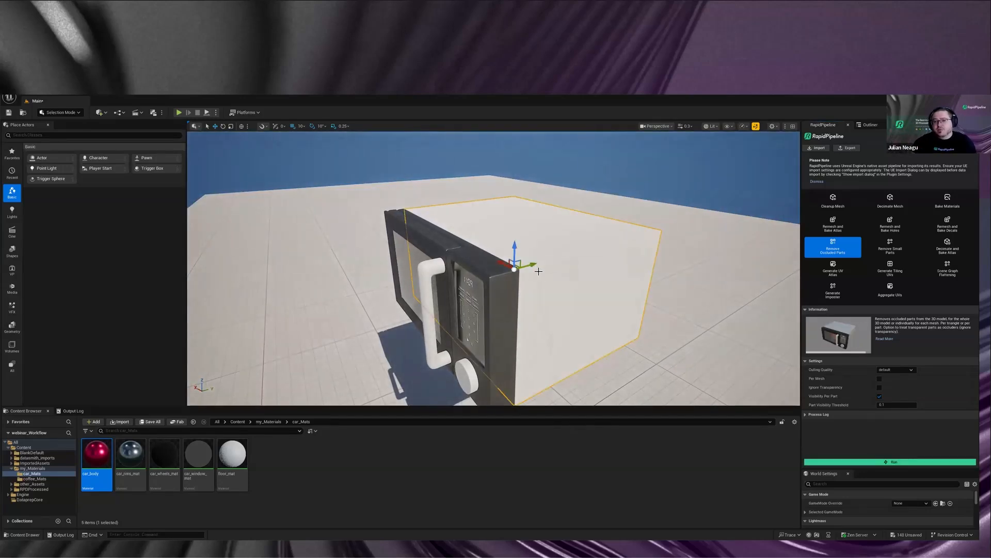
left_click_drag(530, 264, 703, 220)
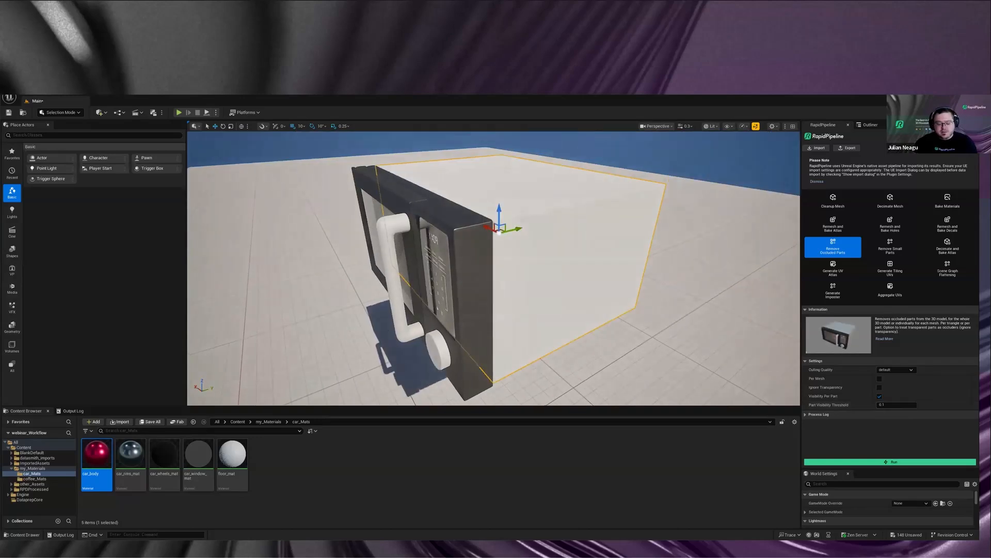
right_click_drag(541, 292, 541, 291)
key("Escape")
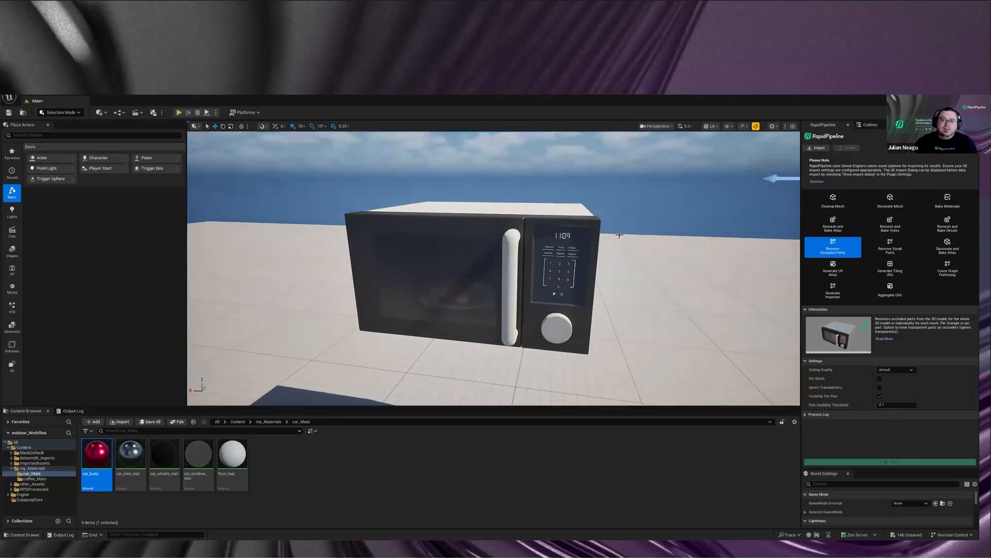
Step: Examine the culled microwave's see-through door and interior from several angles alongside the Ignore Transparency option of Remove Occluded Parts
right_click_drag(619, 234, 619, 234)
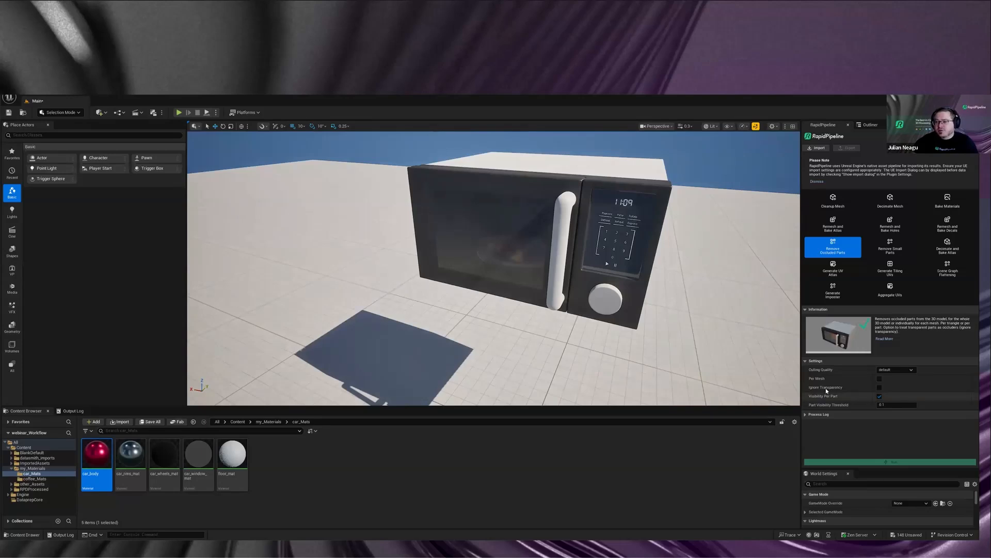
left_click(880, 387)
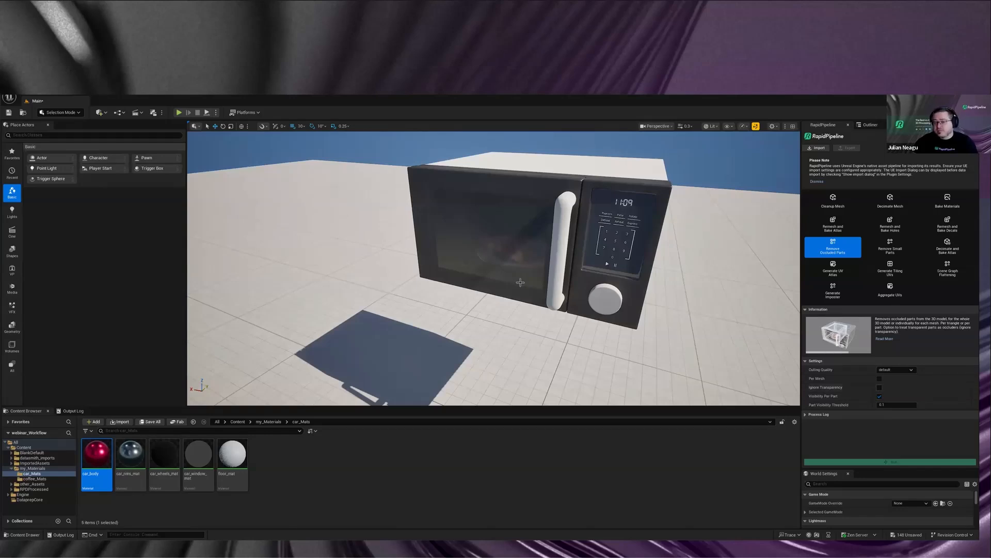
right_click_drag(520, 282, 562, 272)
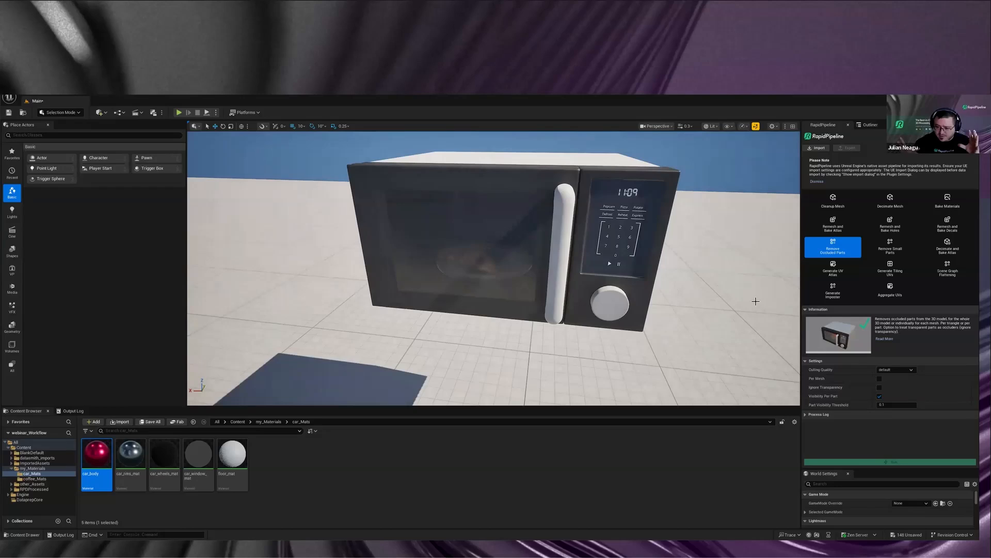
left_click(516, 248)
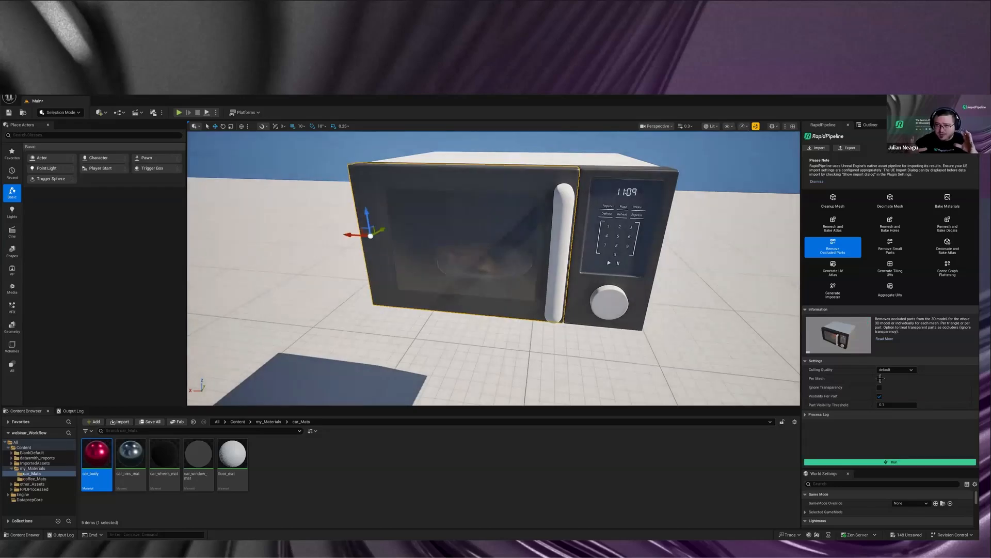
right_click_drag(880, 379, 880, 379)
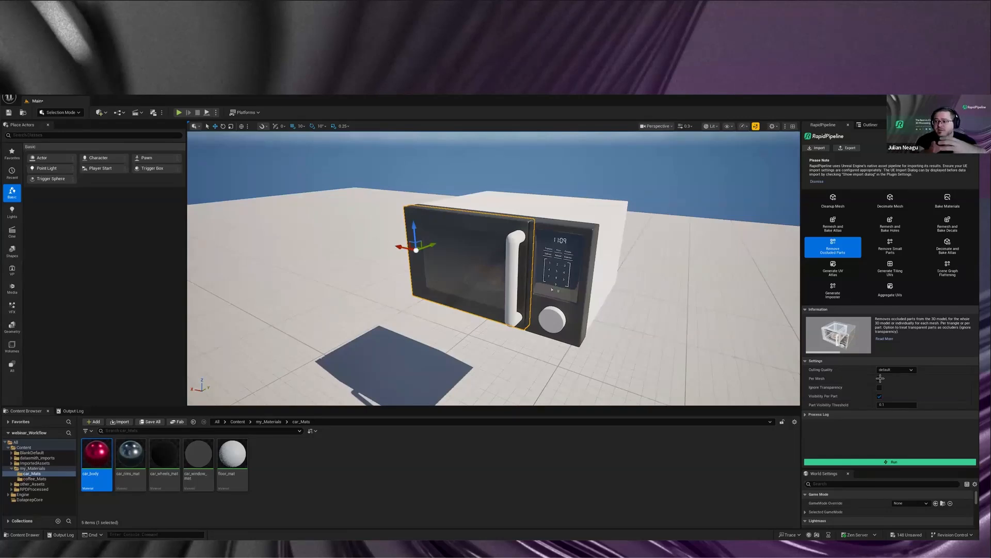
right_click_drag(881, 378, 880, 378)
key("Escape")
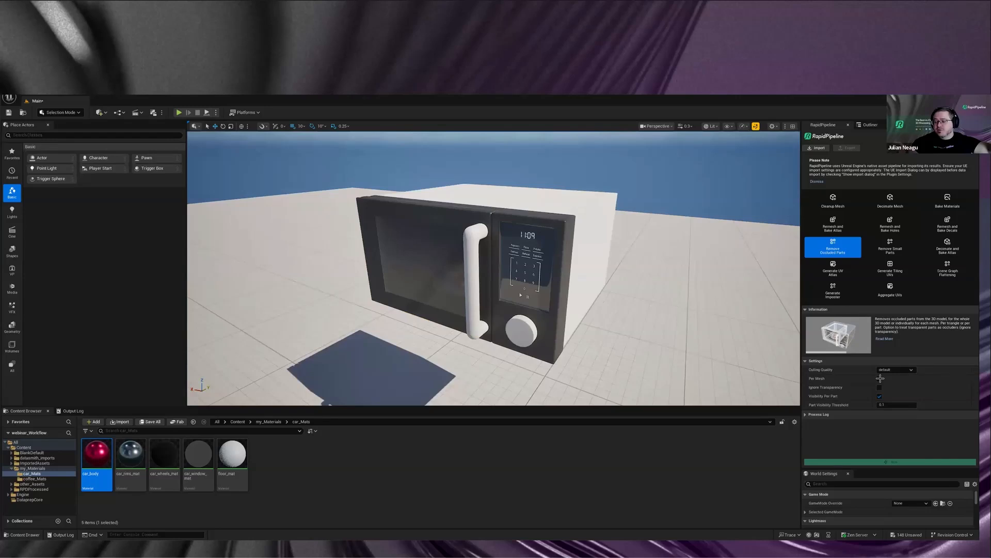
right_click_drag(880, 378, 880, 378)
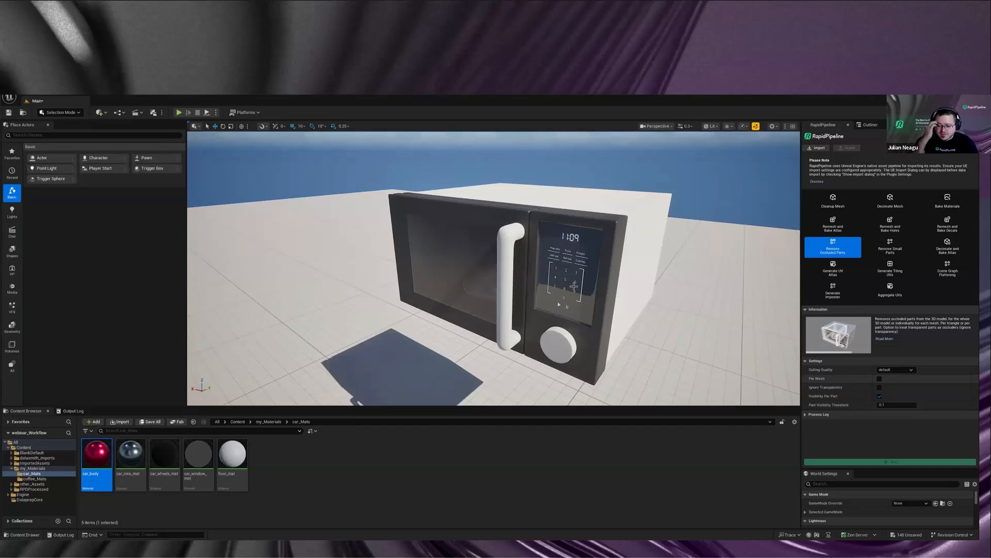
scroll(574, 285, "down", 3)
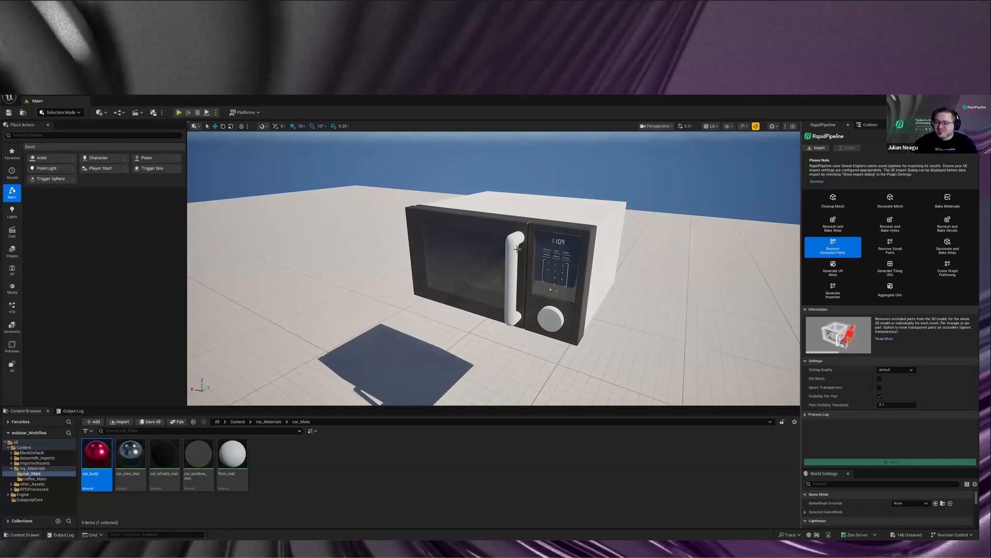
right_click_drag(518, 249, 517, 249)
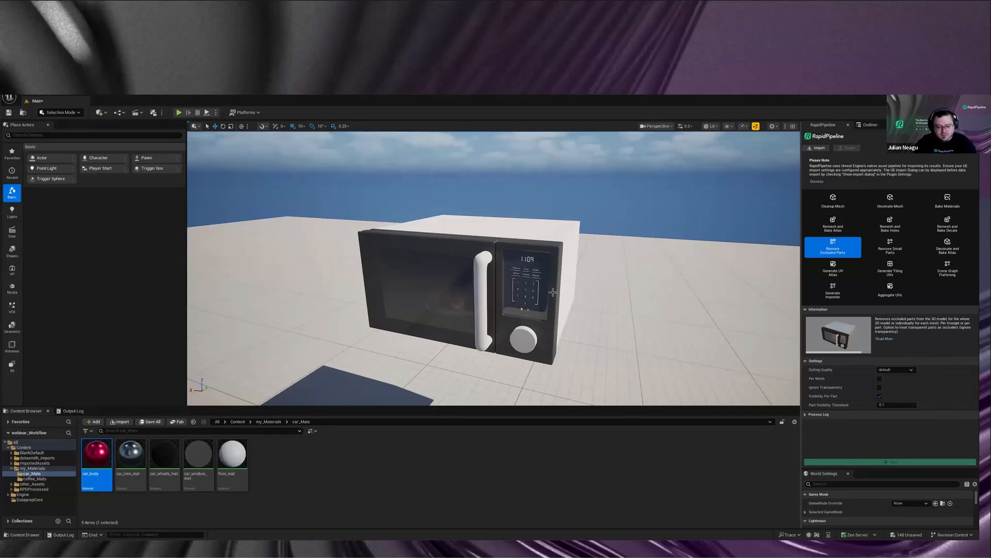
Step: Display the Import CAD Format settings in RapidPipeline's import actions and close them
left_click(817, 148)
left_click(257, 170)
key("ctrl+v")
key("Return")
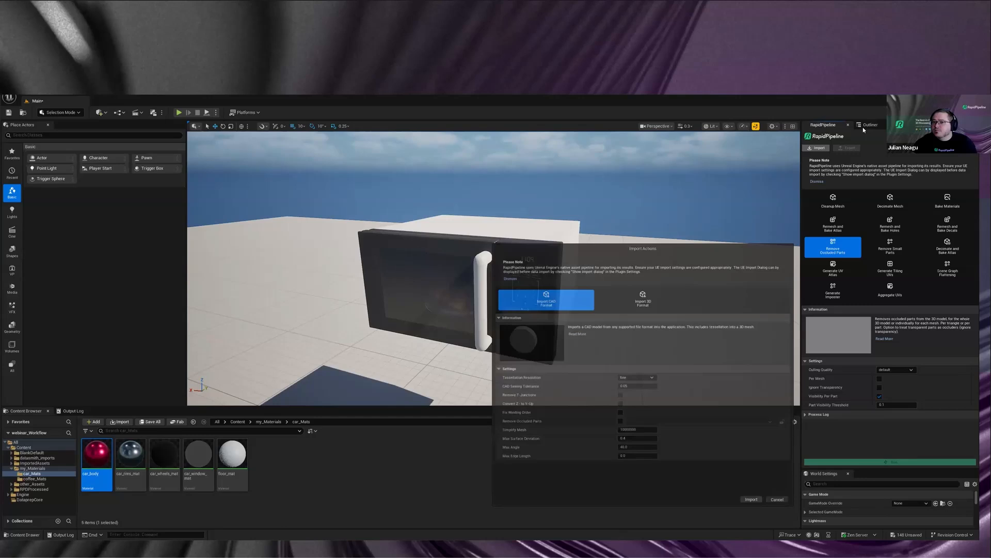
Step: Hide the culled microwave and reveal the cars in the 0_tessellation_Examples folder
left_click(864, 126)
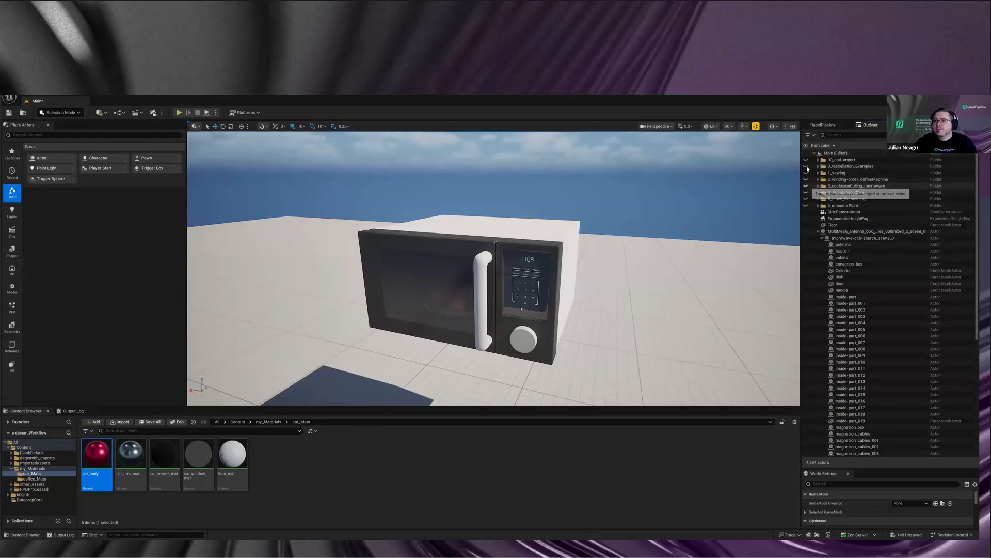
left_click(807, 166)
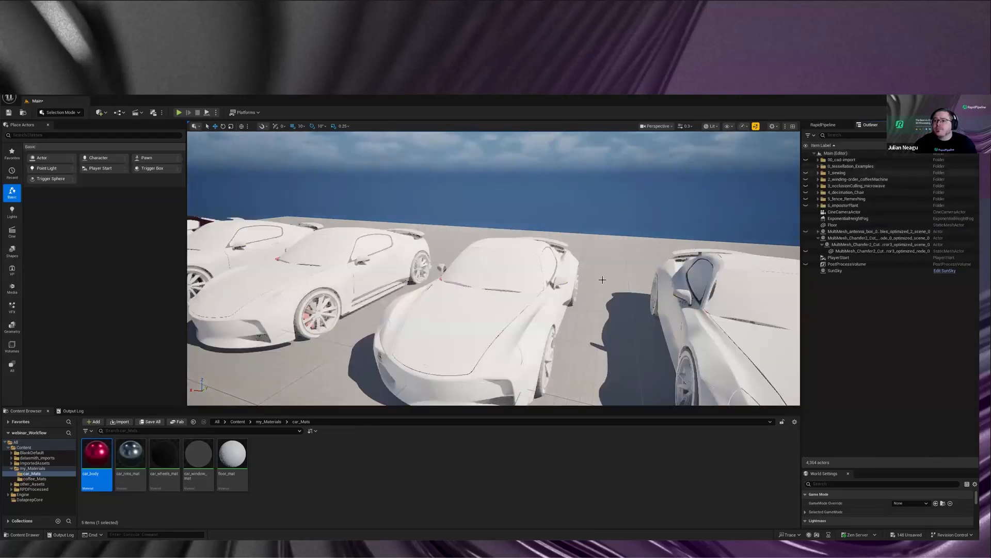
right_click_drag(602, 279, 573, 331)
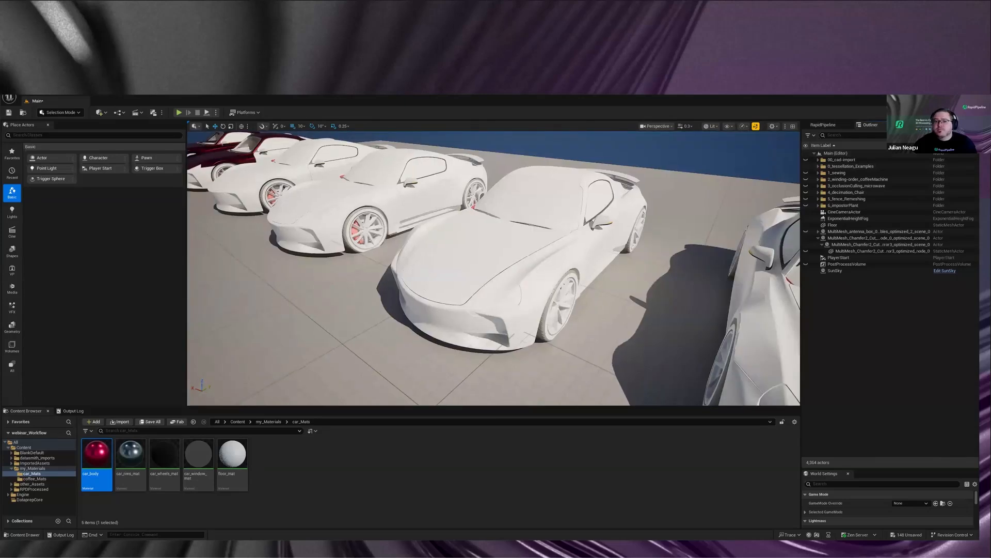
right_click_drag(677, 328, 677, 290)
Step: Select the body mesh of the white coarse-tessellation car and examine its surface along the hood and side
scroll(677, 327, "up", 3)
key("w")
left_click(677, 327)
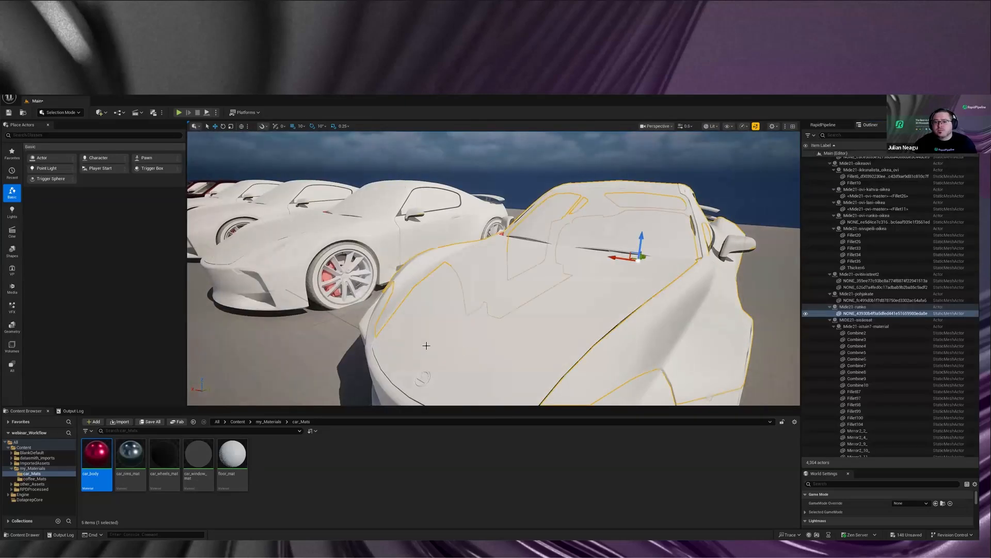
mouse_move(494, 327)
left_mouse_down("alt")
mouse_move(416, 325)
mouse_move(485, 325)
left_mouse_up("alt")
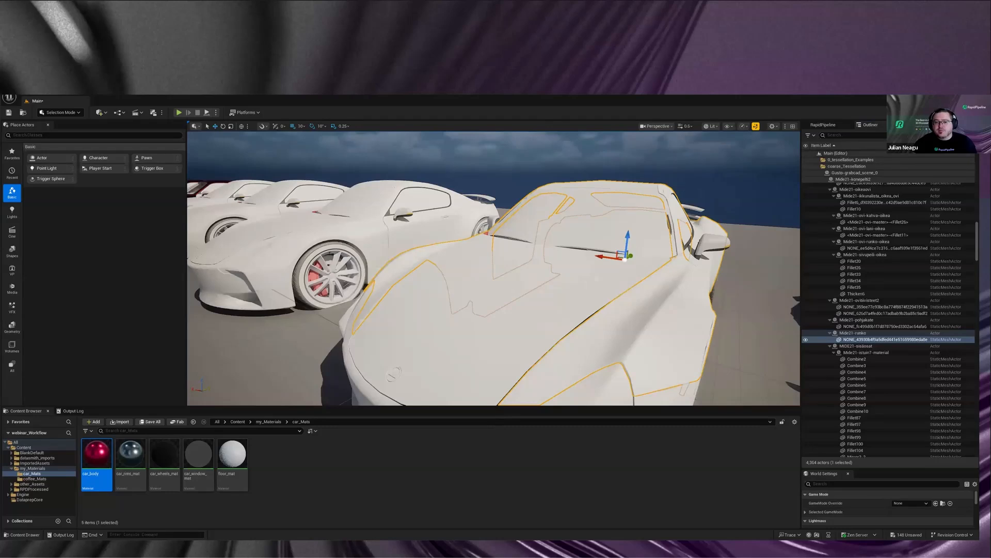
left_click_drag(616, 305, 608, 313, "alt")
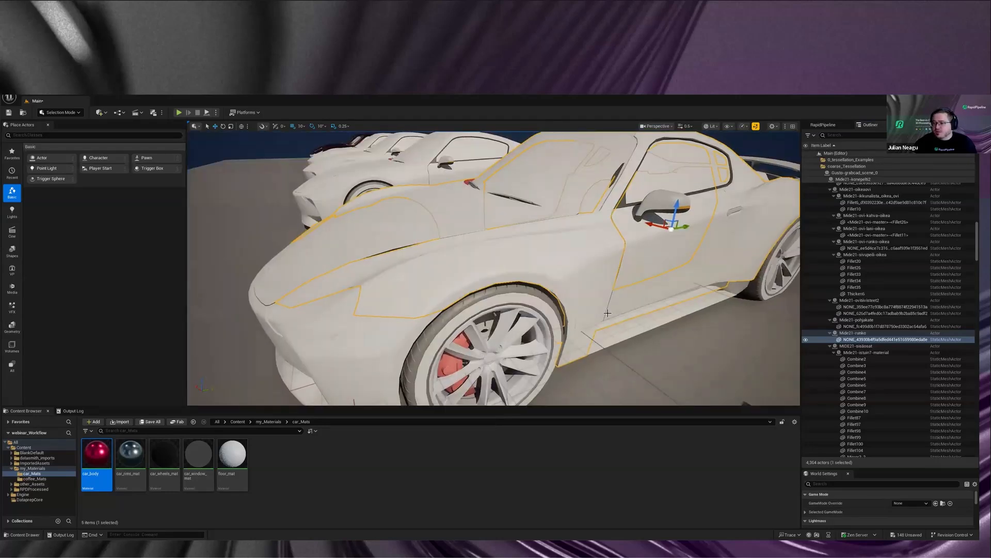
Step: Examine the white coarse-tessellation car's bodywork around the front fender, wheel arch and side sill
scroll(607, 313, "up", 3)
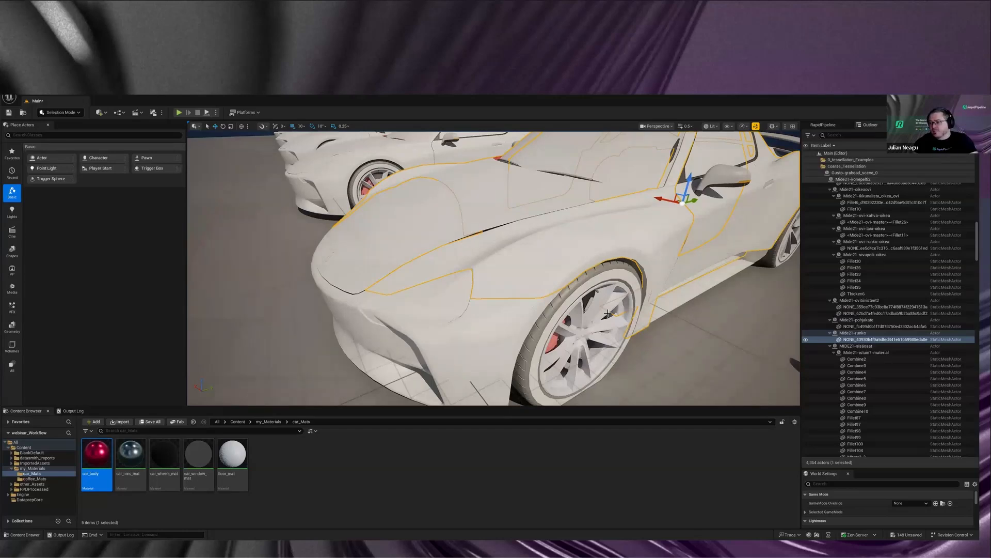
right_click_drag(546, 209, 537, 213)
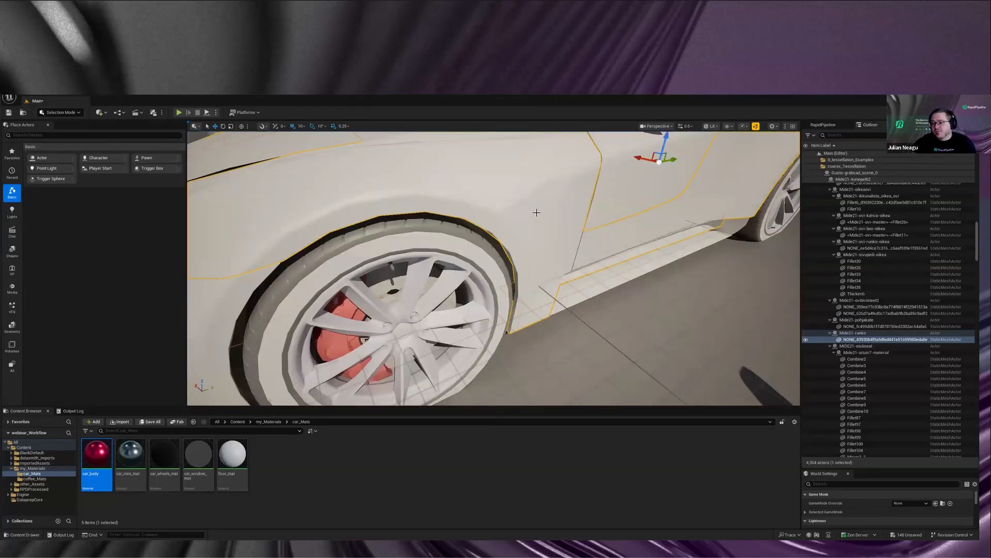
right_click_drag(463, 260, 487, 280)
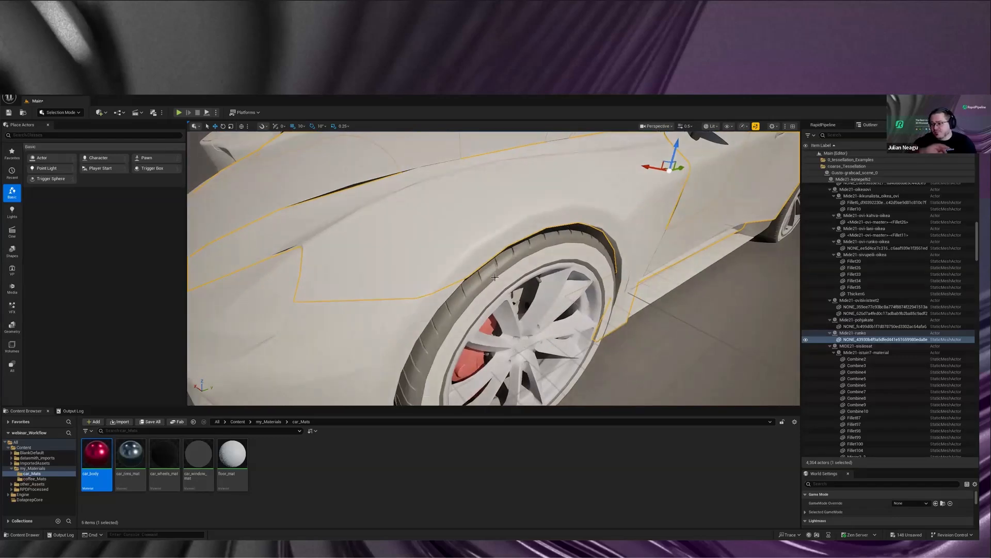
right_click_drag(494, 278, 542, 319)
scroll(541, 319, "up", 4)
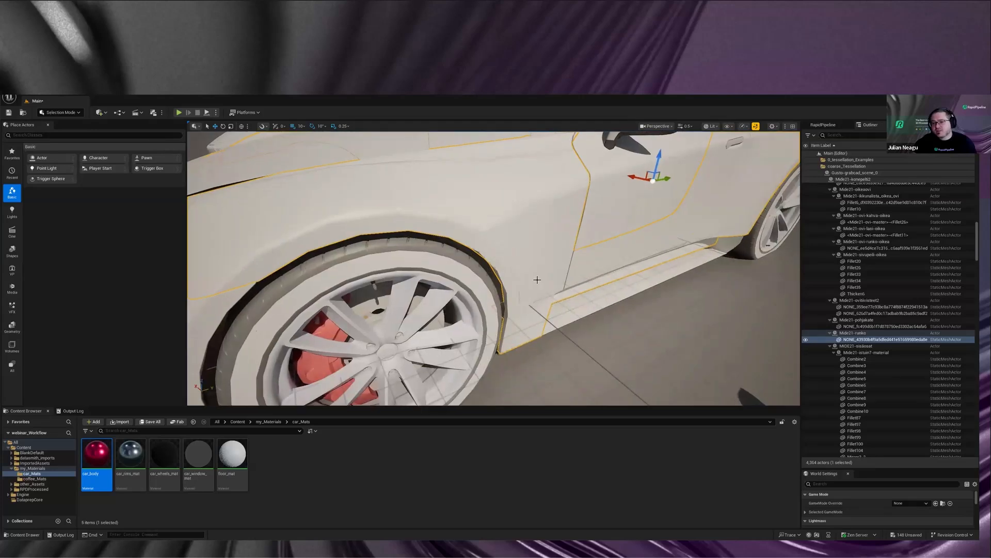
scroll(537, 279, "down", 5)
scroll(536, 278, "up", 5)
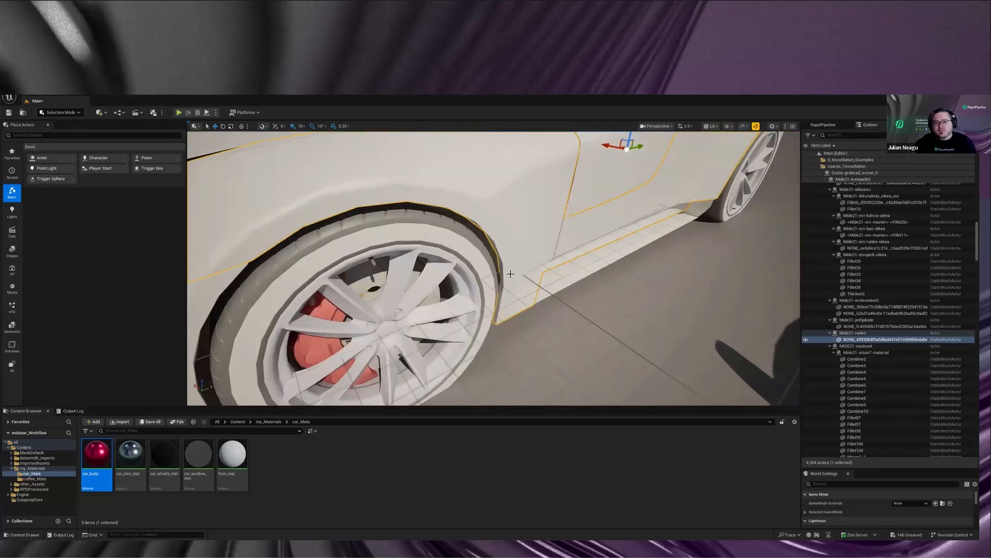
scroll(509, 274, "down", 5)
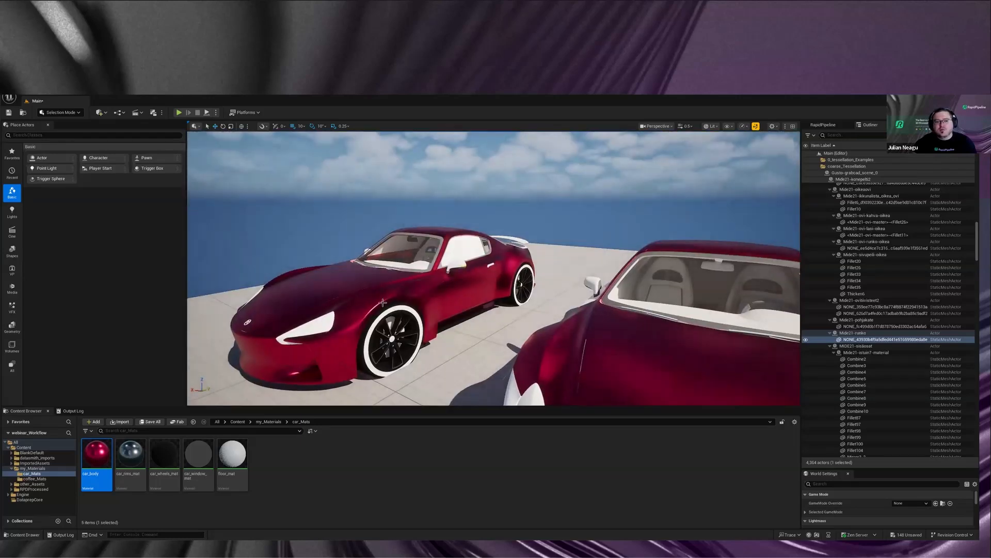
Step: Select the body mesh of the red flattened-by-material car and examine its surface around the hood and front
left_click(427, 294)
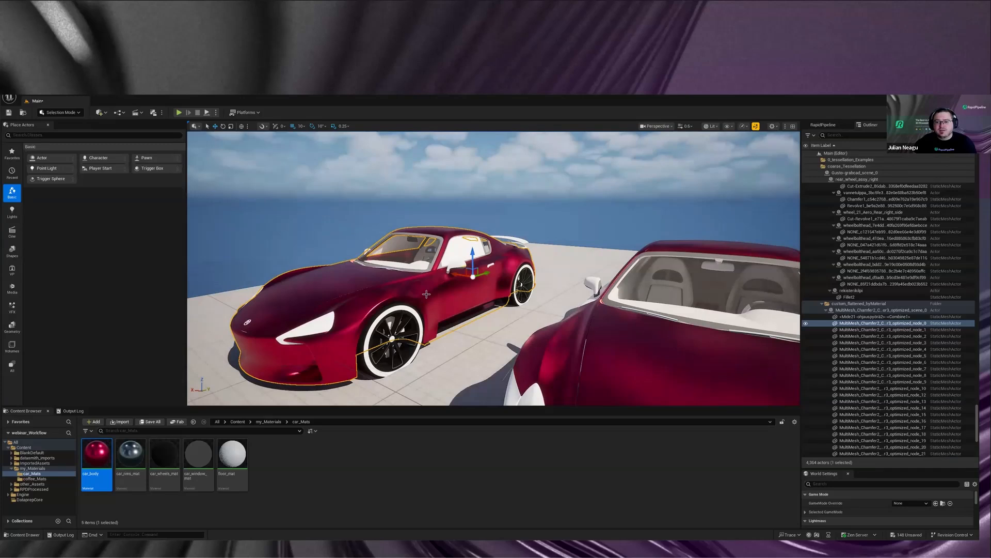
key("f")
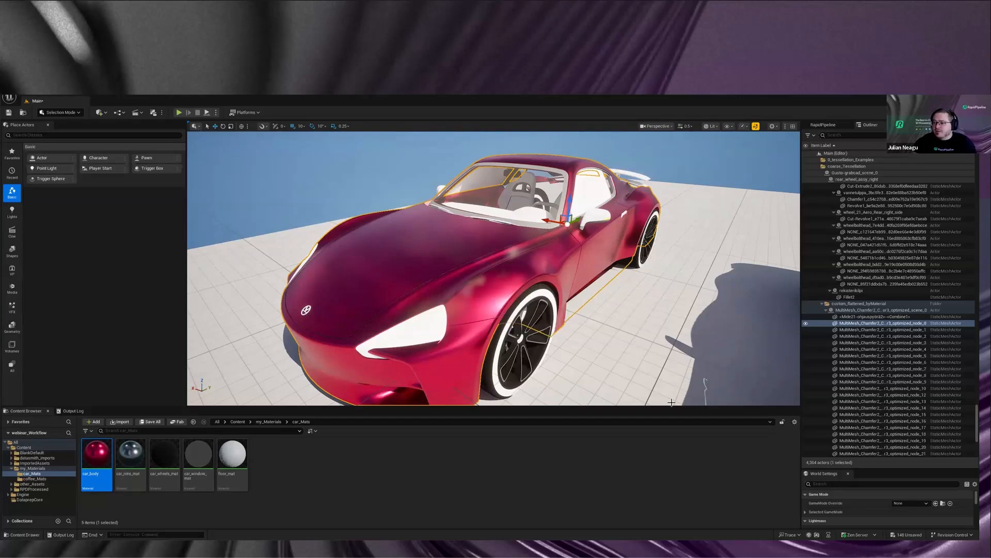
scroll(627, 371, "down", 5)
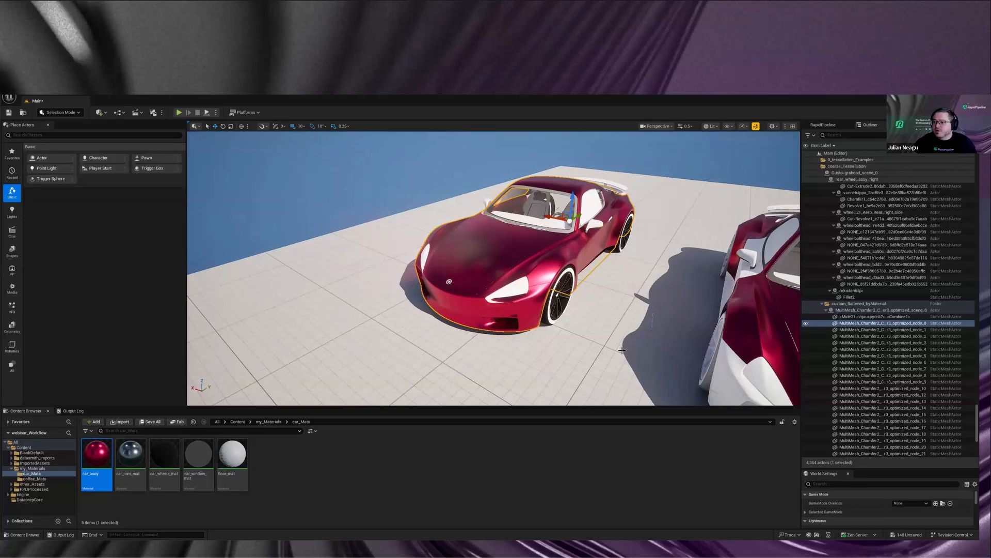
scroll(621, 346, "up", 4)
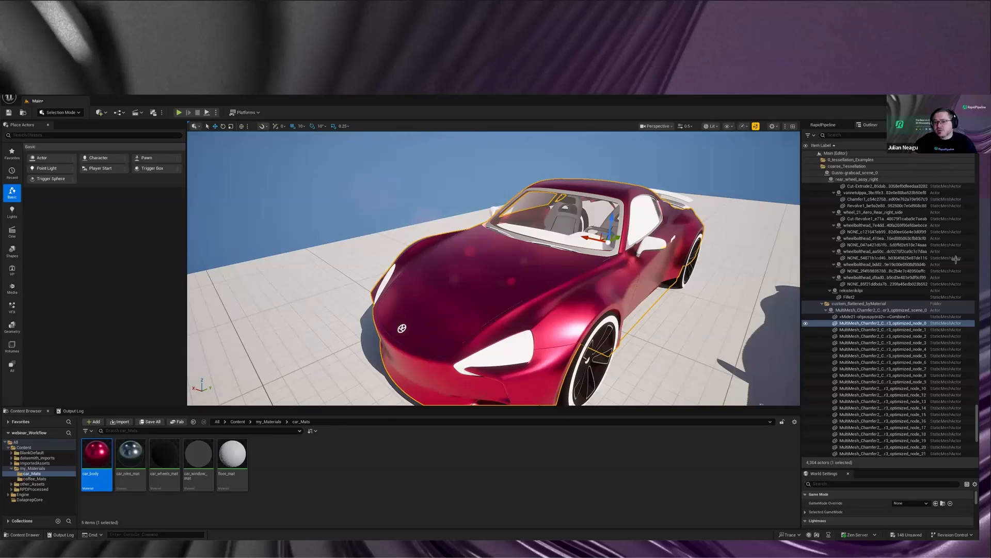
scroll(792, 260, "up", 5)
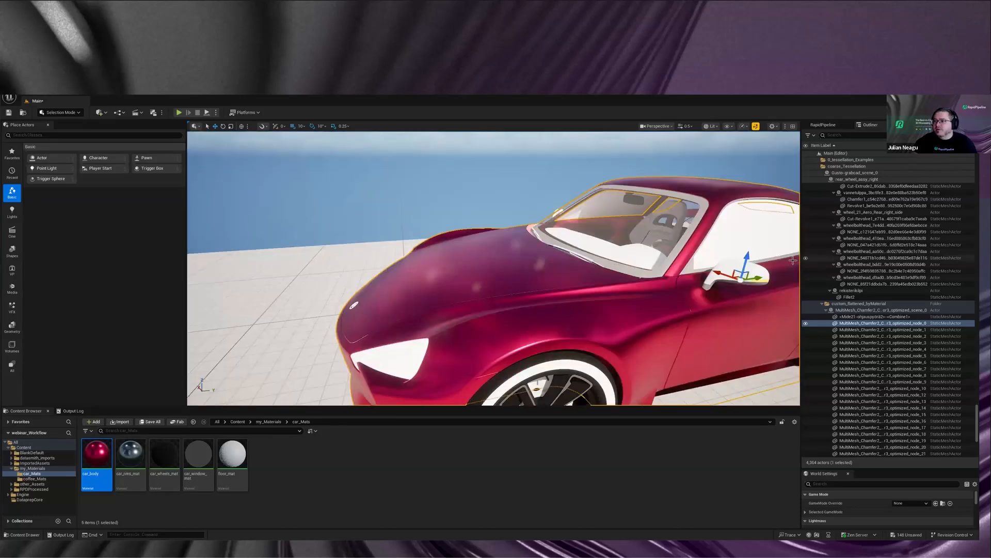
scroll(626, 306, "down", 6)
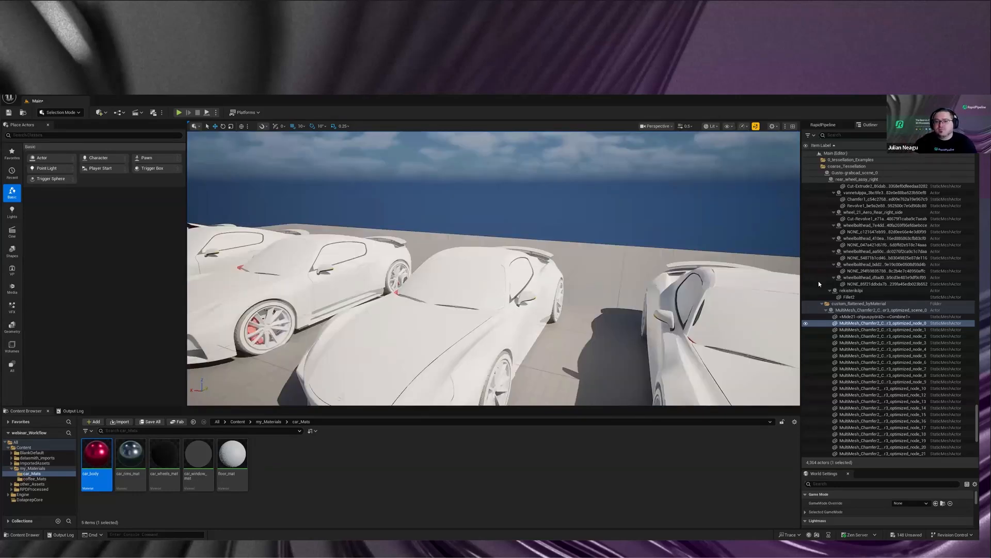
Step: Collapse the 0_tessellation_Examples folder in the scene outliner
scroll(819, 281, "up", 15)
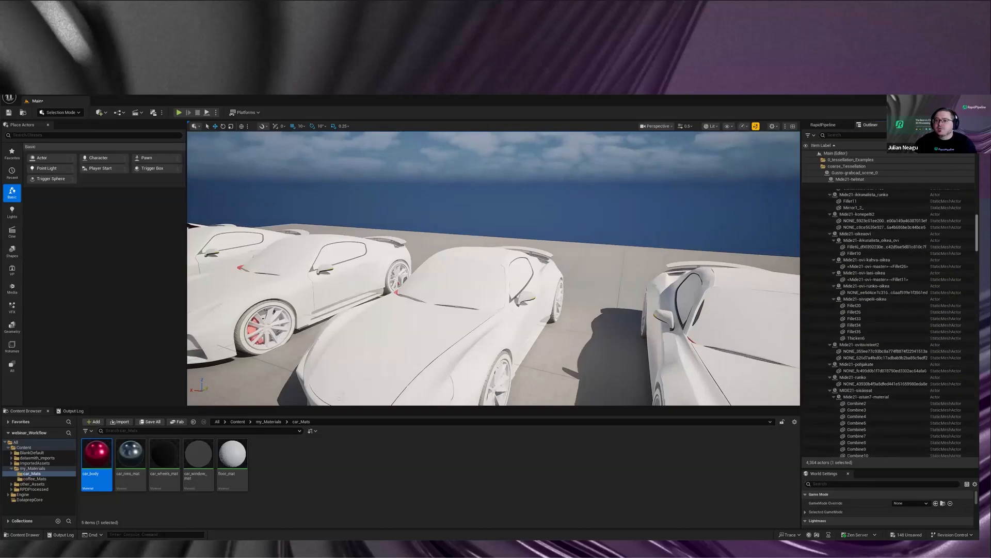
scroll(888, 310, "up", 5)
scroll(841, 184, "up", 8)
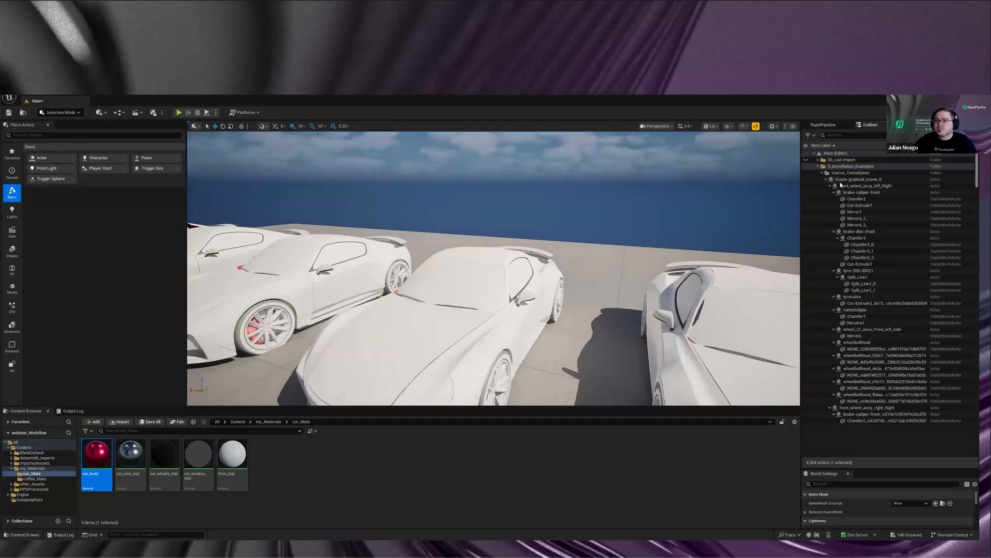
left_click(818, 167)
left_click(826, 193)
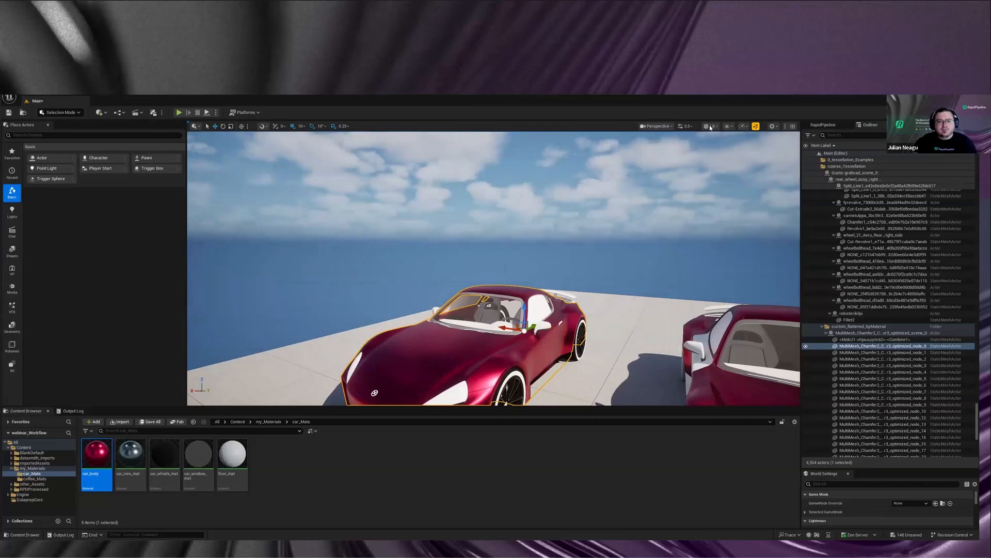
Step: Show the viewport in Lit Wireframe mode and frame the red flattened-by-material car's body mesh
key("alt+2")
mouse_move(721, 179)
right_mouse_down()
mouse_move(710, 206)
mouse_move(722, 179)
right_mouse_up()
left_click(721, 179)
scroll(628, 335, "up", 2)
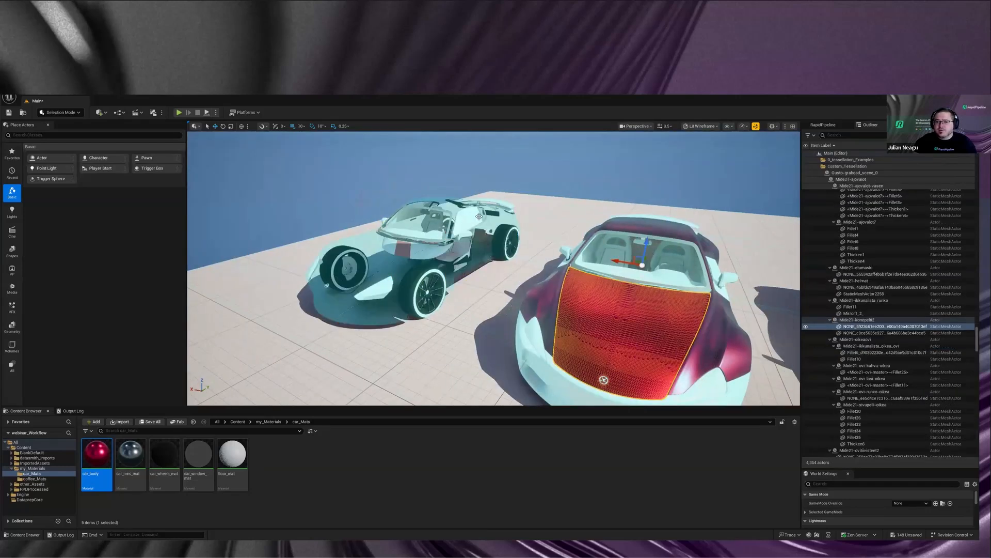
left_click(479, 217)
key("f")
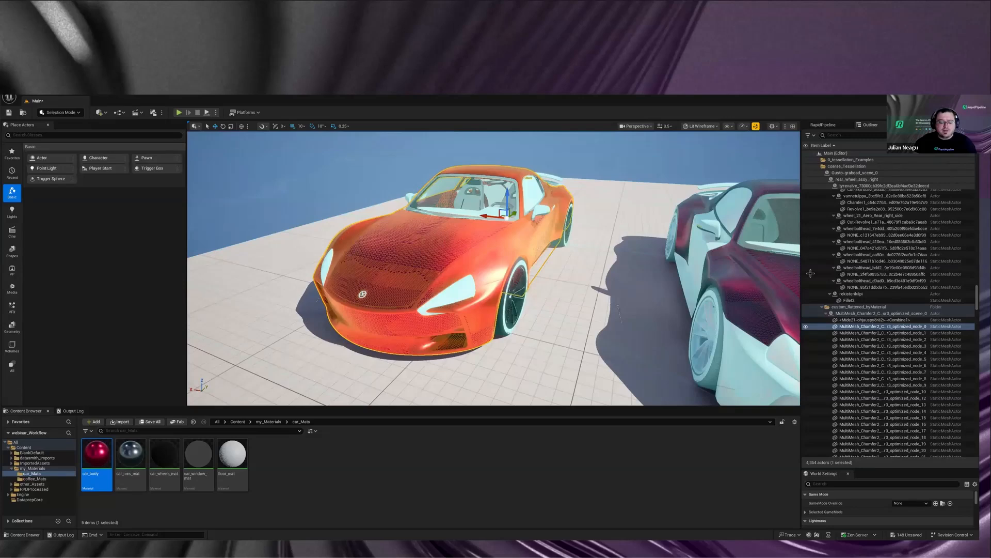
Step: Collapse the 0_tessellation_Examples folder and hide all of its cars
scroll(813, 248, "up", 15)
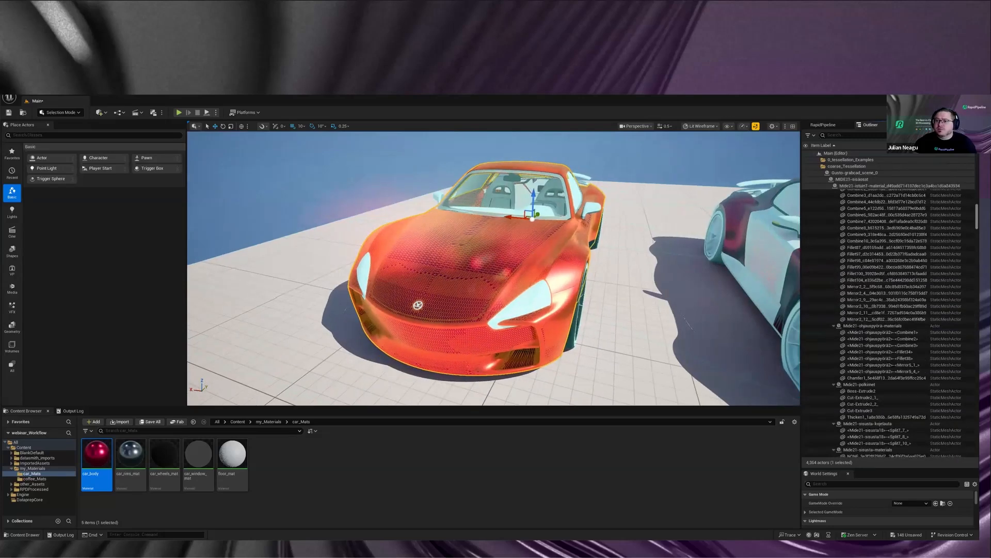
left_click(818, 166)
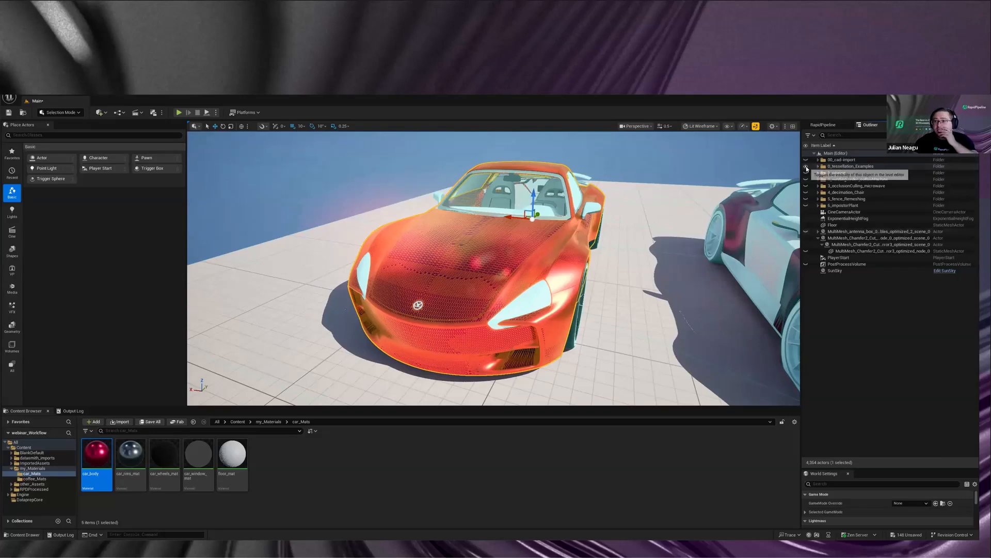
left_click(805, 166)
right_click_drag(692, 236, 715, 235)
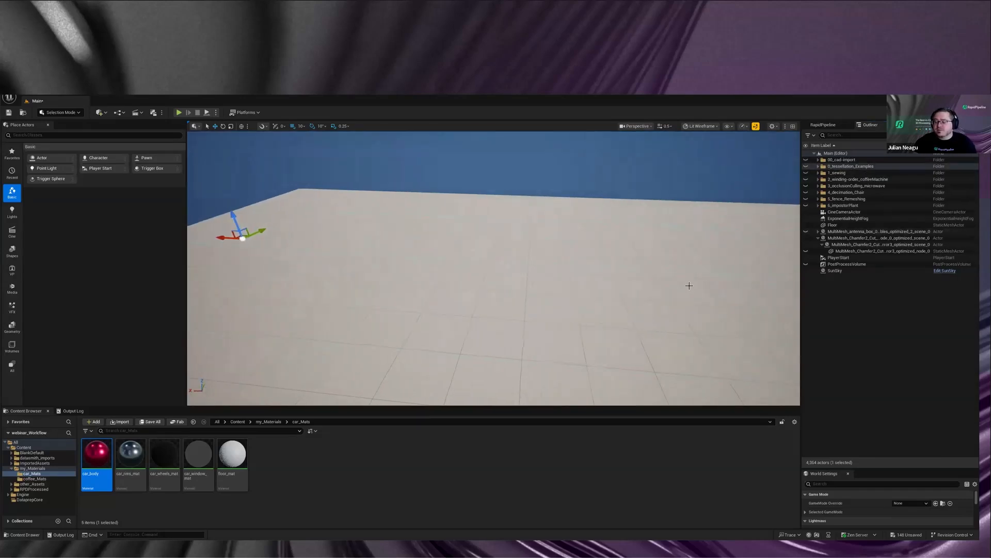
Step: Expand the 5_fence_Remeshing folder and reveal the original wire_fence in the viewport
left_click(817, 199)
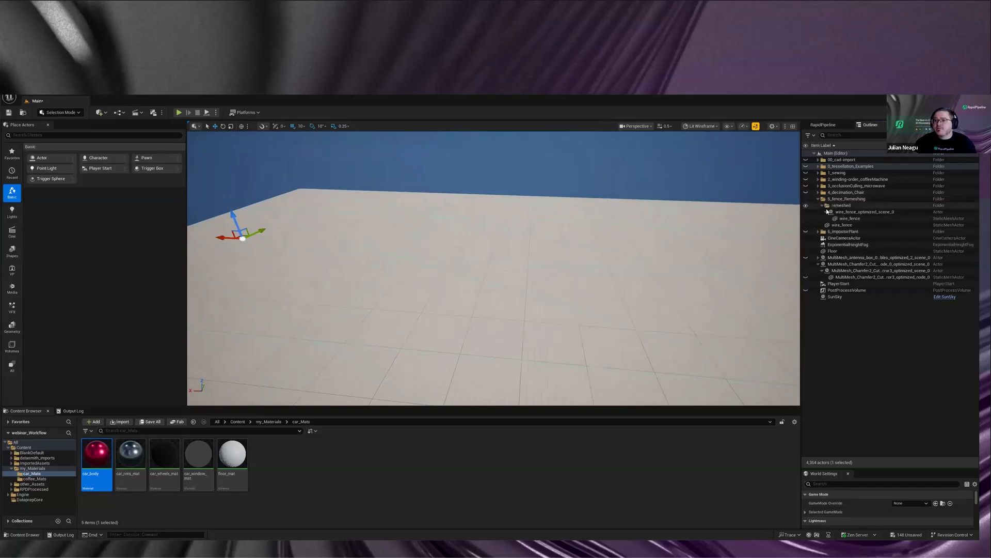
left_click(567, 305)
key("f")
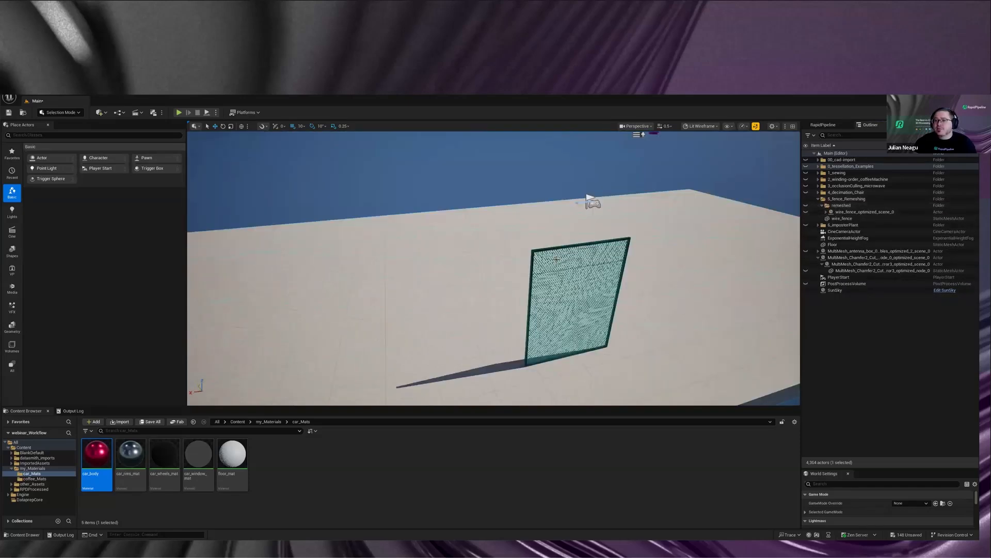
Step: Examine the original fence's chain-link geometry close up and as a whole
left_click(479, 156)
right_click_drag(481, 157, 539, 262)
key("w")
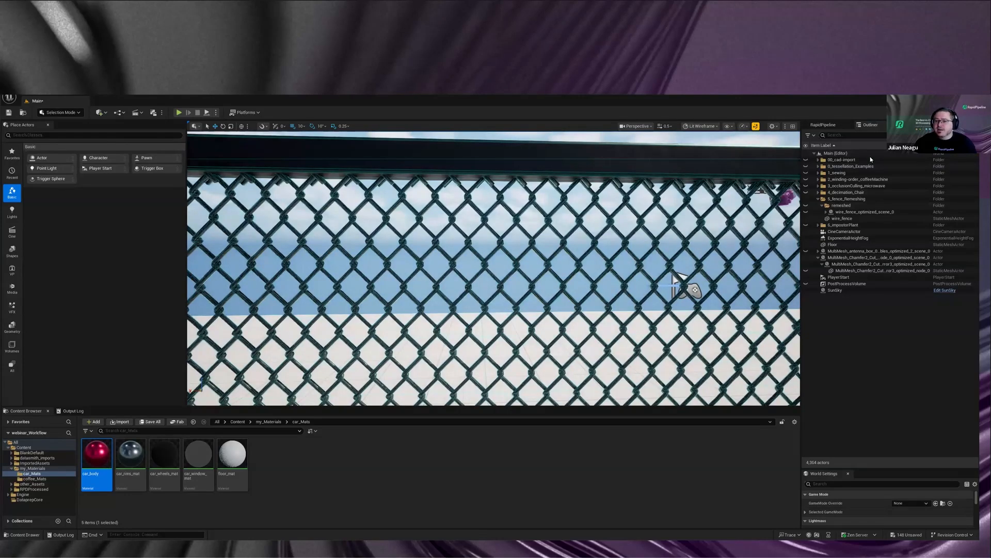
scroll(582, 285, "down", 5)
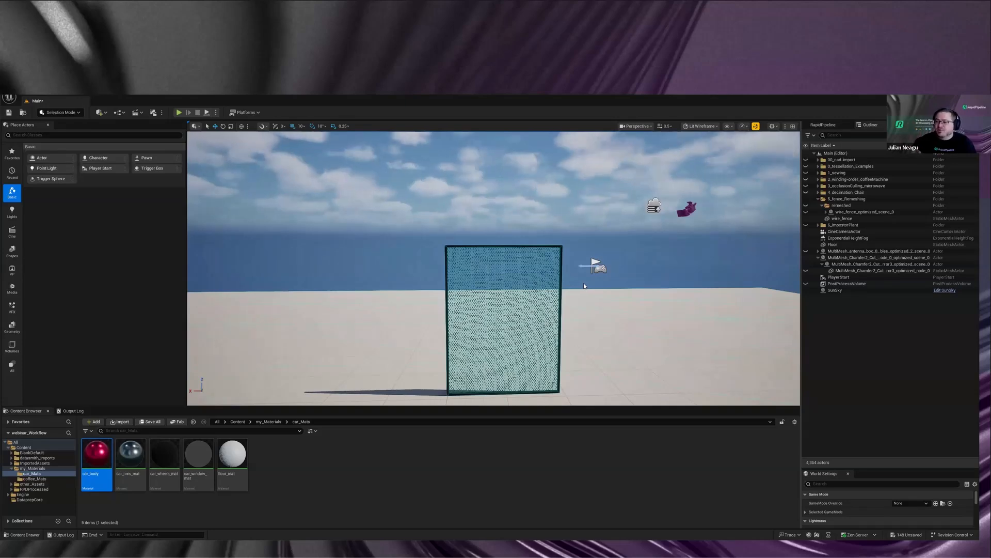
scroll(646, 279, "up", 5)
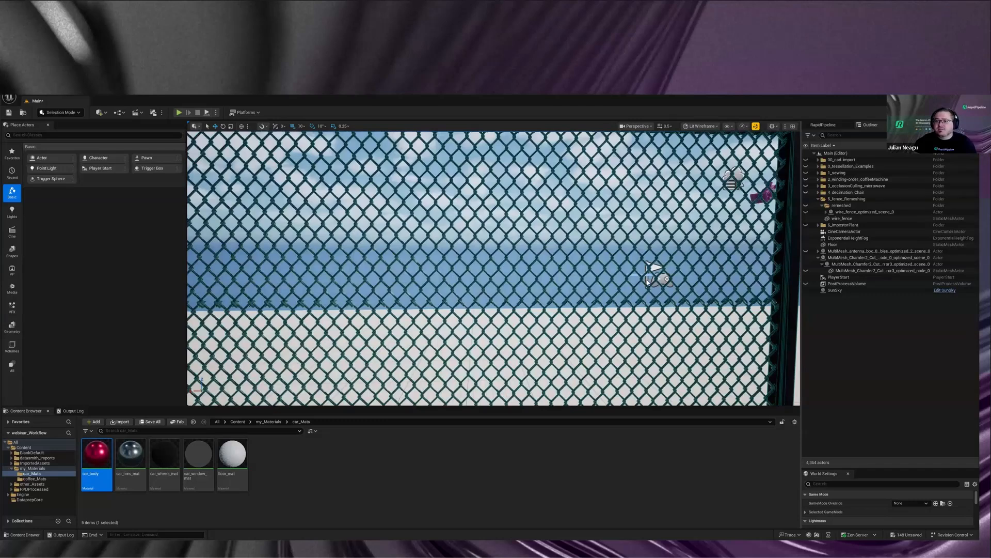
Step: Inspect the original fence's mesh density in Wireframe mode, then return the viewport to Lit
left_click(701, 126)
left_click(694, 155)
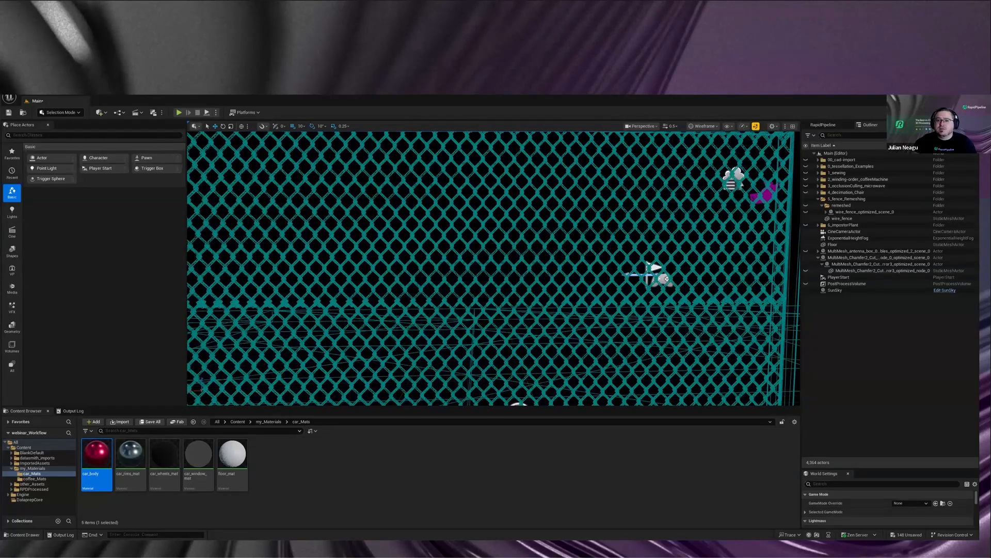
scroll(528, 276, "up", 3)
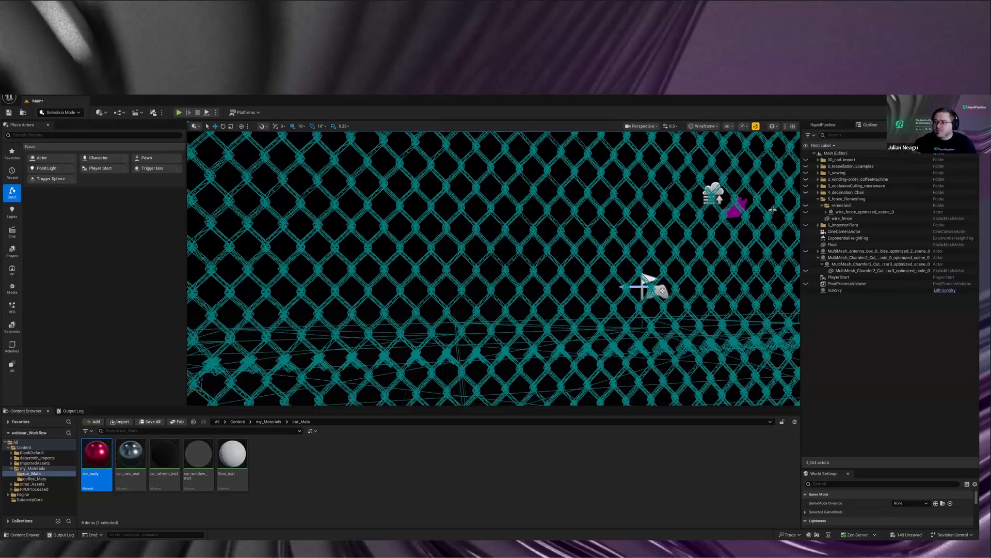
left_click(704, 126)
left_click(713, 158)
scroll(568, 229, "down", 3)
Step: Select the wire_fence mesh and choose RapidPipeline's Remesh and Bake Holes action to display its settings
left_click(568, 229)
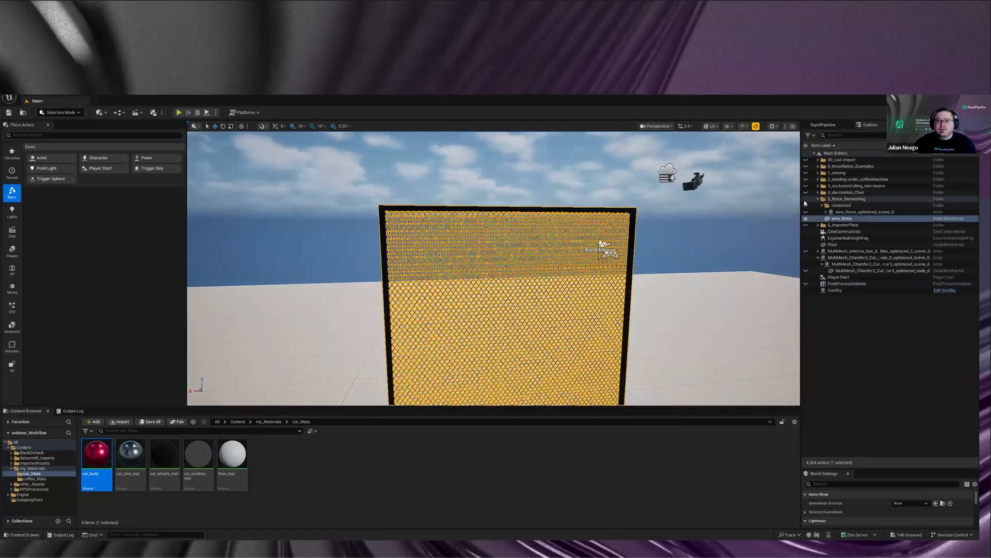
key("f")
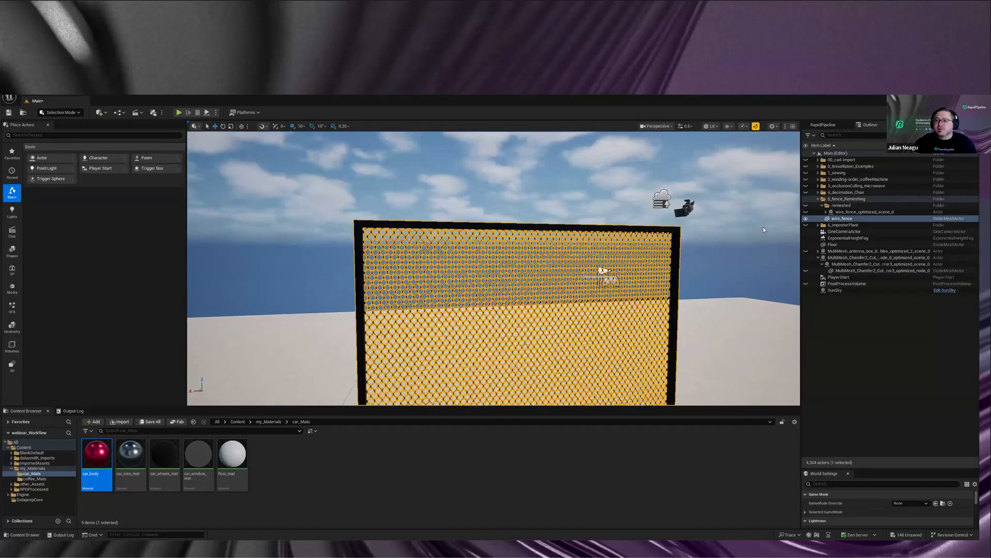
left_click(823, 125)
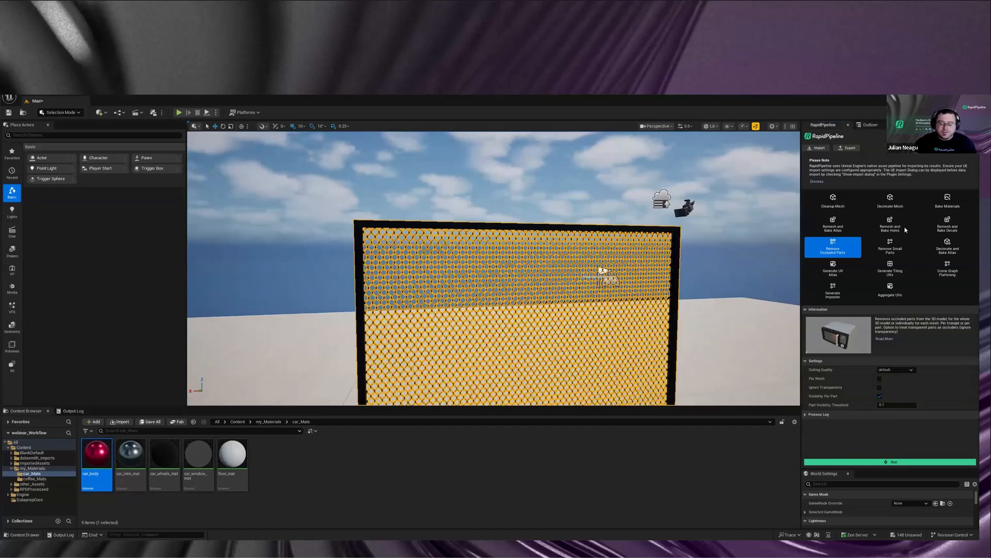
left_click(905, 230)
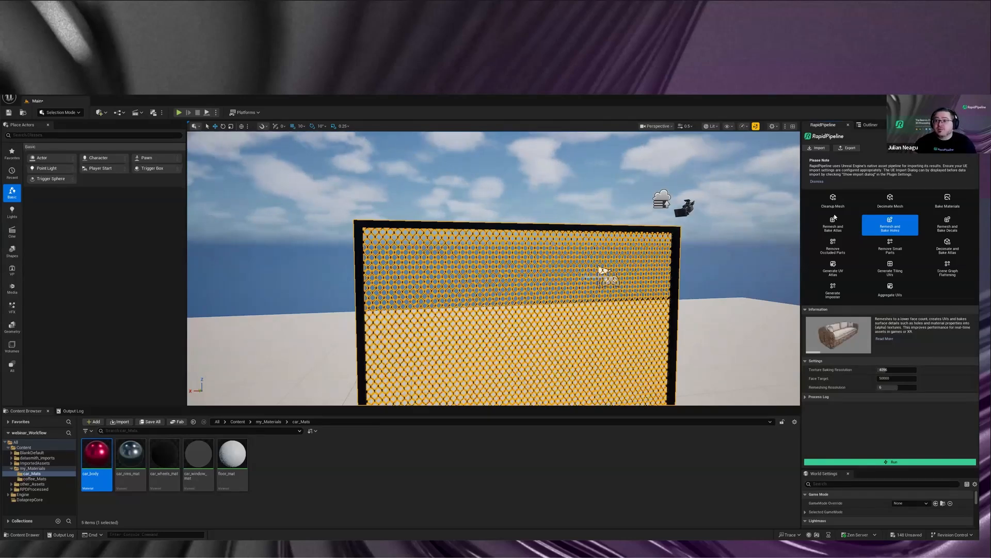
Step: Hide the original wire_fence so that the remeshed fence is shown up close
left_click(870, 125)
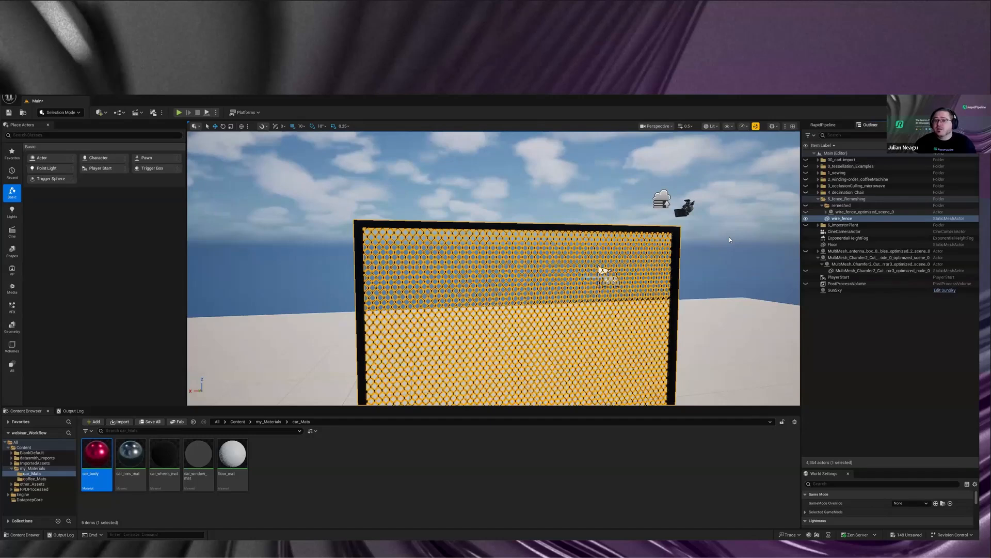
left_click(805, 218)
scroll(733, 143, "up", 5)
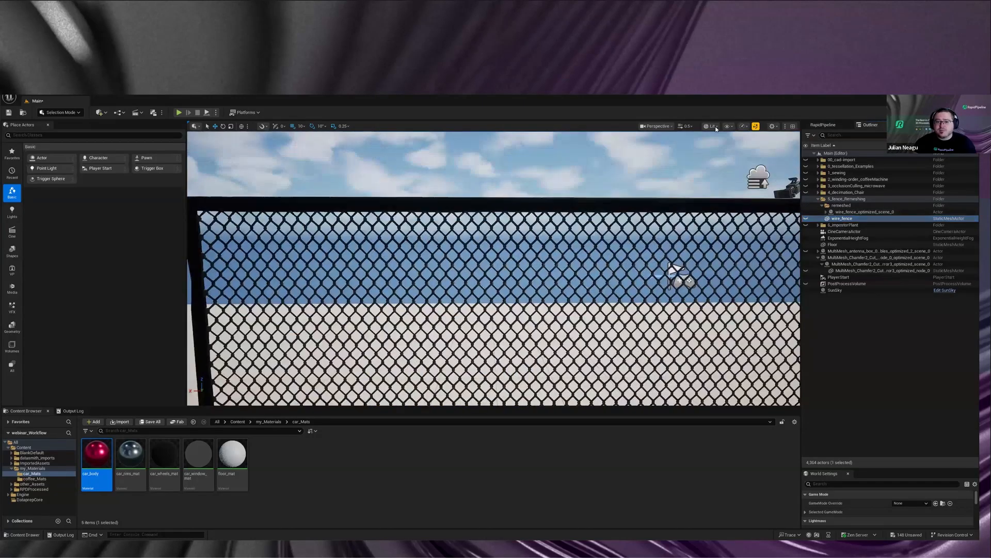
Step: Switch the viewport to Lighting Only mode and examine the remeshed fence's simplified surface
left_click(711, 127)
left_click(736, 186)
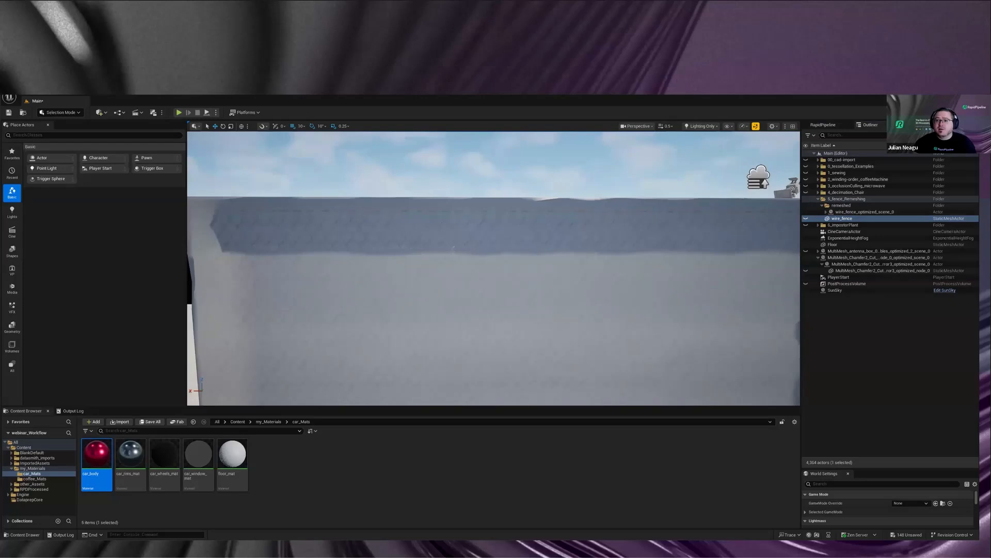
scroll(572, 288, "down", 5)
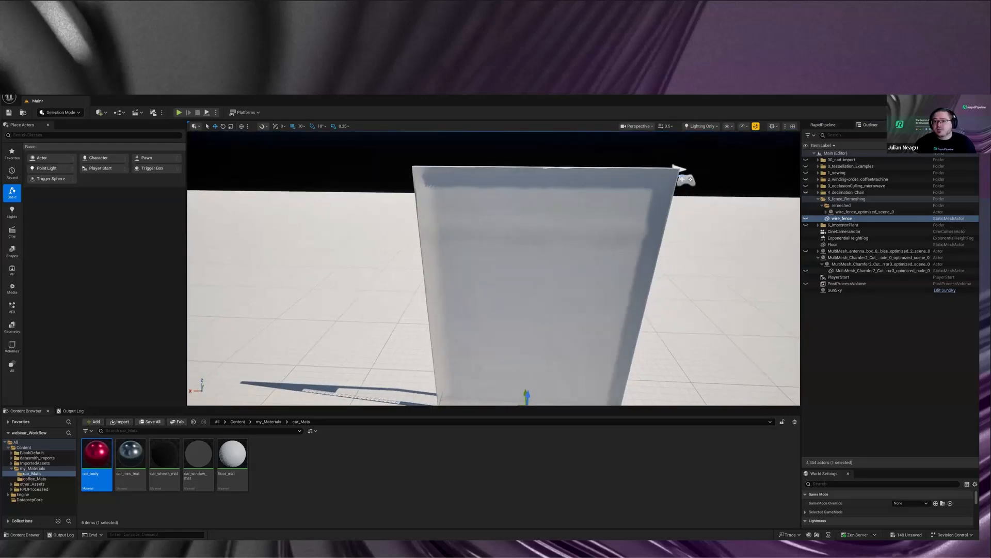
Step: Switch the viewport to Wireframe mode and examine the mesh density of the remeshed fence
right_click_drag(572, 288, 583, 263)
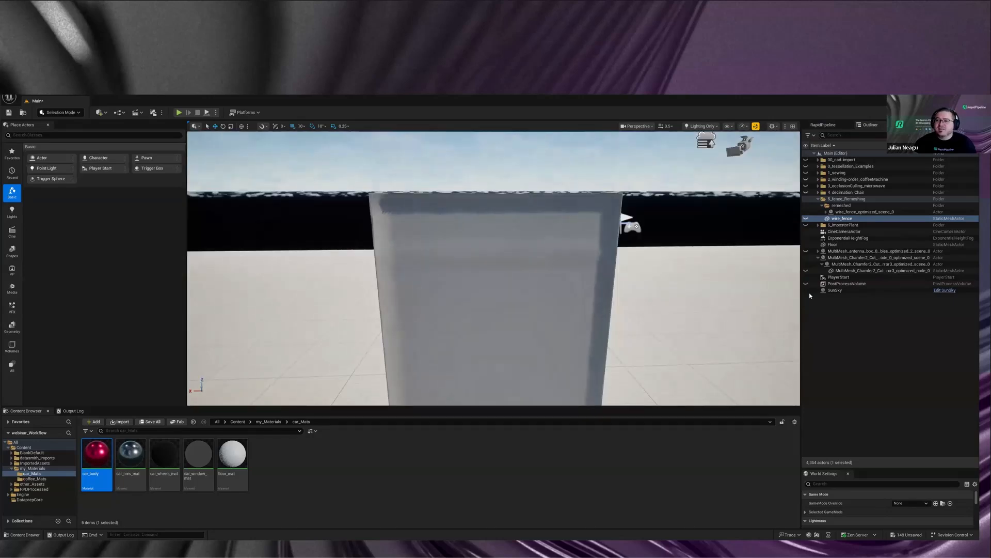
left_click(701, 126)
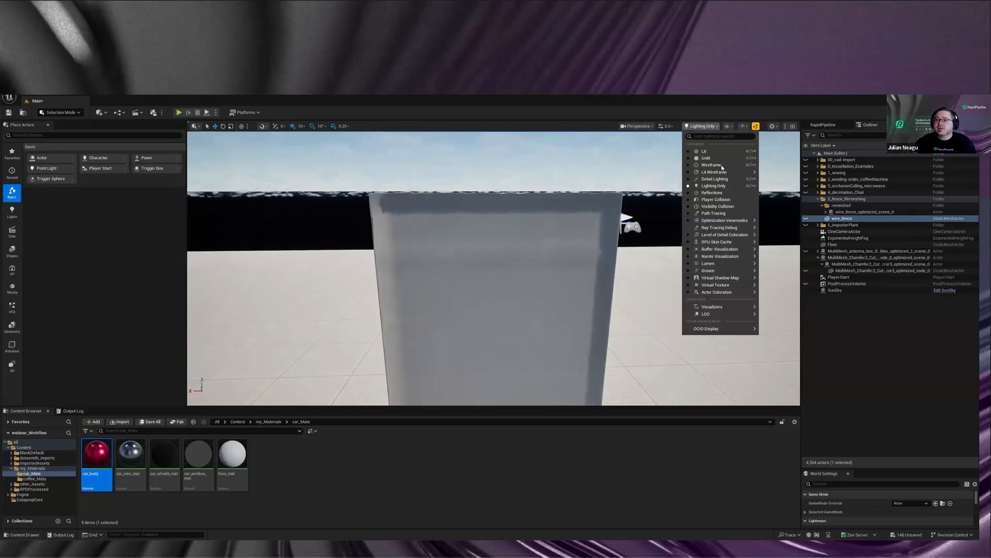
left_click(751, 165)
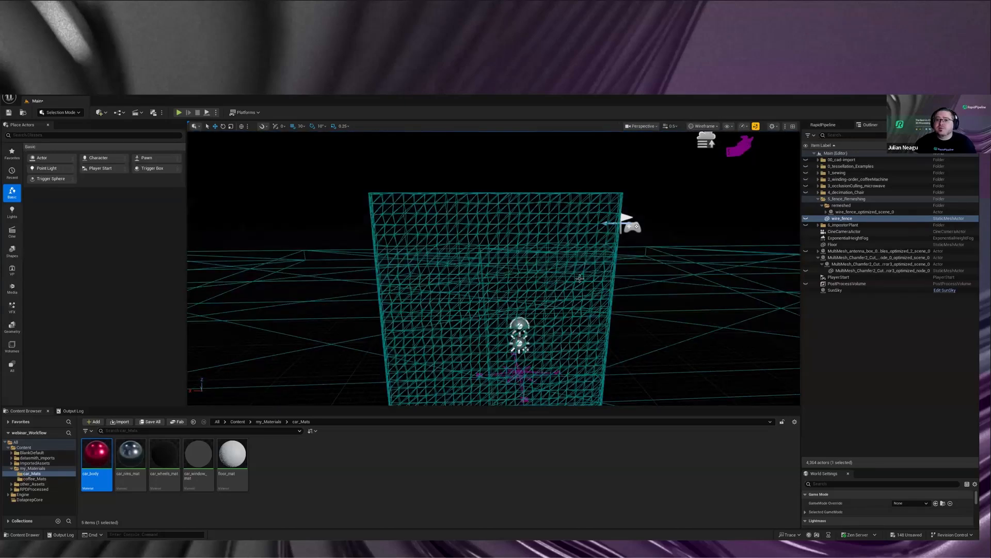
right_click_drag(588, 280, 550, 280)
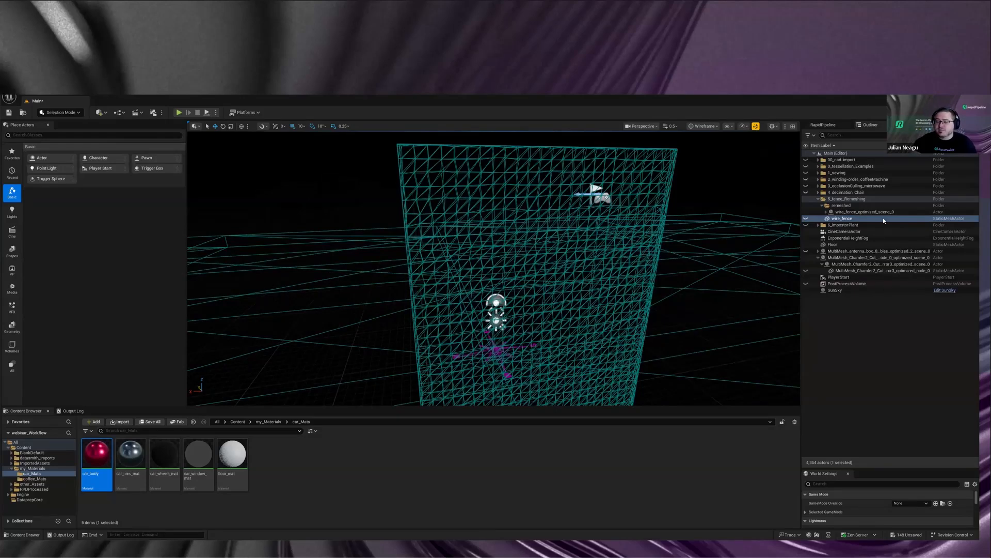
Step: Return the viewport to Lit mode and examine the remeshed fence's baked holes from several angles
left_click(713, 127)
left_click(704, 152)
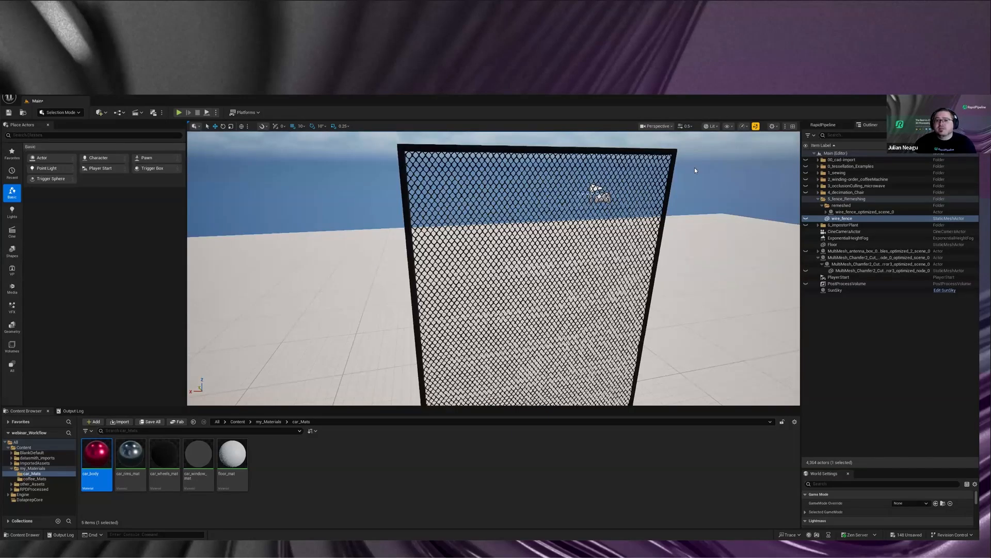
left_click_drag(571, 182, 571, 181, "alt")
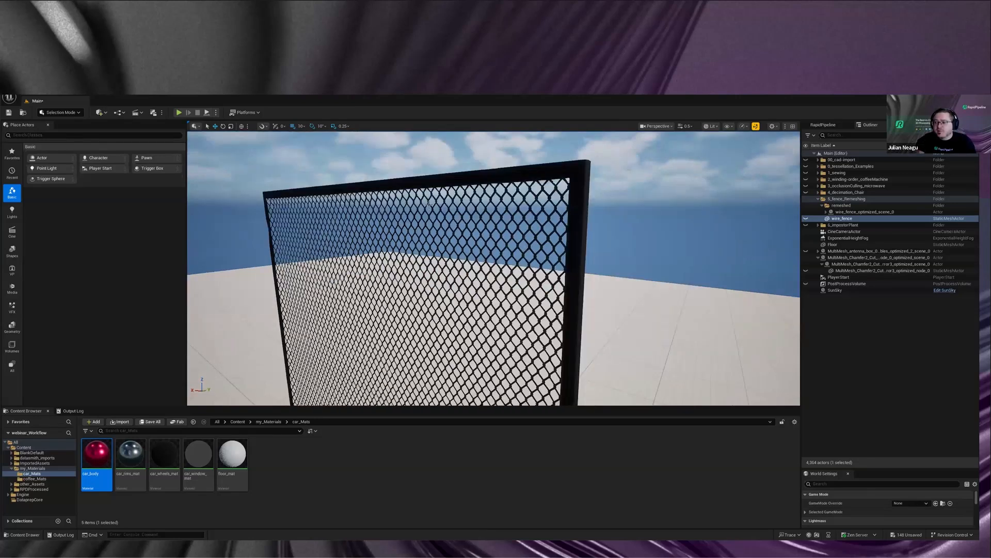
left_click_drag(524, 249, 632, 253, "alt")
scroll(632, 254, "down", 4)
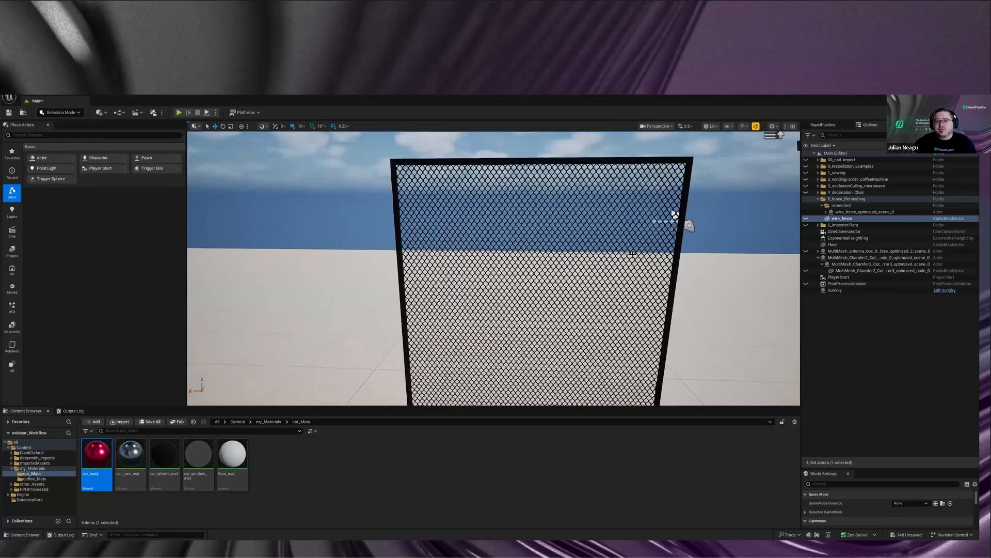
left_click_drag(522, 309, 439, 310, "alt")
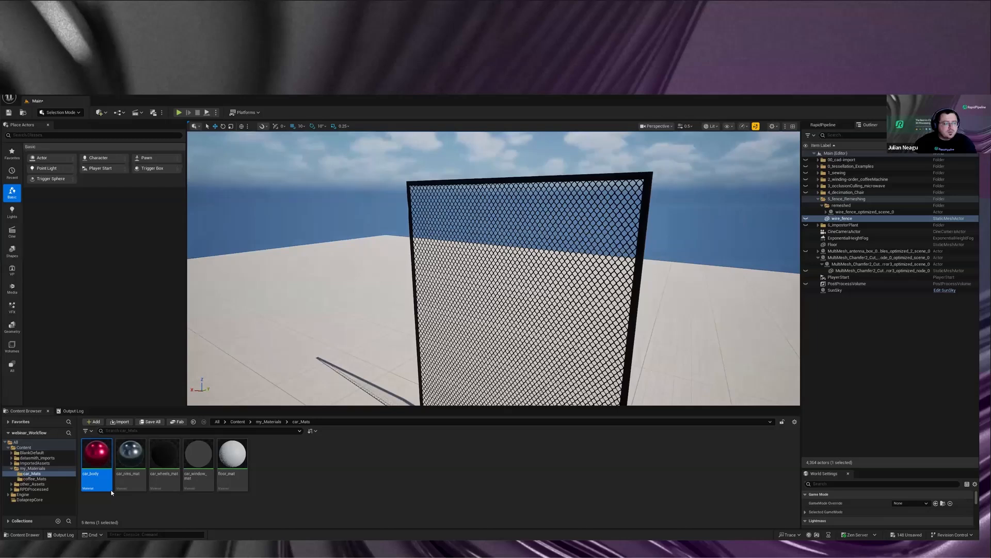
Step: Open the RPDProcessed content folder and view the remeshed fence from the front
left_click(35, 463)
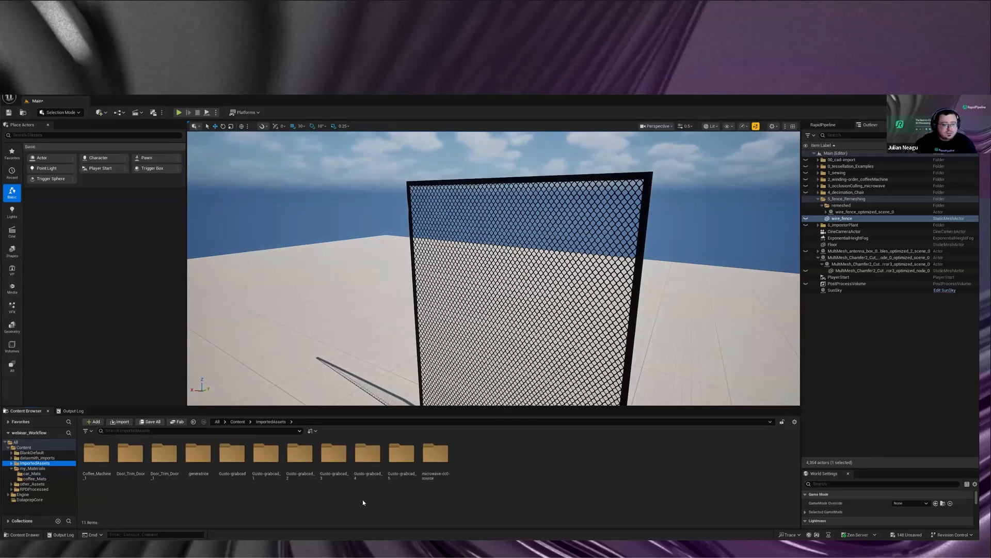
left_click(11, 484)
left_click(34, 478)
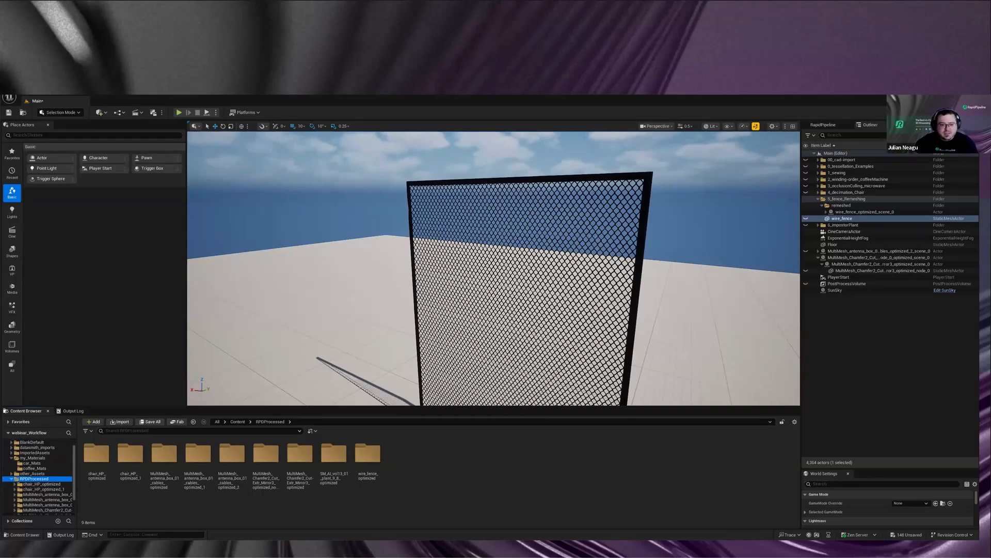
key("f")
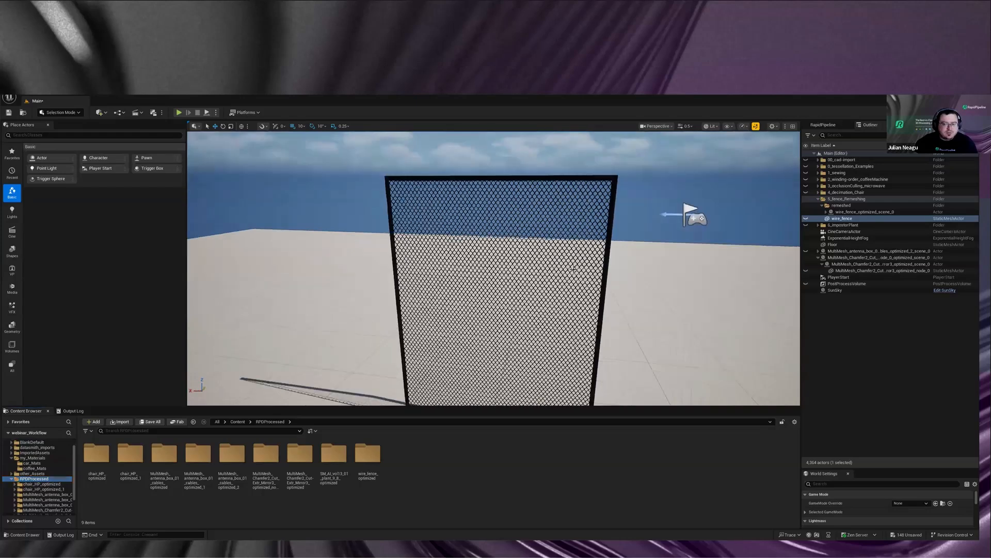
right_click_drag(573, 269, 573, 269)
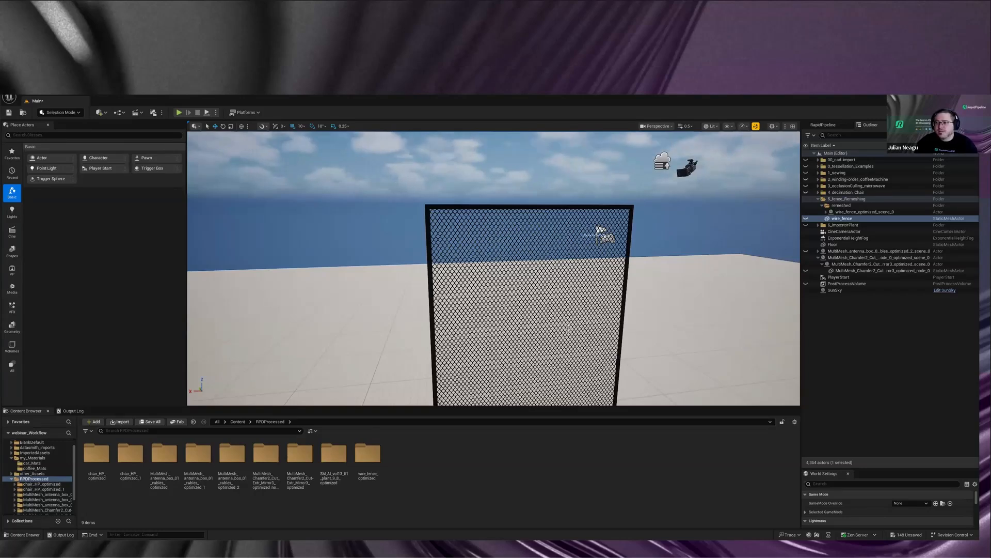
scroll(530, 307, "up", 2)
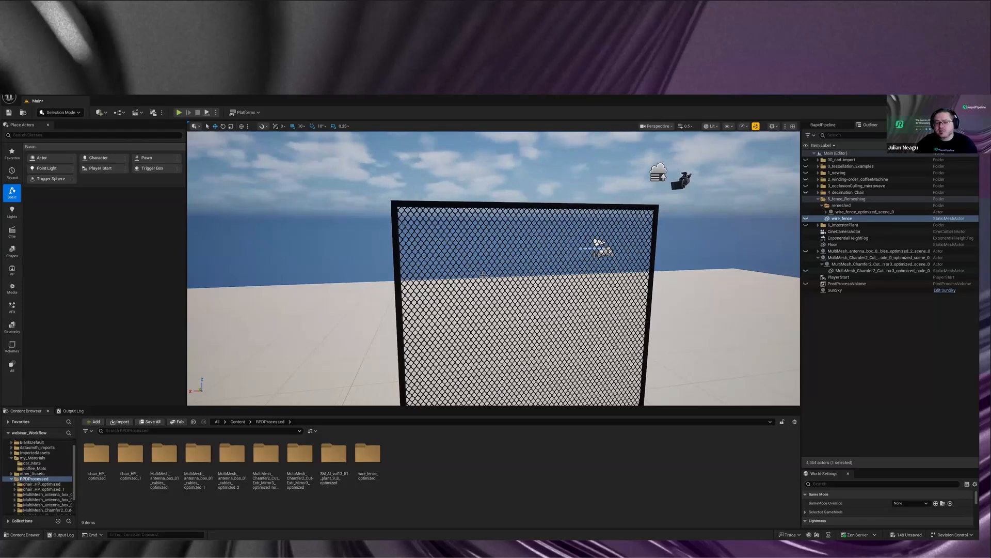
left_click_drag(483, 275, 527, 261, "alt")
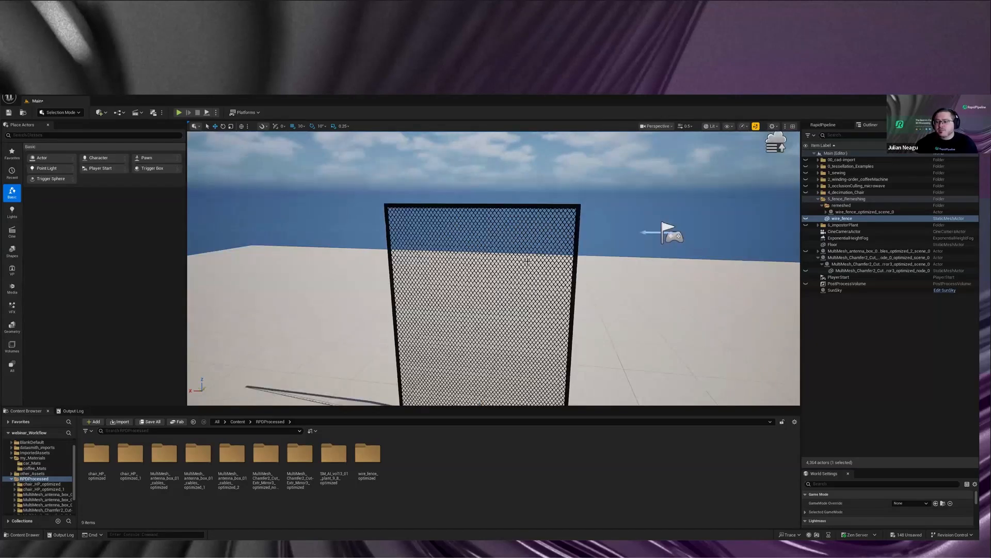
middle_click_drag(408, 352, 412, 353)
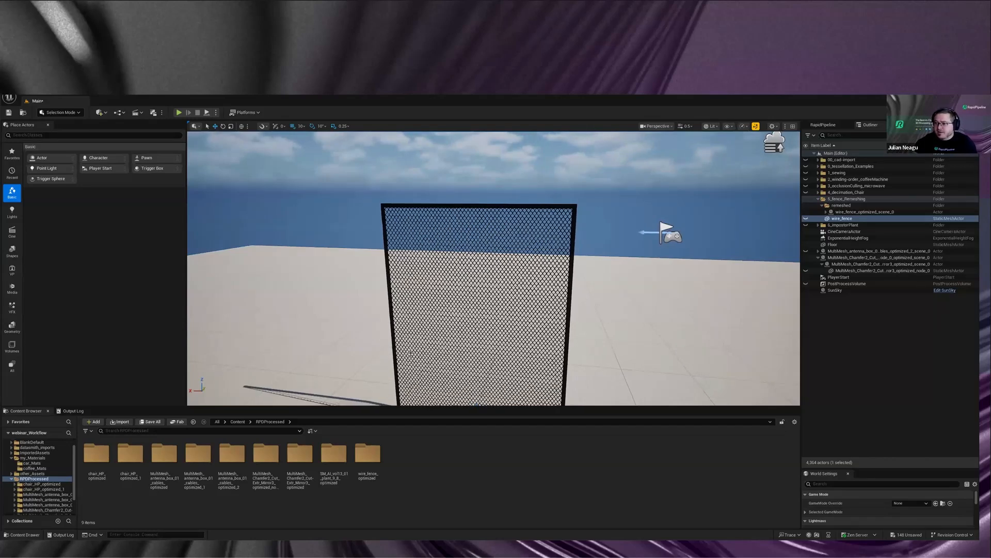
Step: Open the Textures folder of wire_fence_optimized and inspect its three baked textures in the texture editor
double_click(369, 457)
double_click(157, 460)
double_click(97, 457)
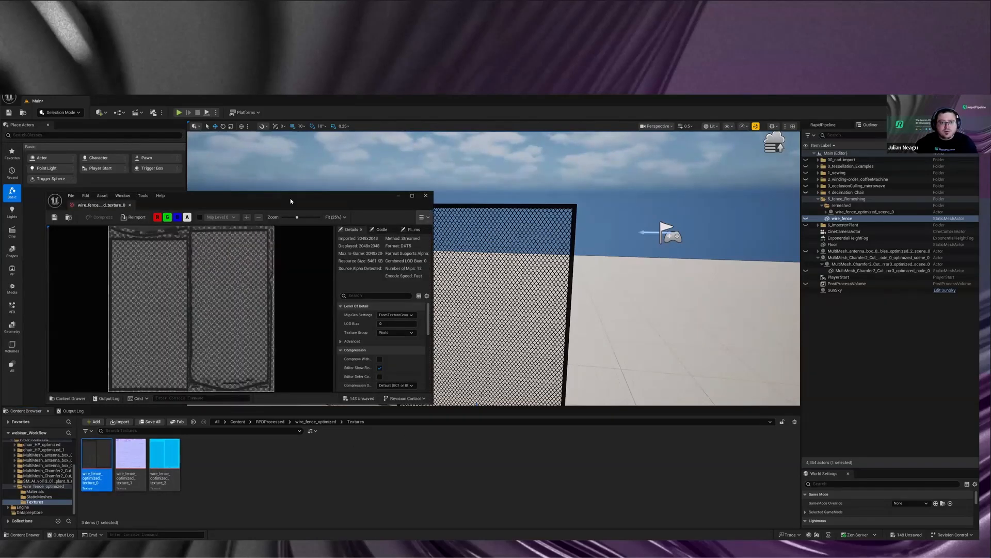
left_click_drag(290, 202, 368, 185)
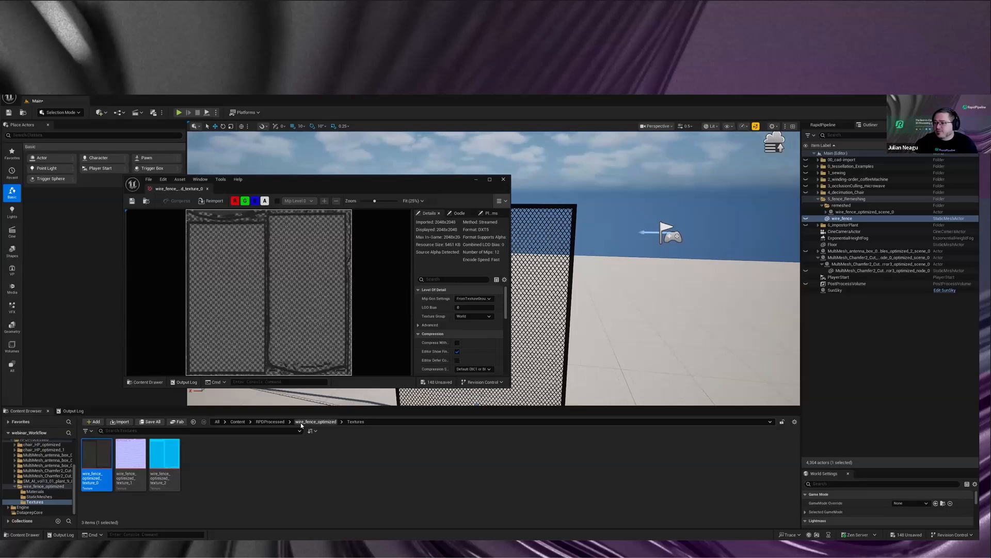
double_click(120, 456)
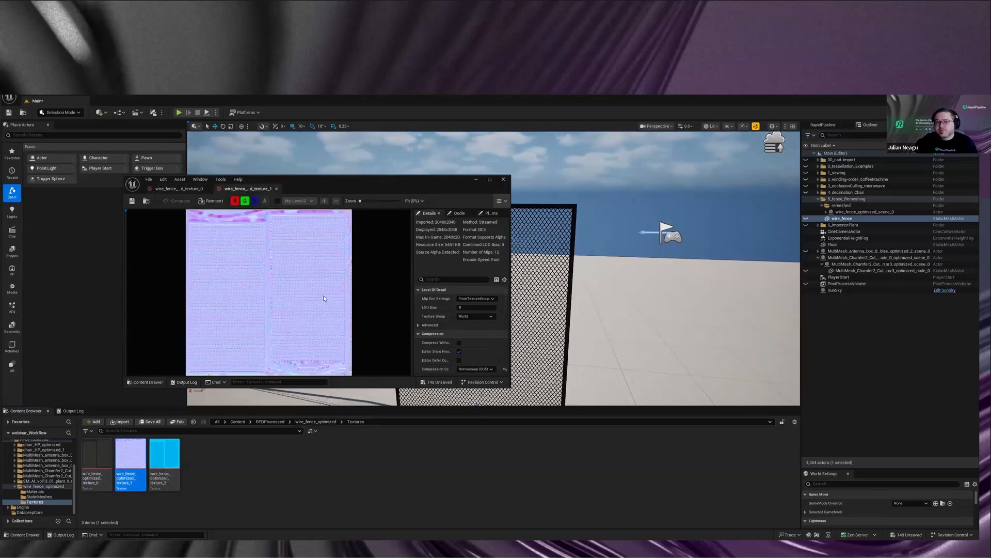
double_click(164, 454)
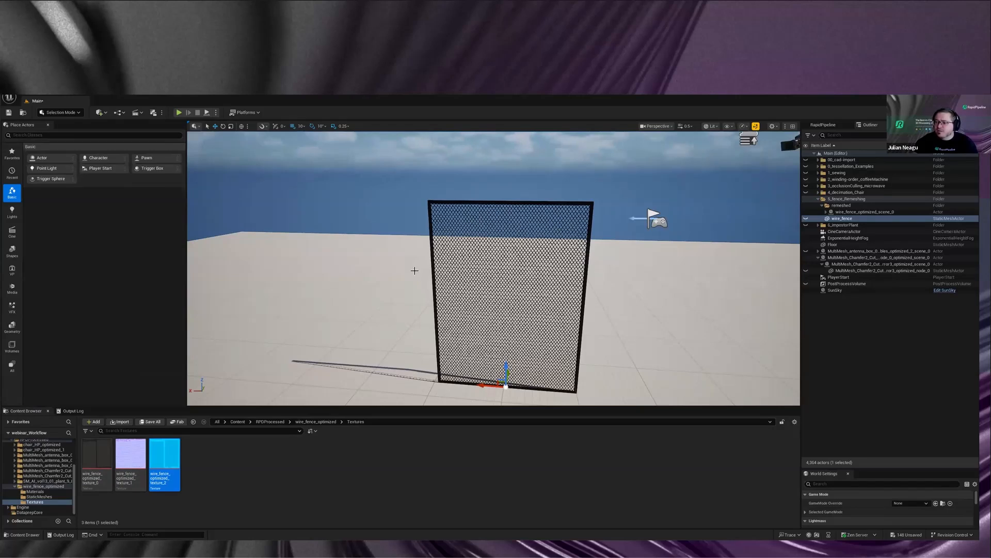
Step: Unhide the 6_impostorPlant folder and select the plant together with the remeshed fence
right_click_drag(414, 271, 673, 306)
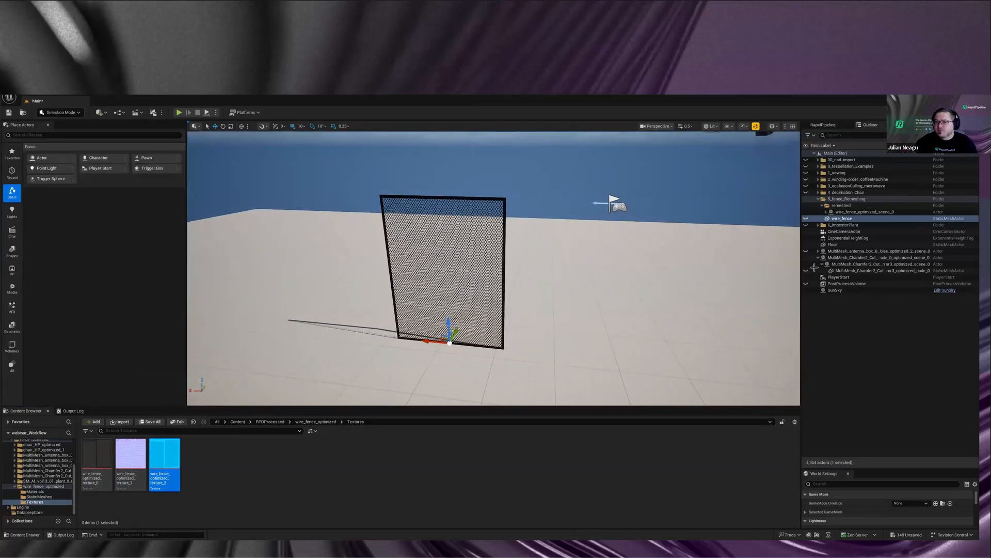
left_click(806, 225)
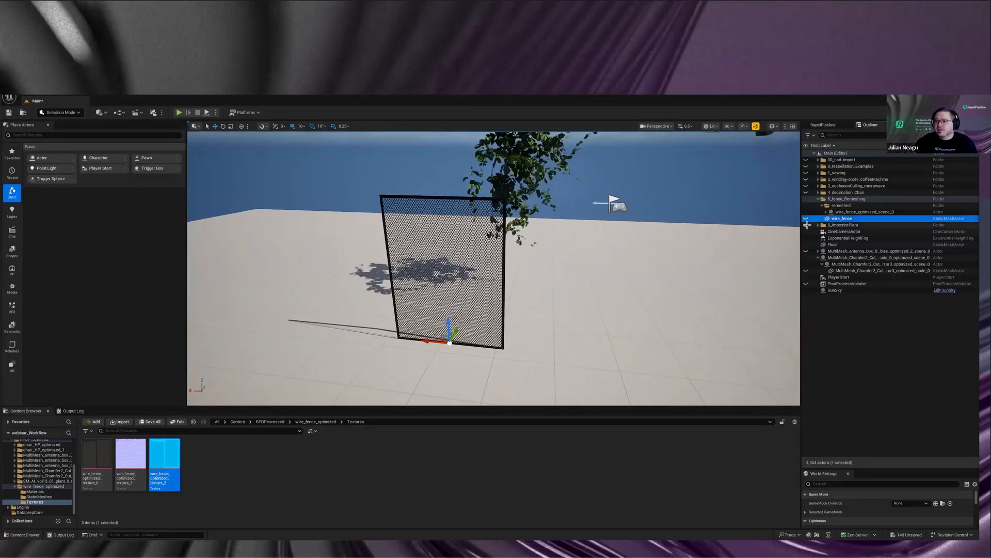
right_click_drag(490, 227, 387, 207)
right_click_drag(384, 167, 407, 170)
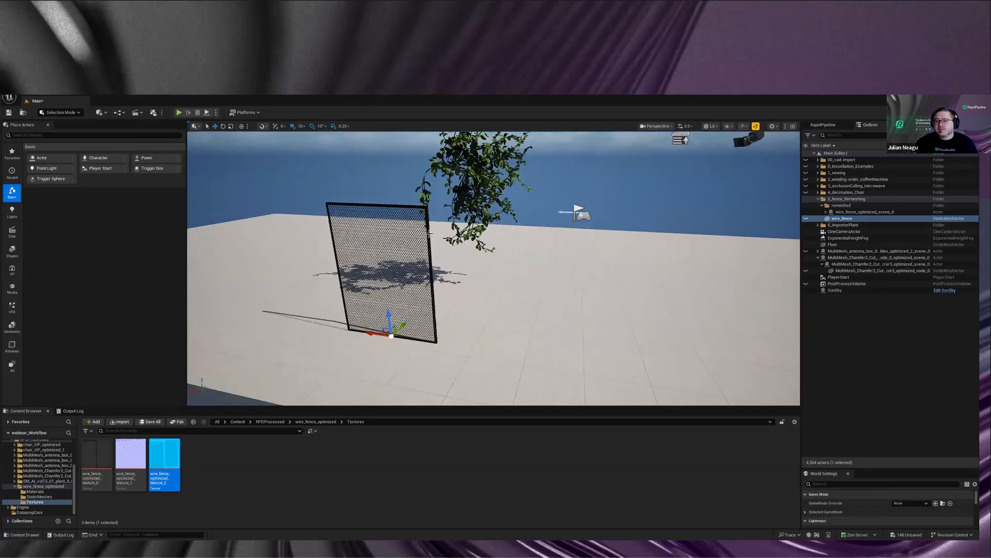
left_click(430, 233)
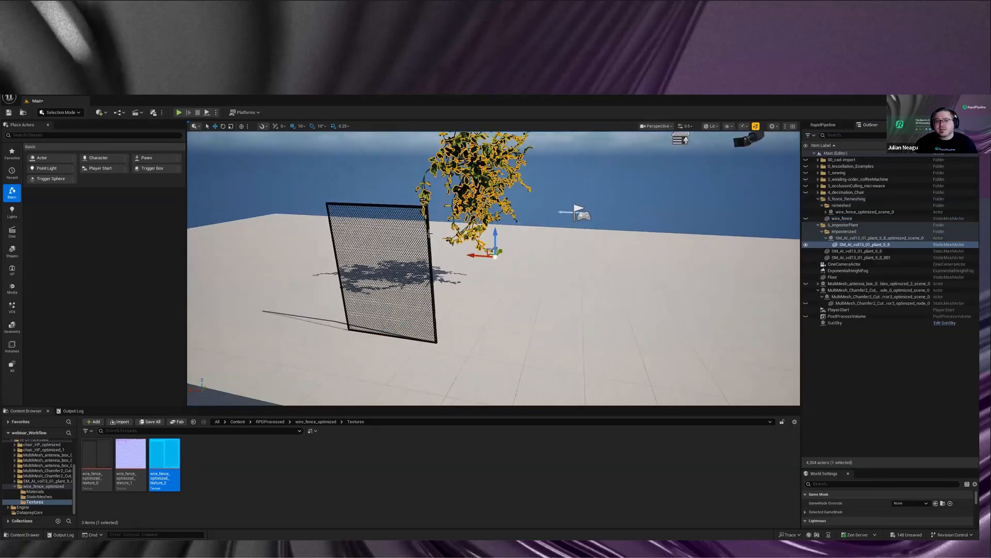
left_click(429, 234, "ctrl")
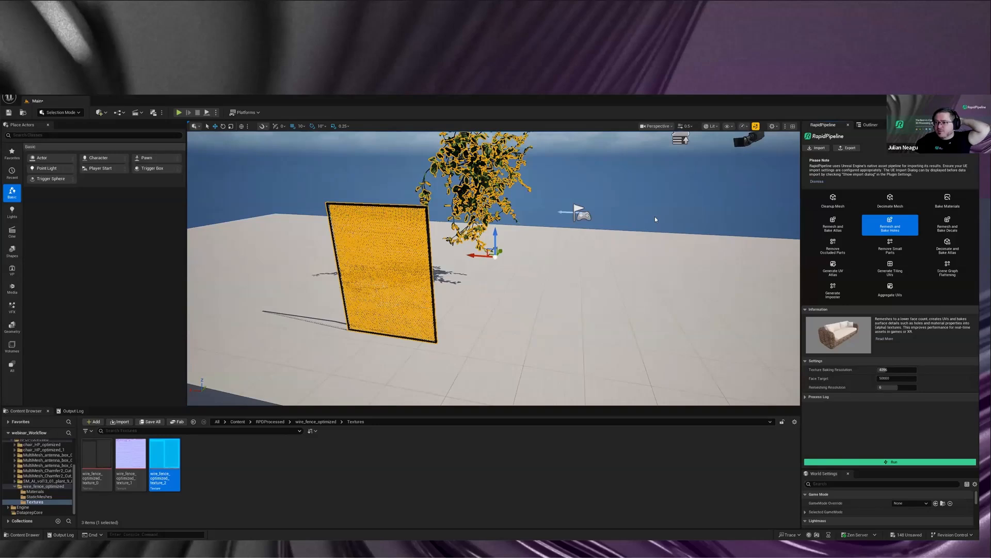
Step: Reopen the fence's baked texture_0 and inspect its wire pattern up close
double_click(105, 459)
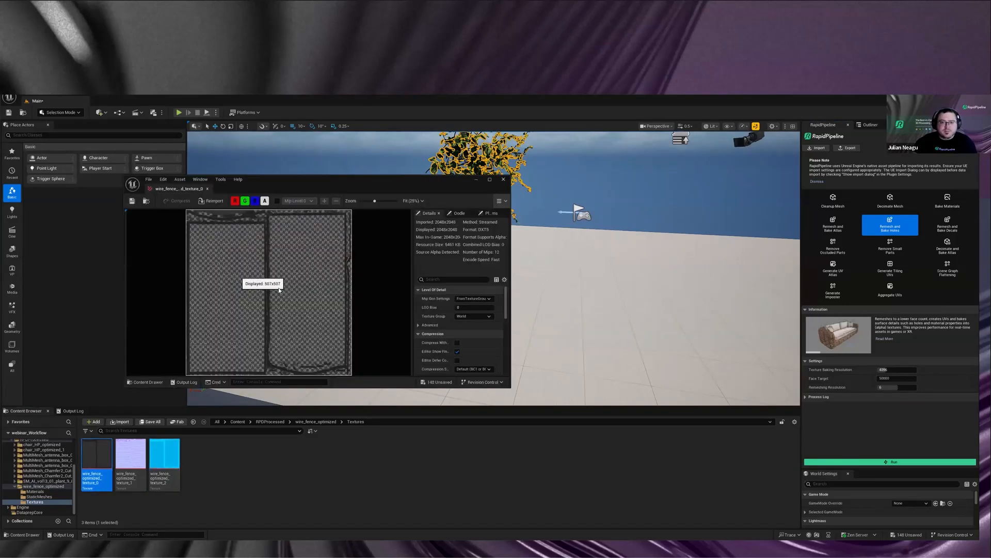
scroll(279, 290, "up", 5)
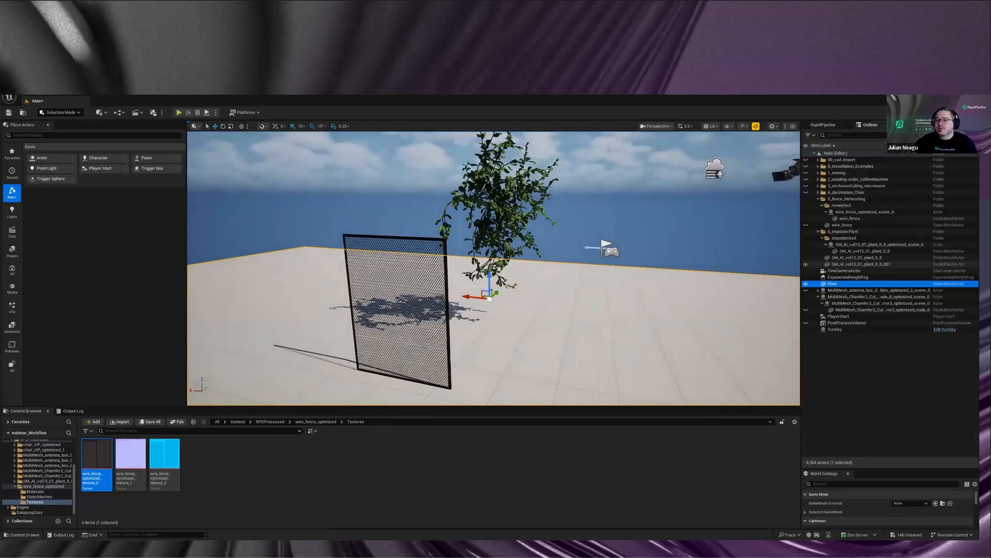
Step: Frame the plant, select its impostorized optimized scene and switch the viewport to Lighting Only to examine its billboard geometry
left_click(417, 252)
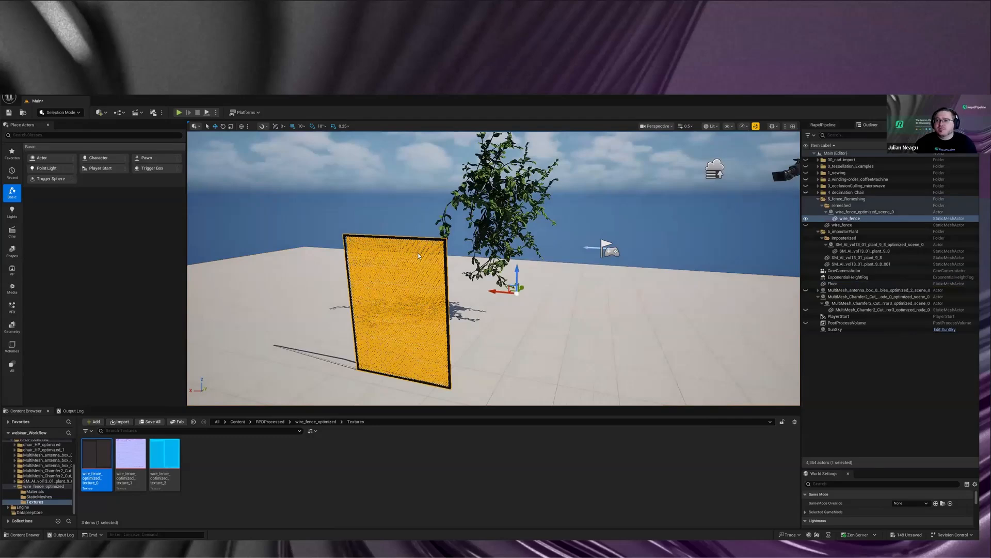
left_click(517, 256)
key("f")
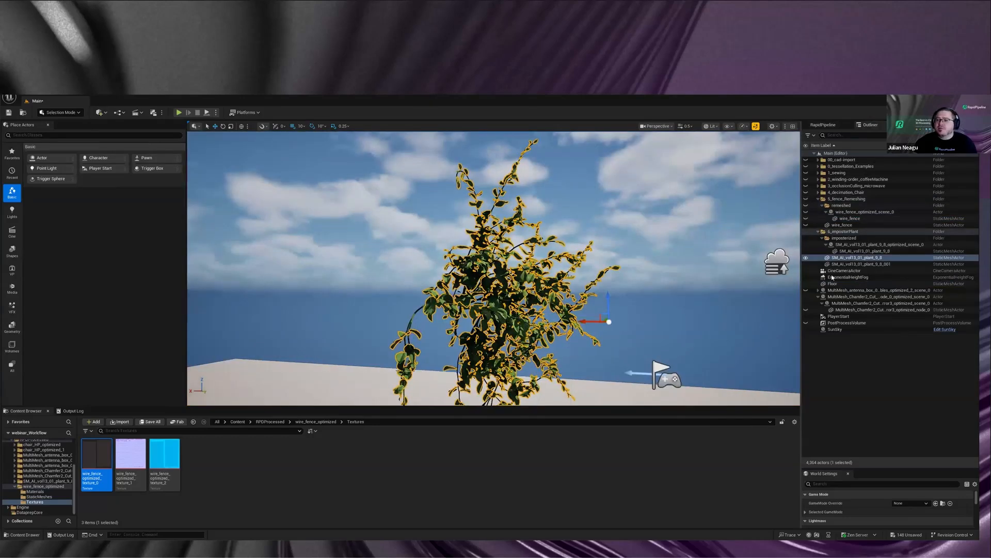
left_click(841, 244)
left_click(710, 126)
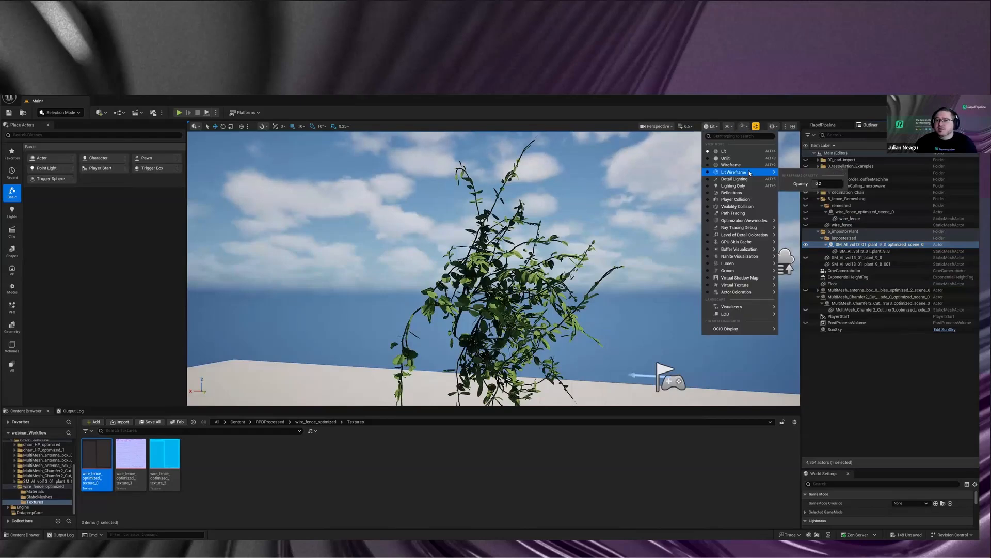
left_click(749, 173)
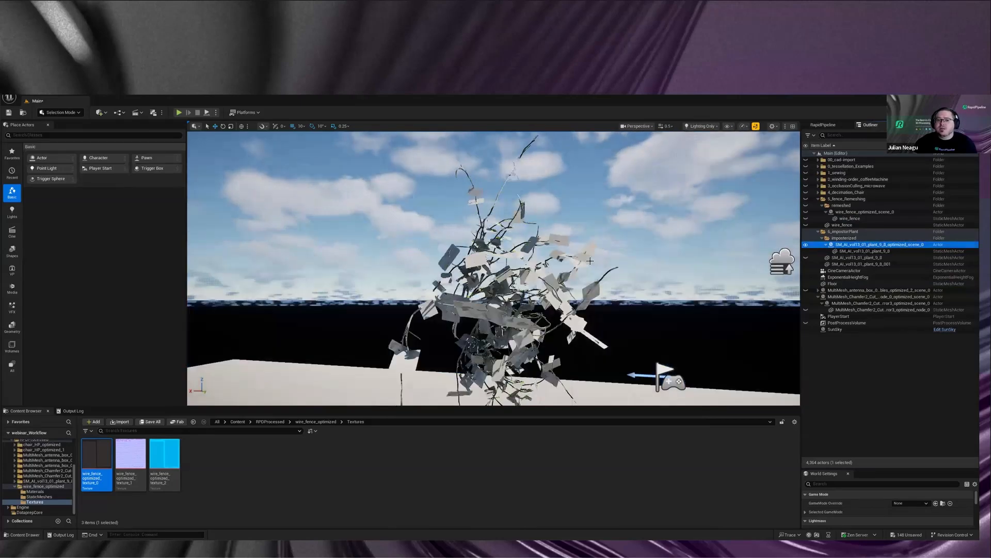
left_click_drag(740, 190, 815, 226, "alt")
Step: Select the impostorized plant mesh and choose RapidPipeline's Generate Impostor action to display its settings
left_click(847, 250)
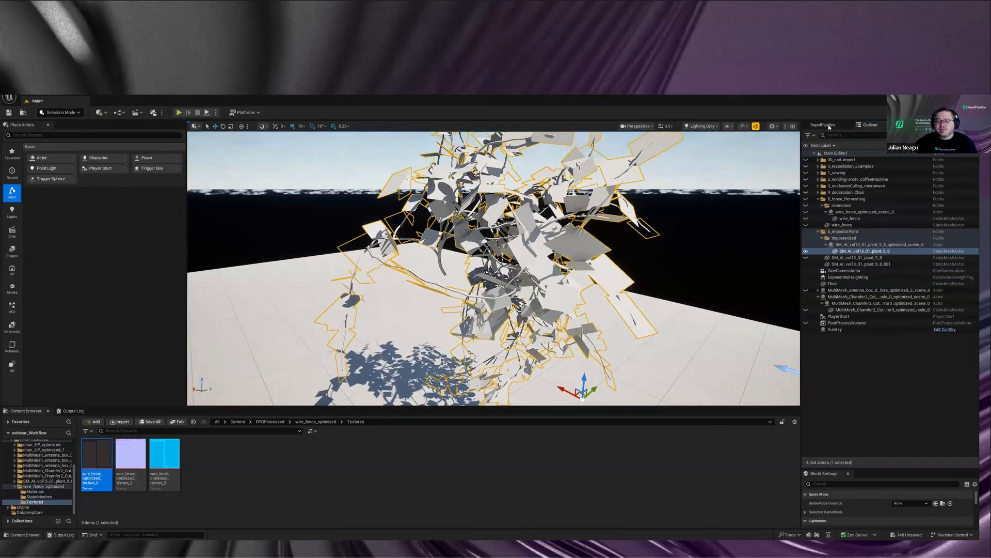
left_click(824, 125)
left_click(836, 293)
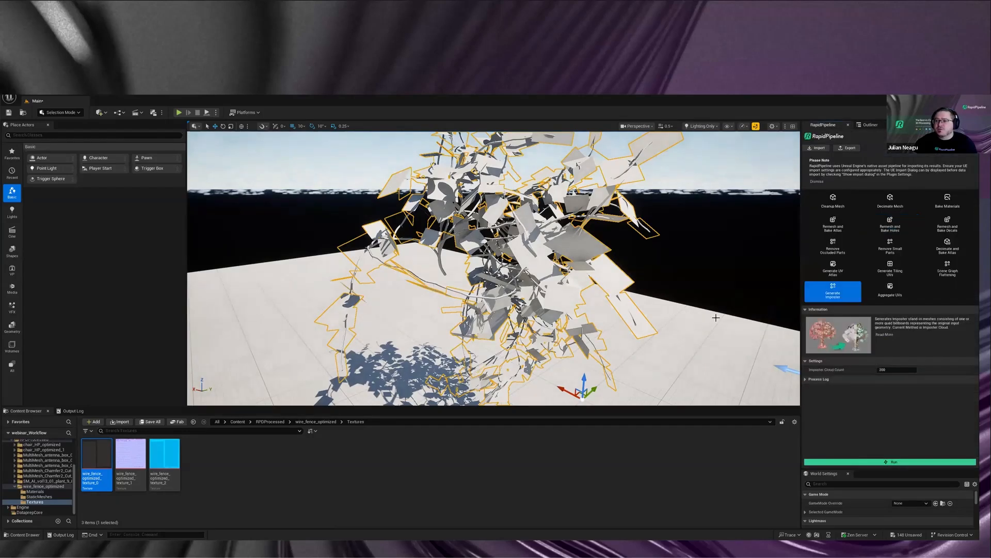
scroll(618, 271, "down", 3)
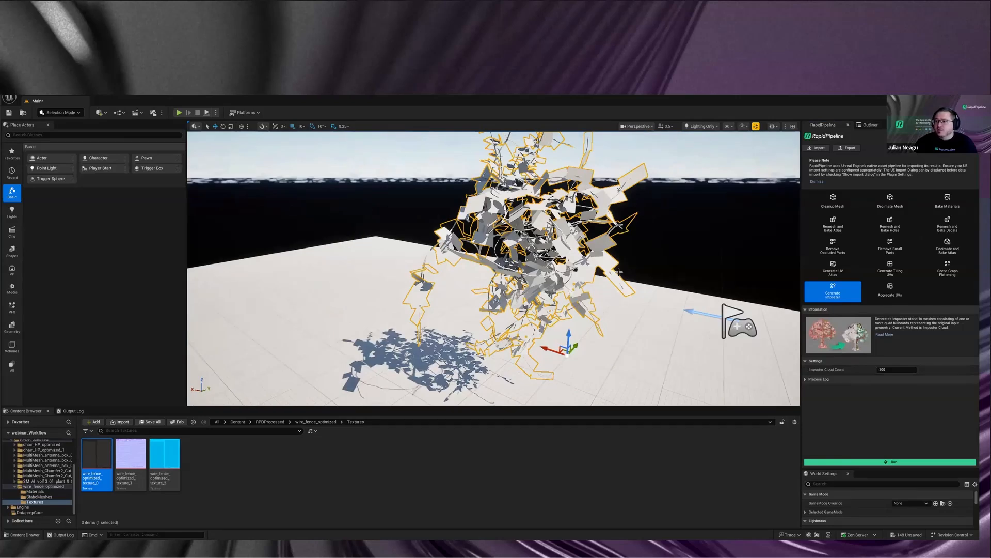
scroll(618, 272, "down", 1)
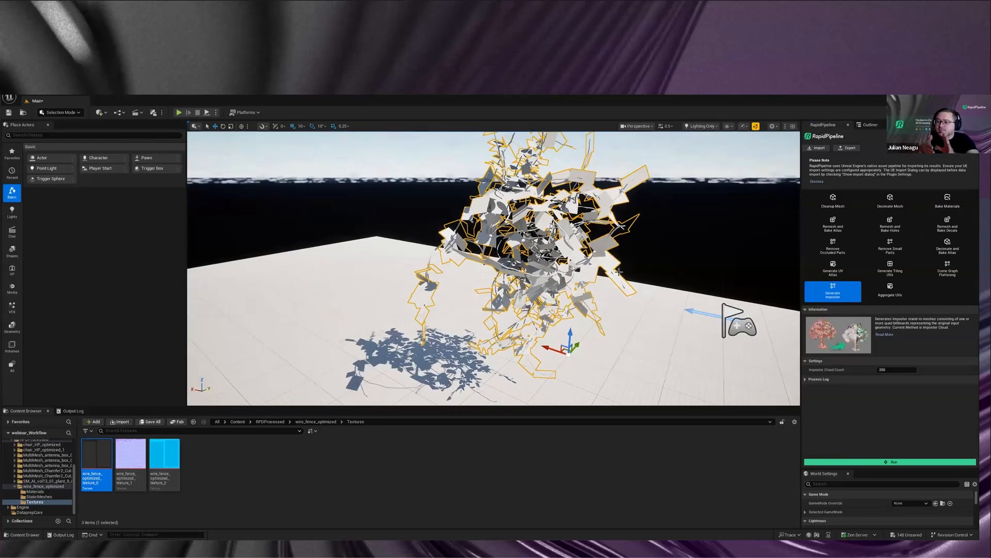
scroll(619, 271, "up", 1)
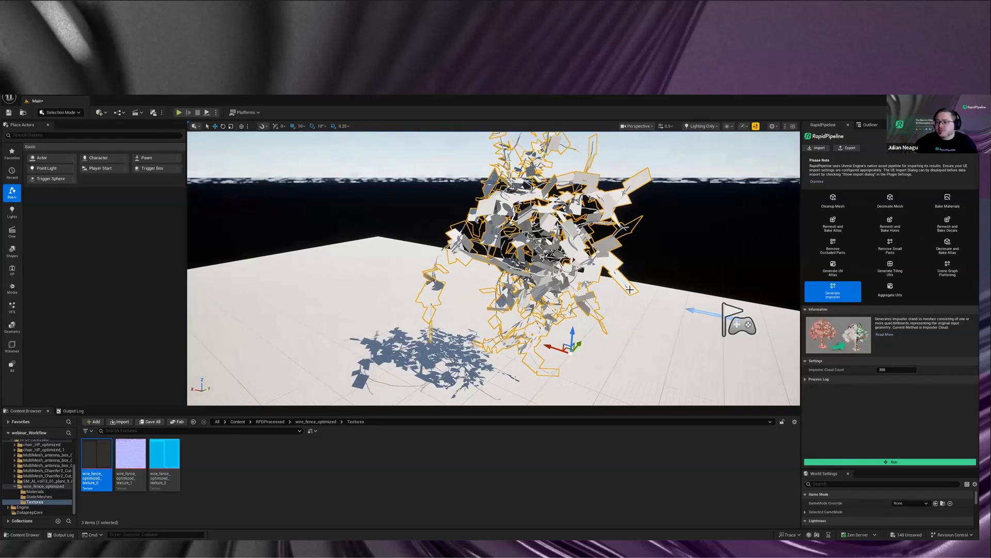
Step: Open the Impostor Cloud Count setting of the Generate Impostor action
right_click_drag(630, 289, 640, 285)
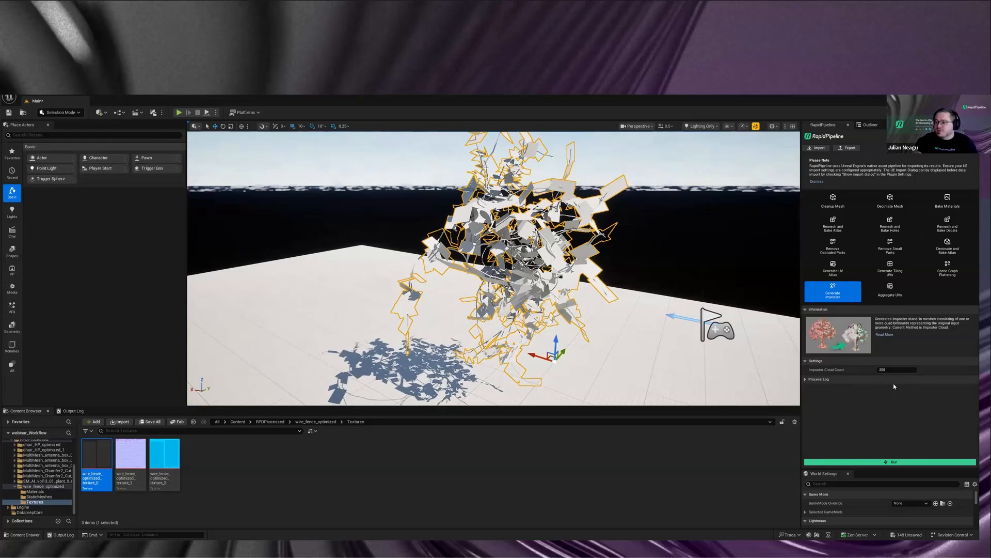
left_click(893, 371)
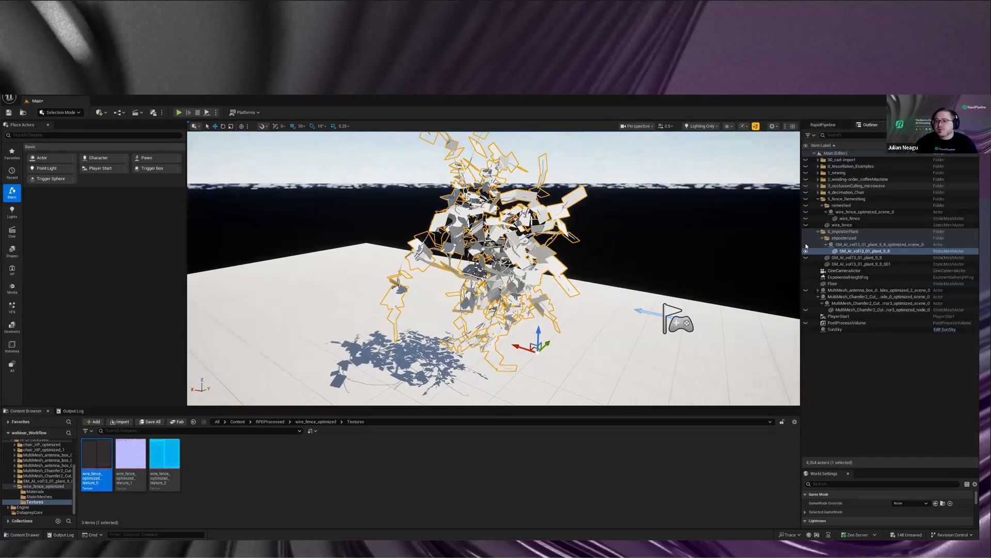
Step: Swap the impostorized plant mesh for the original plant and inspect its leaves up close in Lit Wireframe view mode
left_click(806, 251)
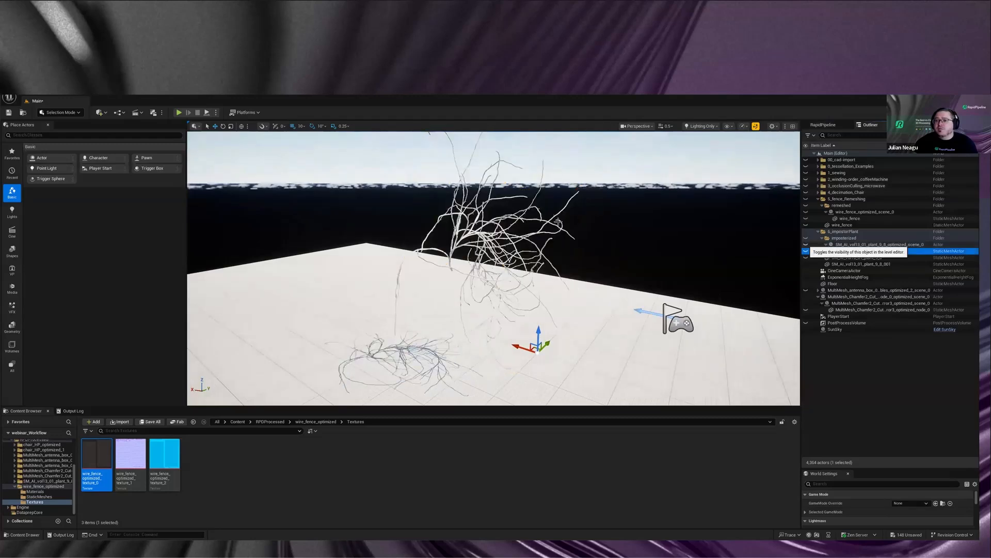
scroll(685, 138, "up", 5)
left_click(701, 126)
left_click(716, 171)
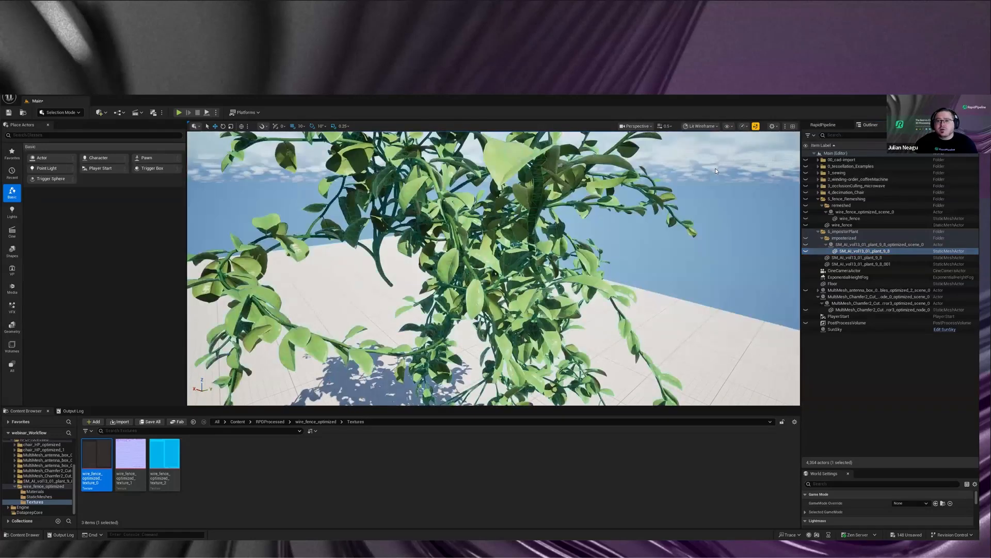
scroll(449, 254, "up", 4)
right_click_drag(448, 254, 448, 279)
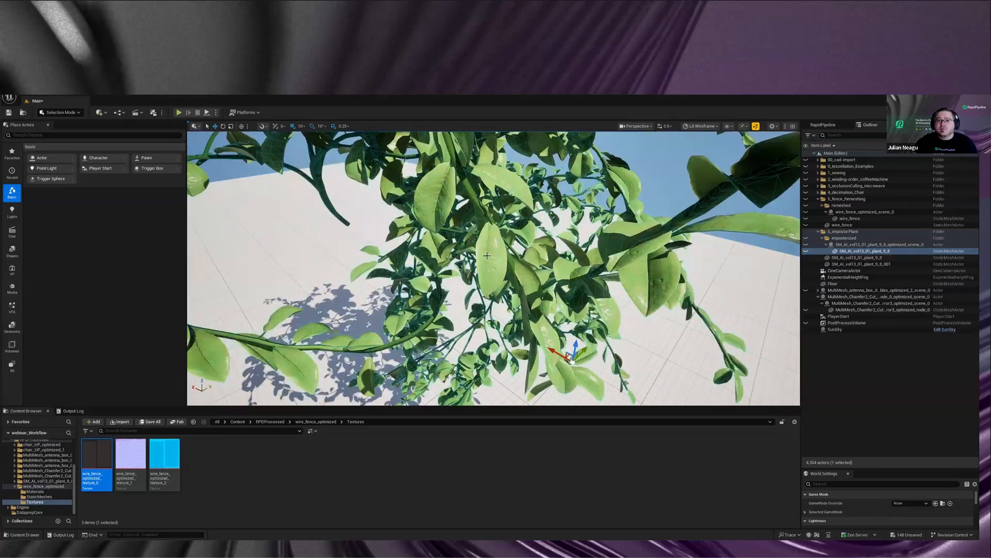
right_click_drag(451, 198, 542, 243)
scroll(542, 244, "down", 3)
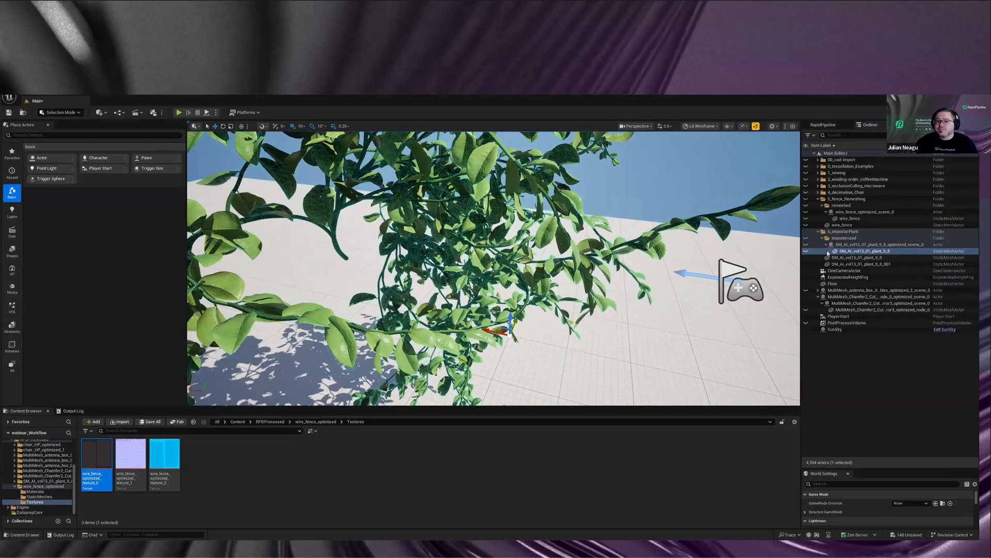
Step: Hide the original plant mesh, unhide the impostorized folder, and select and frame the impostorized plant mesh
left_click(828, 257)
key("h")
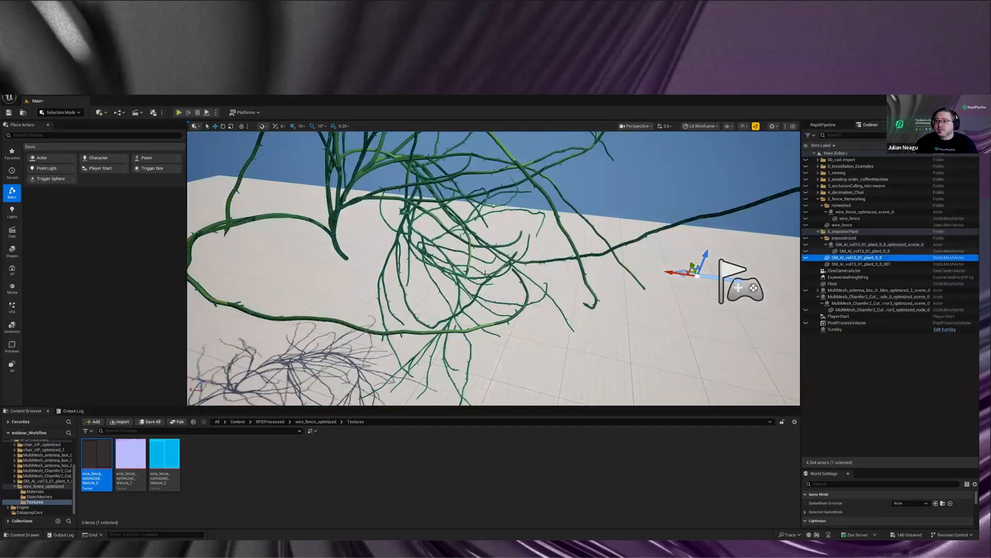
left_click(806, 238)
right_click_drag(648, 273, 622, 246)
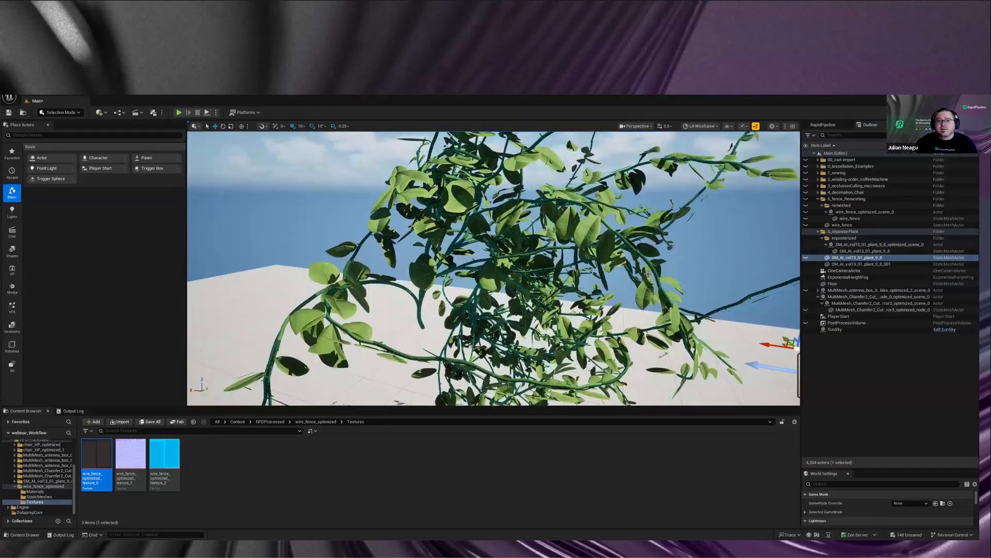
left_click(647, 273)
key("f")
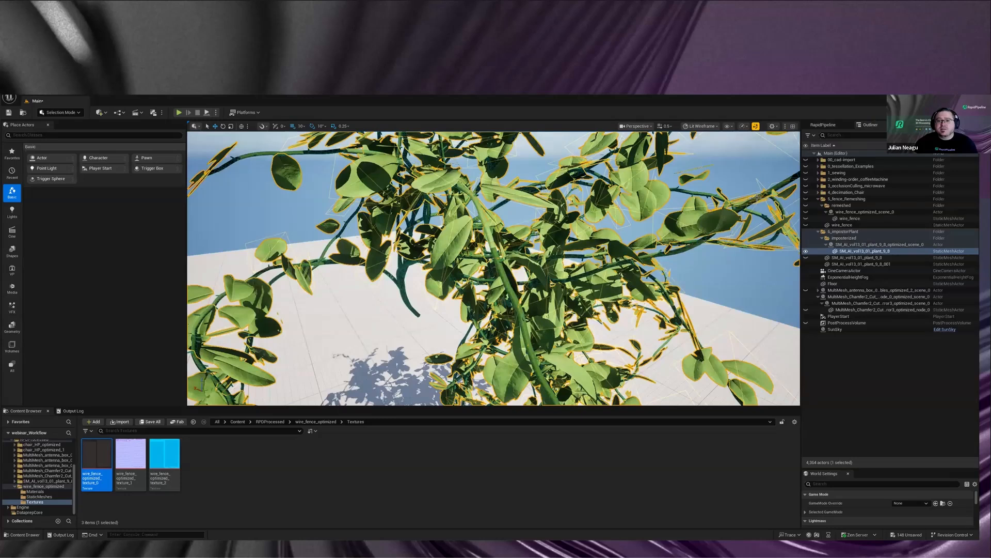
Step: Examine the selected impostorized plant's leaf billboards and their wireframe from several angles and distances
left_click_drag(609, 212, 573, 256, "alt")
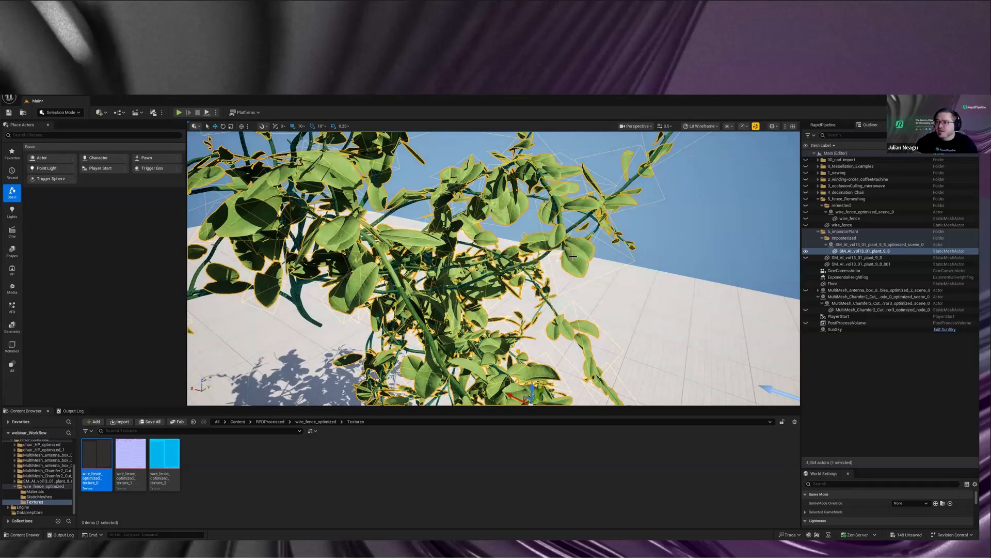
right_click_drag(573, 256, 561, 322)
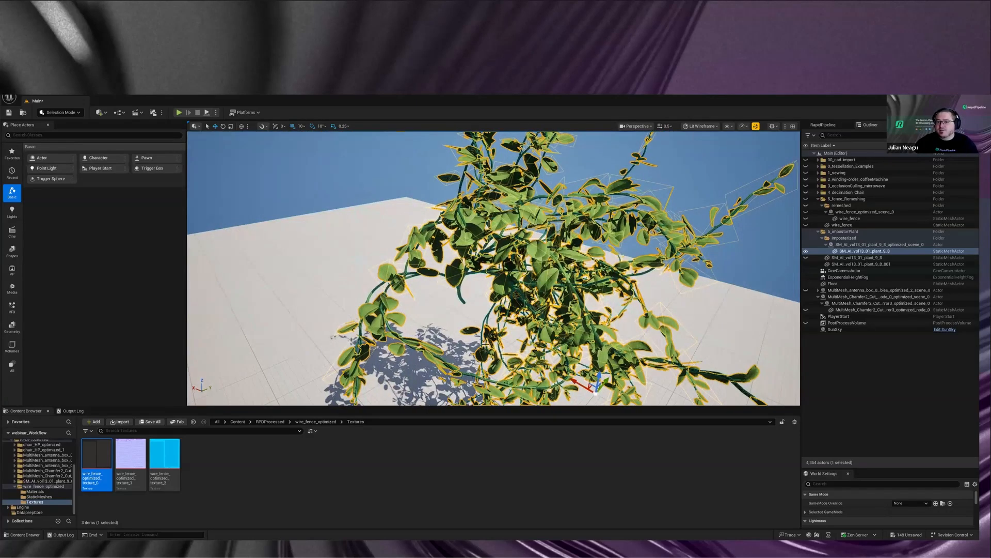
left_click_drag(562, 322, 531, 338, "alt")
right_click_drag(531, 338, 593, 337)
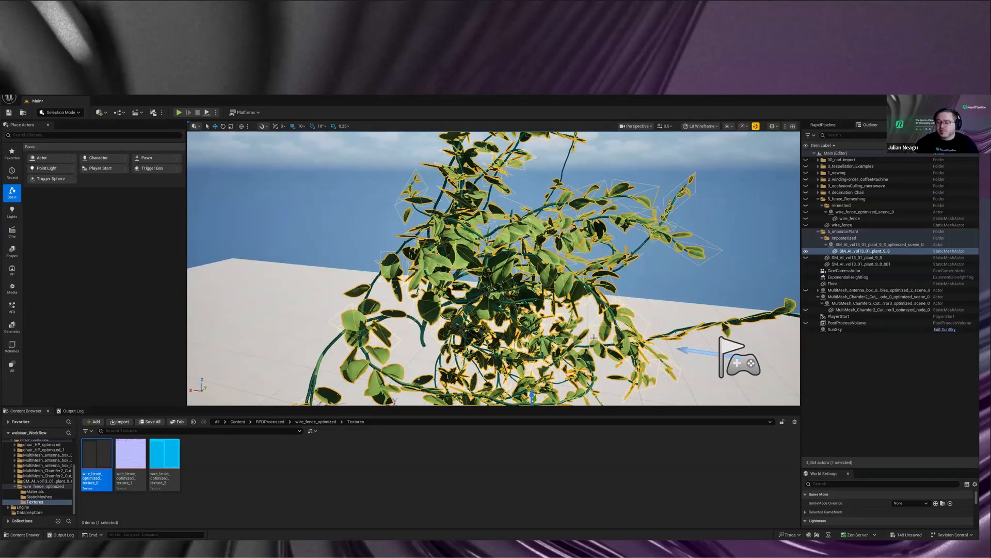
right_click_drag(546, 299, 546, 305)
key("s")
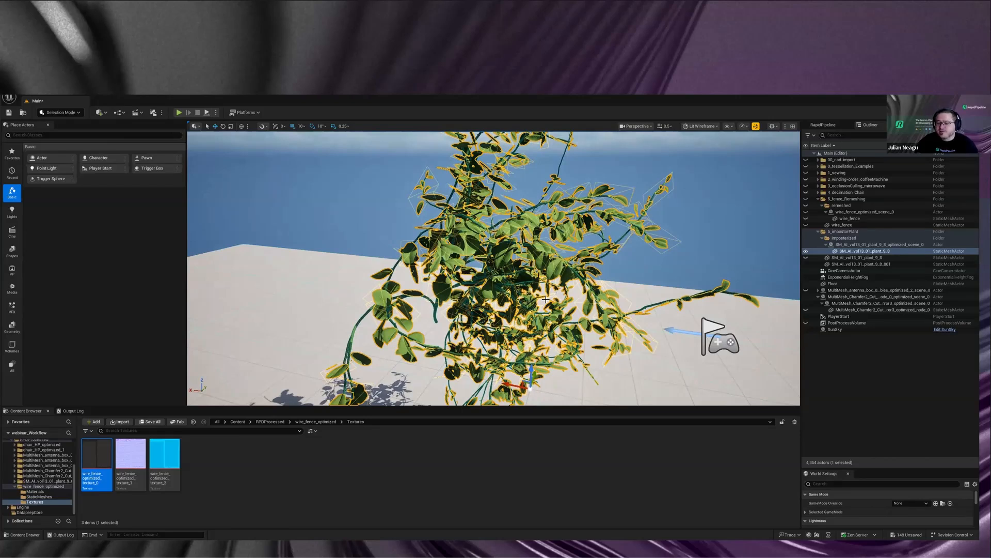
scroll(545, 300, "down", 3)
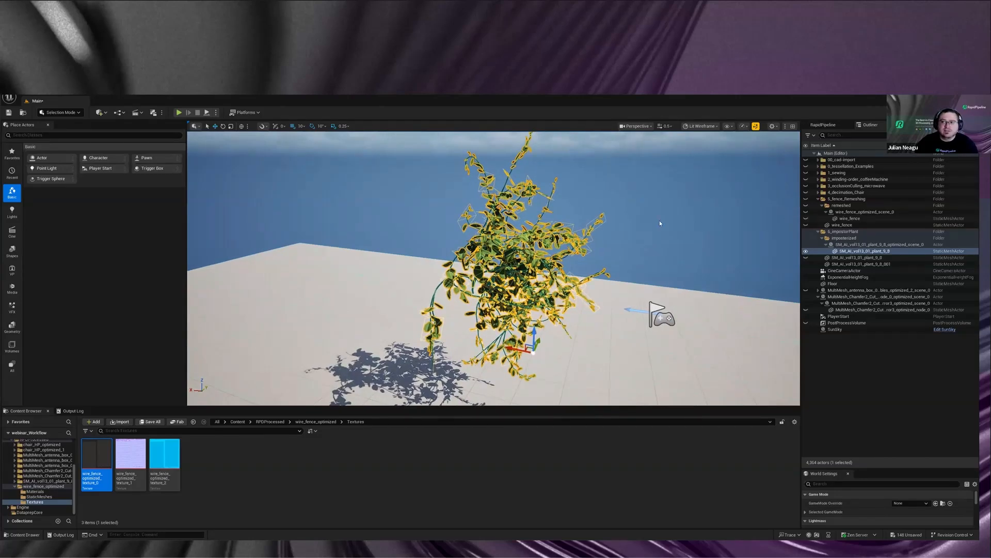
Step: Deselect the impostorized plant and view the whole plant from farther away without its selection outline
right_click_drag(672, 240, 680, 259)
left_click(680, 259)
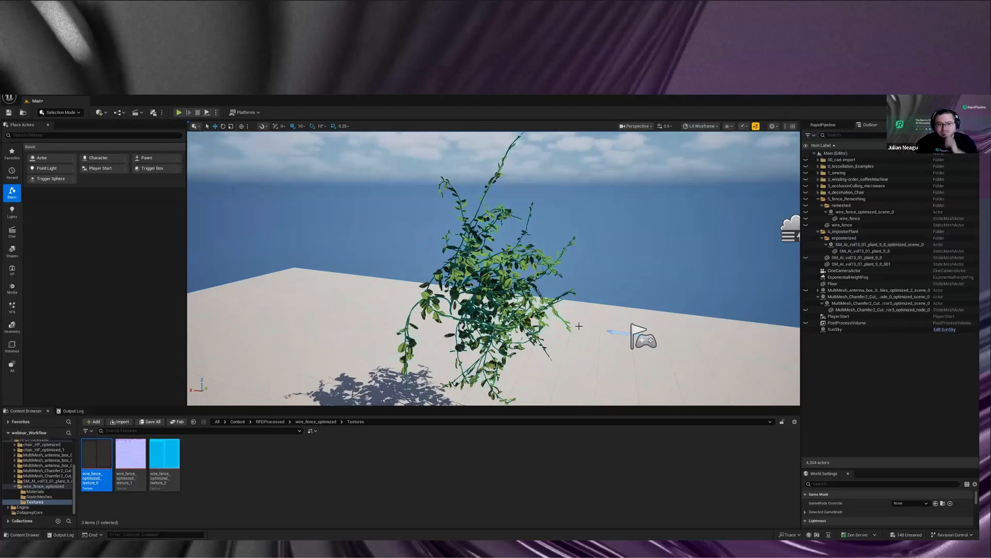
right_click_drag(584, 341, 586, 340)
key("s")
key("a")
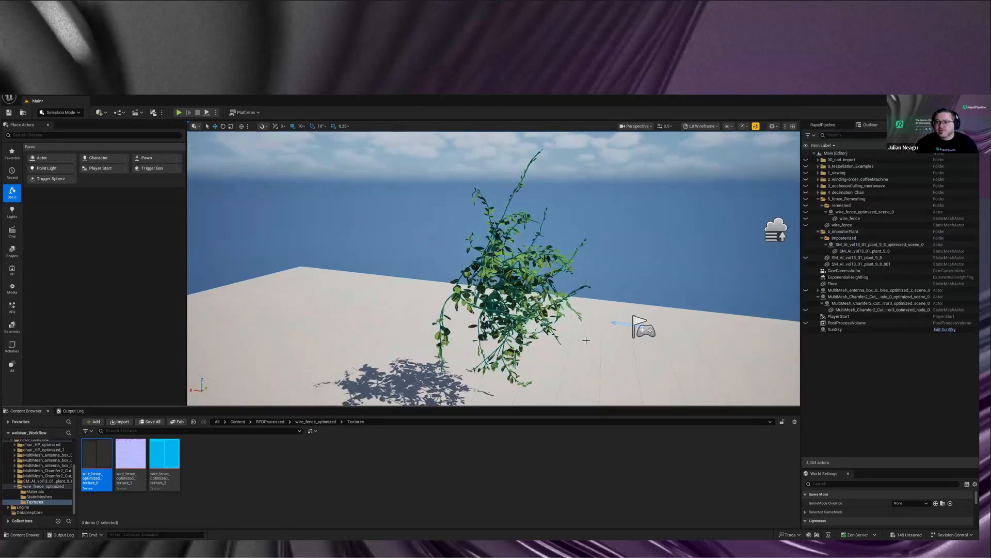